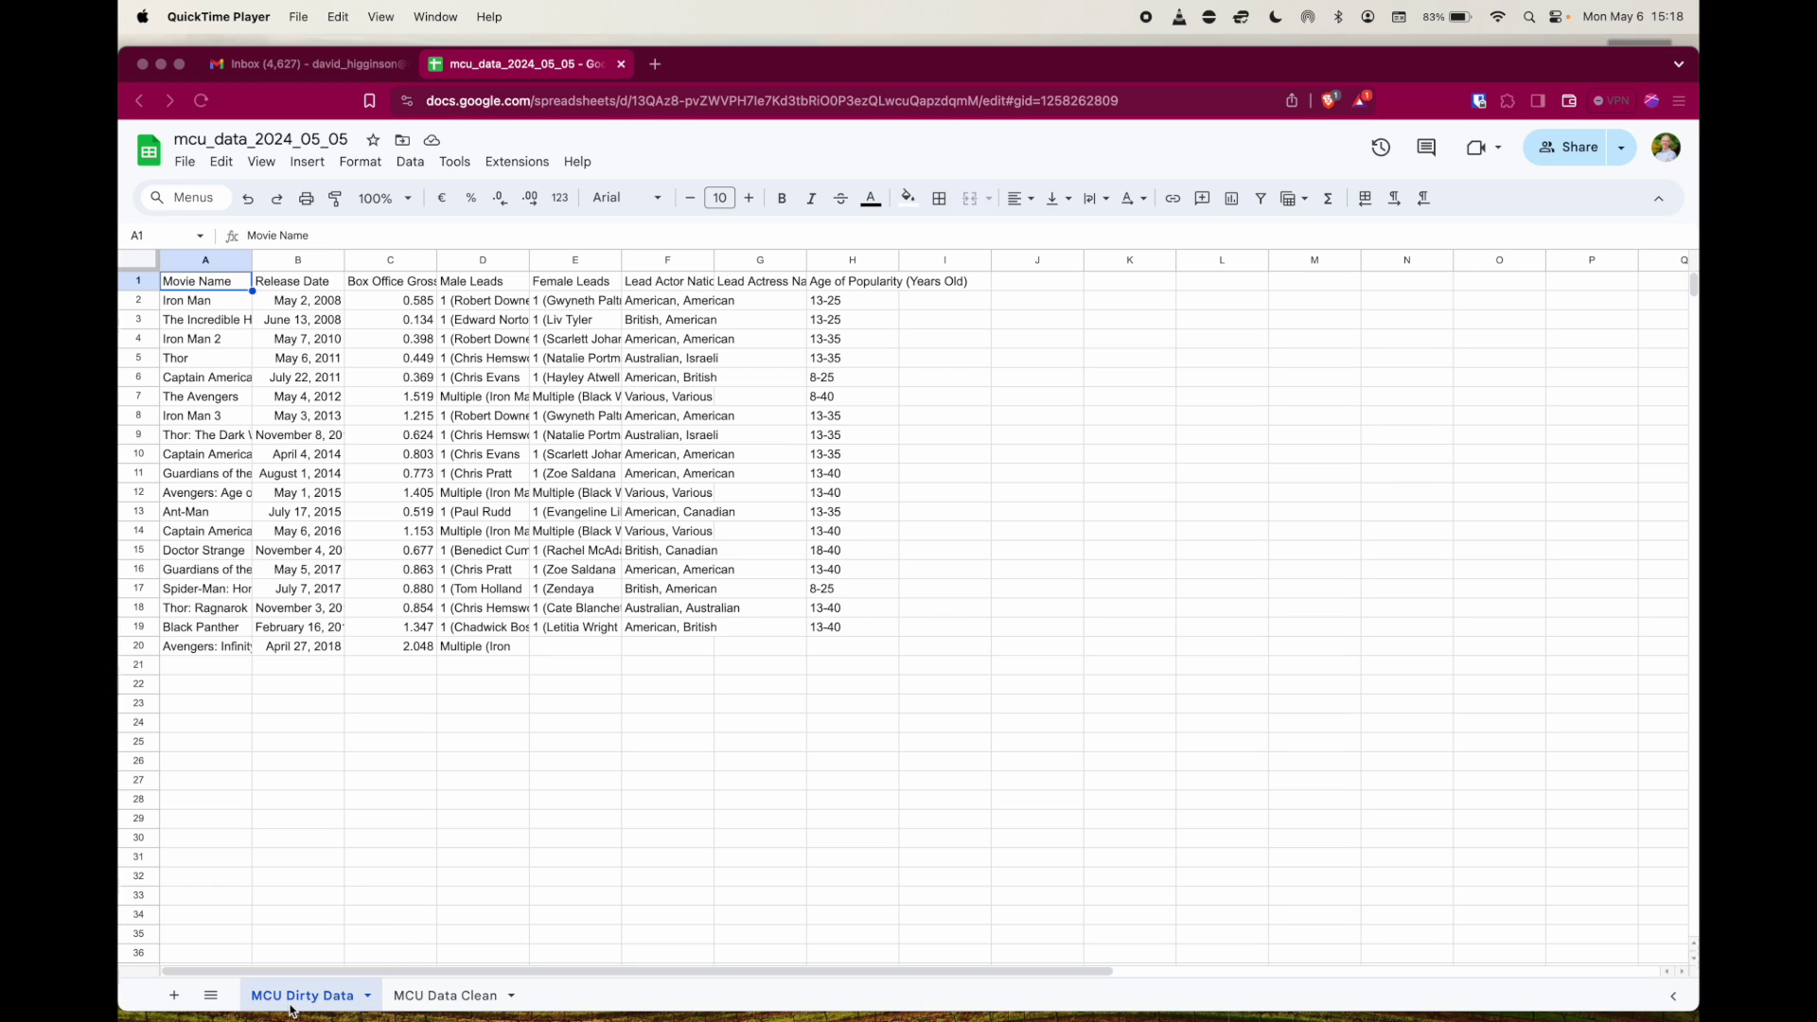
Step: Glance at the finished sheet, then duplicate the MCU Dirty Data sheet
left_click(465, 997)
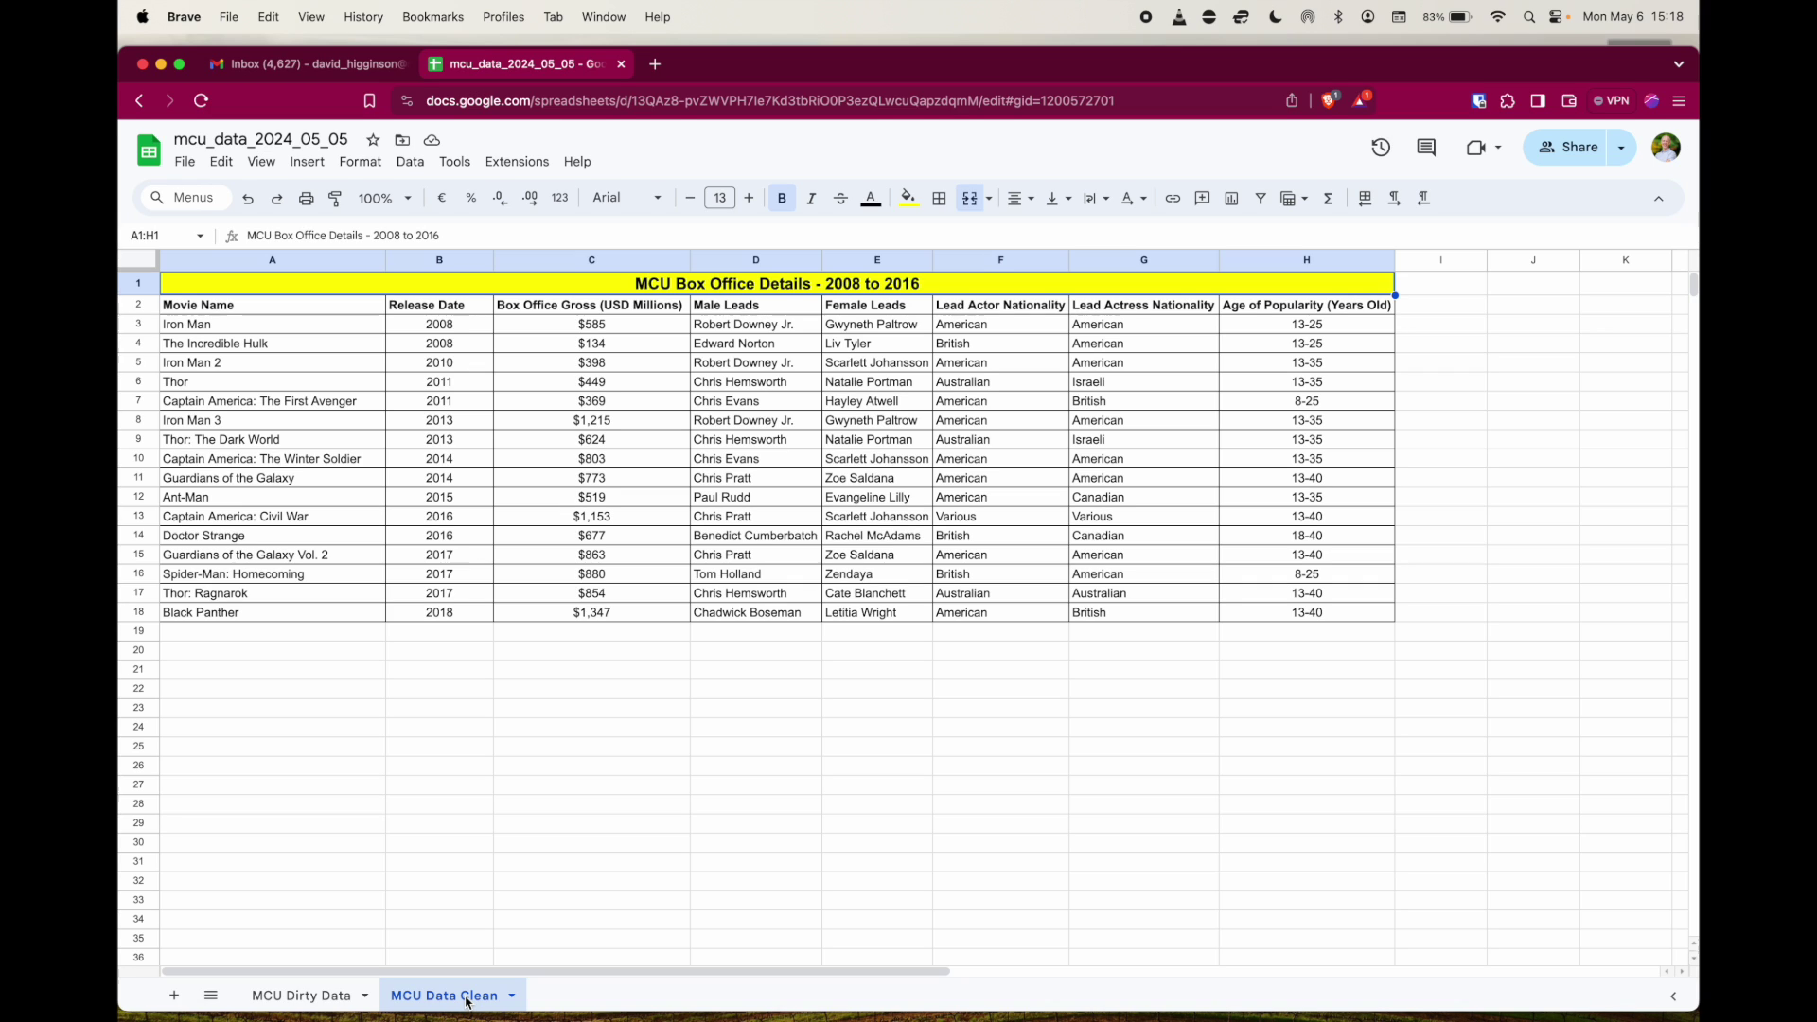
left_click(312, 997)
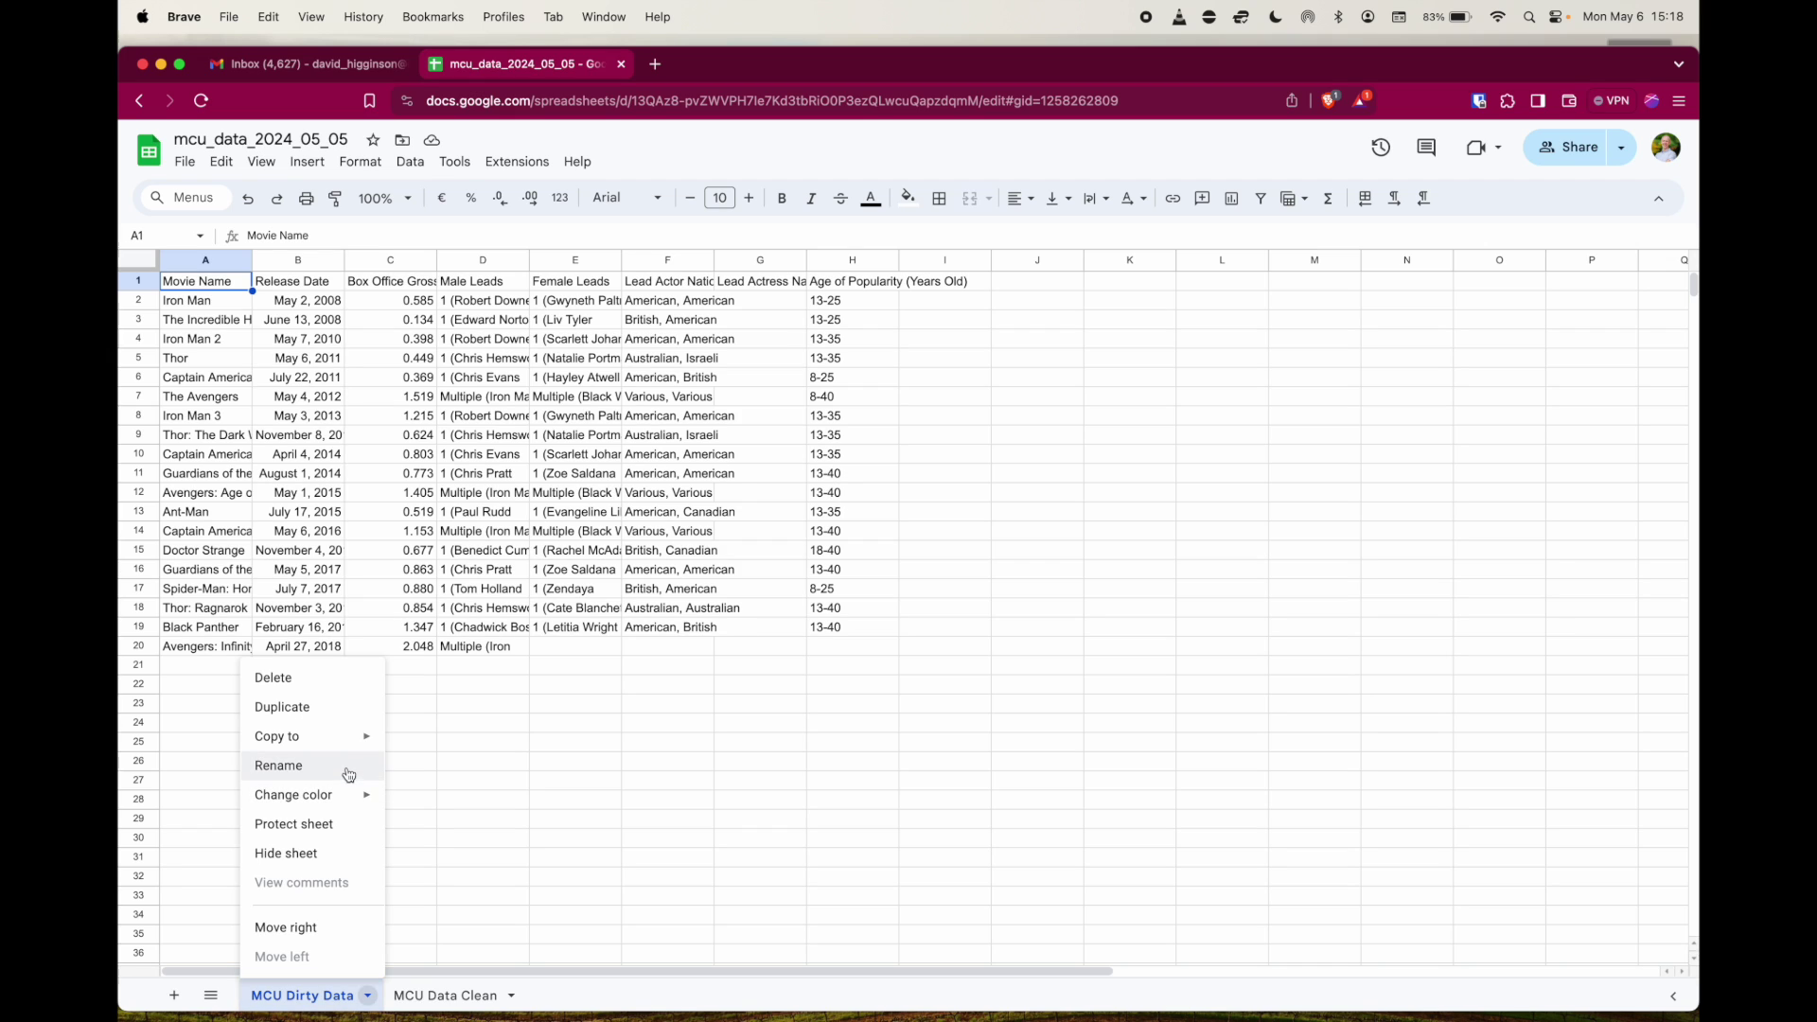
left_click(308, 710)
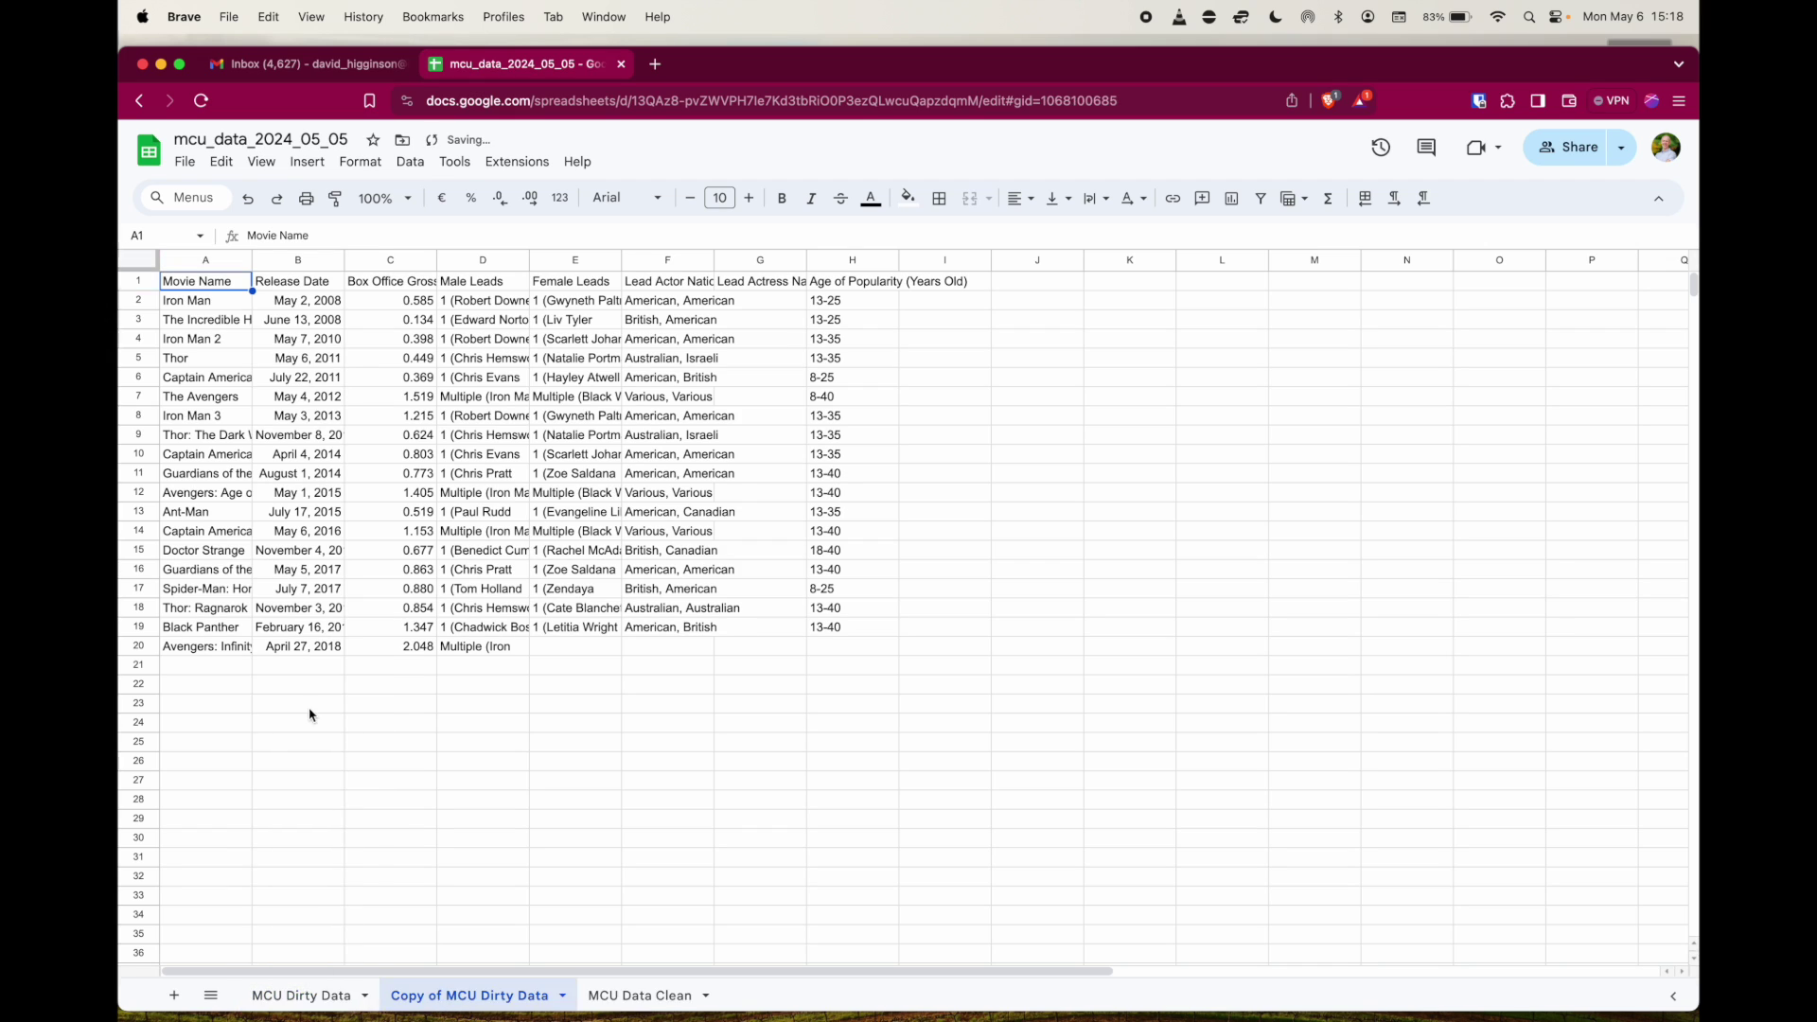
Step: Rename the copied sheet to 'MCU Data Cleaned'
double_click(478, 998)
type("MCYU")
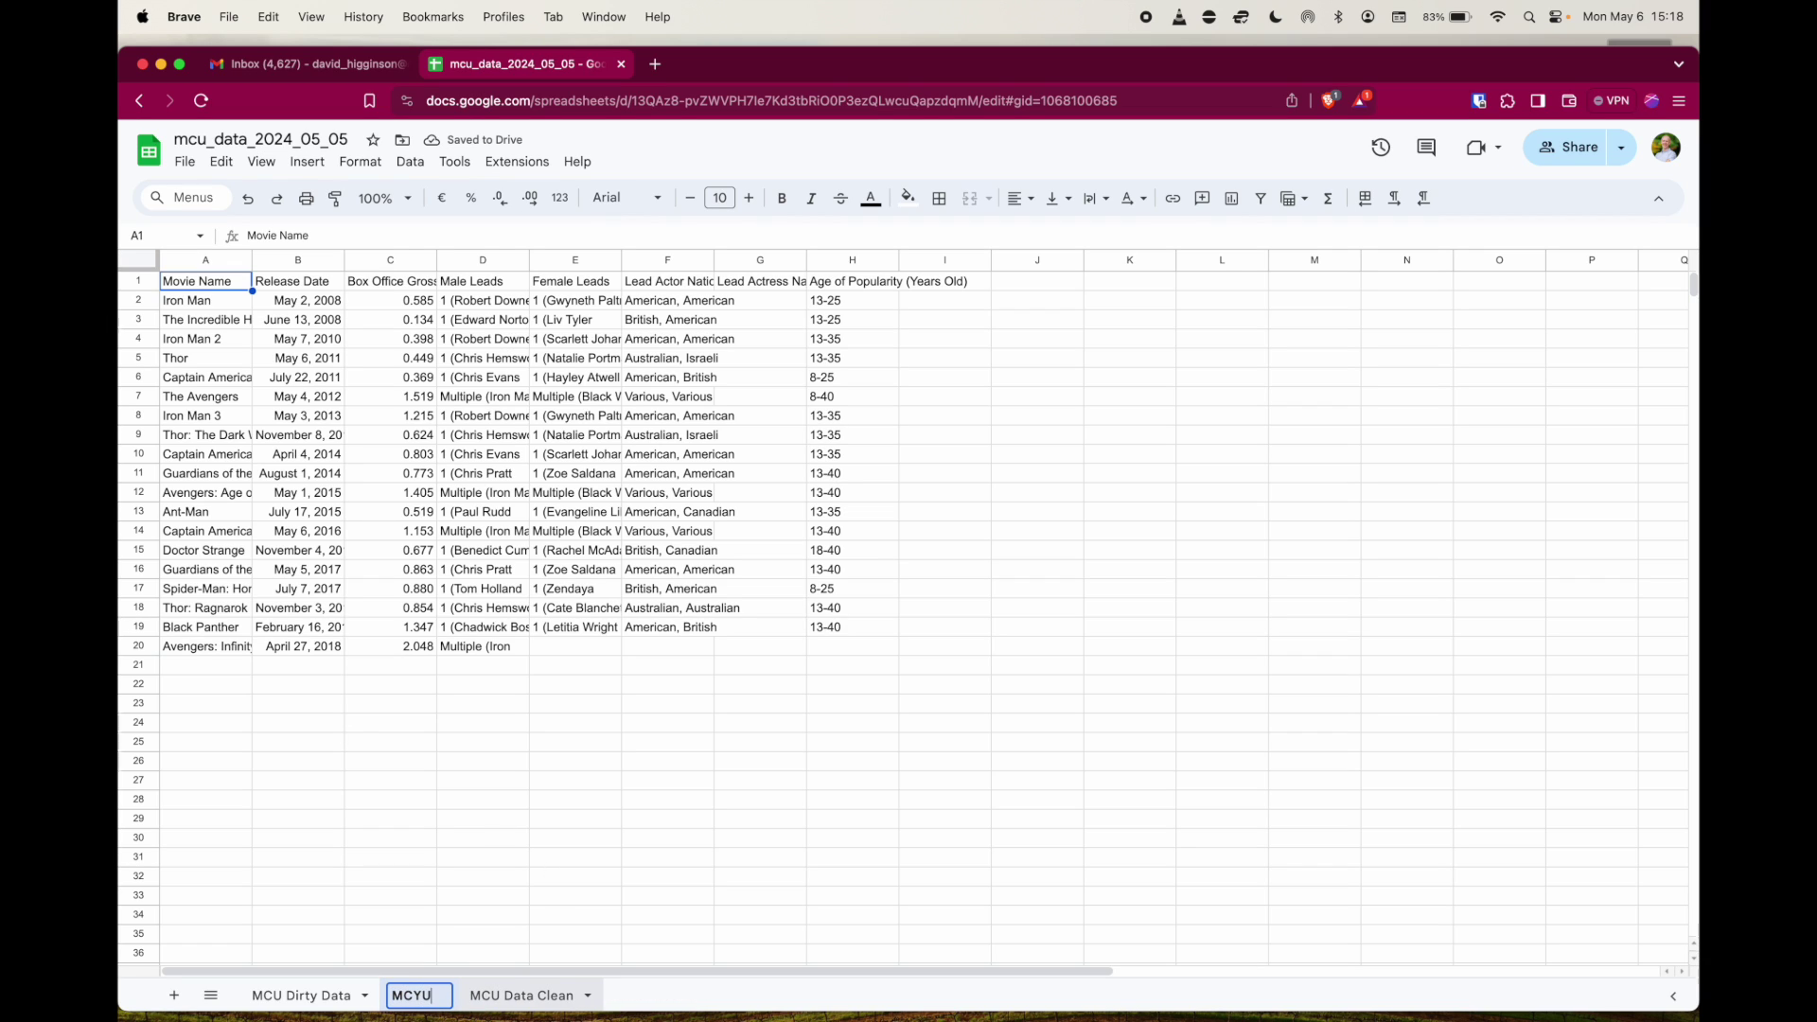
key("BackSpace")
type("U Data")
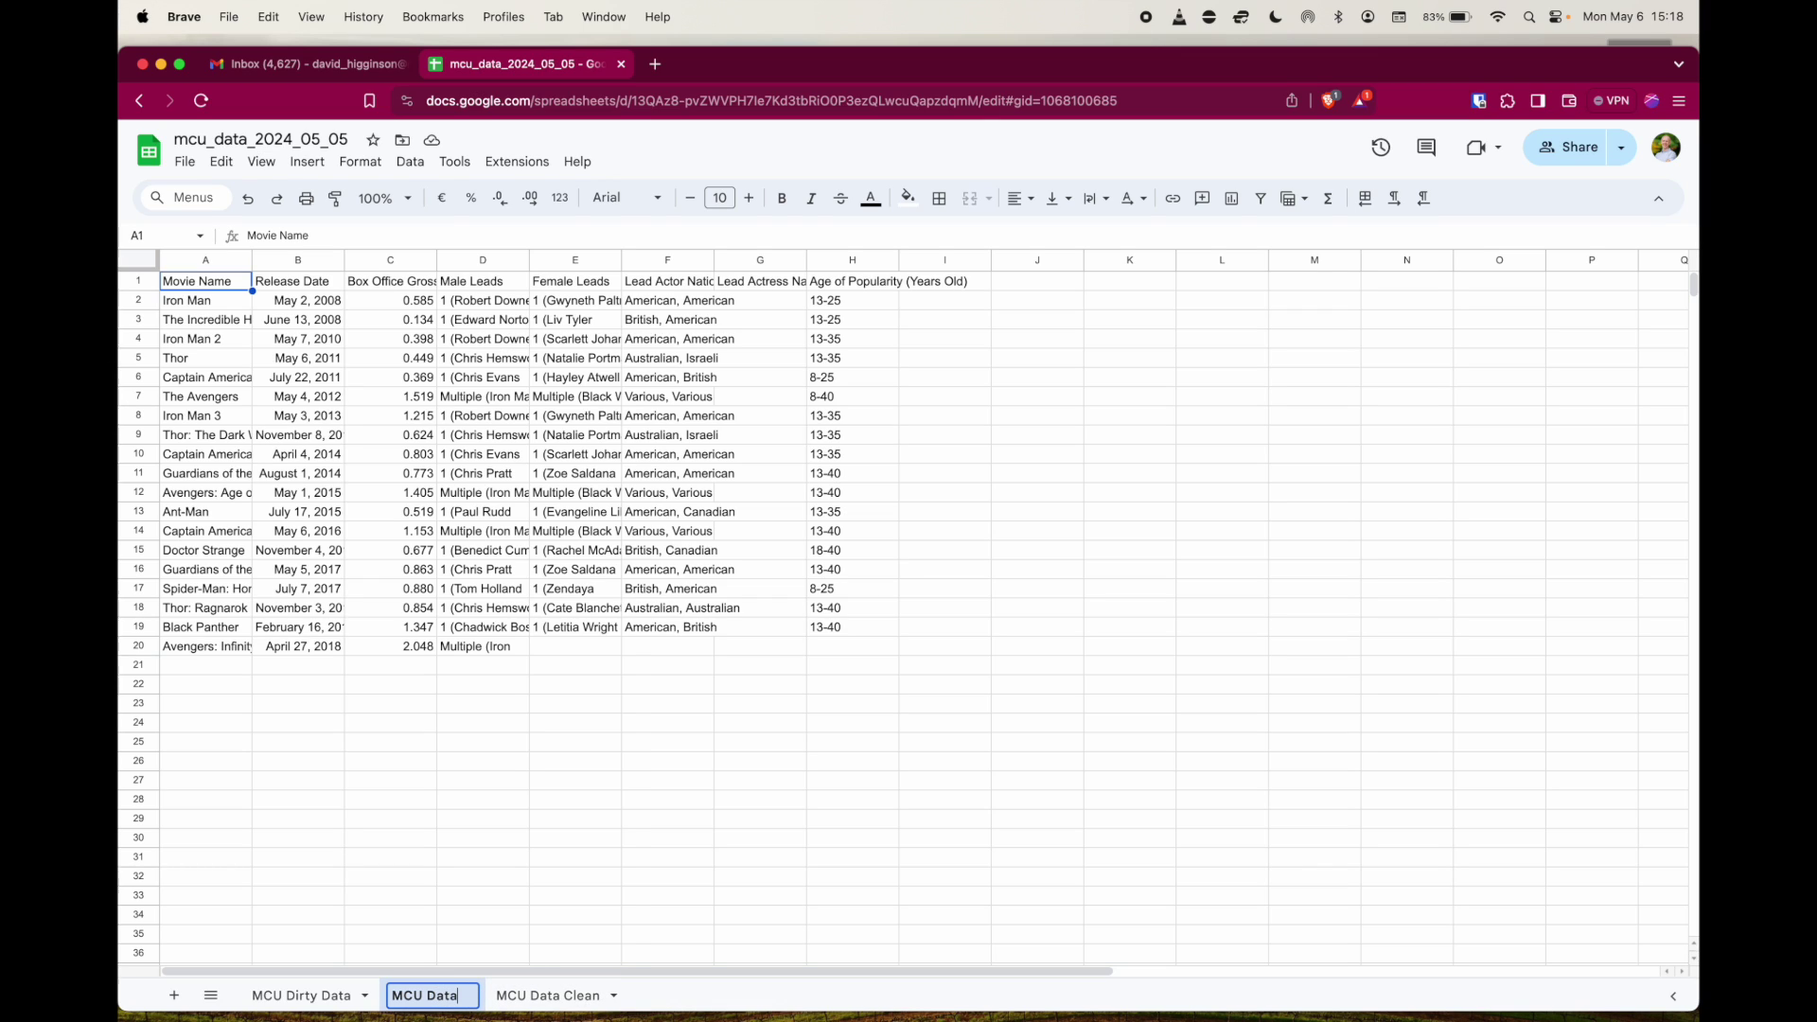
type(" Cleaned")
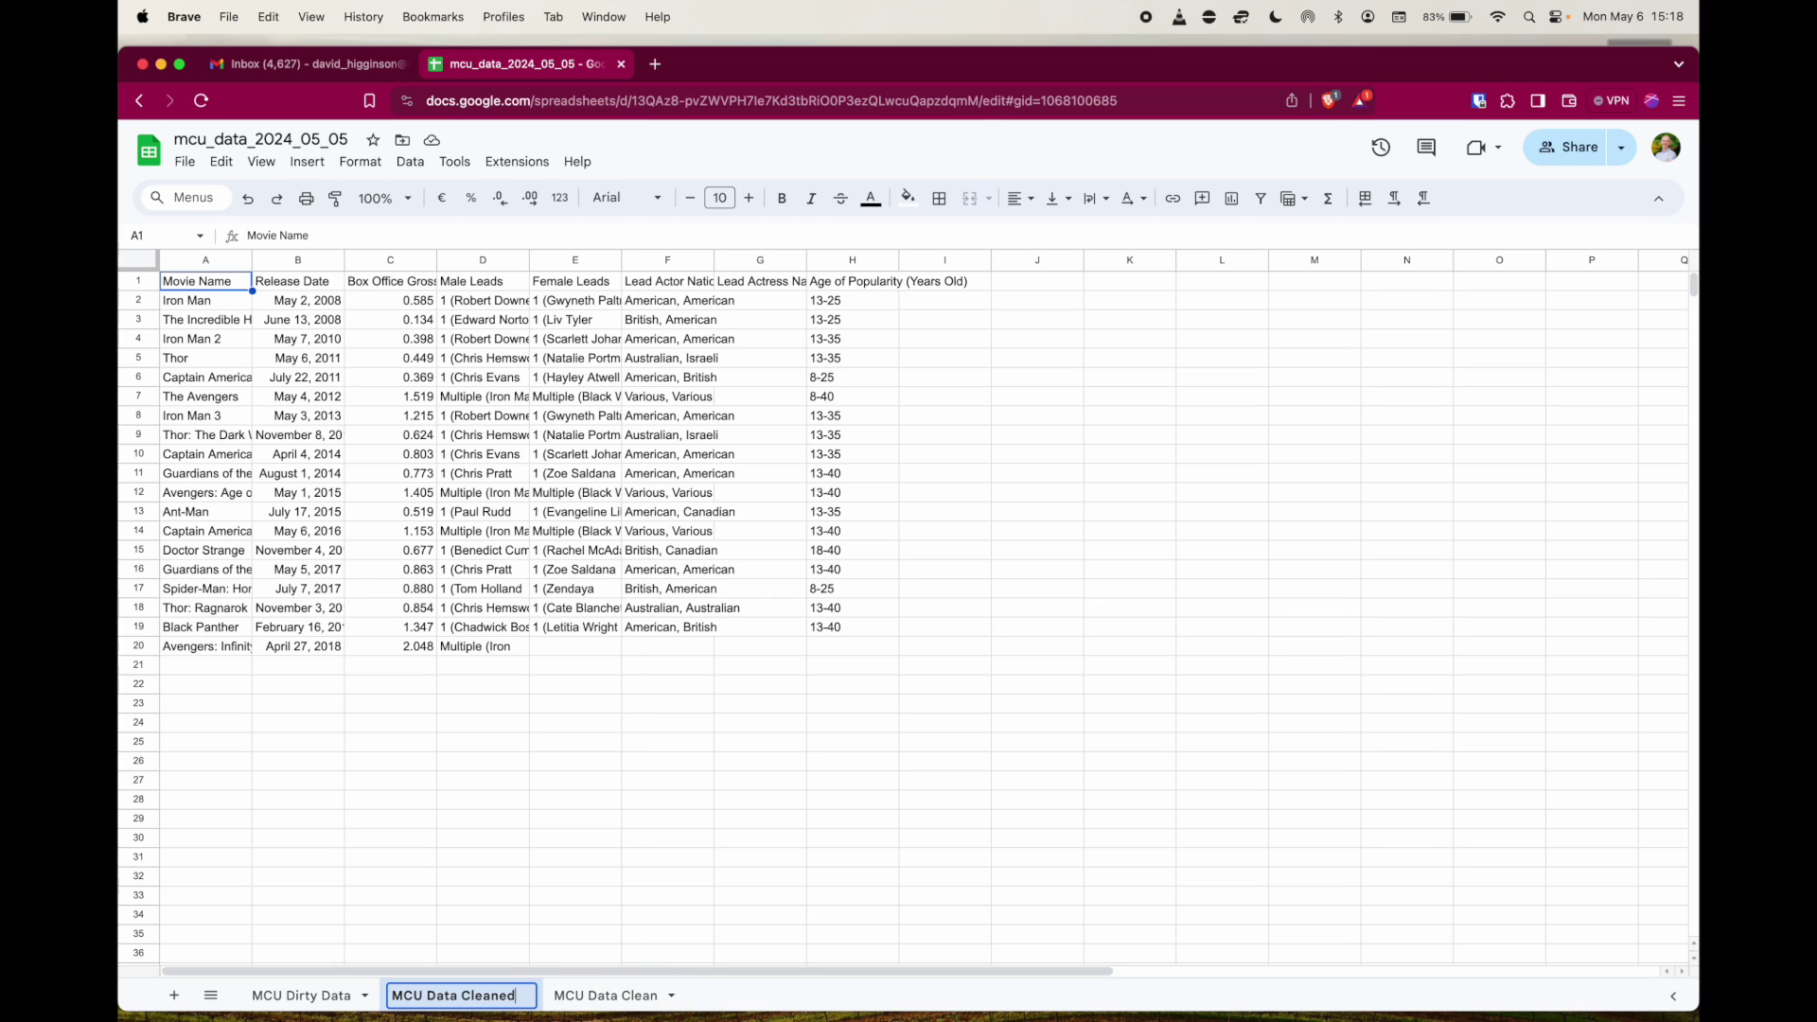
left_click(708, 839)
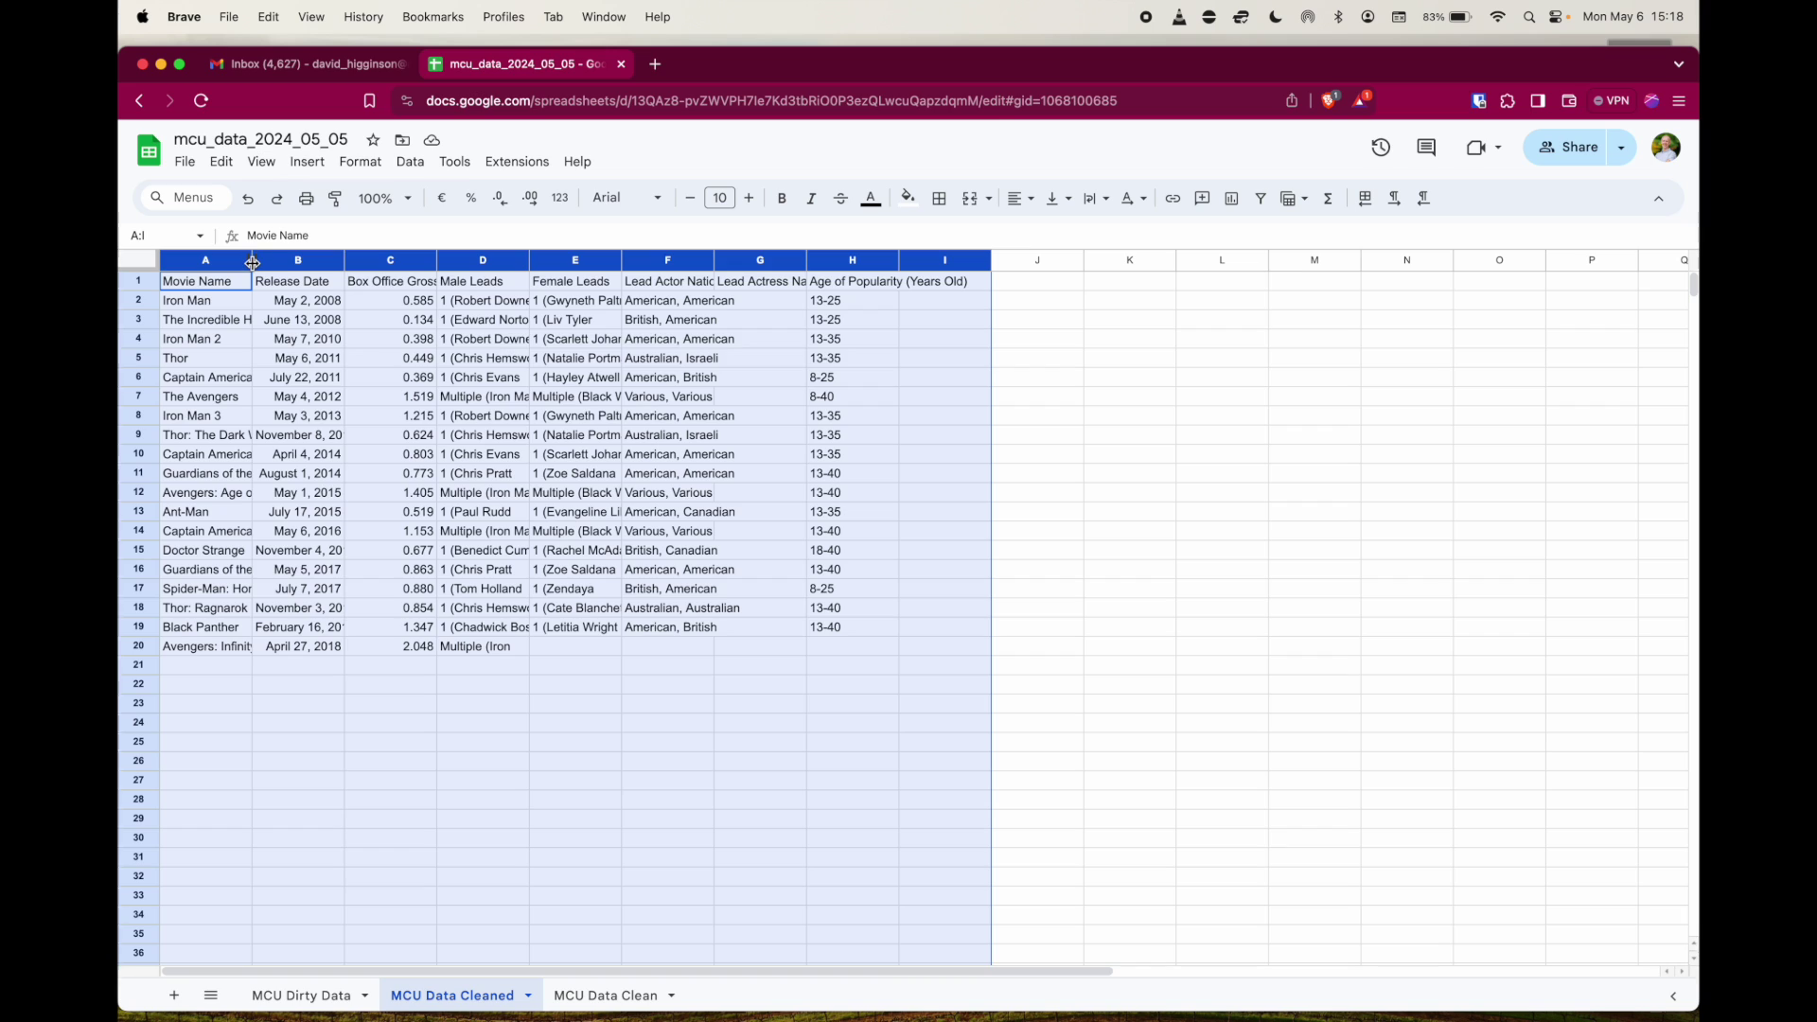
Step: Auto-fit all column widths and freeze header row 1 of MCU Data Cleaned
double_click(253, 262)
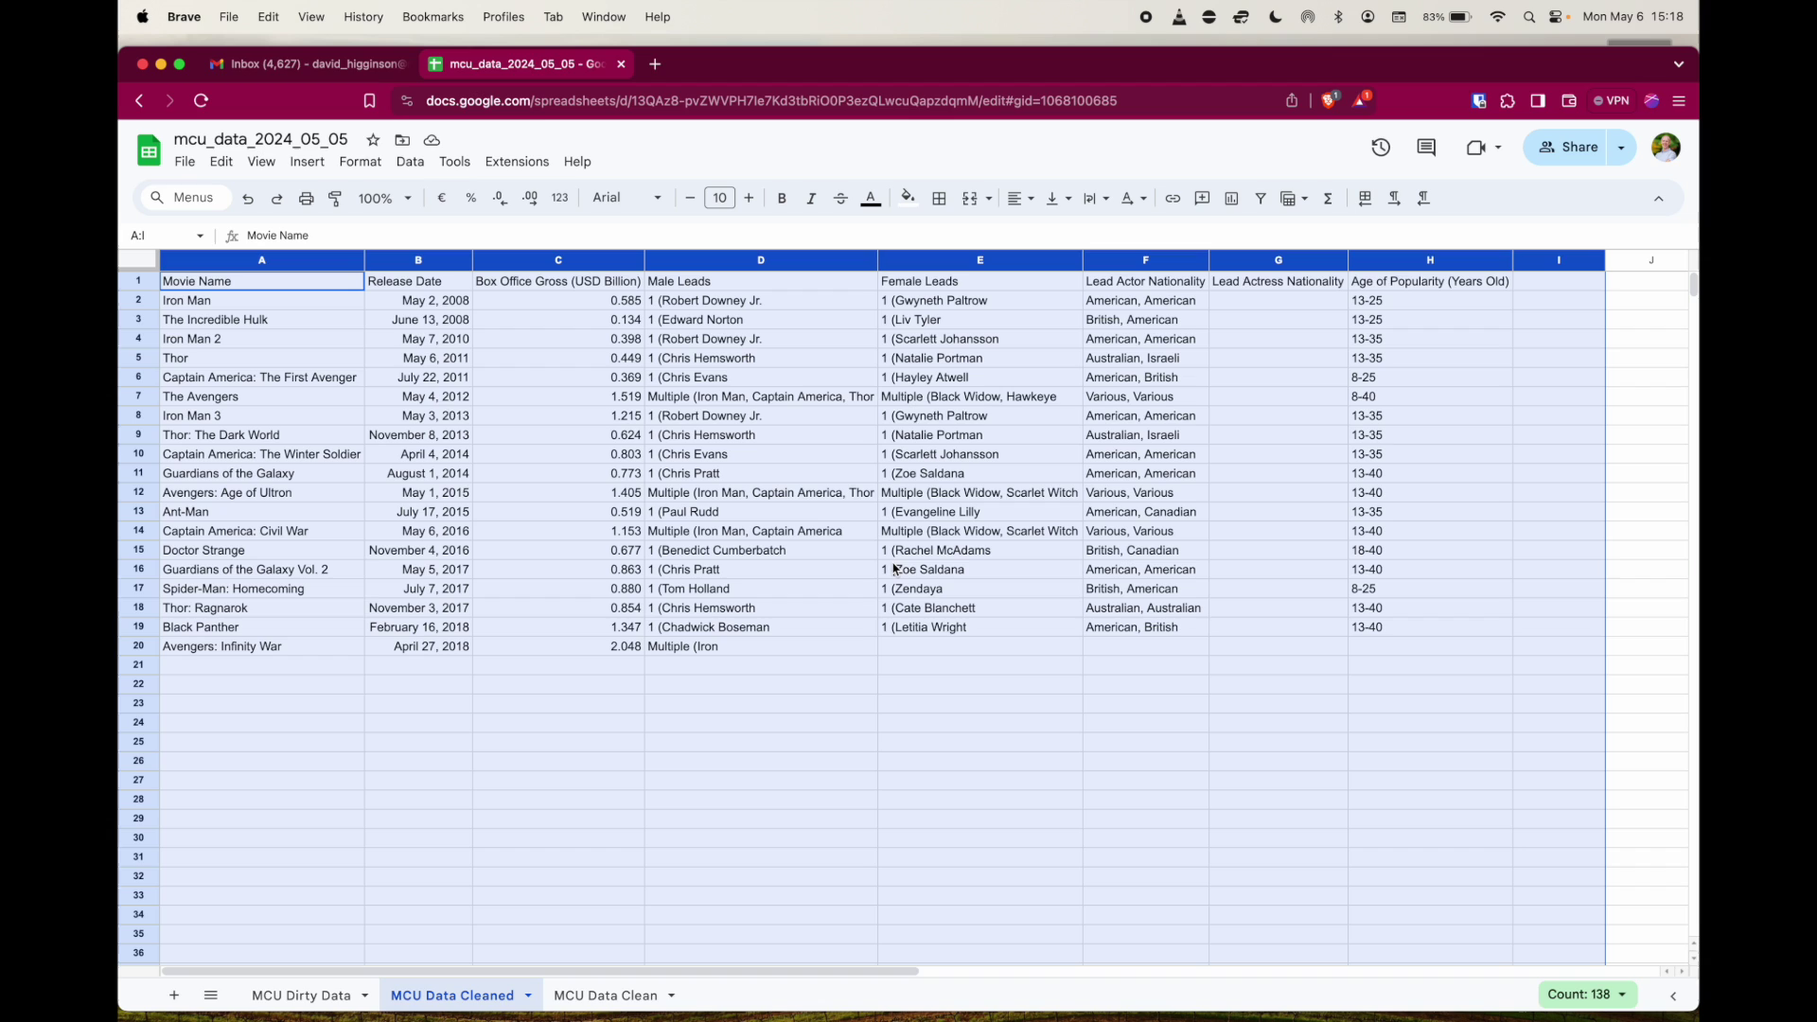
left_click(273, 323)
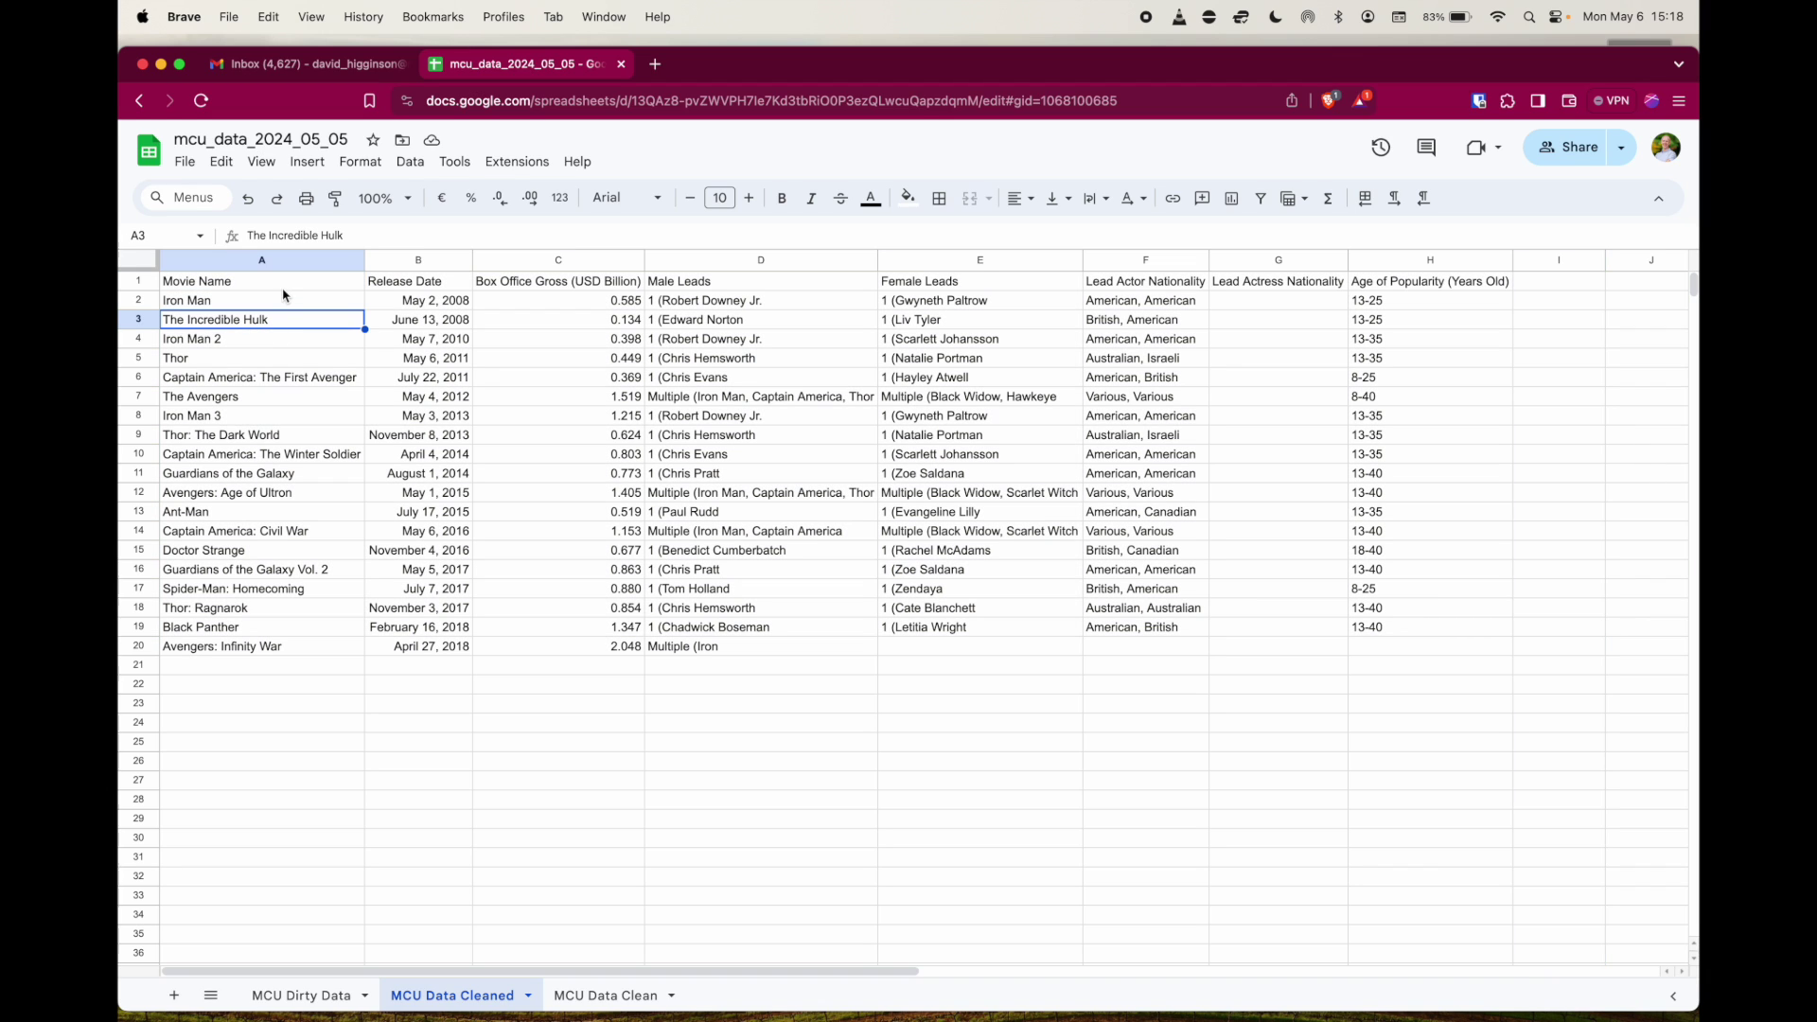
mouse_move(290, 272)
left_mouse_down()
mouse_move(290, 369)
mouse_move(290, 287)
left_mouse_up()
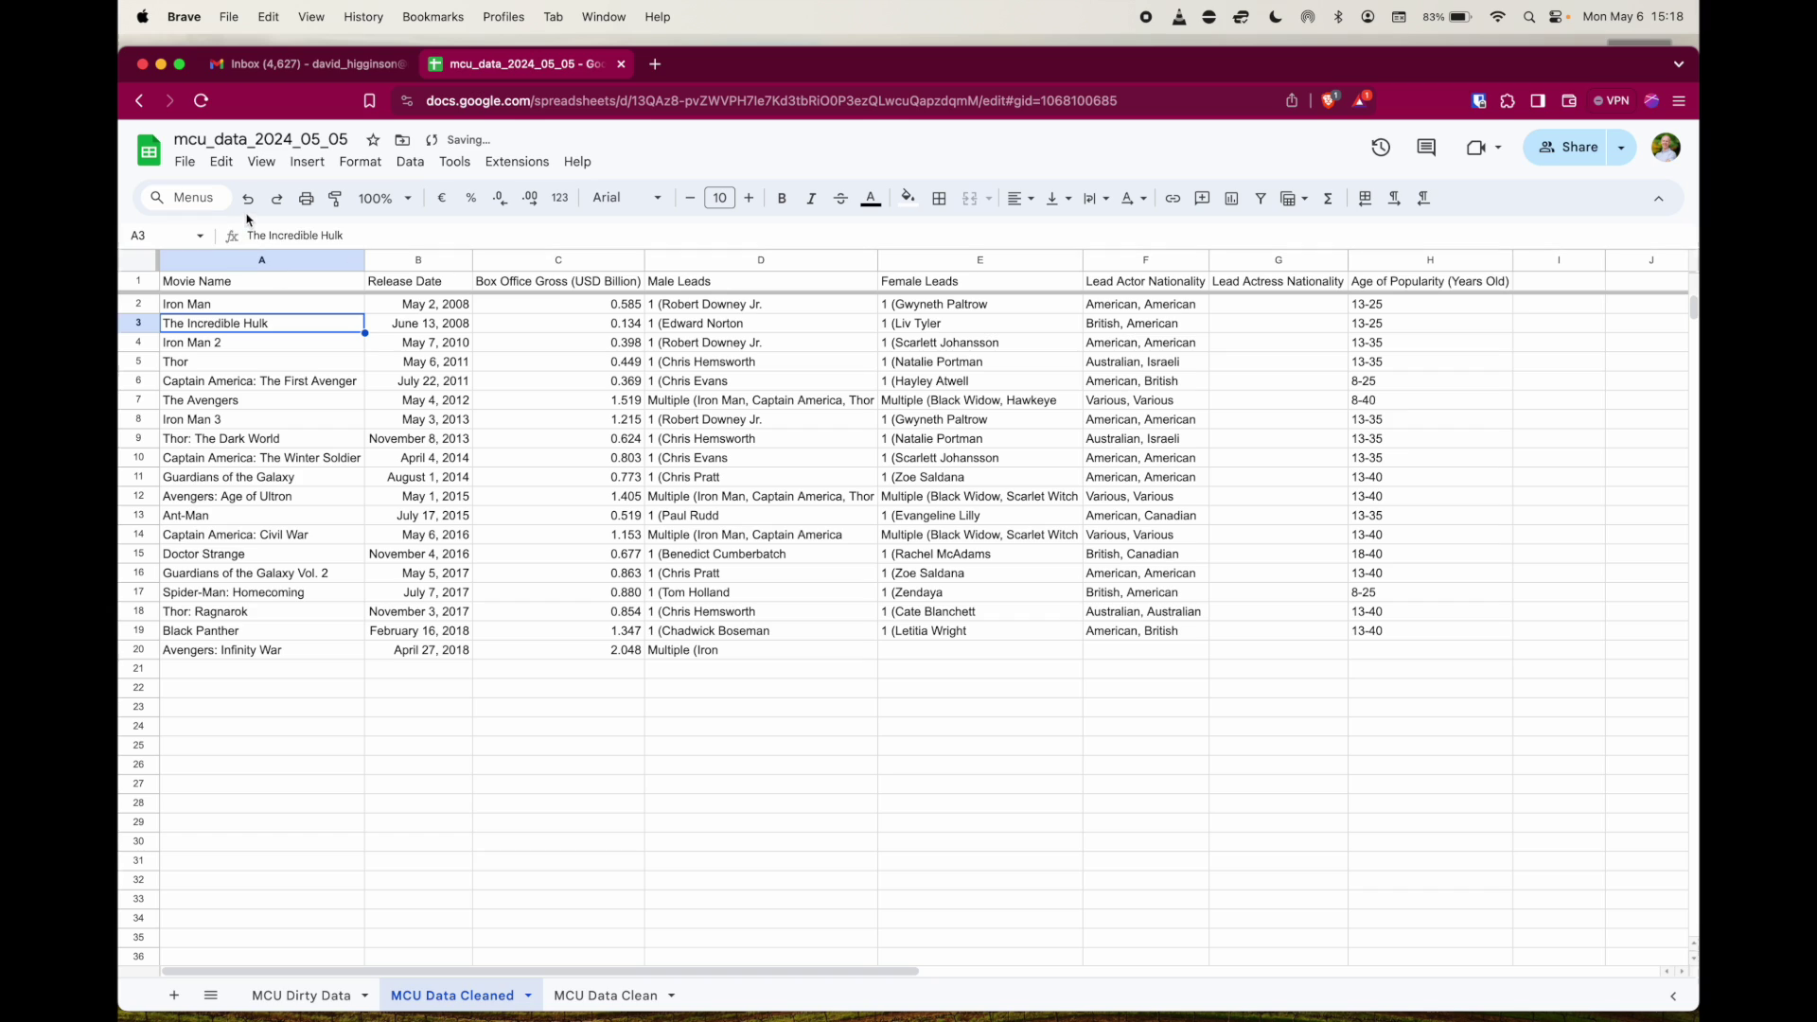
left_click(416, 263)
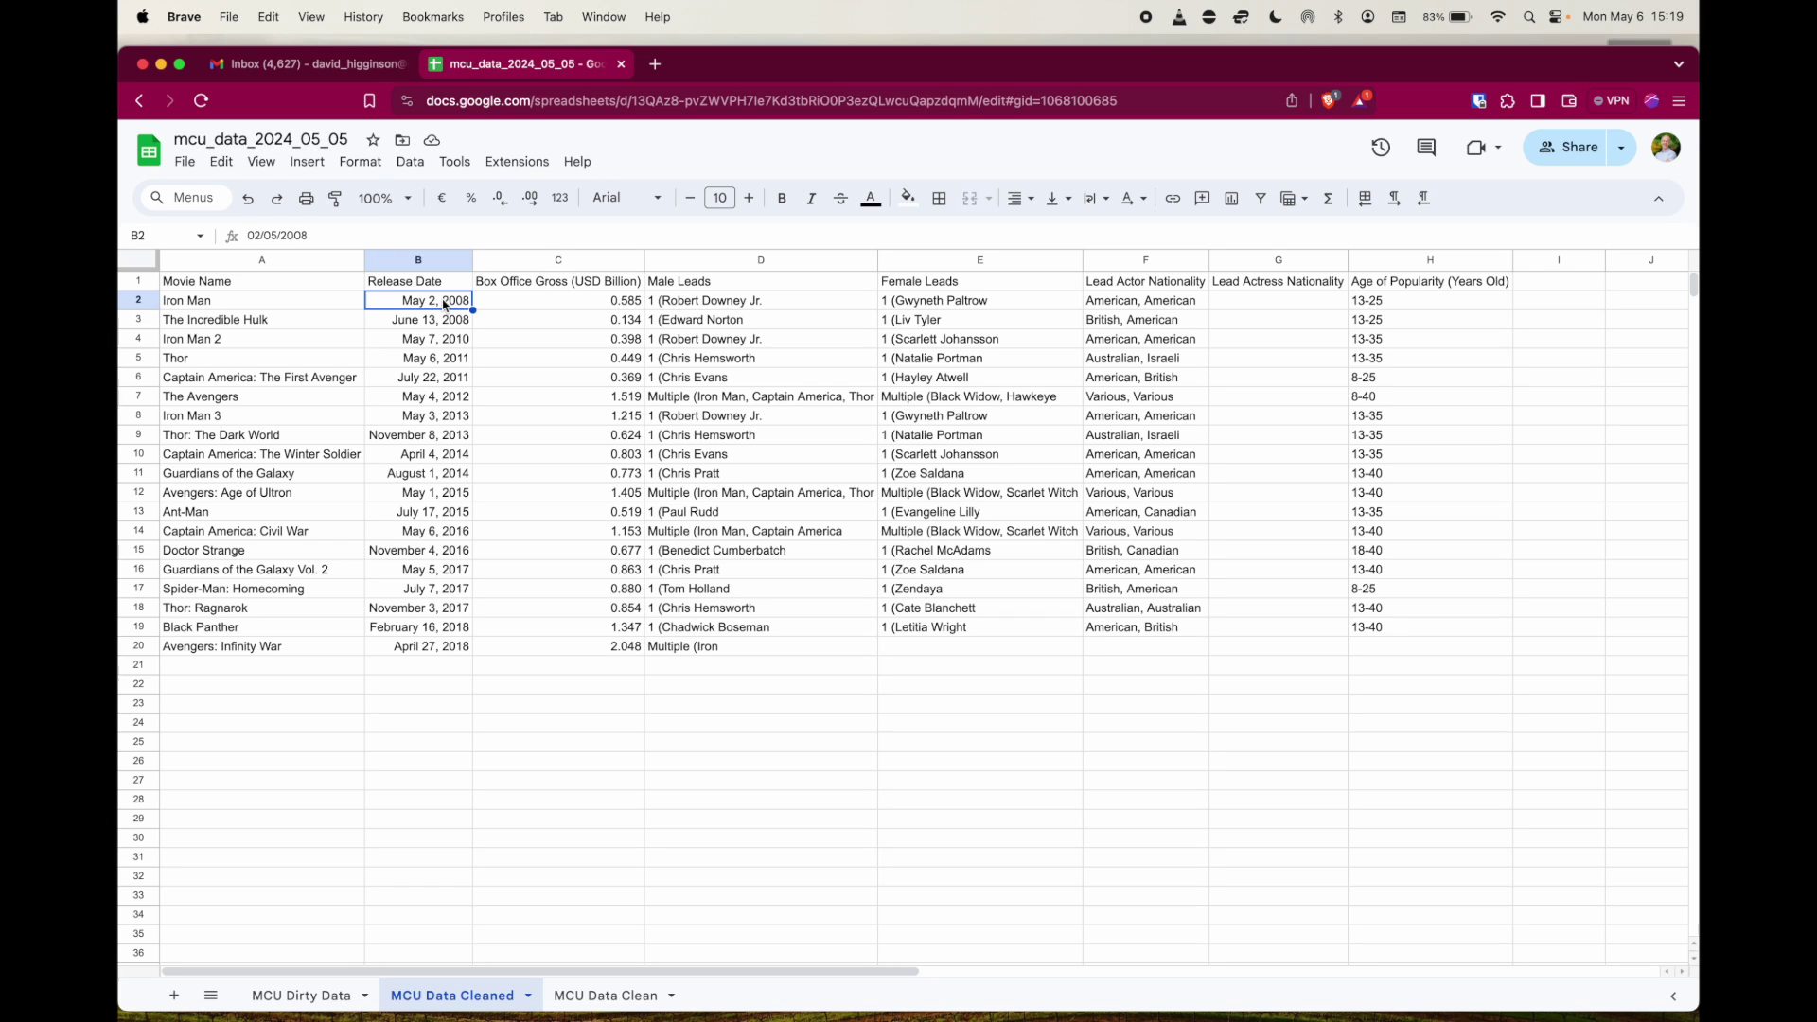
Step: Apply a custom full-numeric-year format (e.g. 2008) to release dates B2:B20
left_click_drag(444, 308, 429, 649)
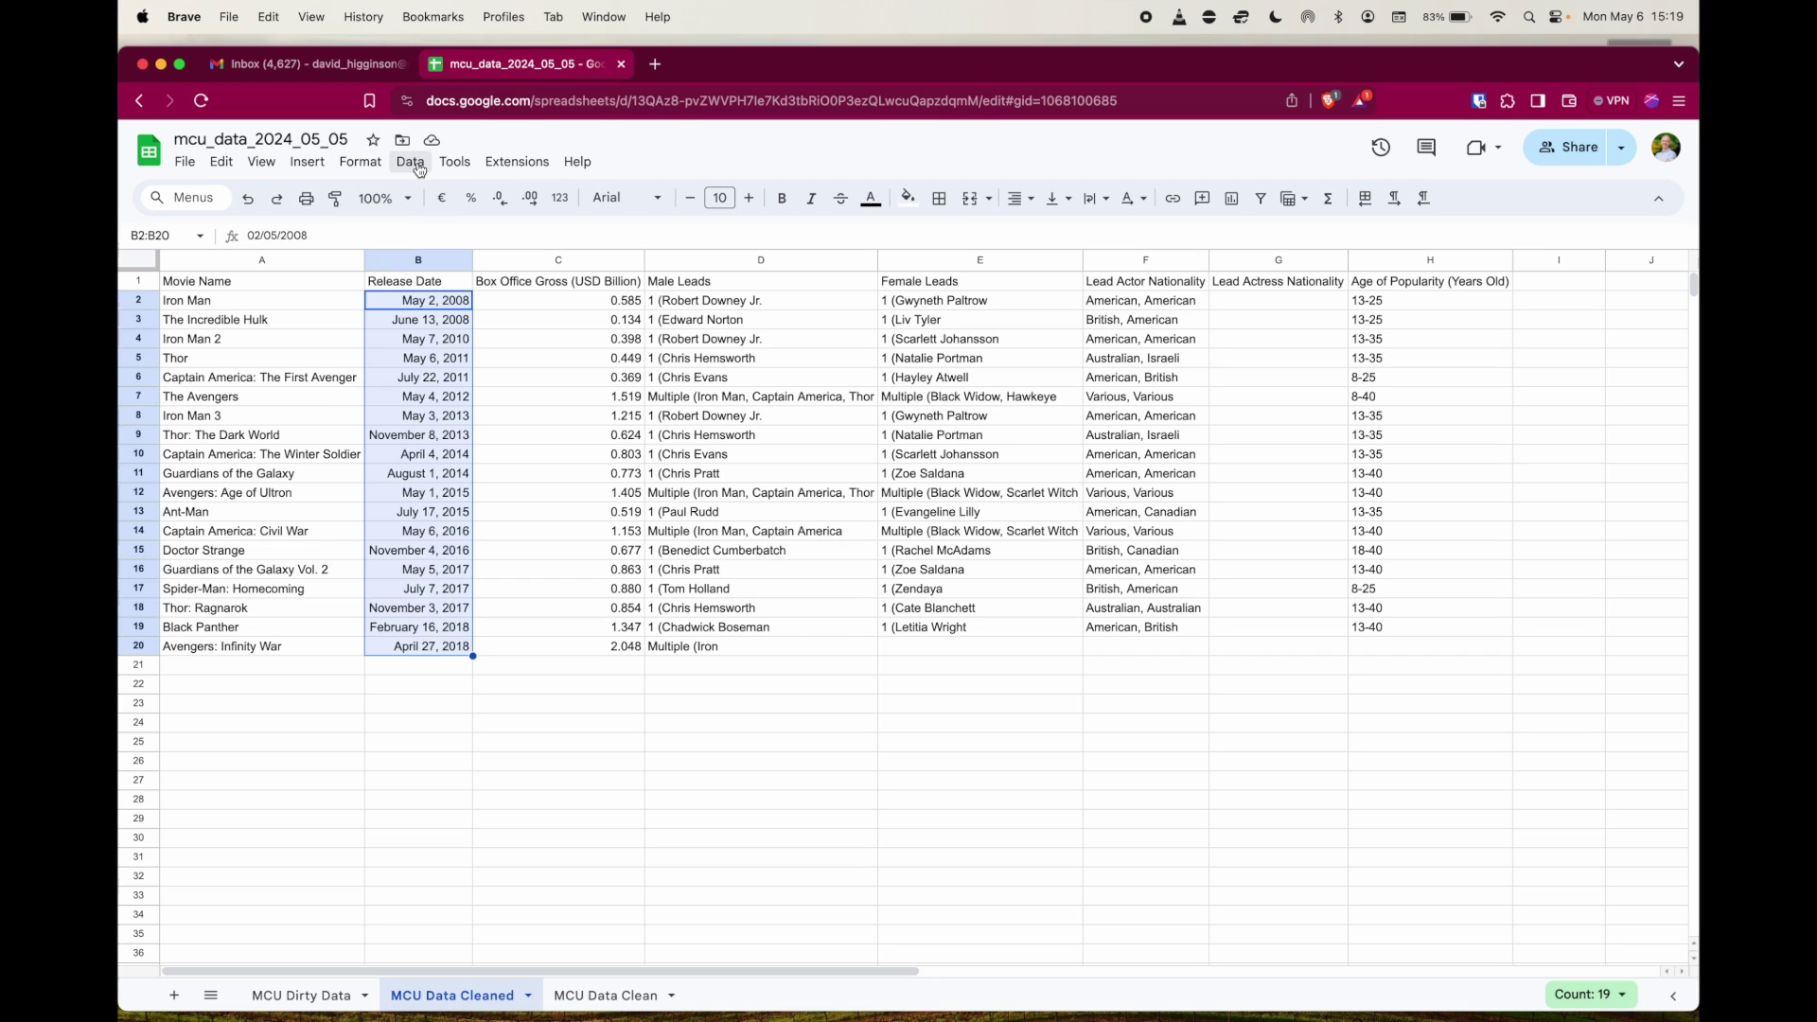
left_click(360, 162)
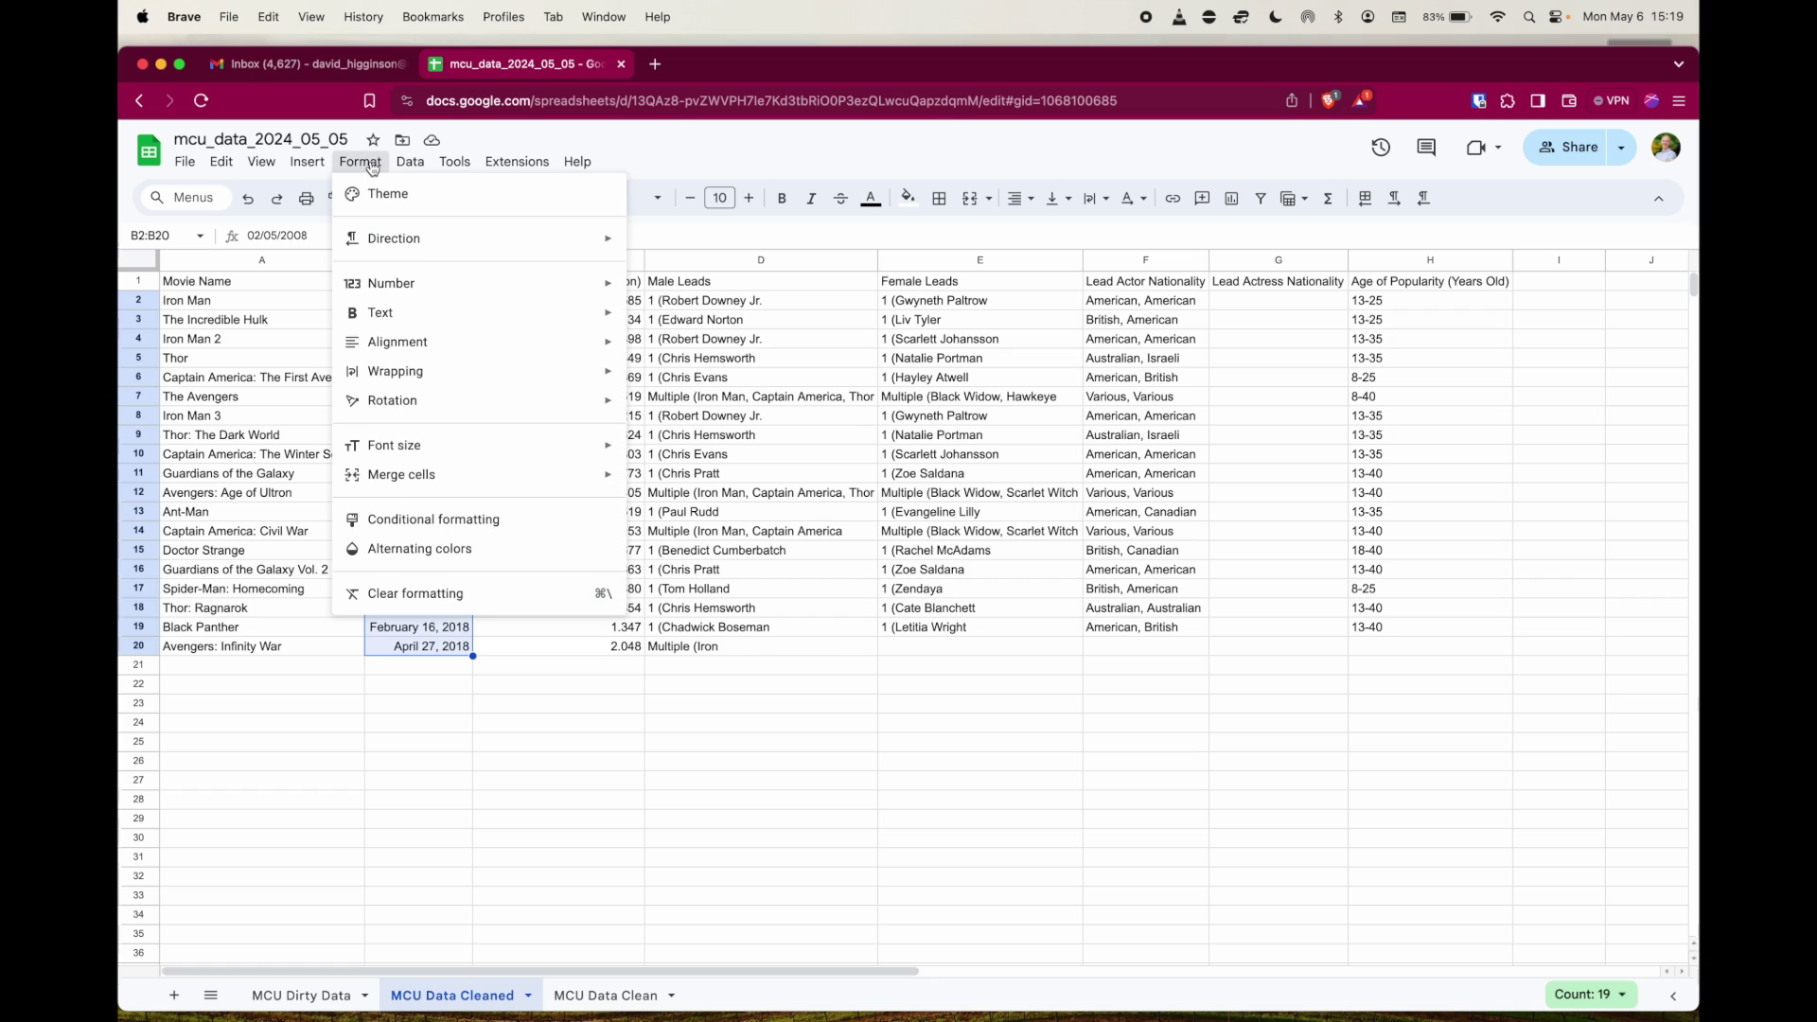
mouse_move(391, 280)
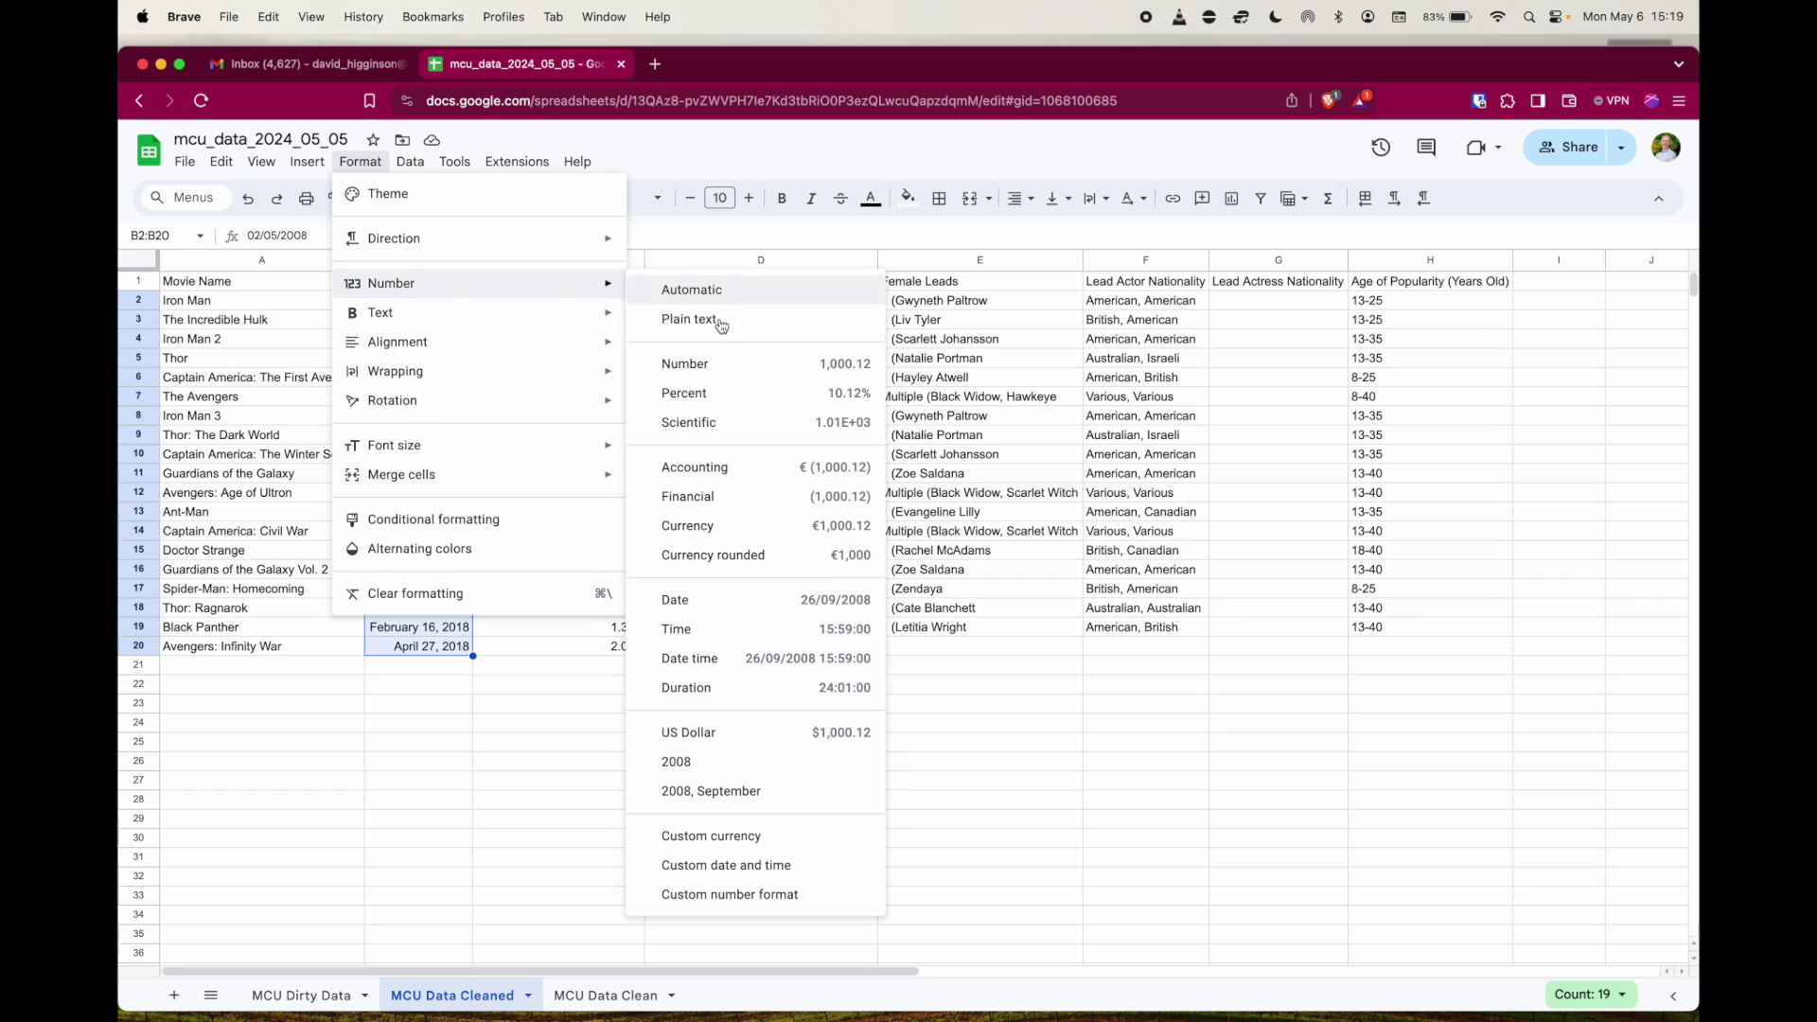
left_click(781, 873)
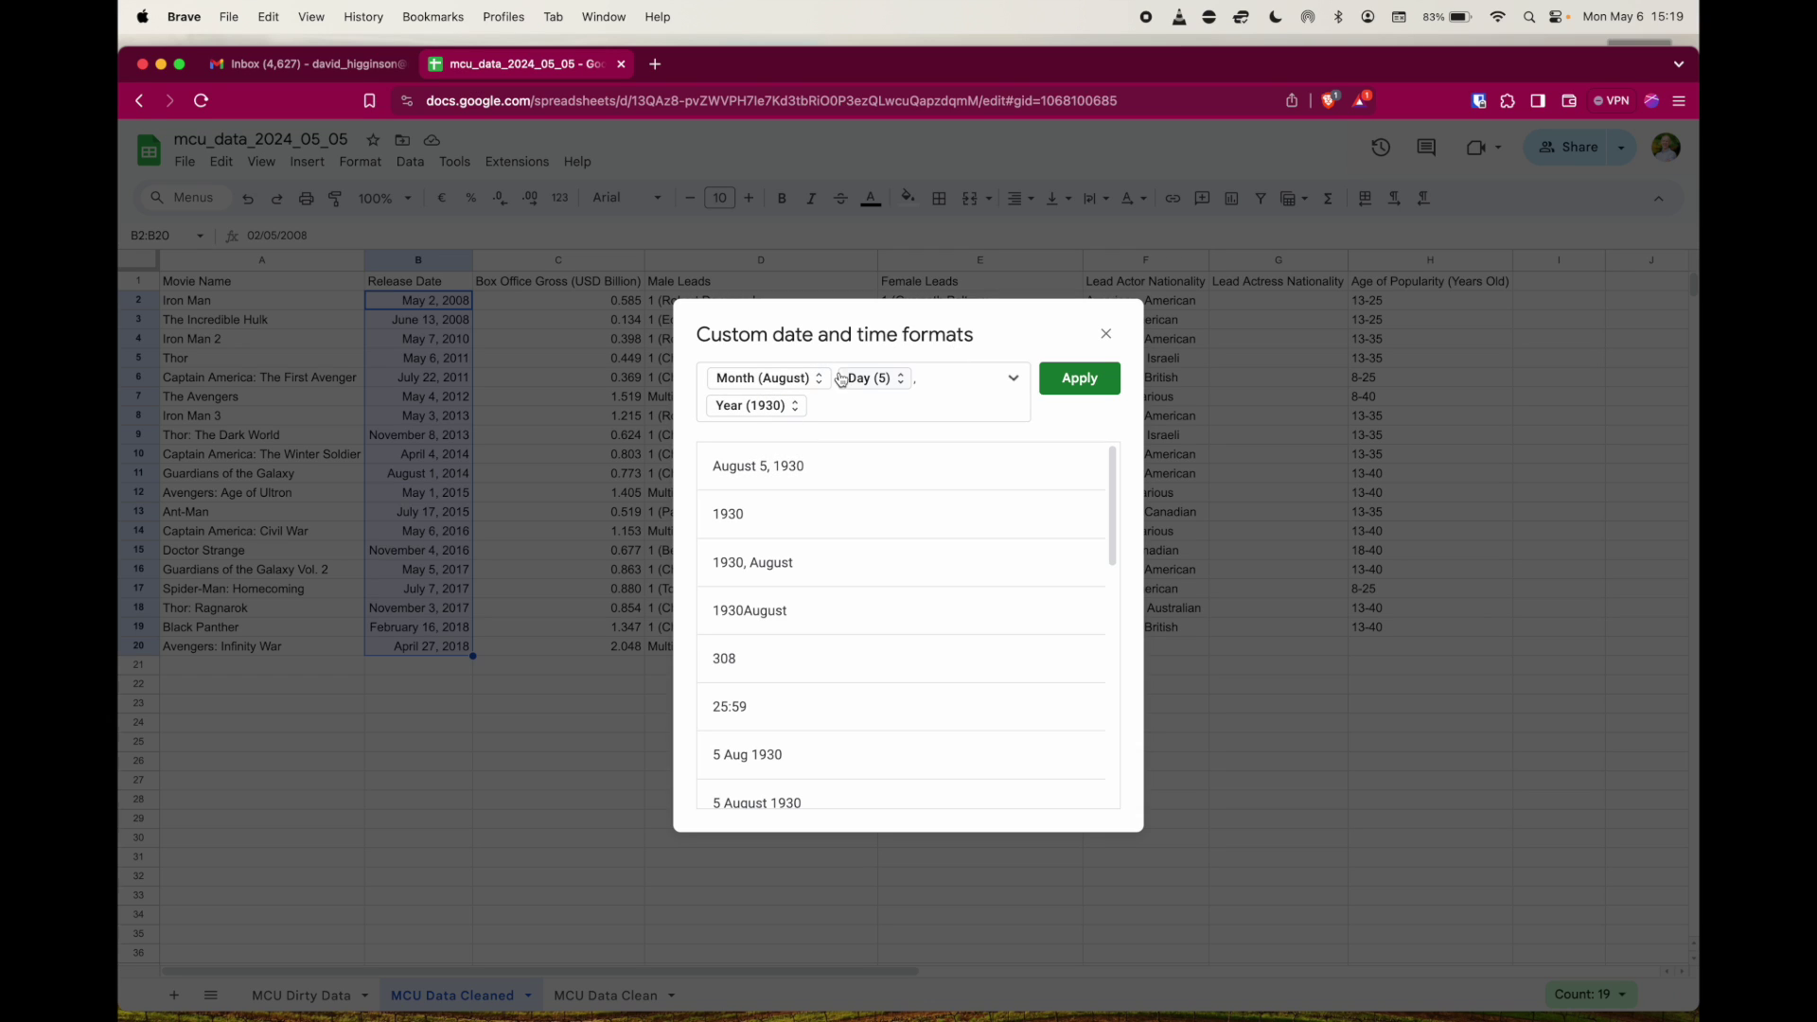
left_click(835, 413)
key("BackSpace")
key("BackSpace")
key("BackSpace")
key("BackSpace")
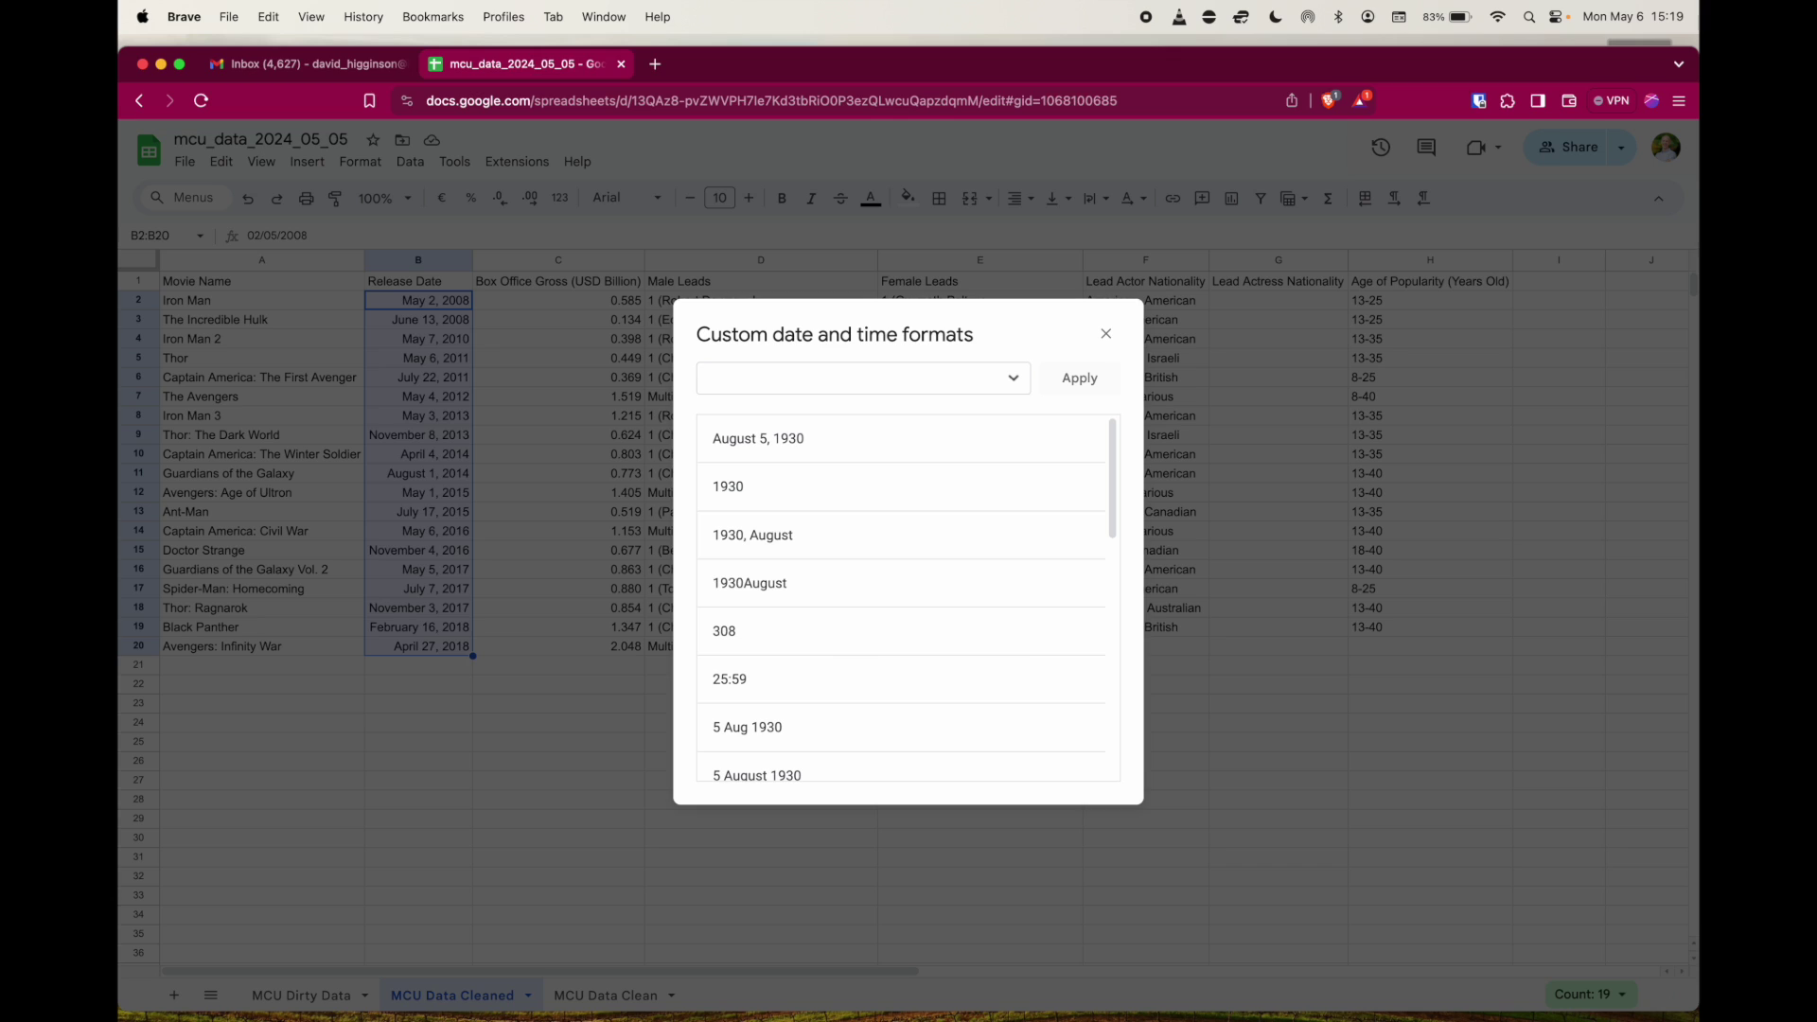
left_click(768, 493)
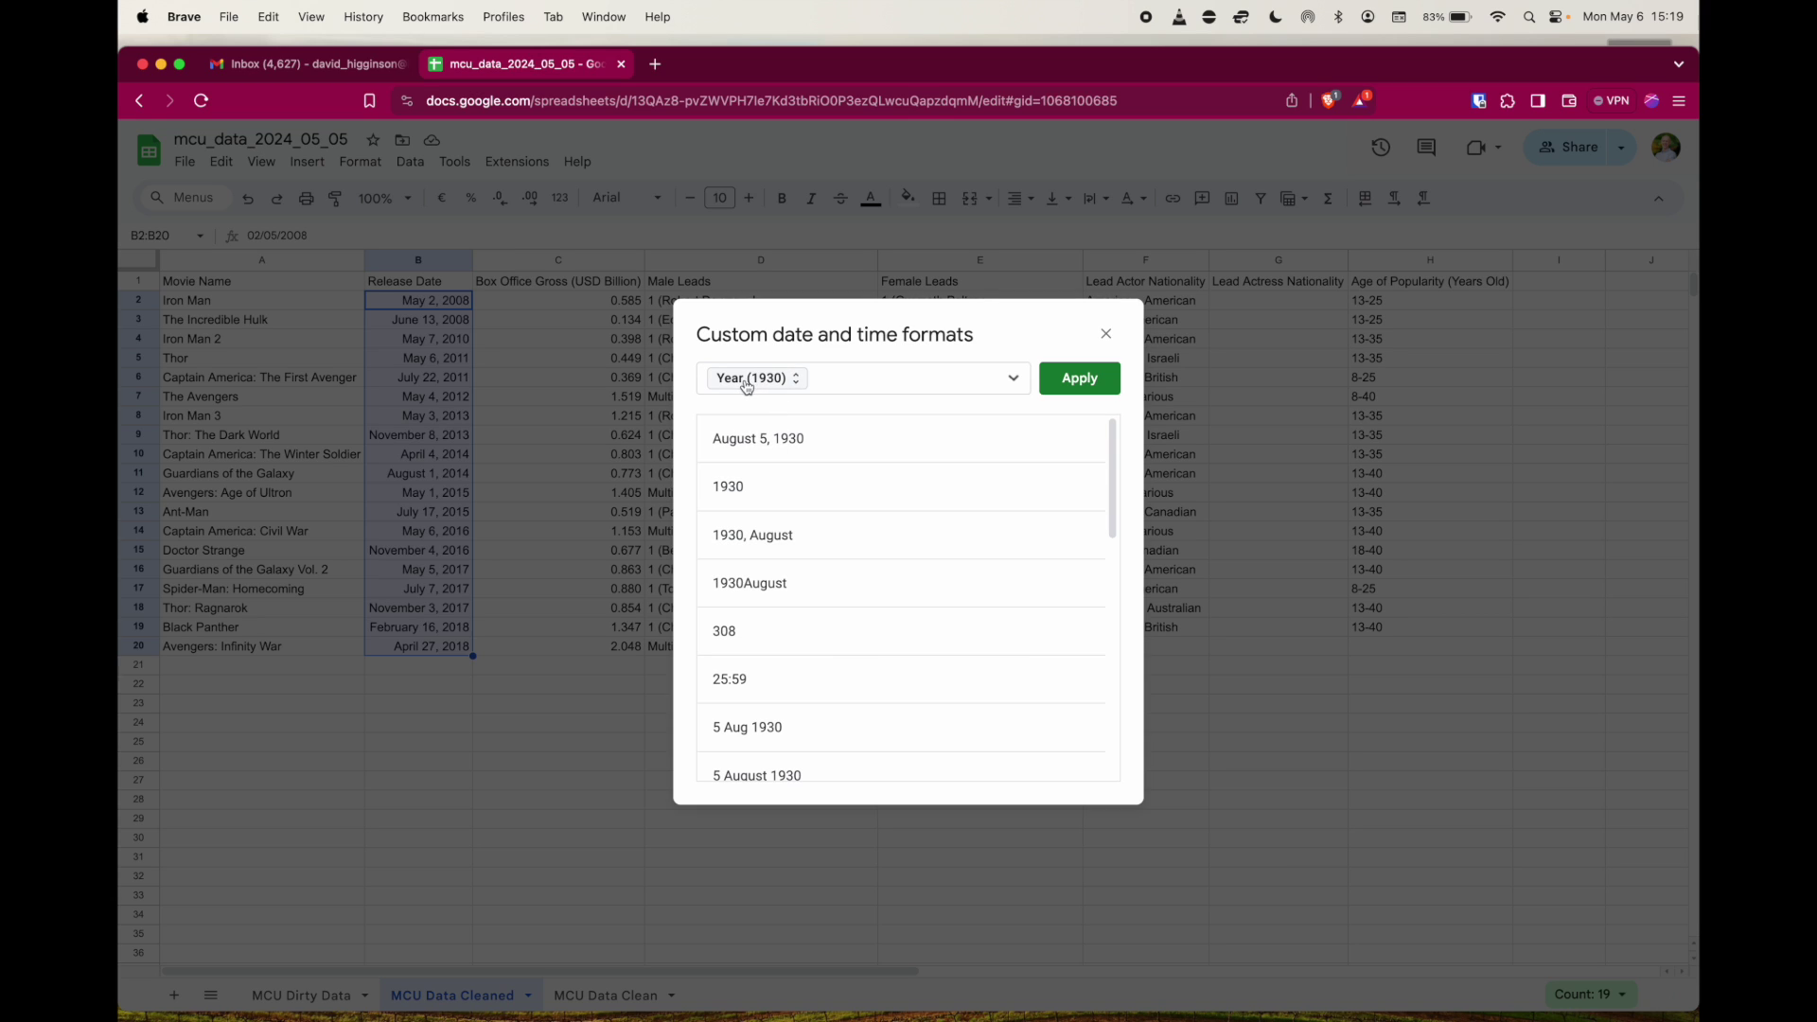
left_click(806, 380)
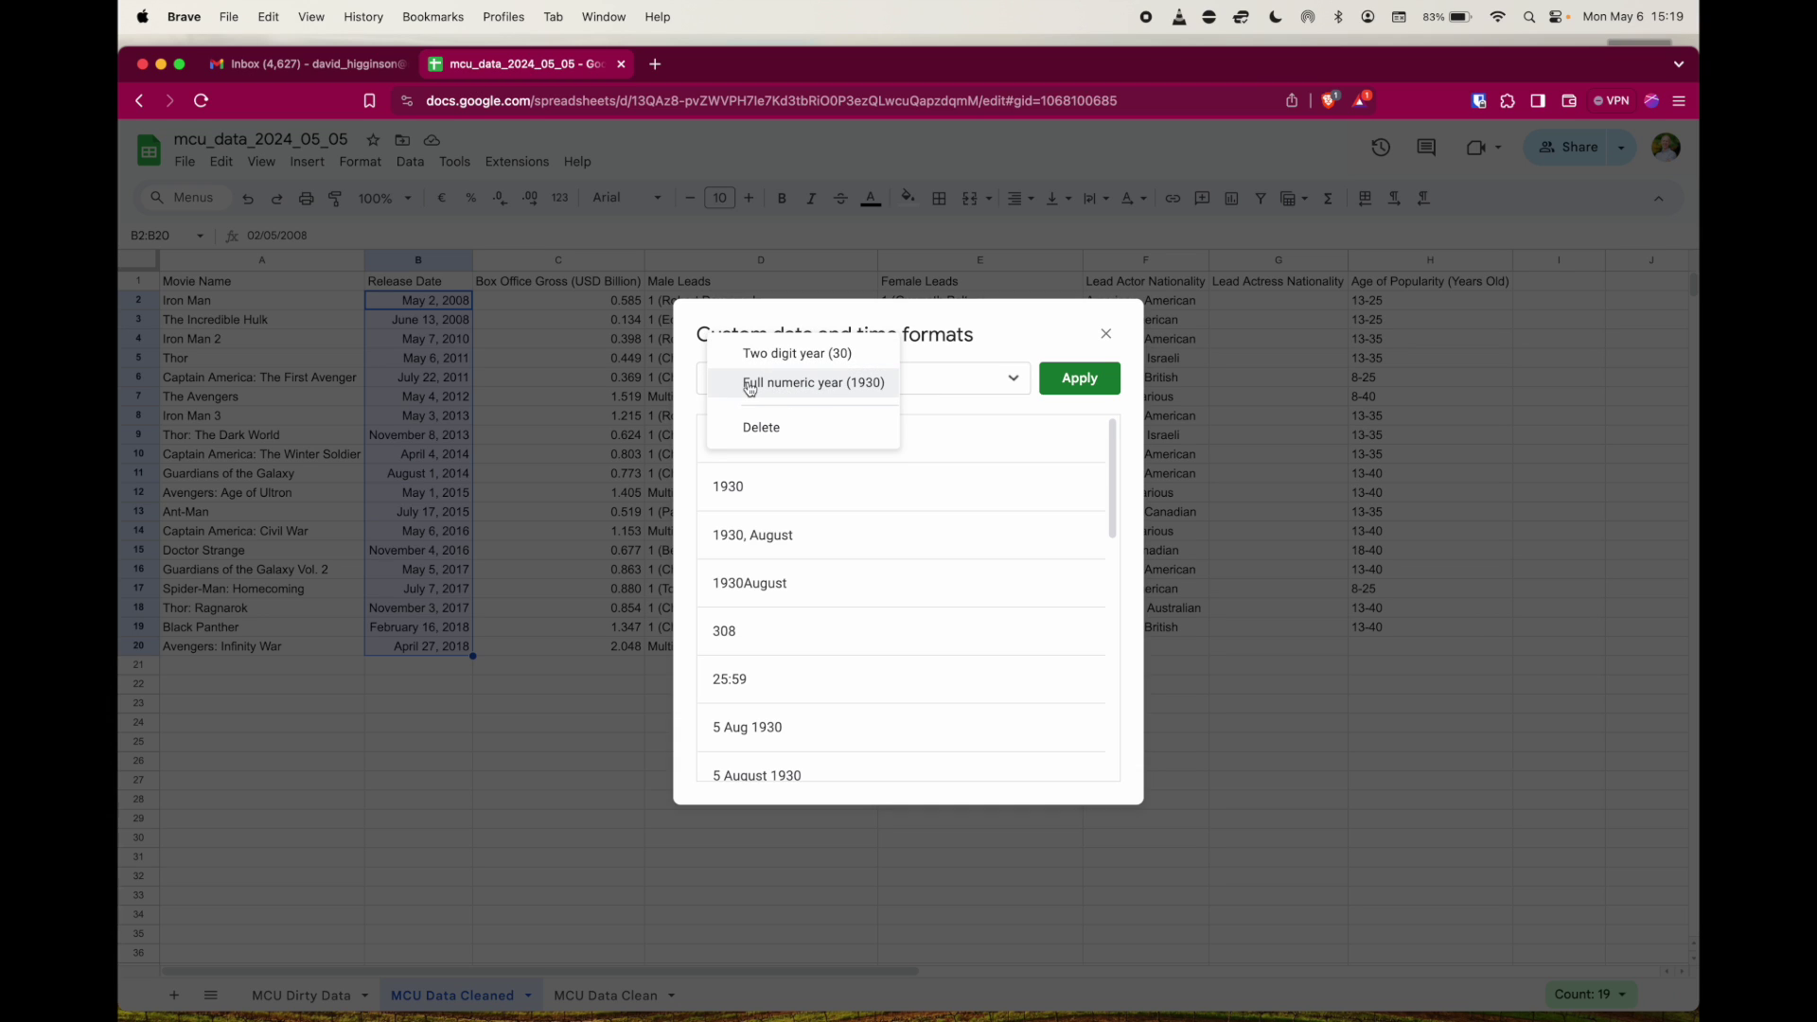
left_click(779, 384)
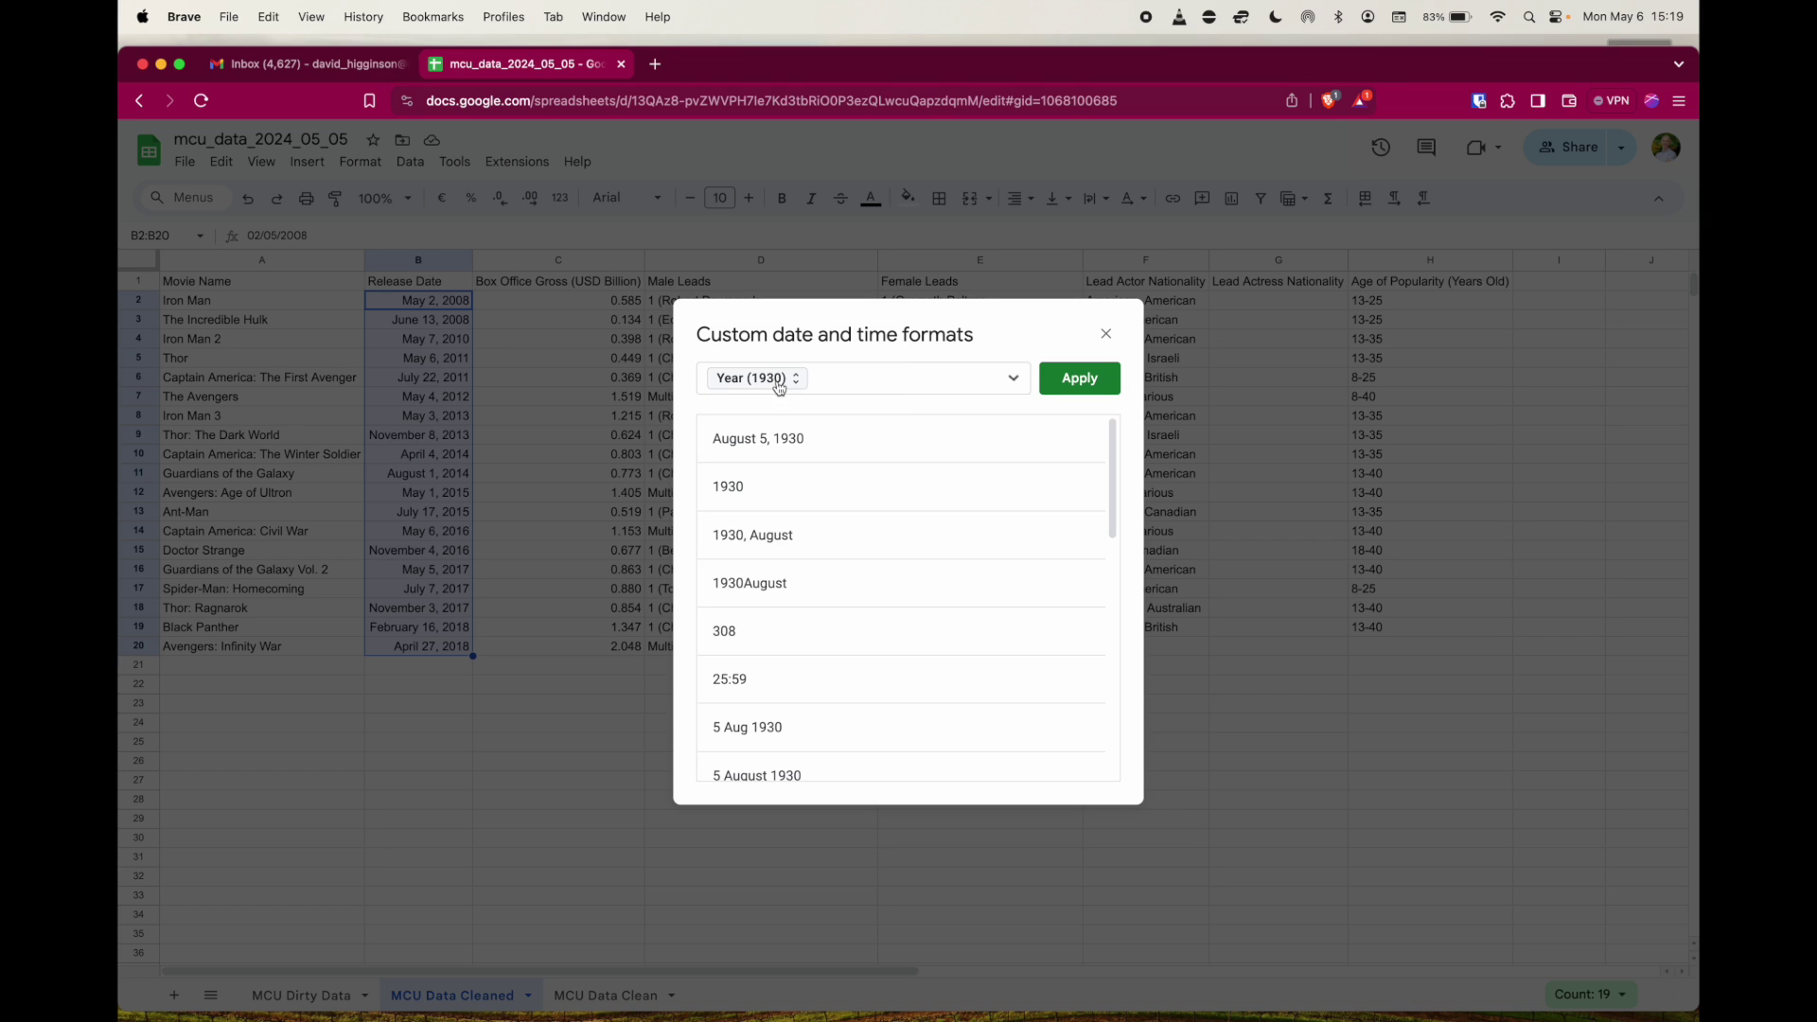
left_click(1076, 380)
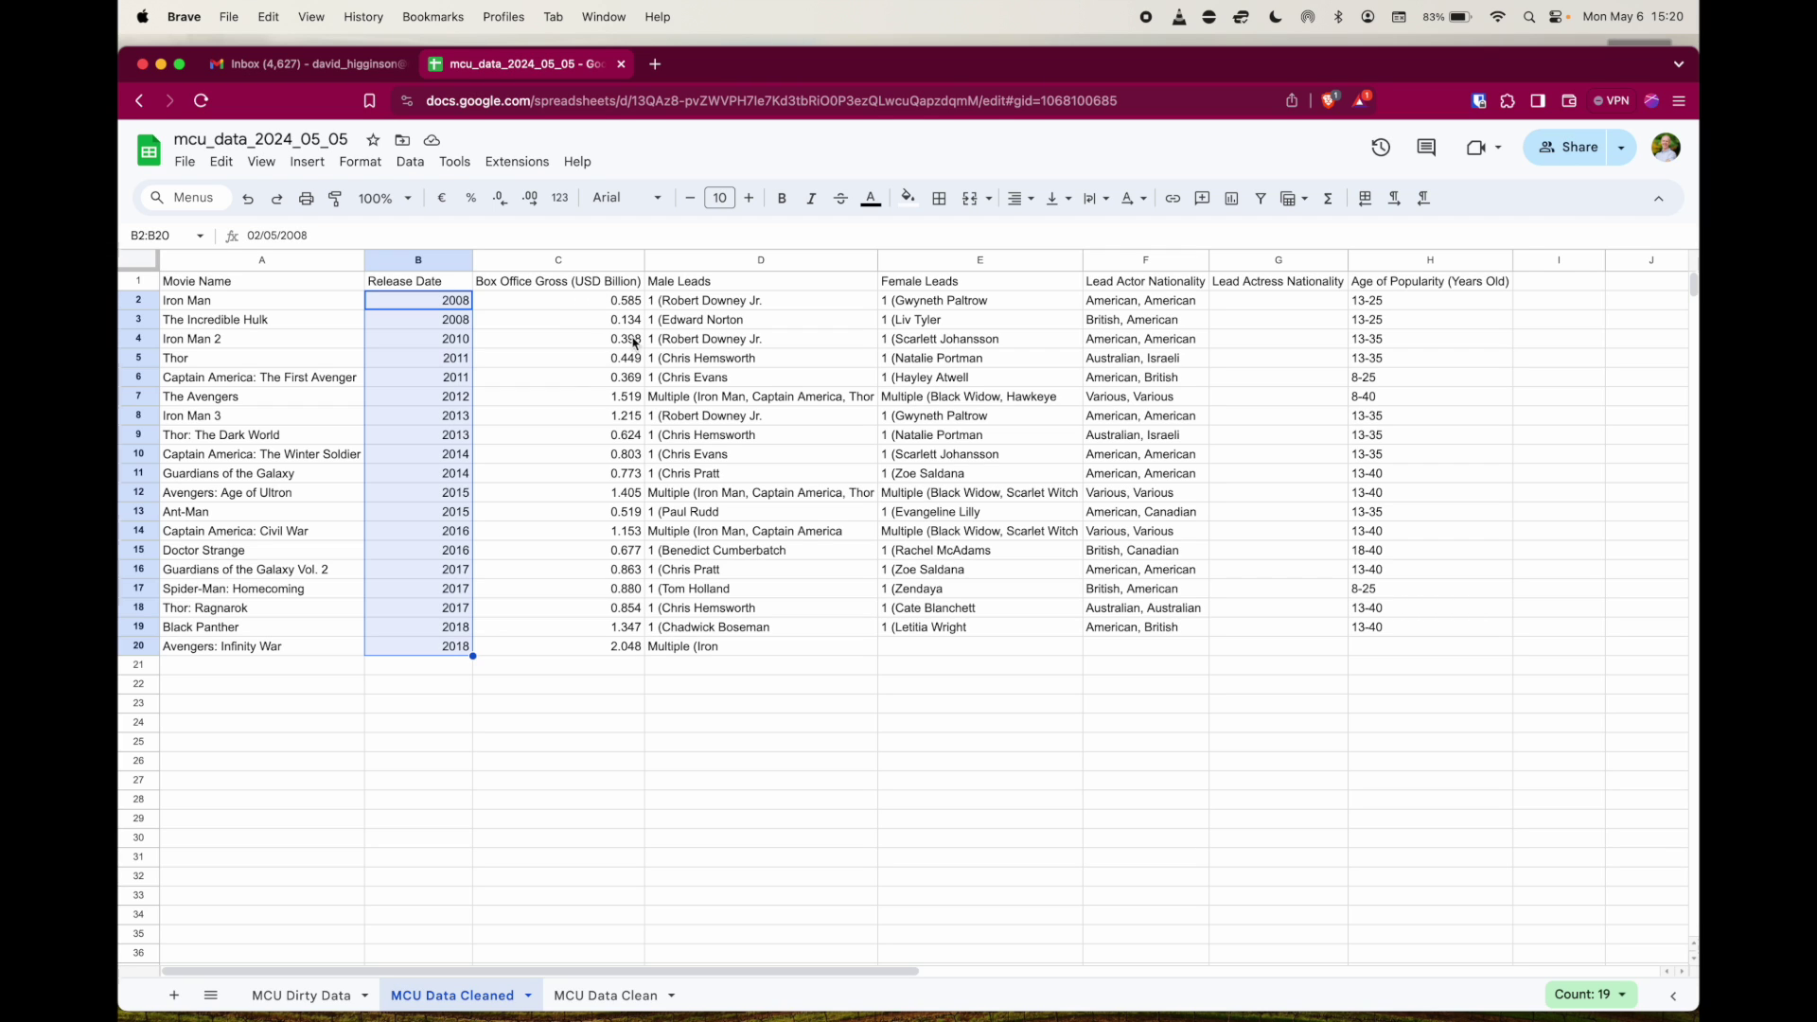
Step: Change the Box Office Gross header in C1 from billions to millions
left_click(615, 289)
left_click(365, 237)
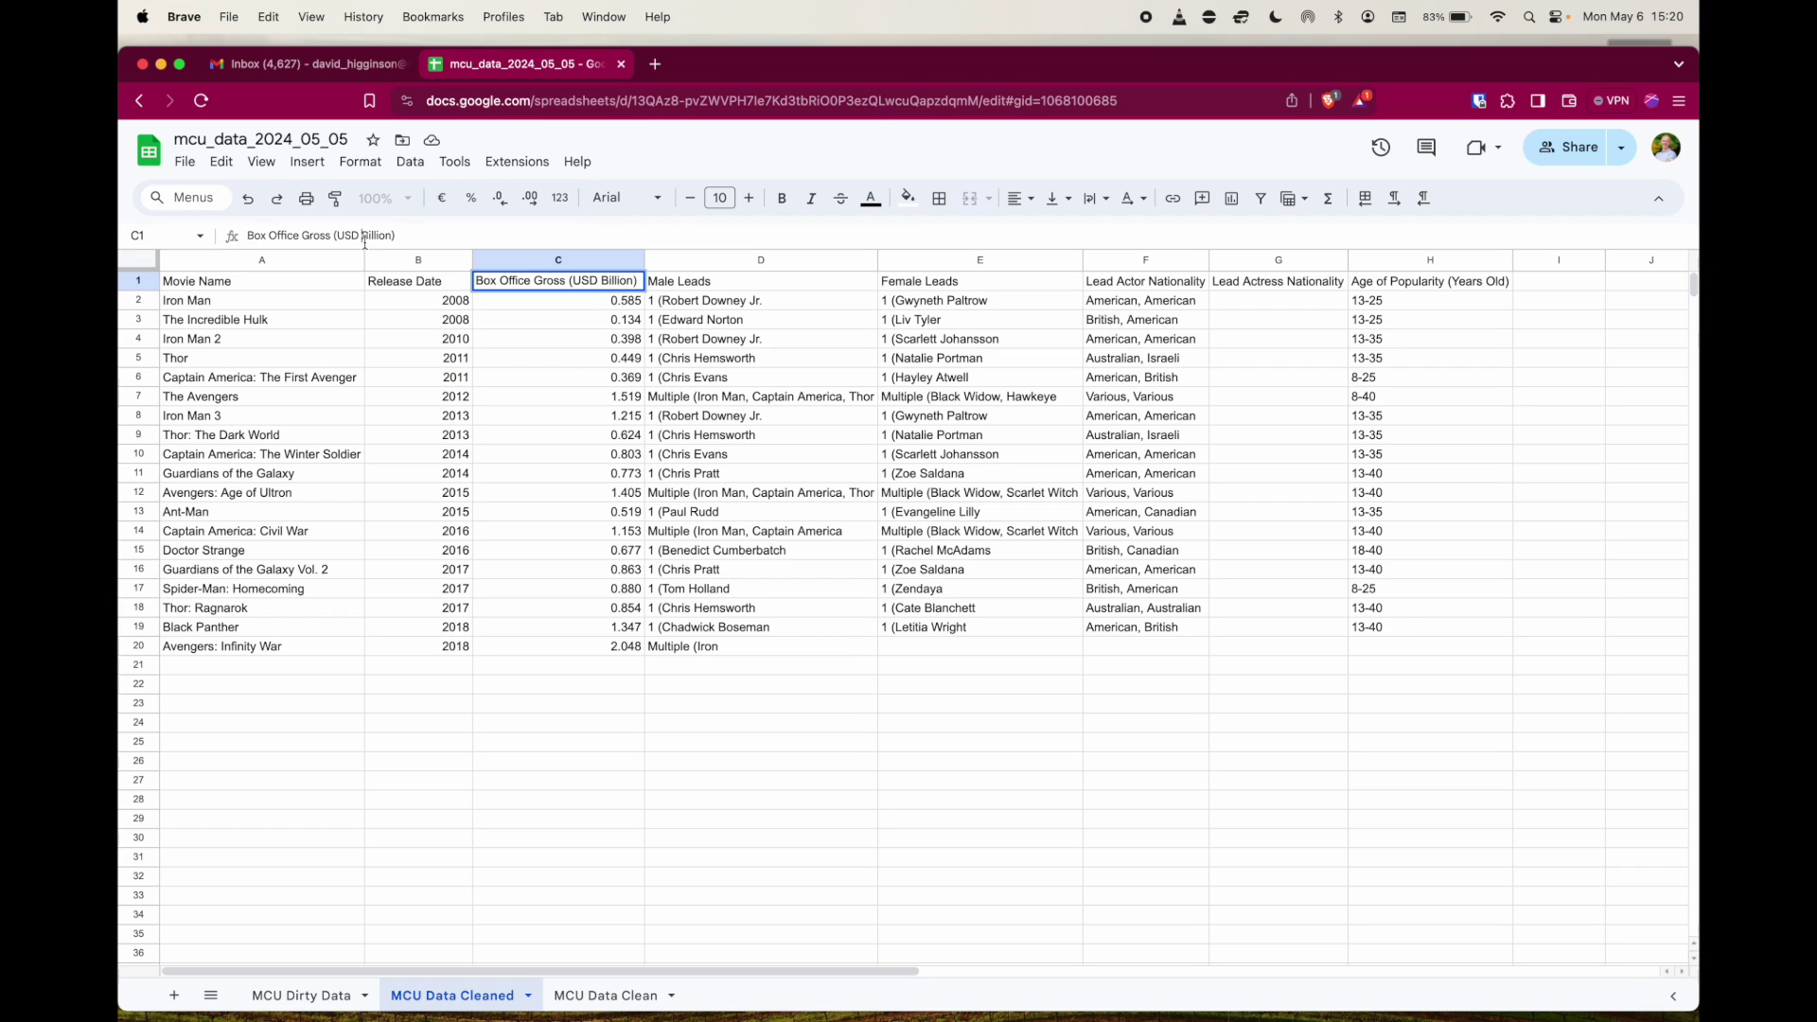
key("BackSpace")
type("M")
type("s")
left_click(1570, 305)
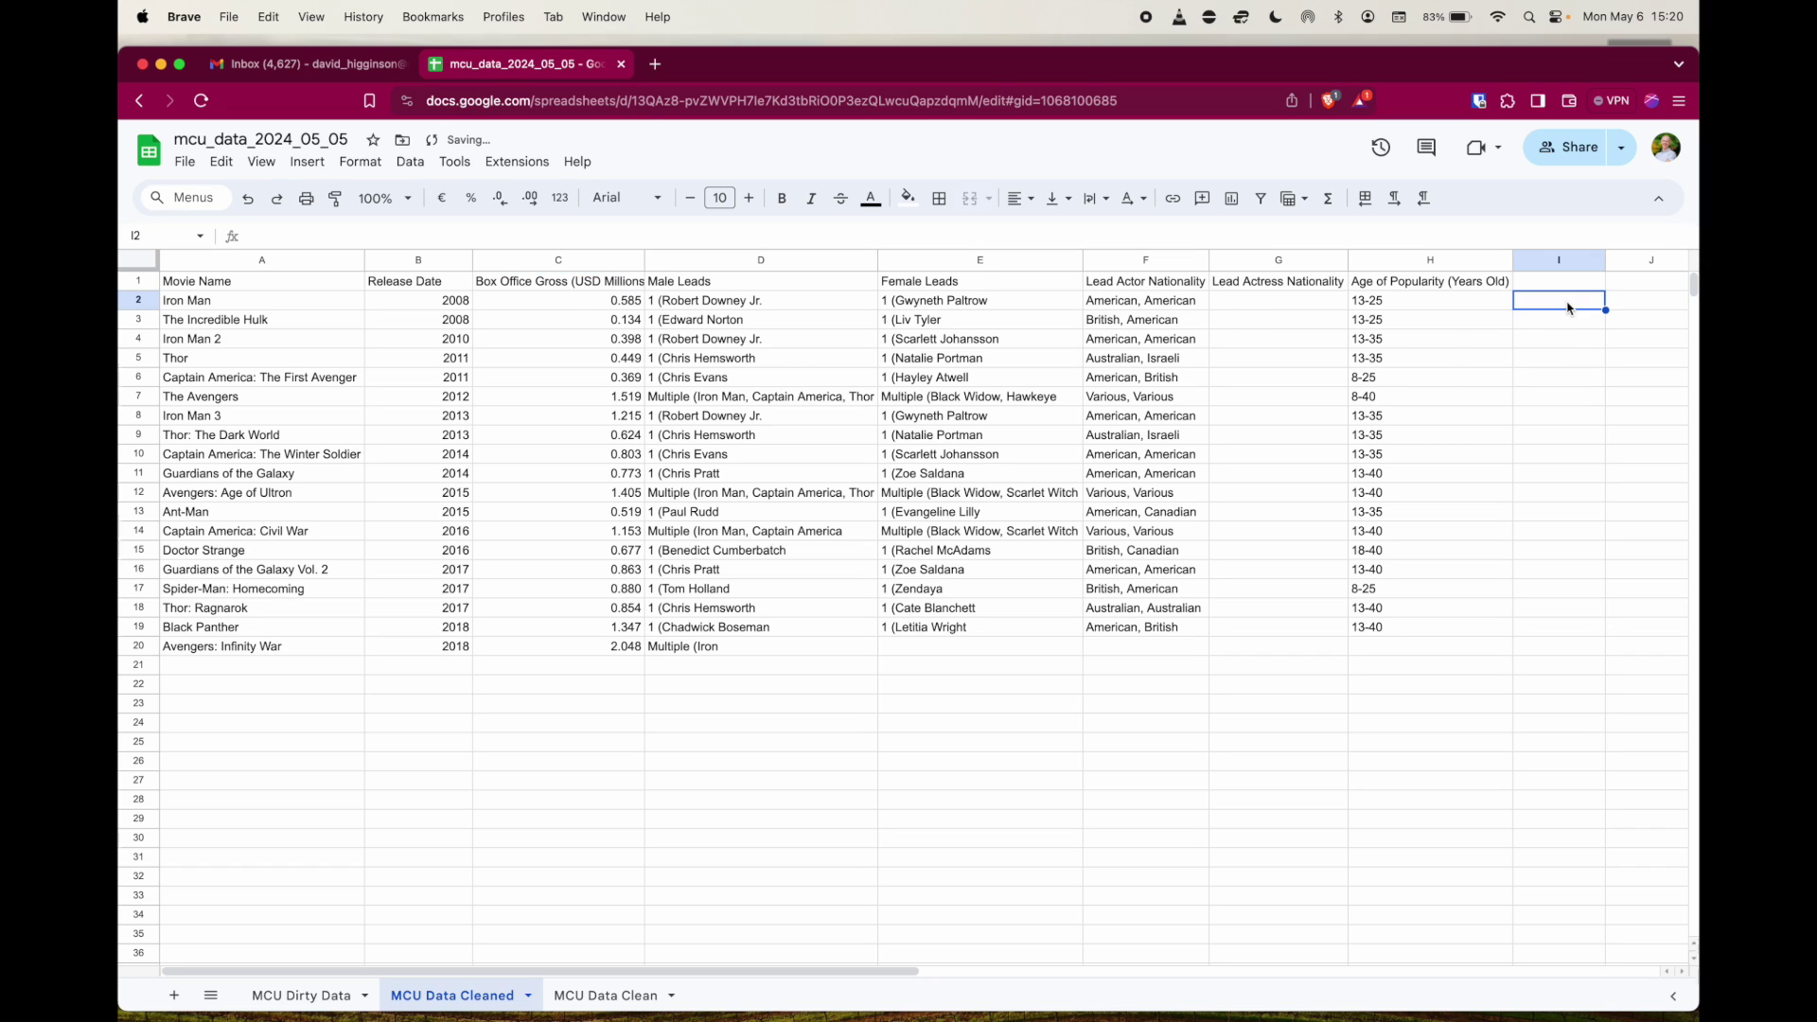
left_click(624, 303)
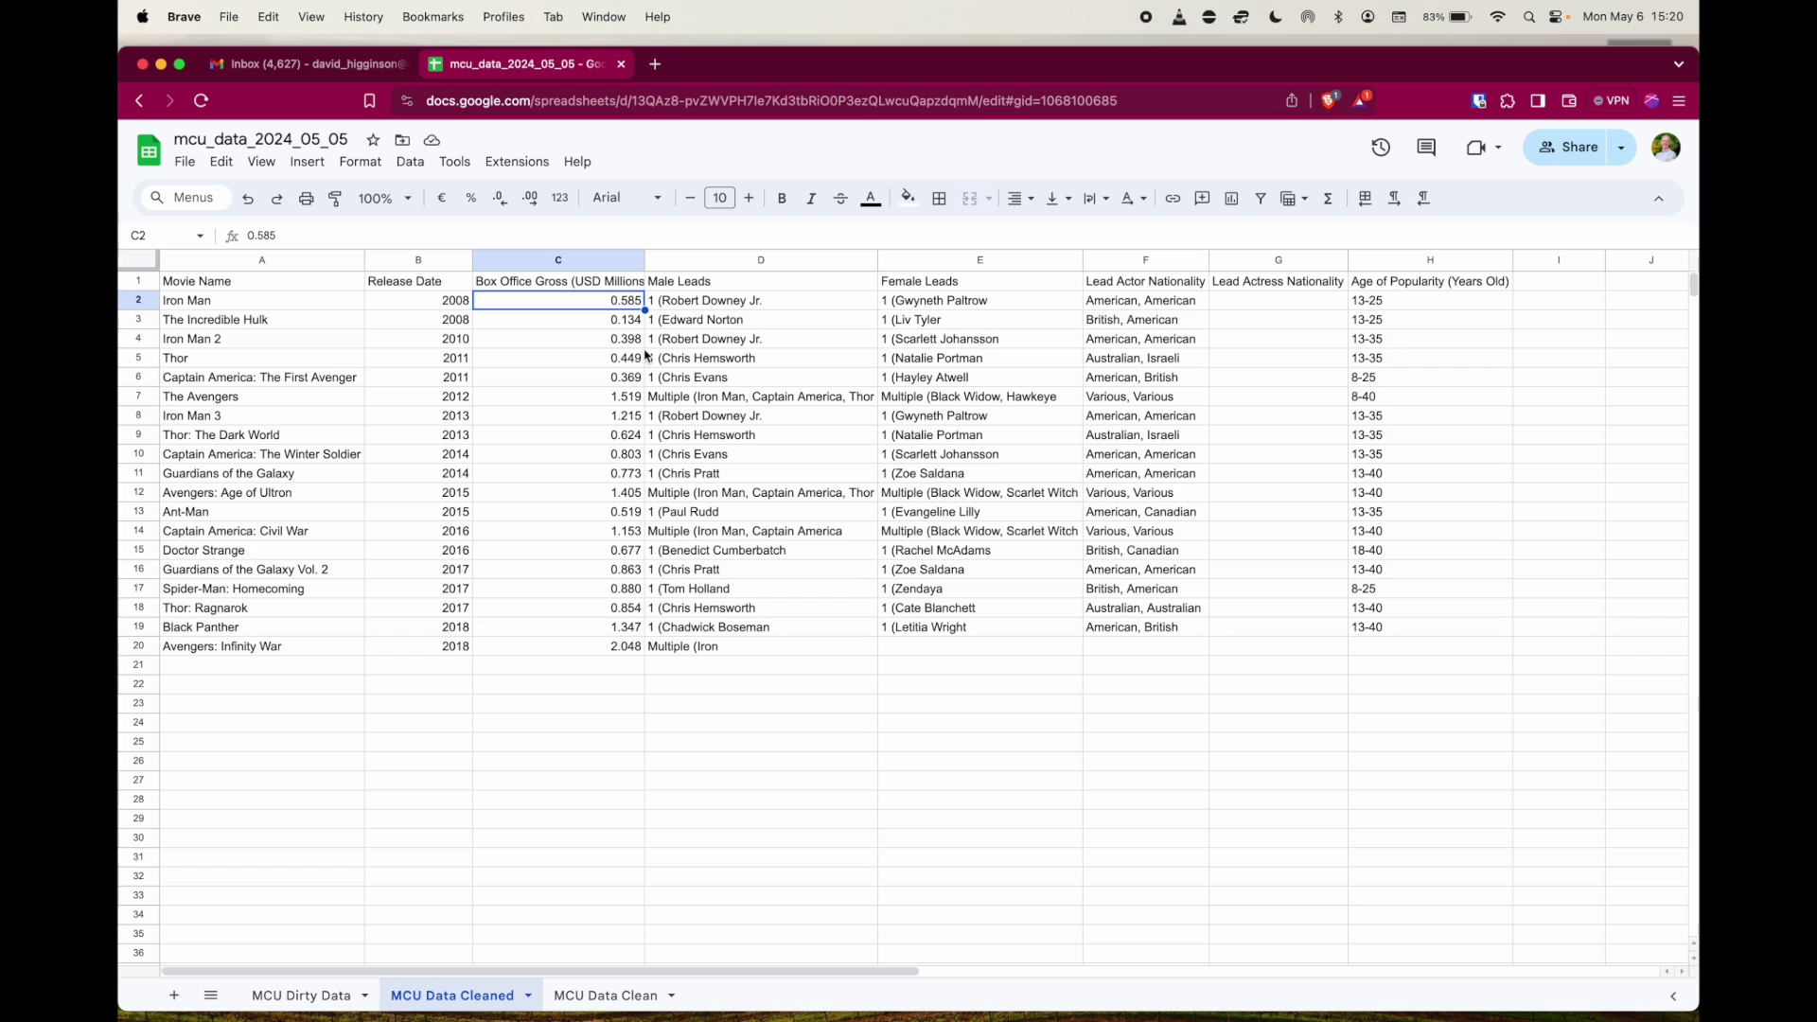
Step: Enter =C2*1000 in I2 and fill it down through I20
left_click(1570, 309)
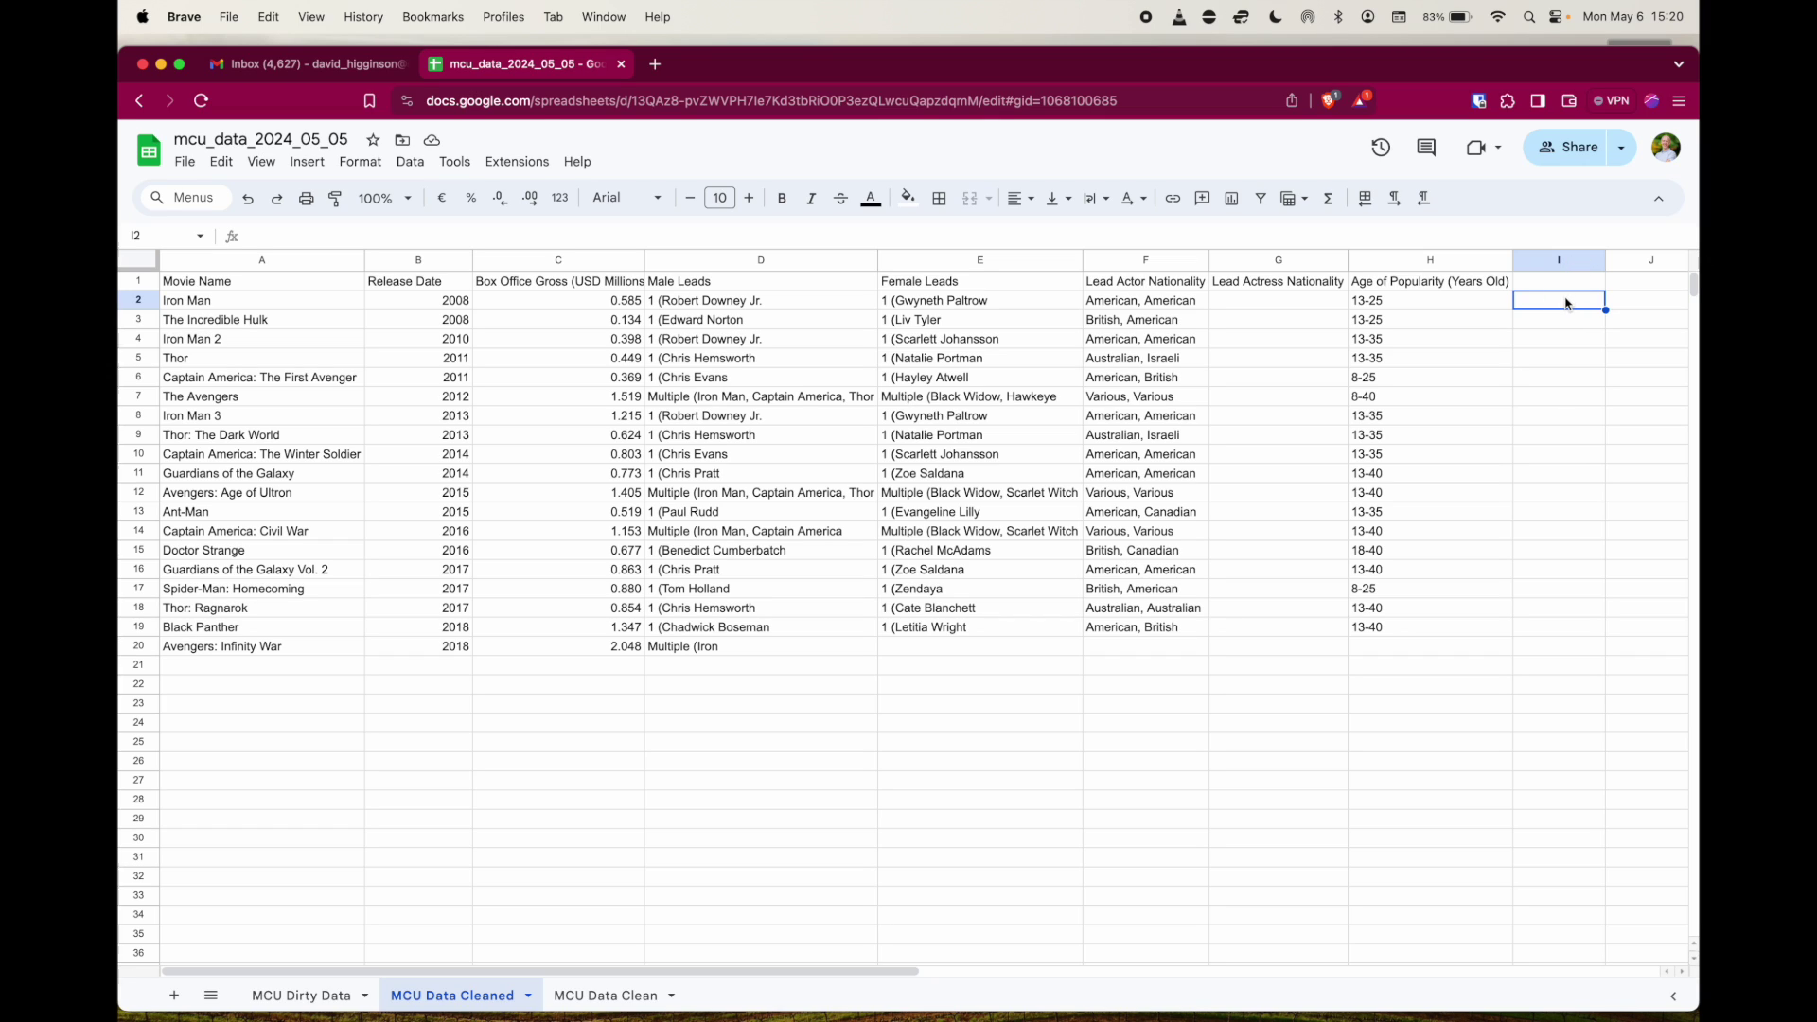
type("=")
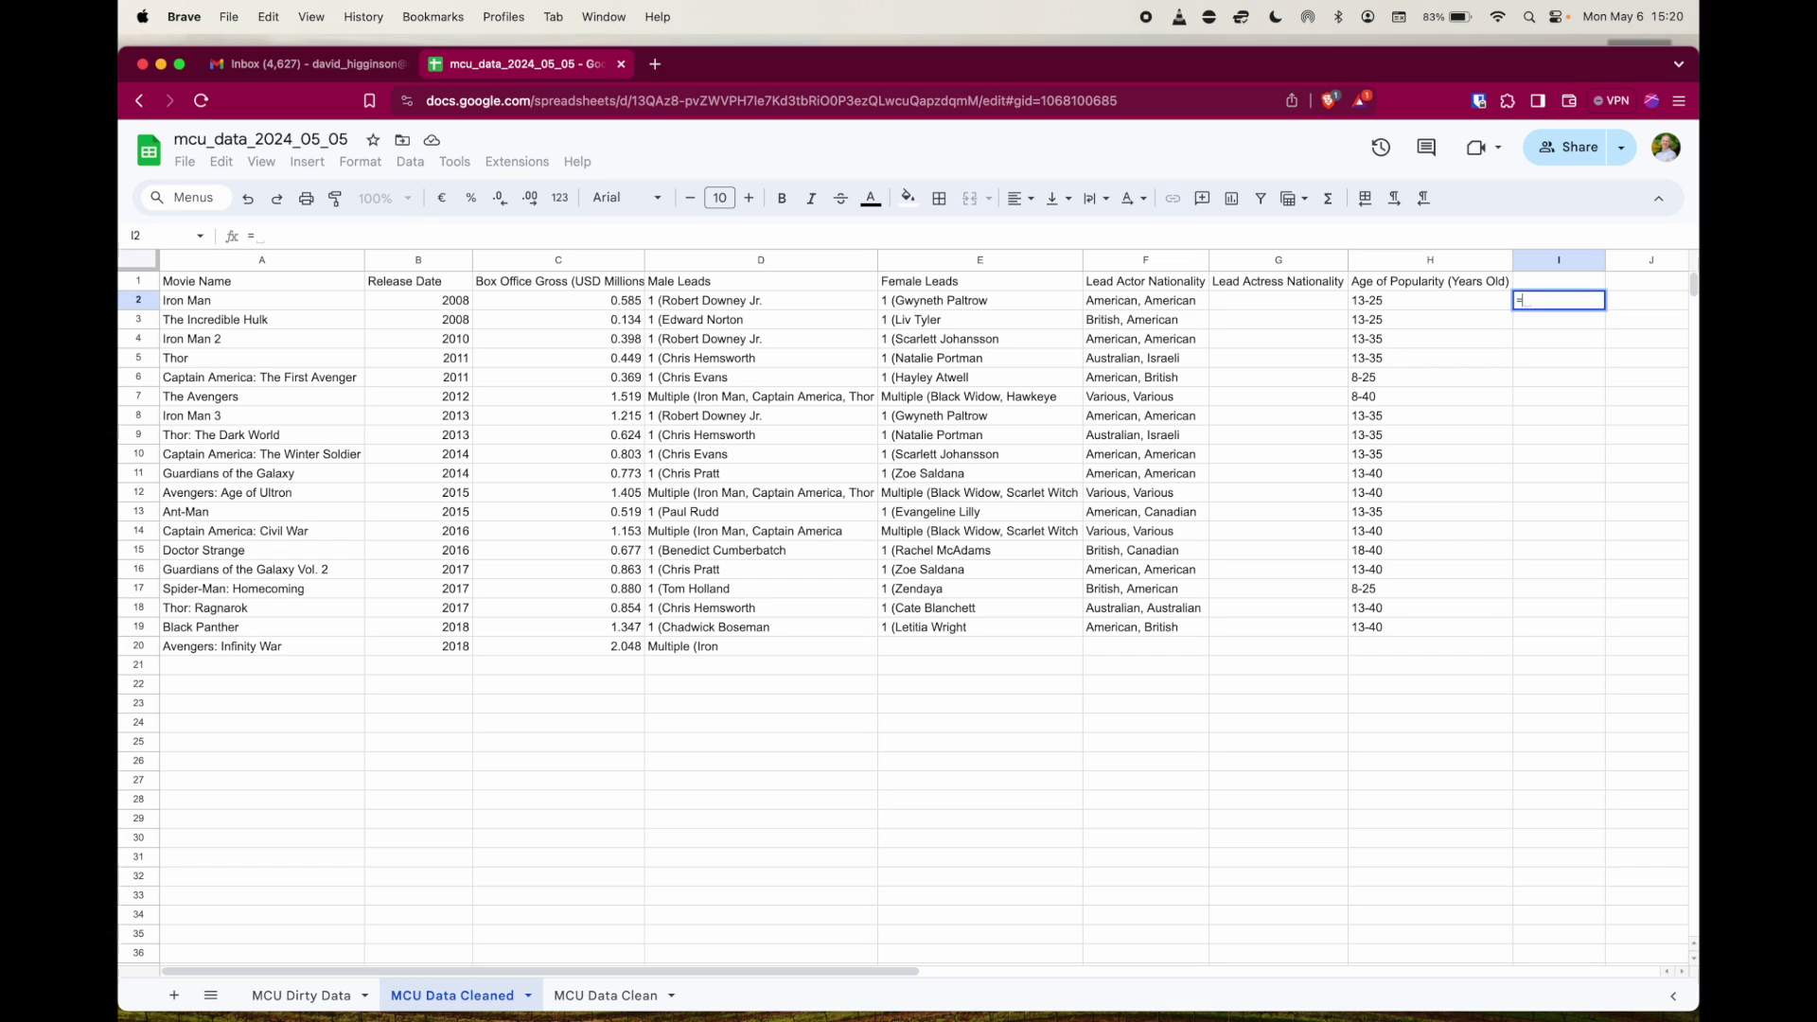
left_click(623, 303)
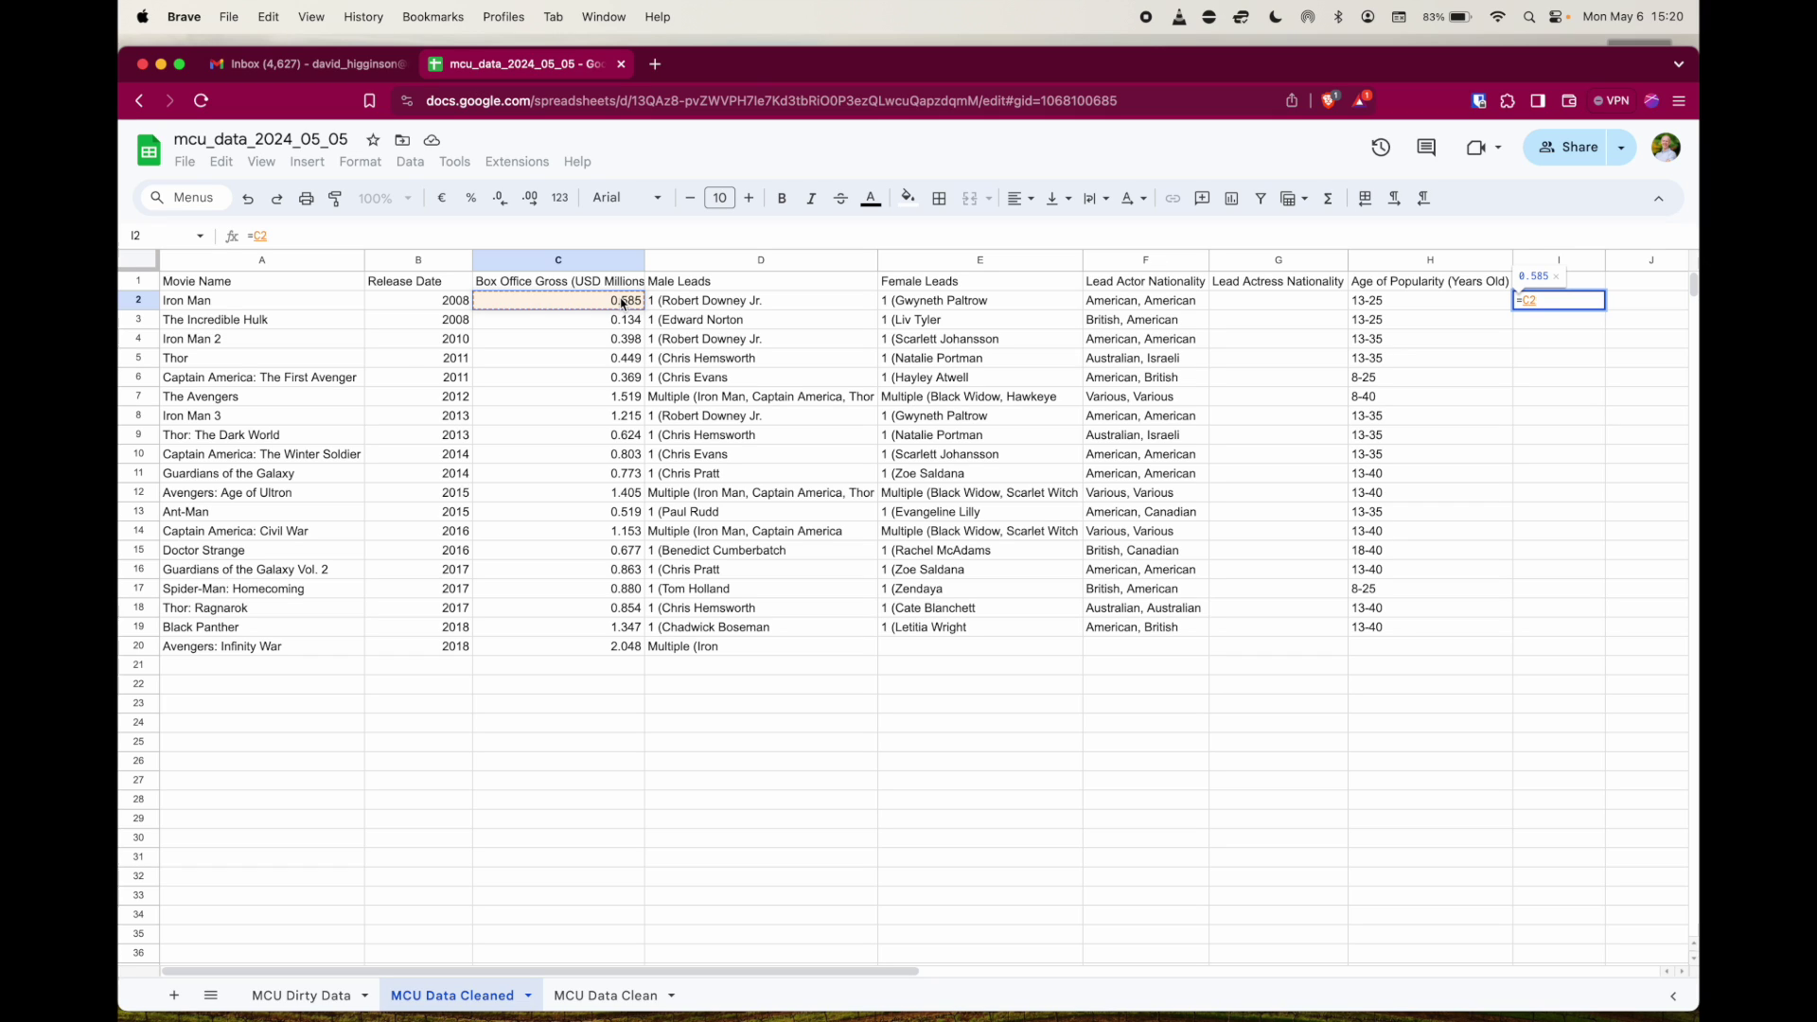
type("*1000")
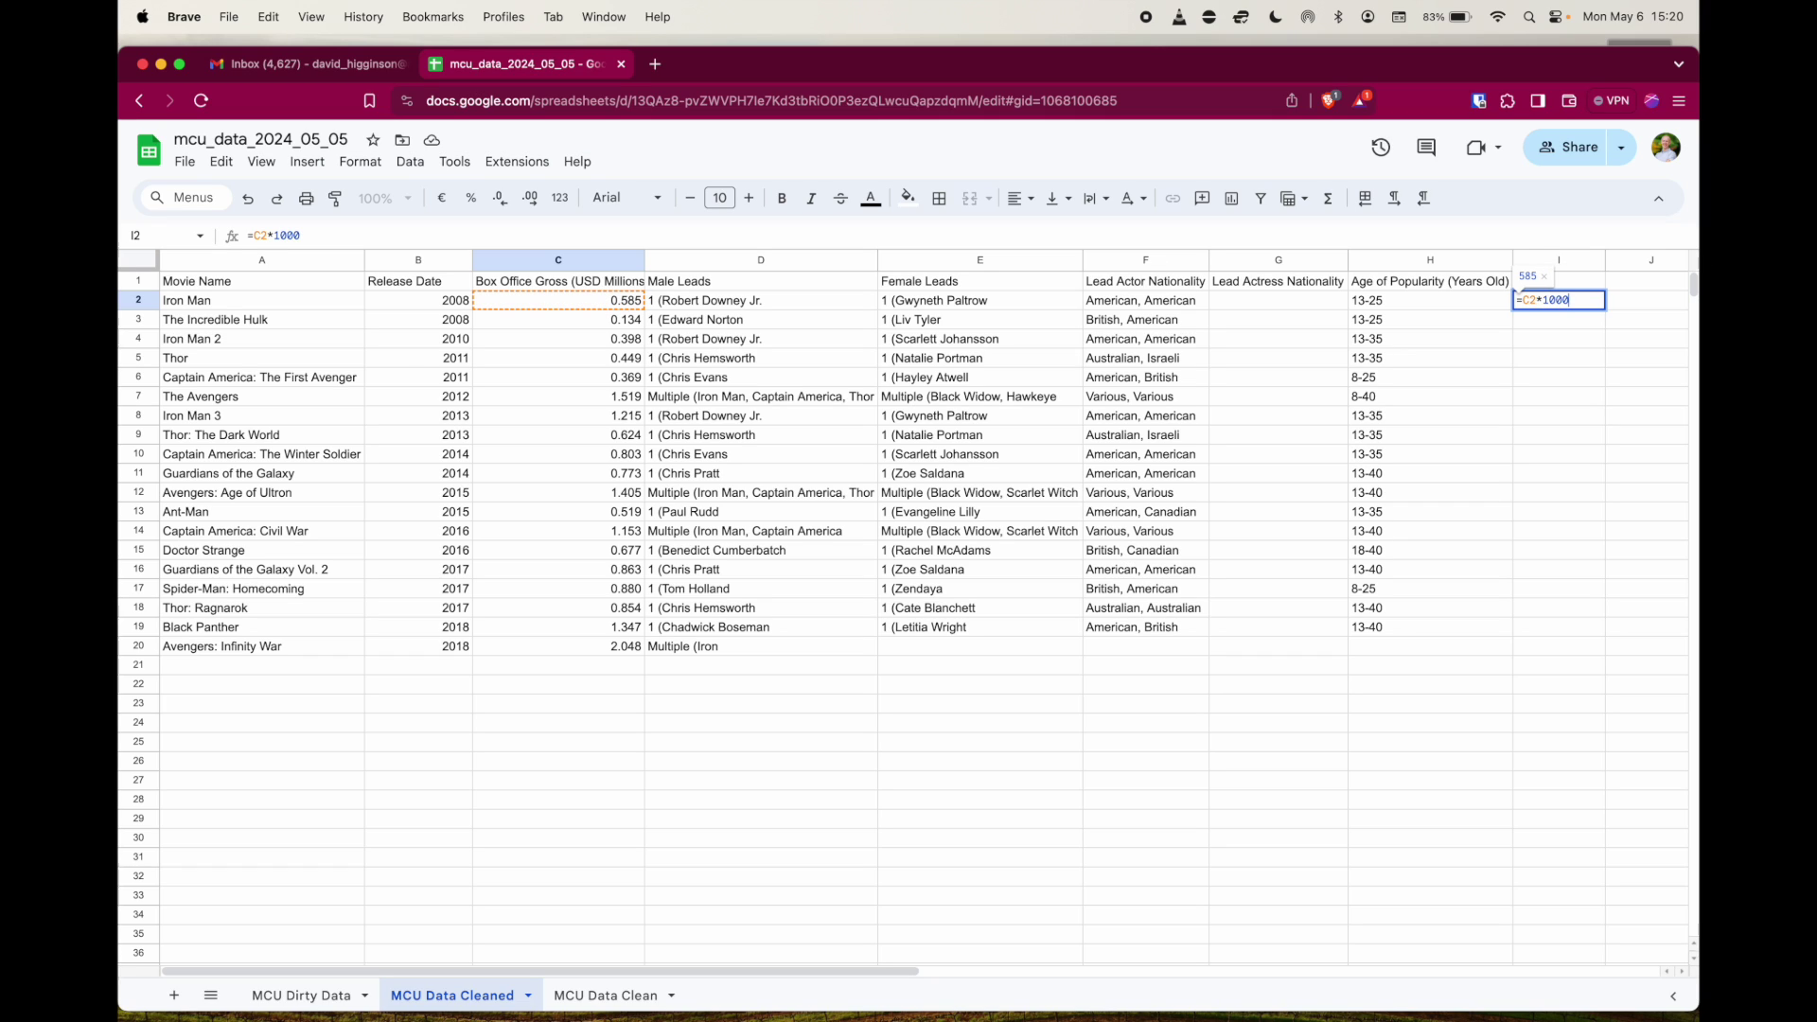
key("Return")
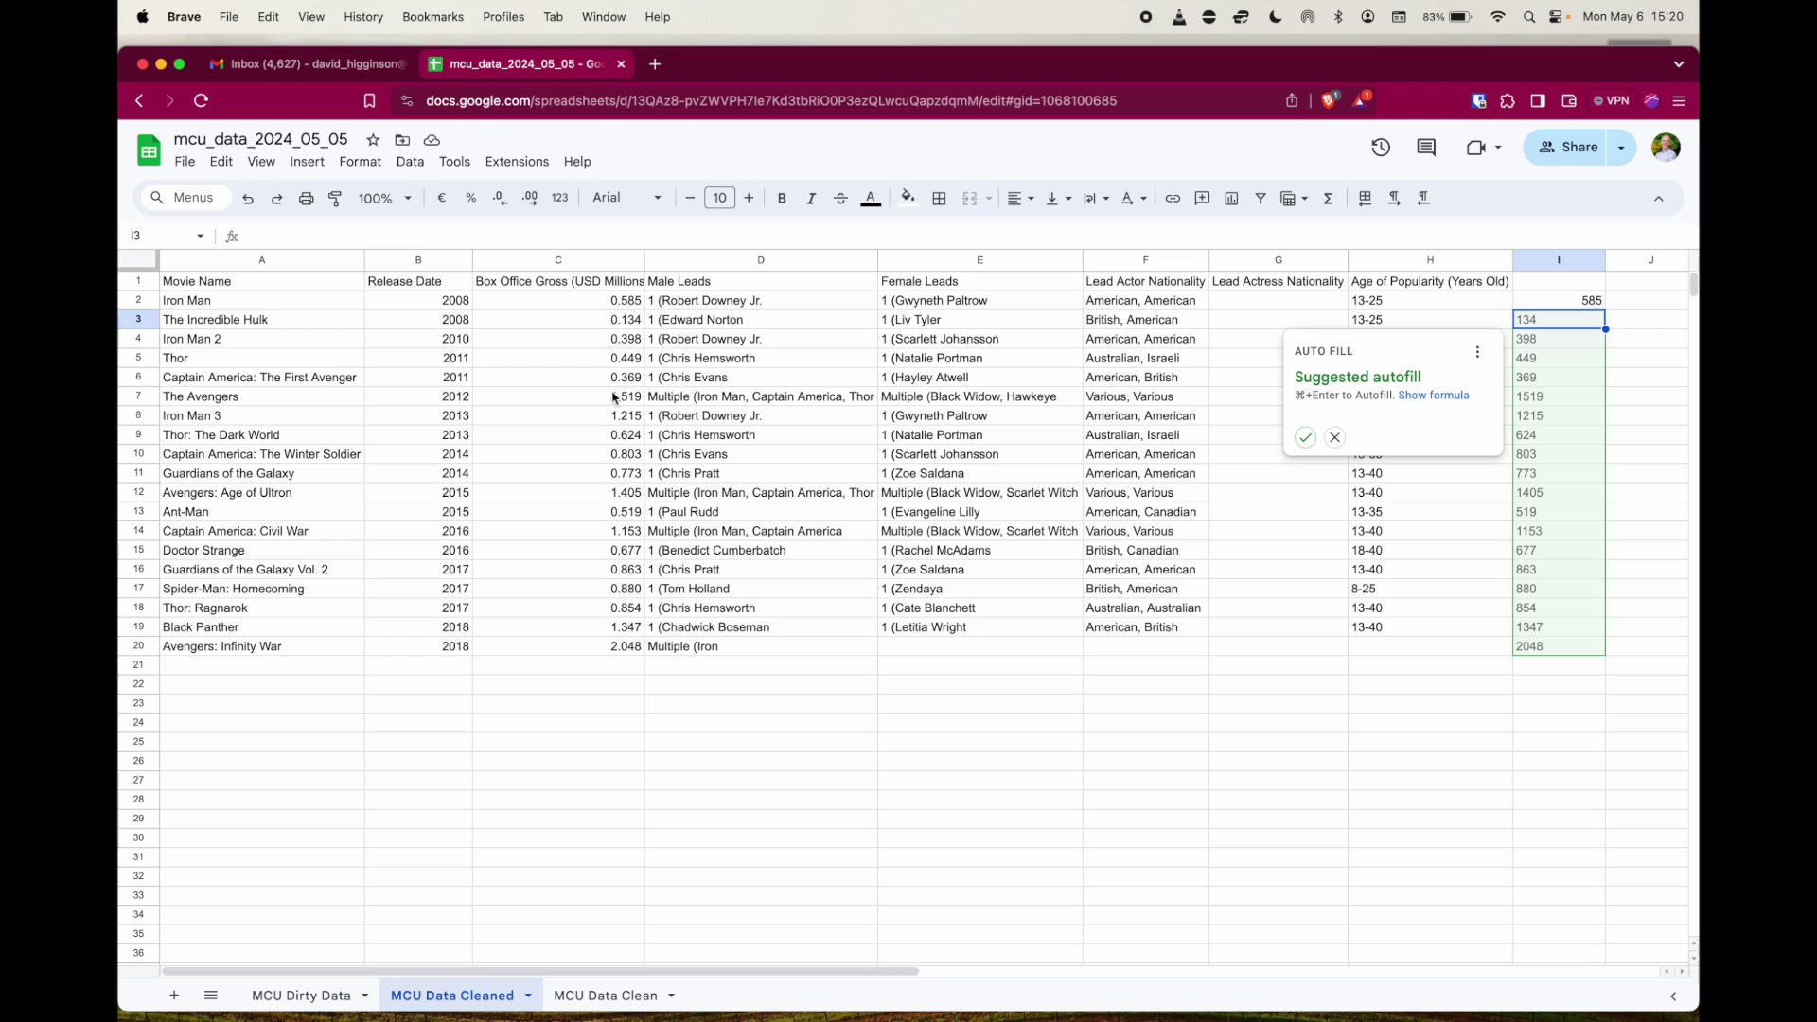
left_click(1308, 442)
left_click_drag(1594, 308, 1559, 659)
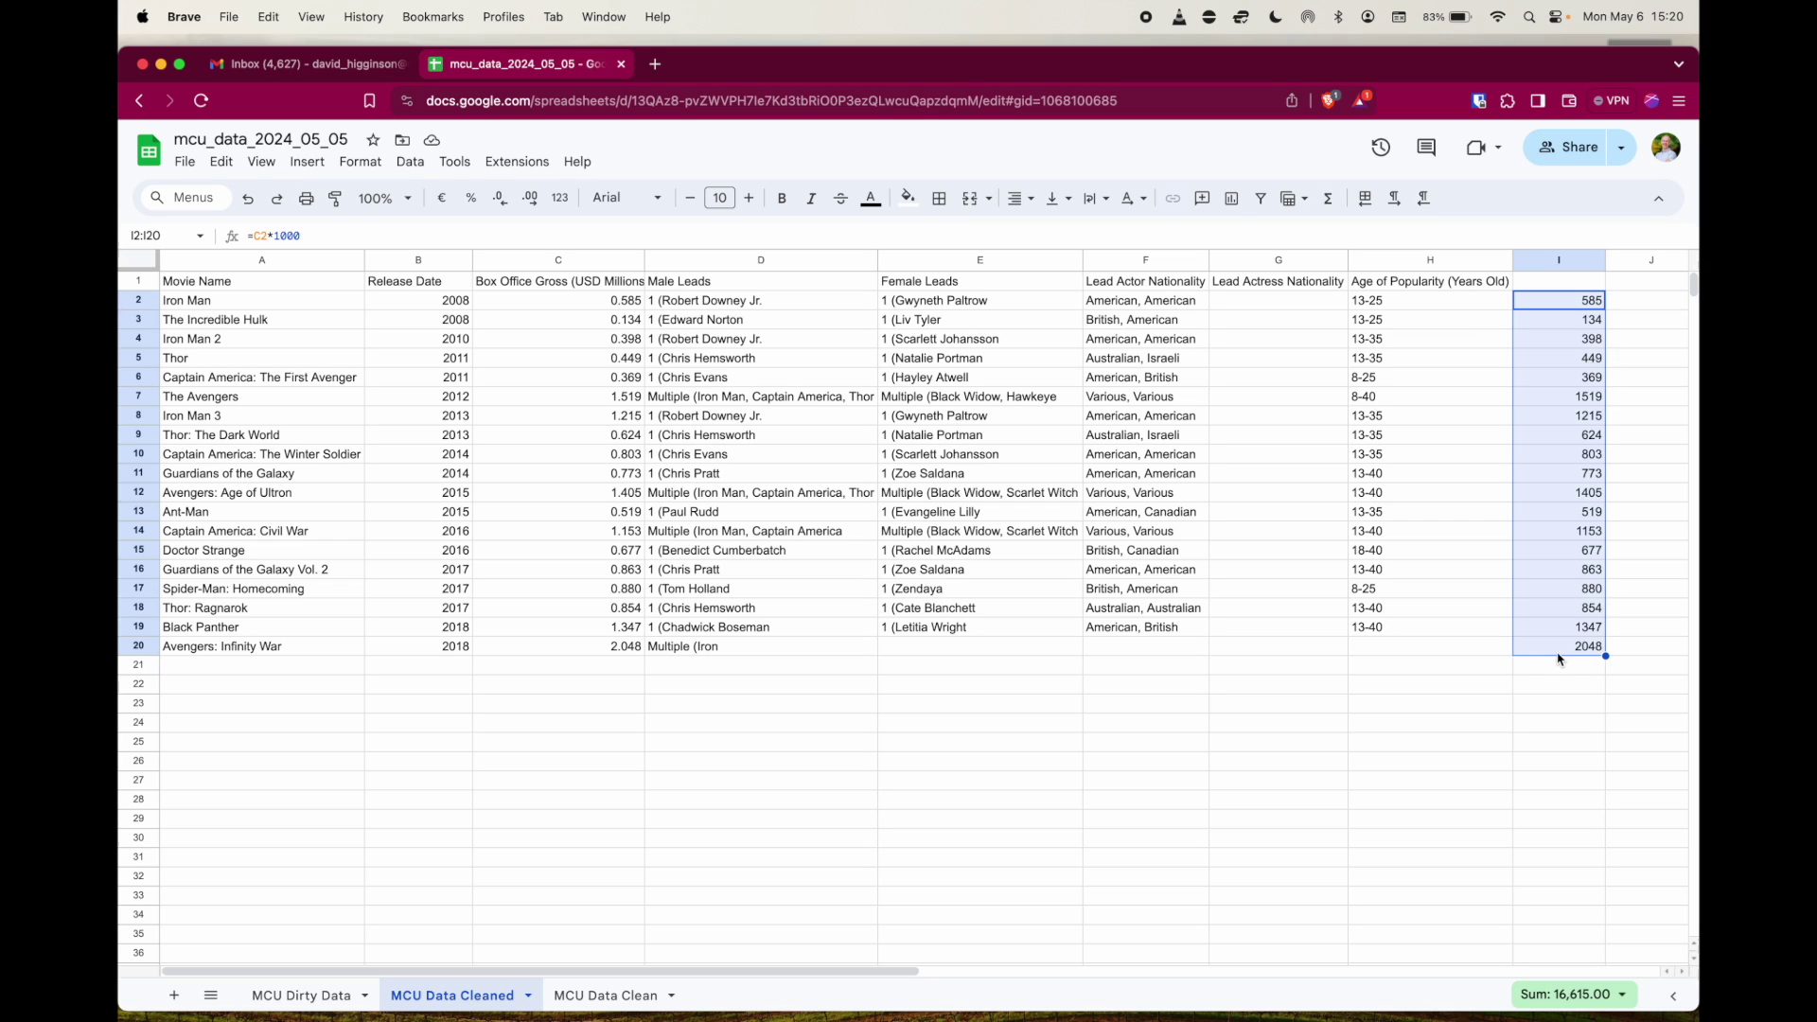
Step: Copy I2:I20 into C2, then undo the paste that produced #REF! errors
key("super+c")
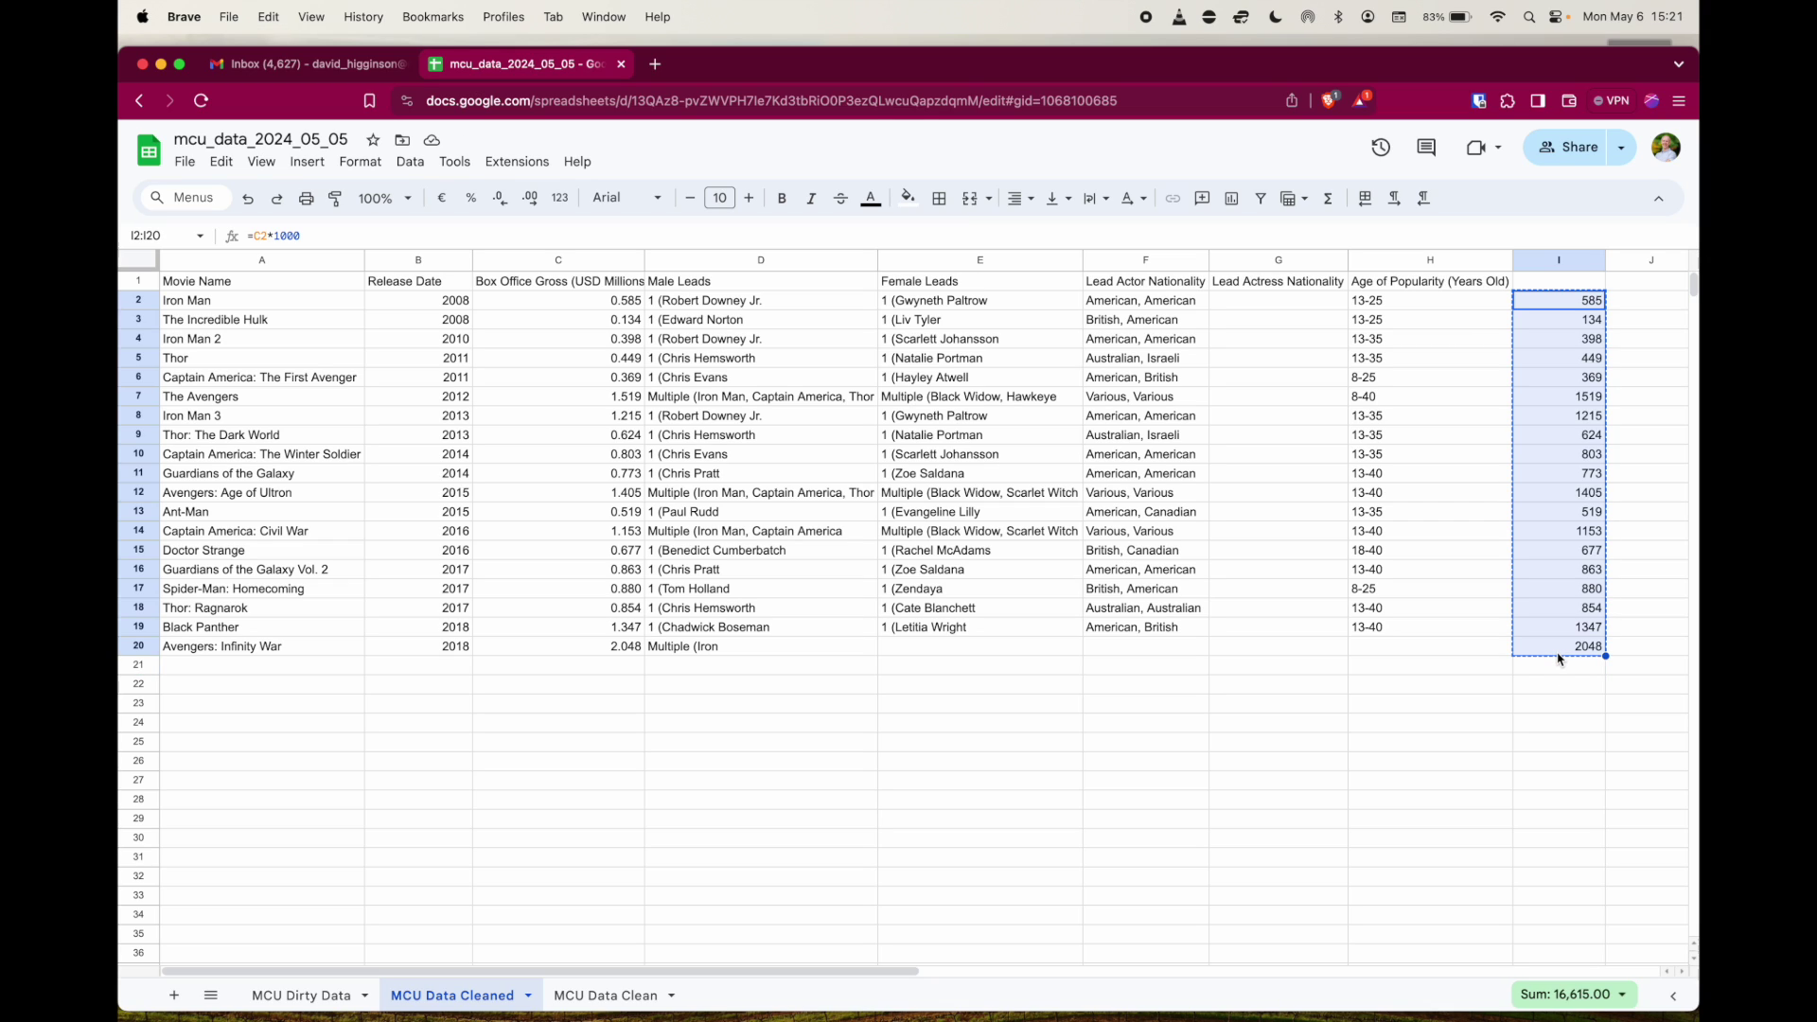
left_click(616, 305)
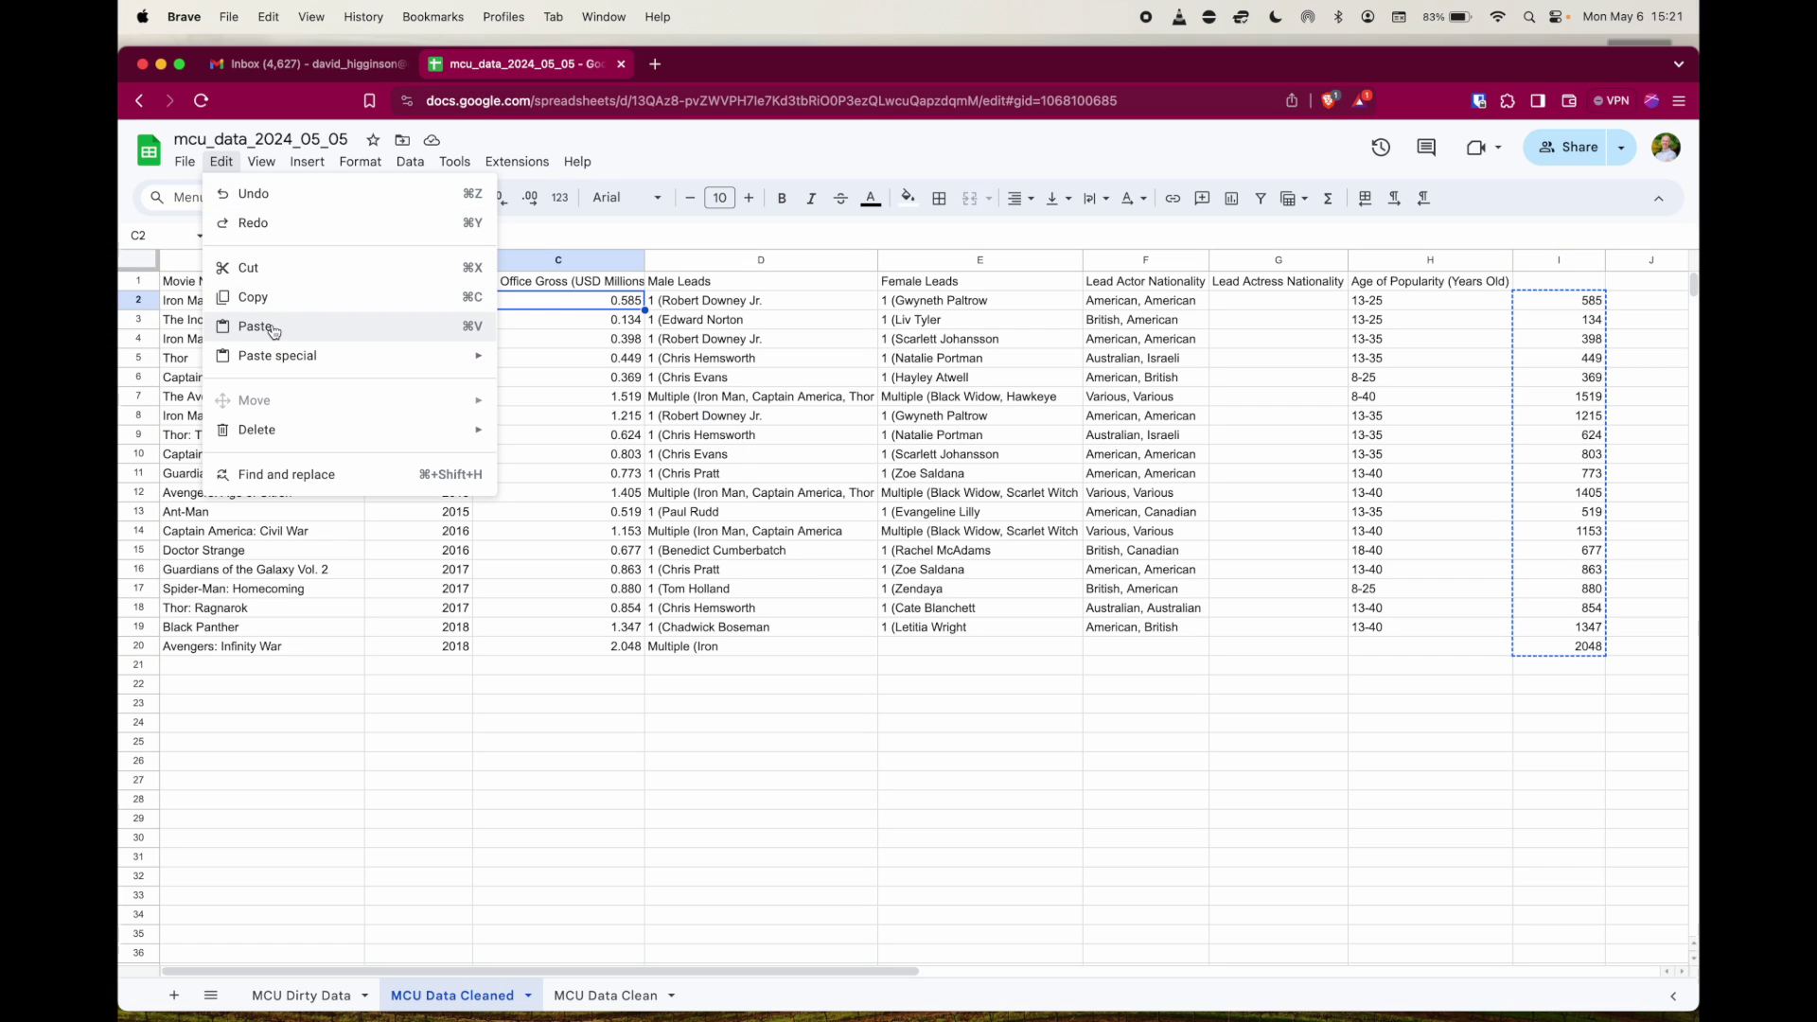
mouse_move(266, 363)
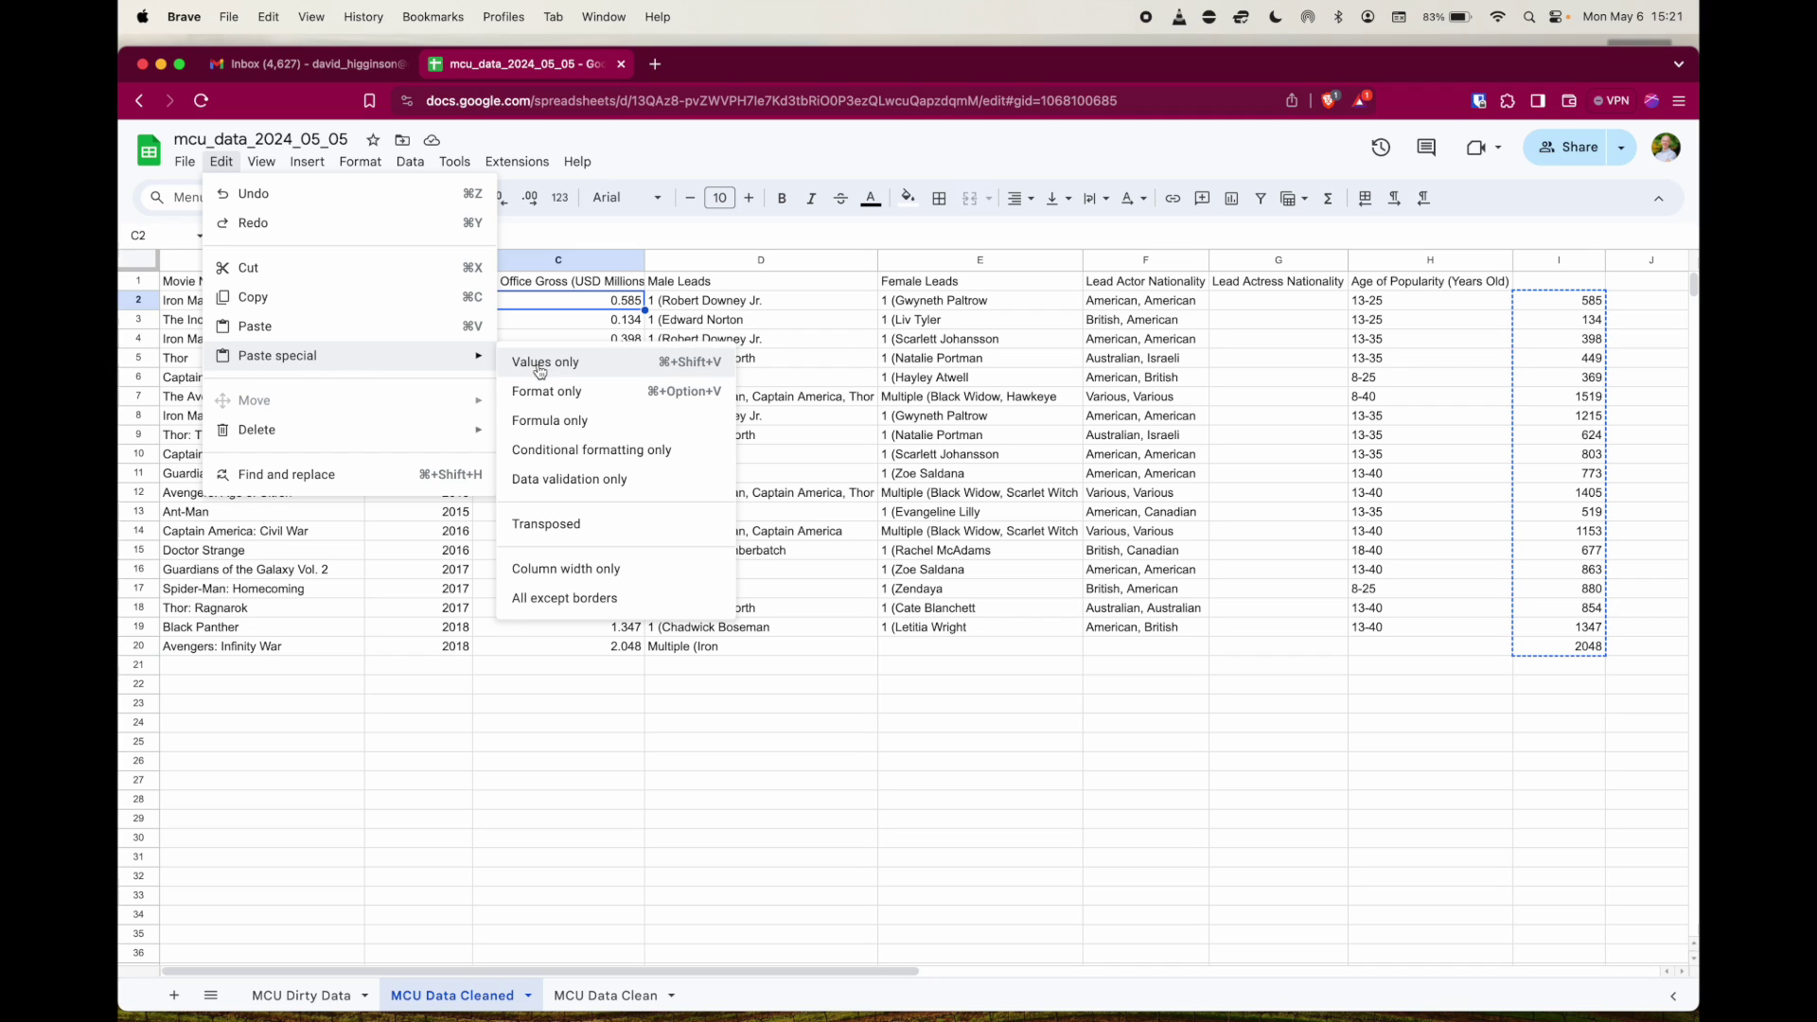
left_click(355, 326)
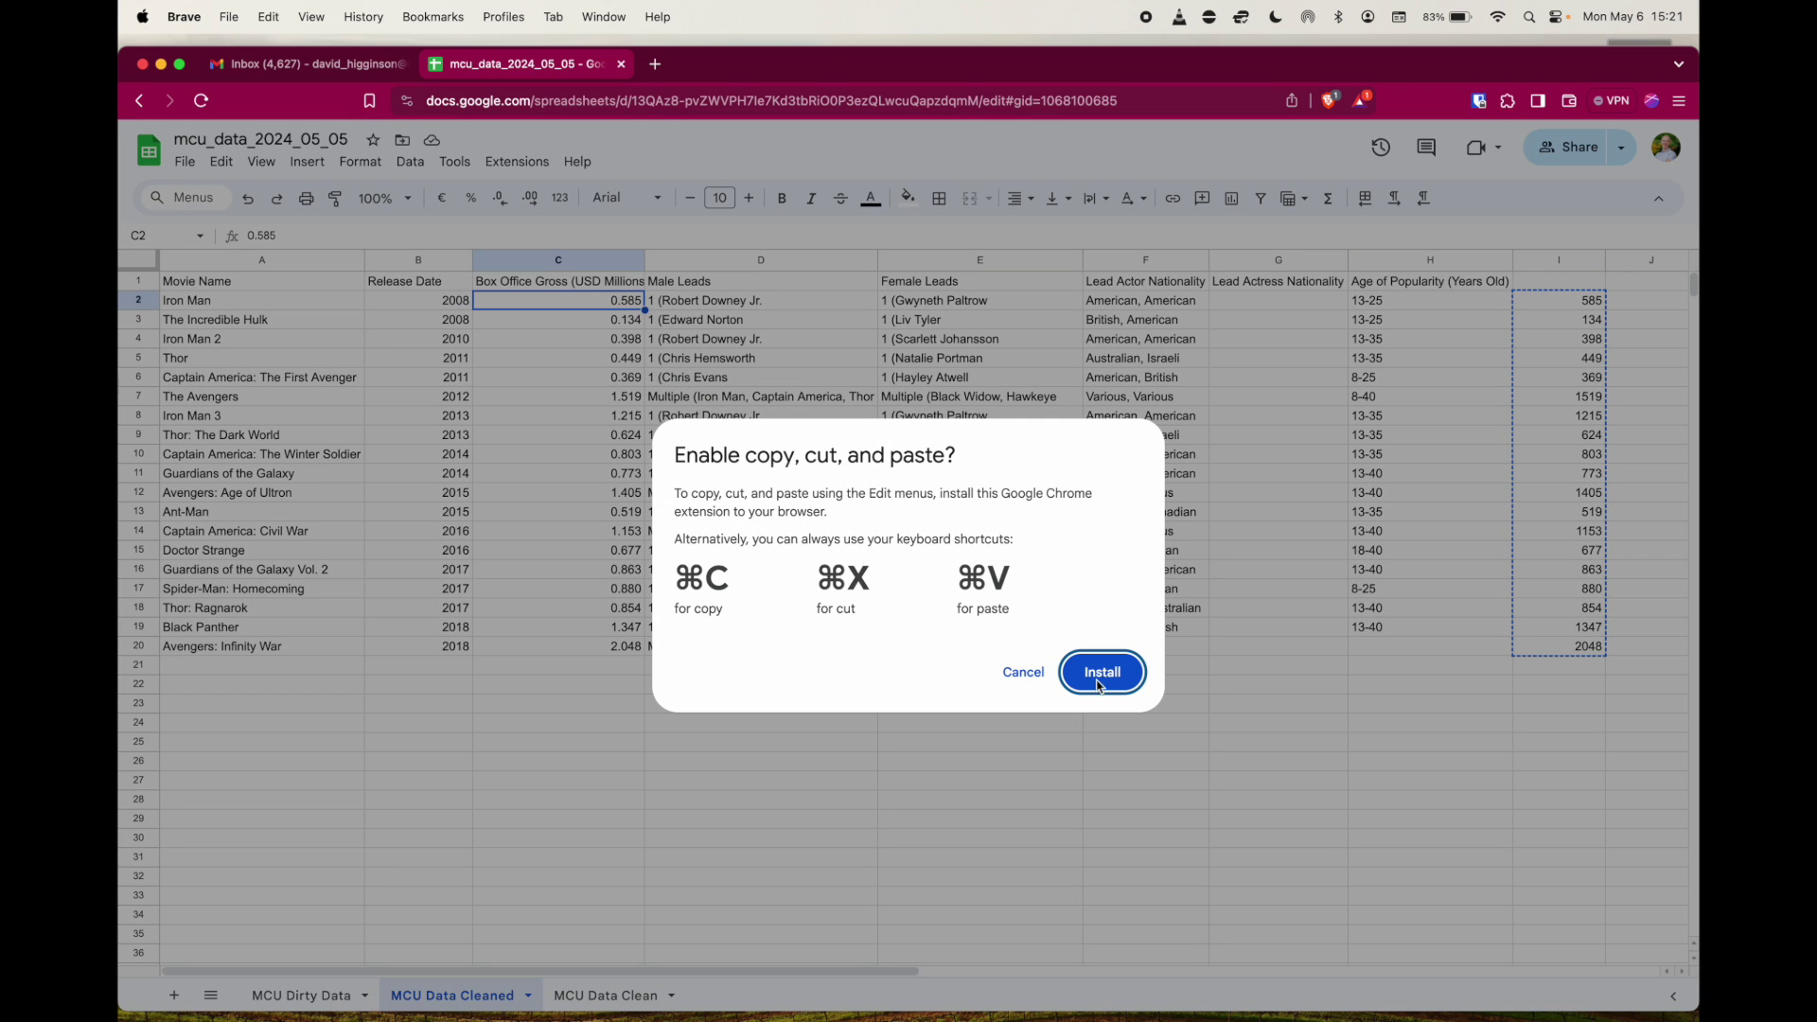
left_click(1032, 682)
key("super+v")
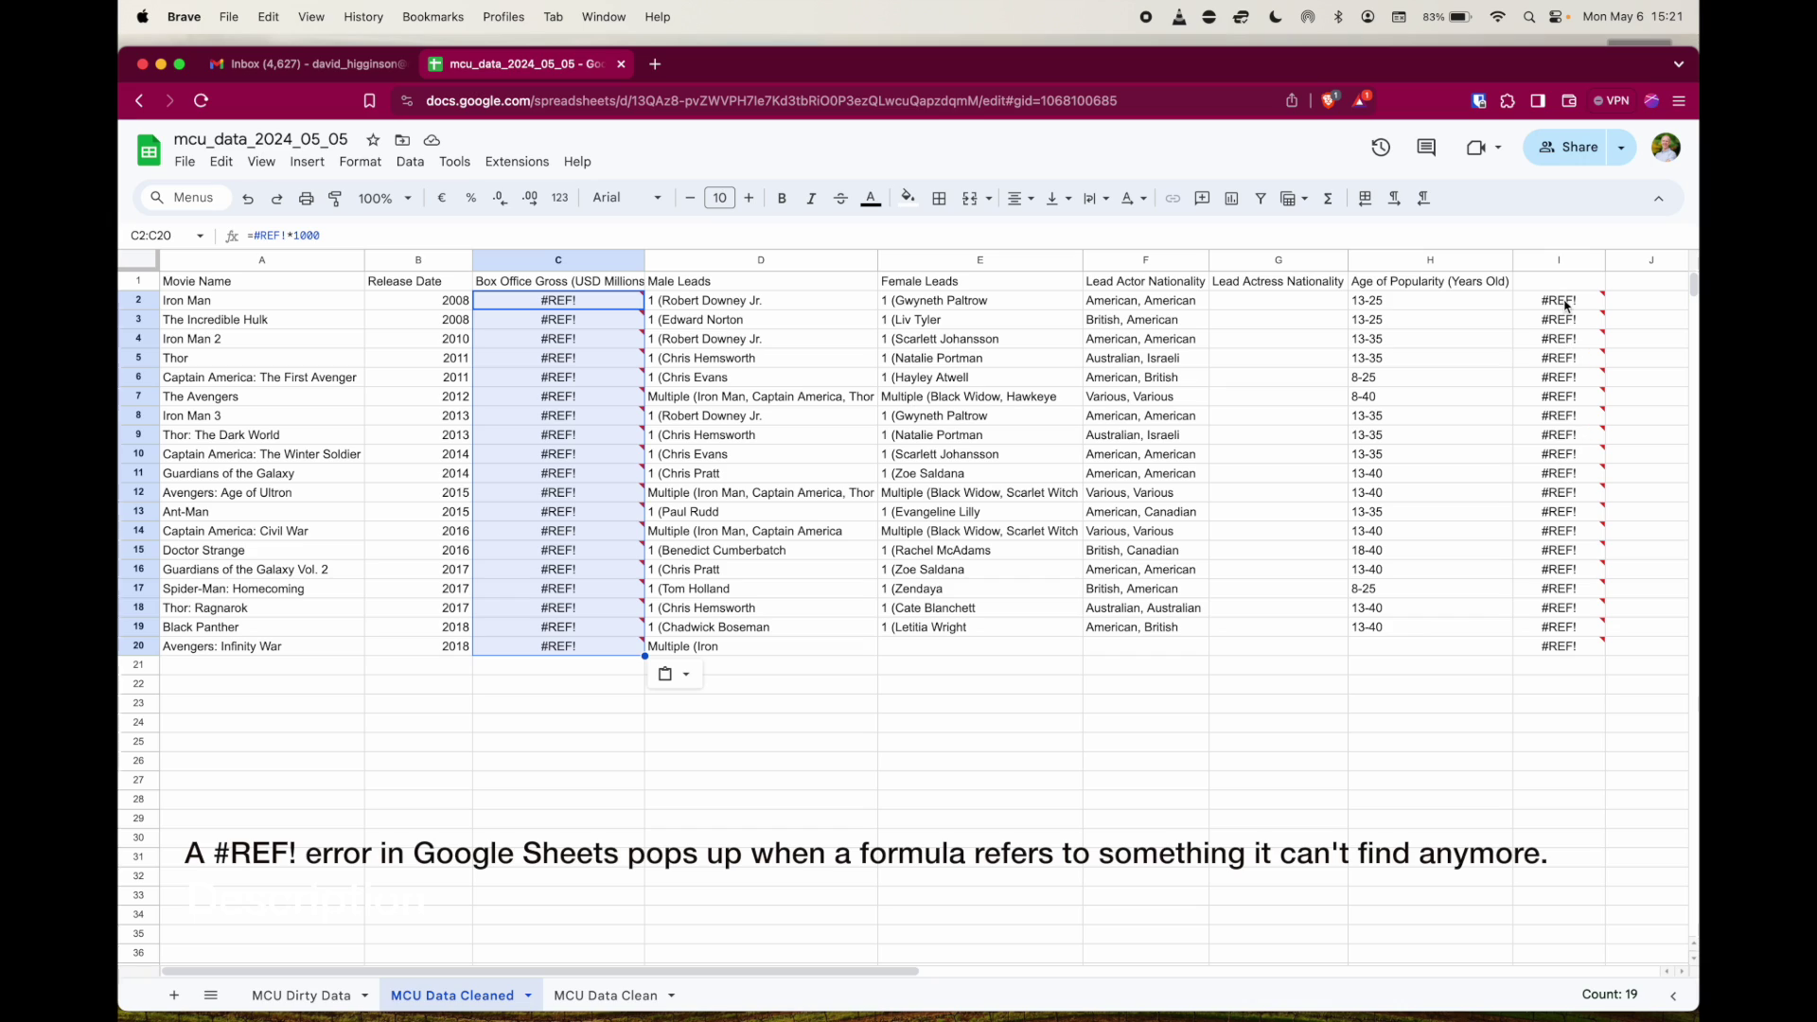
mouse_move(604, 308)
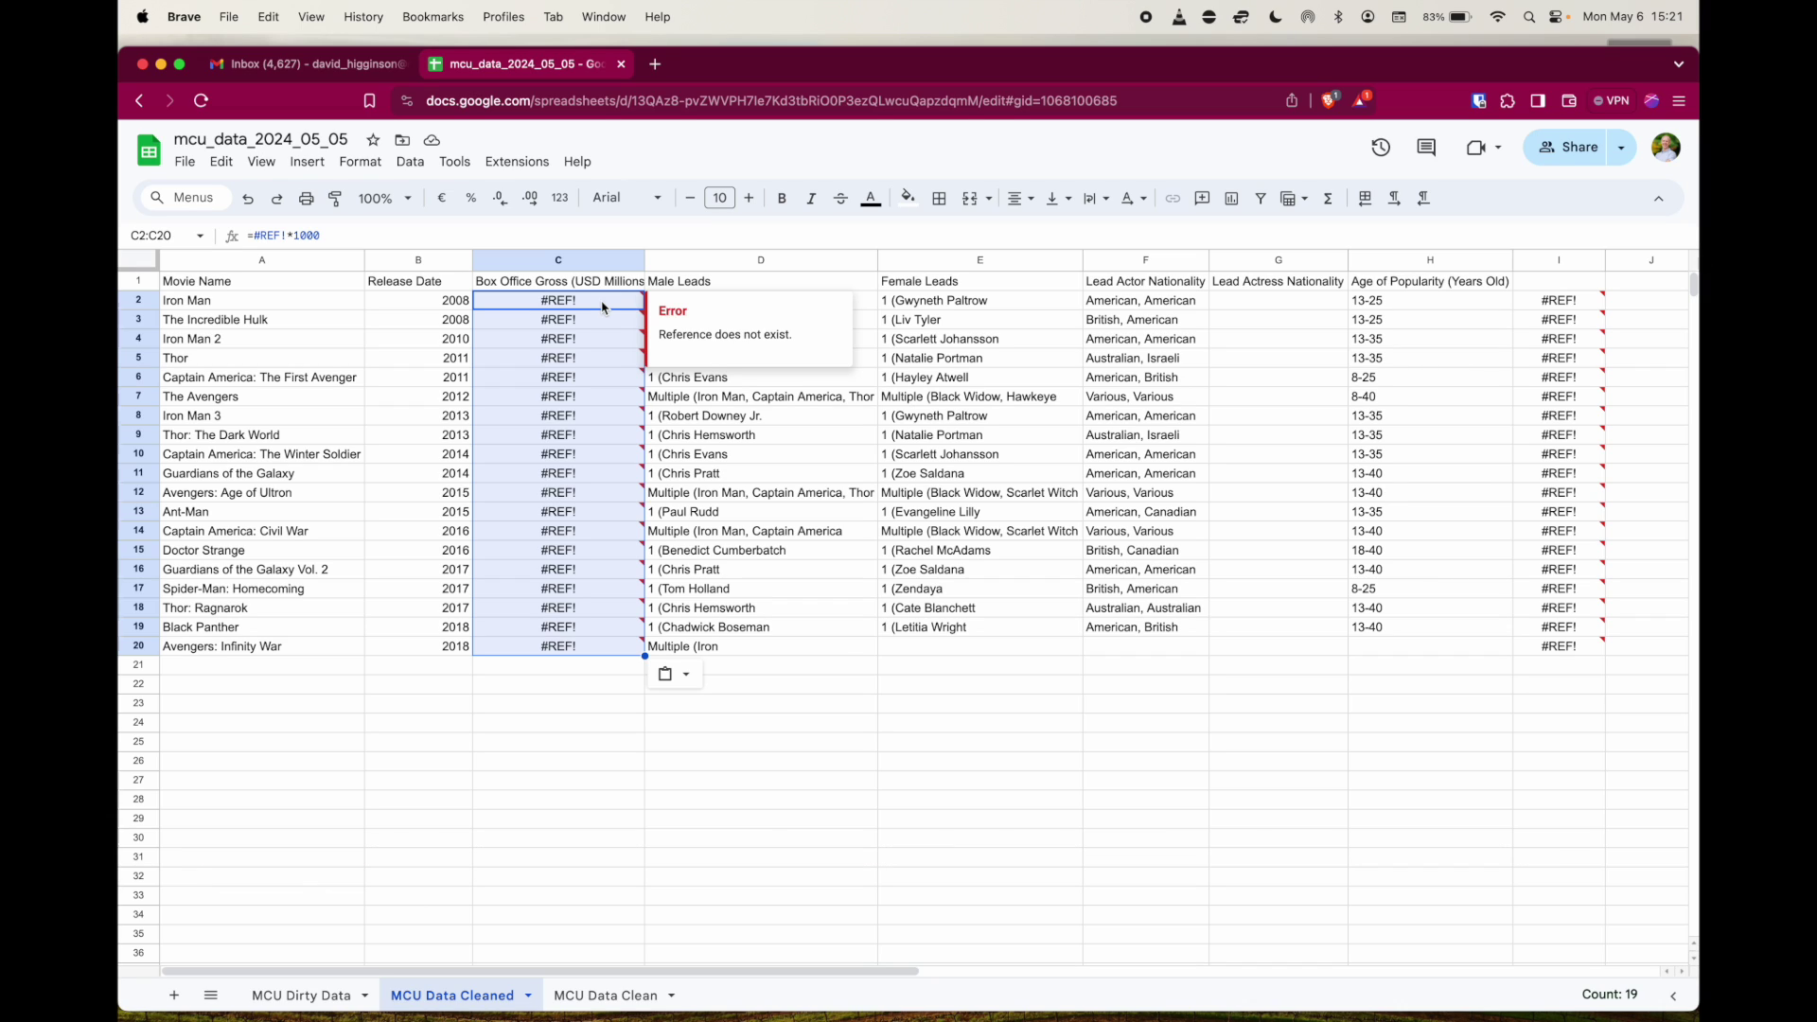
key("super+z")
Step: Paste the scaled figures into C2:C20 as values only
left_click(220, 162)
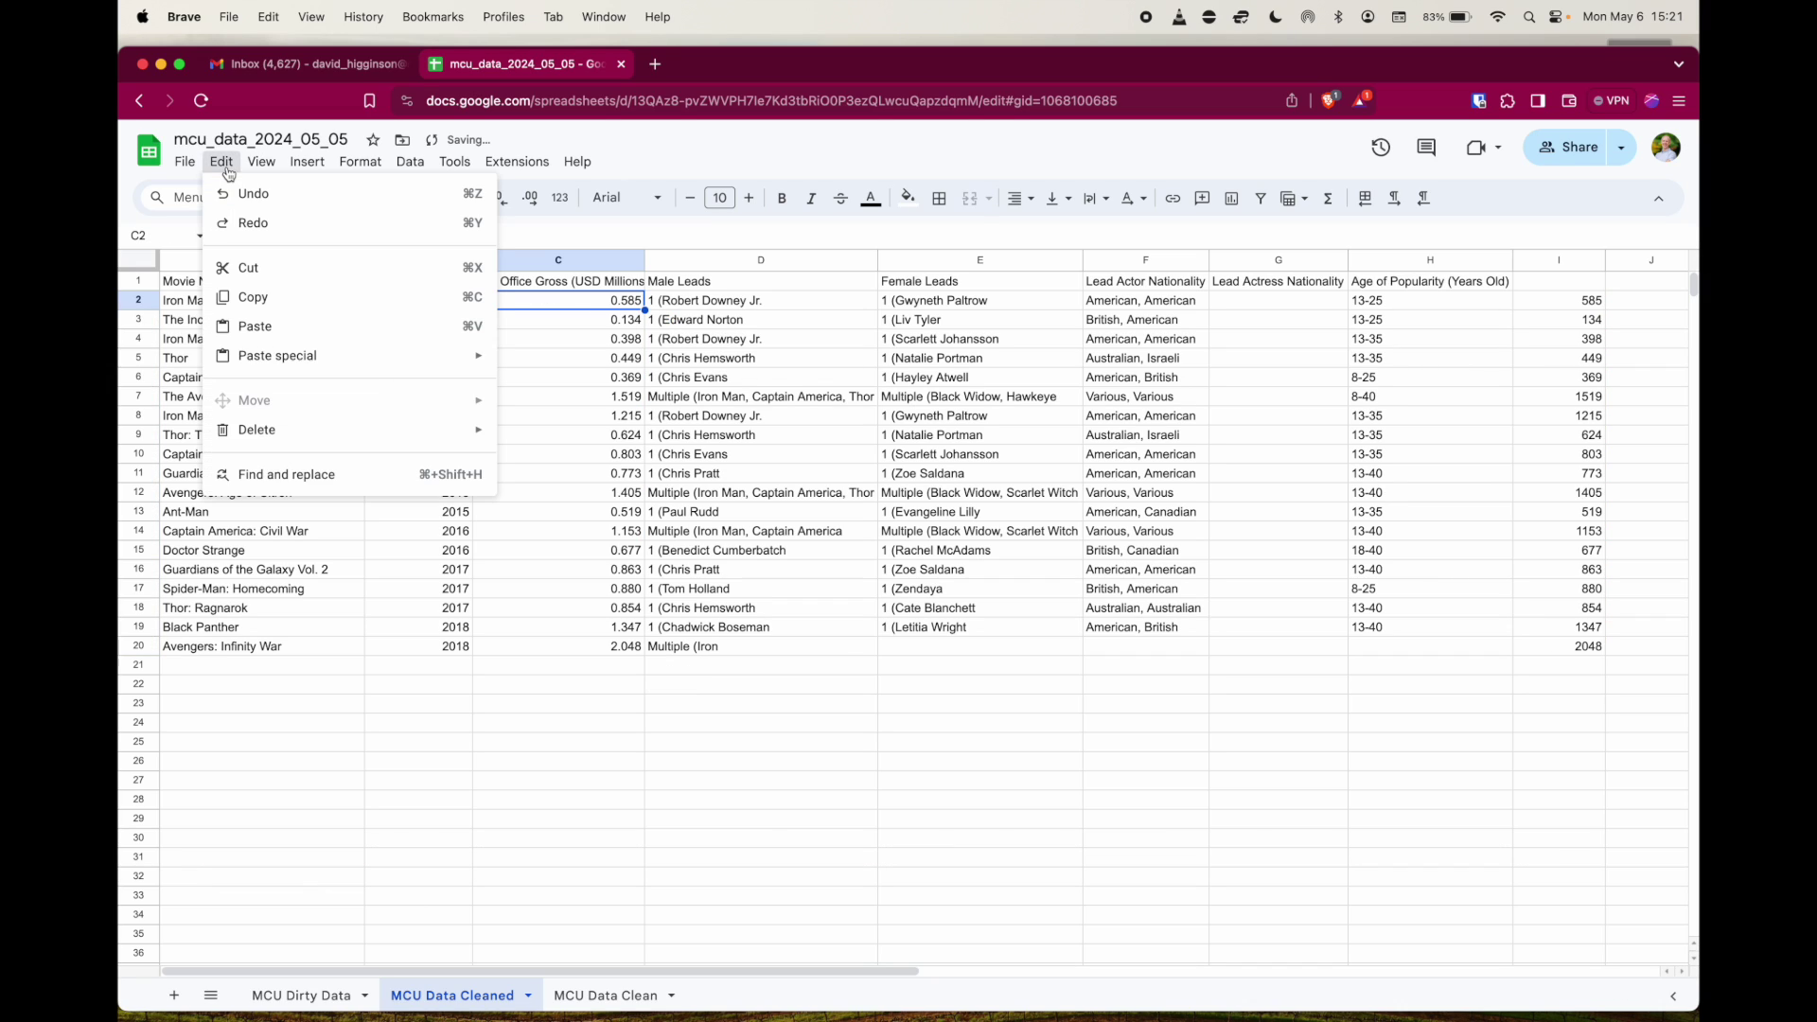
mouse_move(485, 360)
left_click(607, 362)
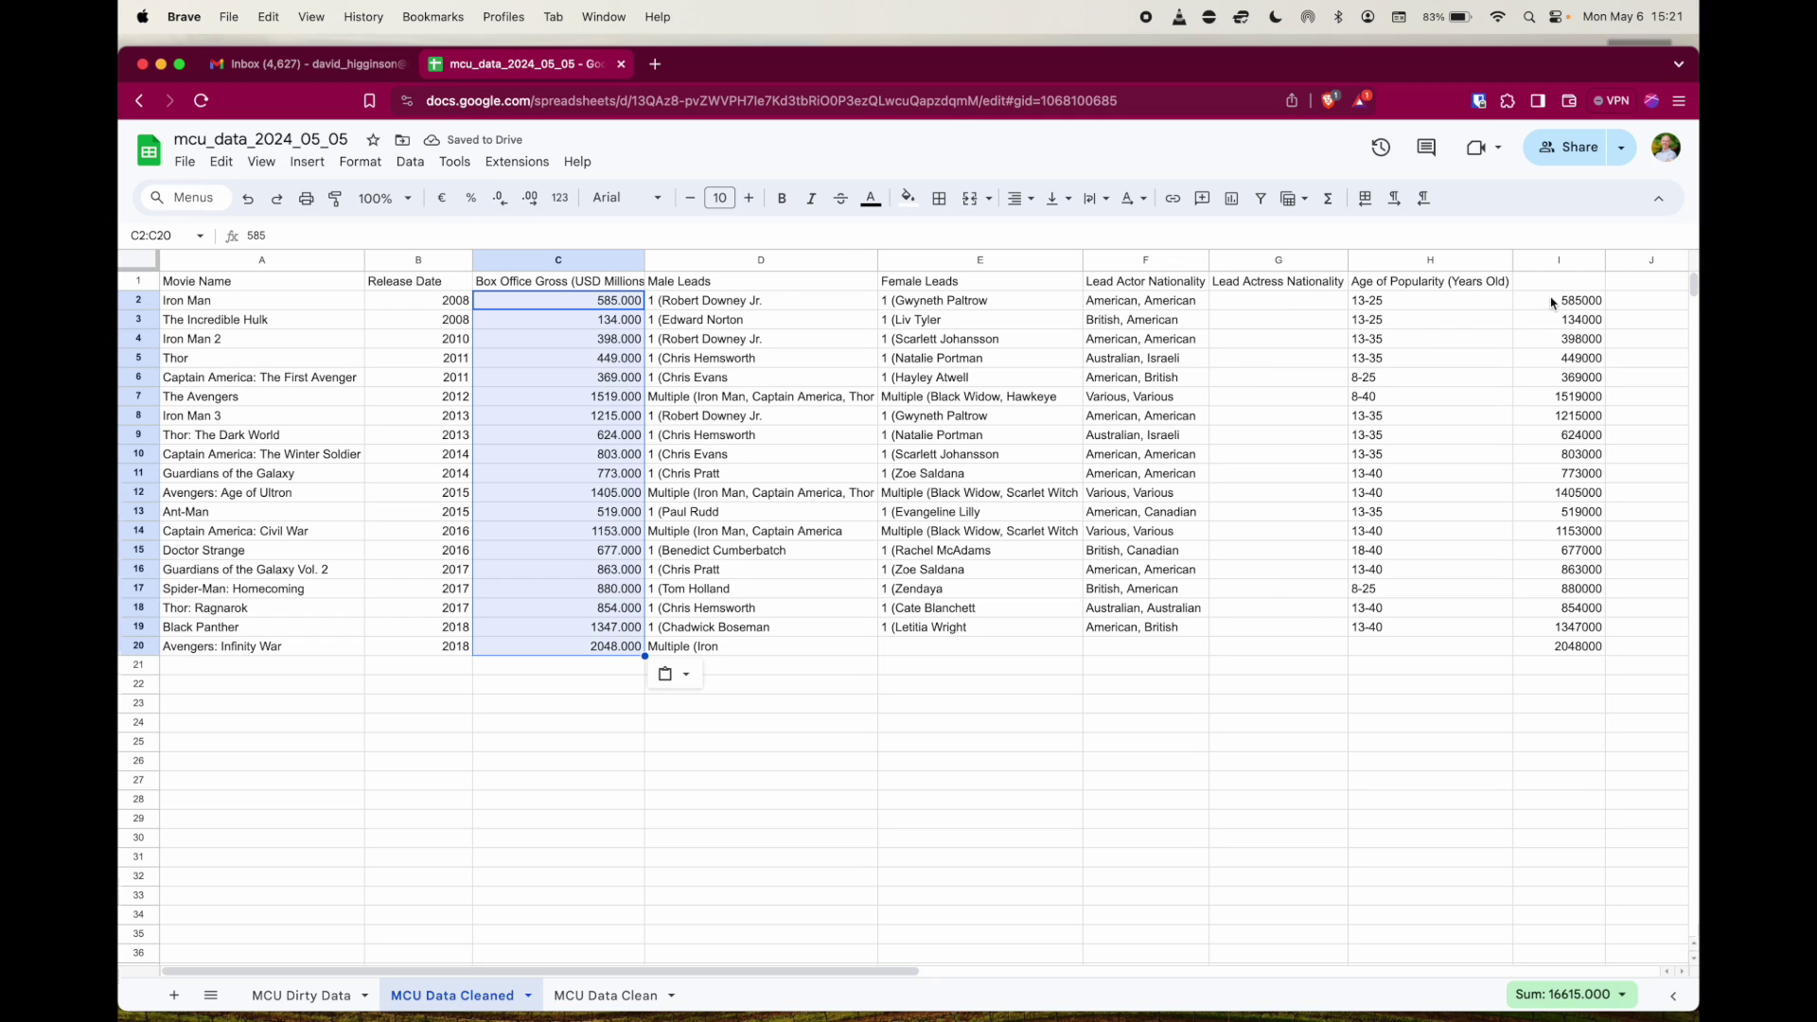
left_click_drag(1552, 301, 1556, 649)
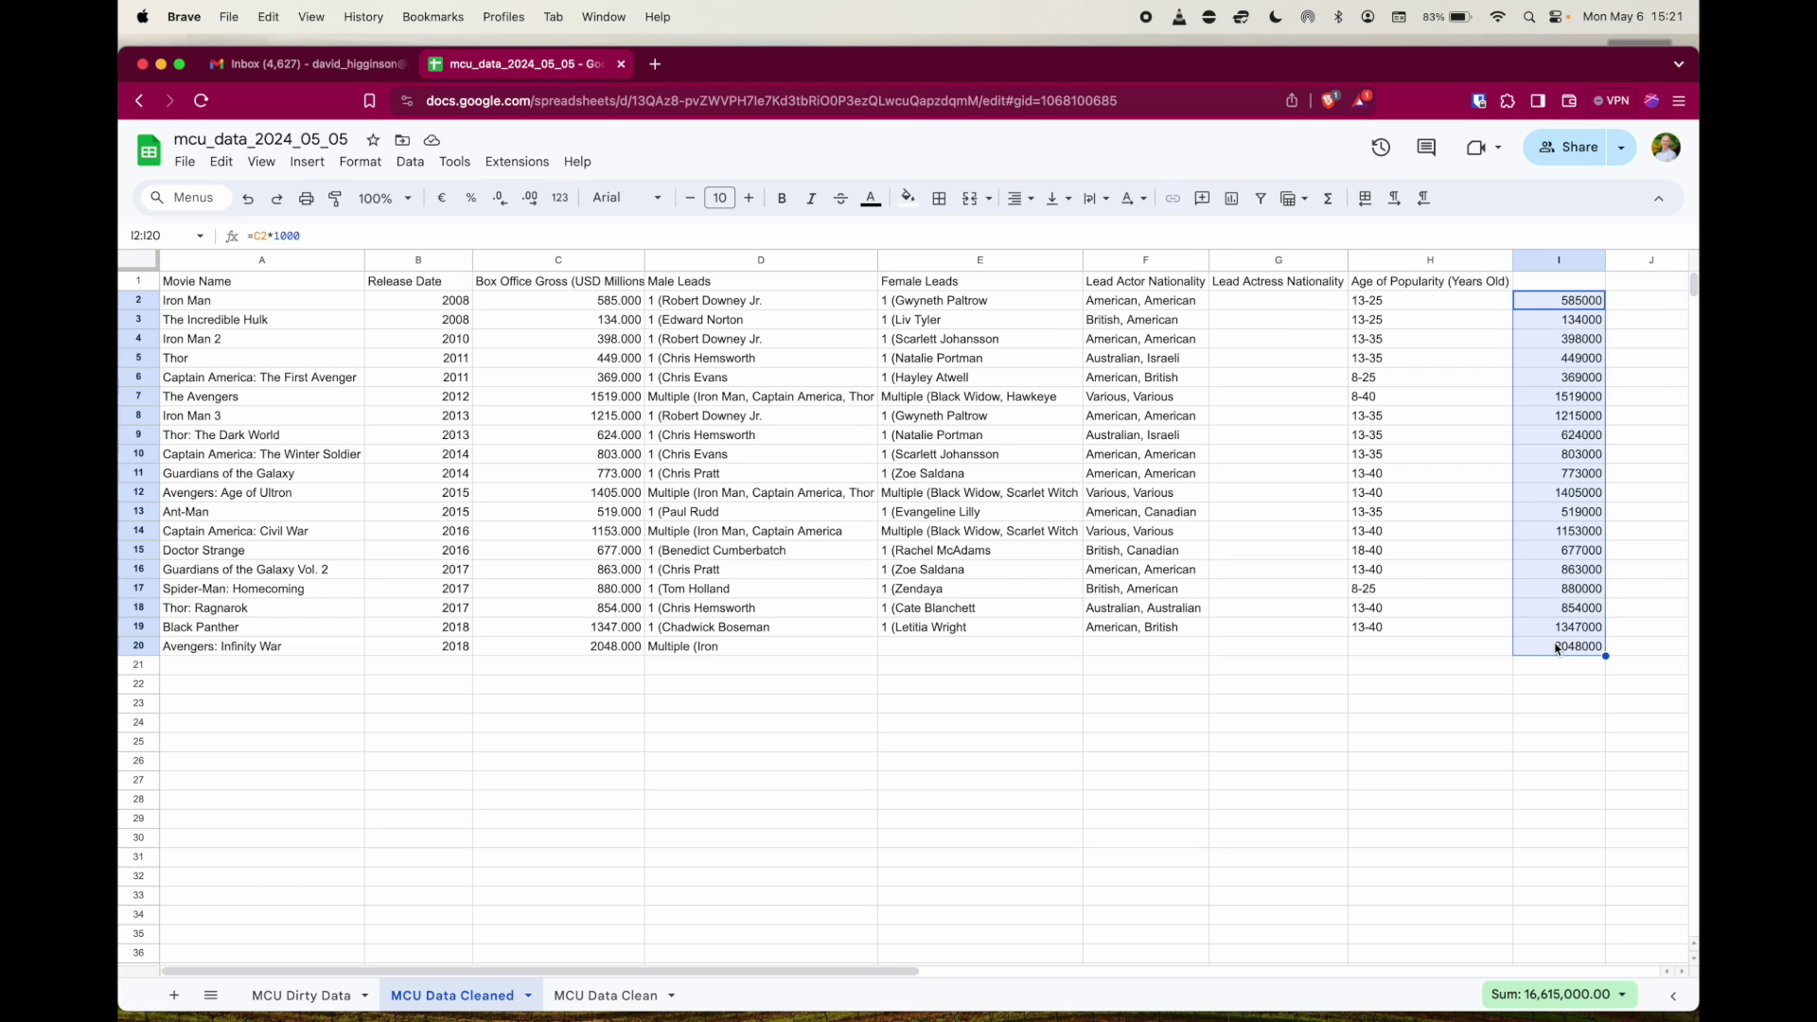
Step: Clear helper column I and remove decimal places from the gross figures
key("Delete")
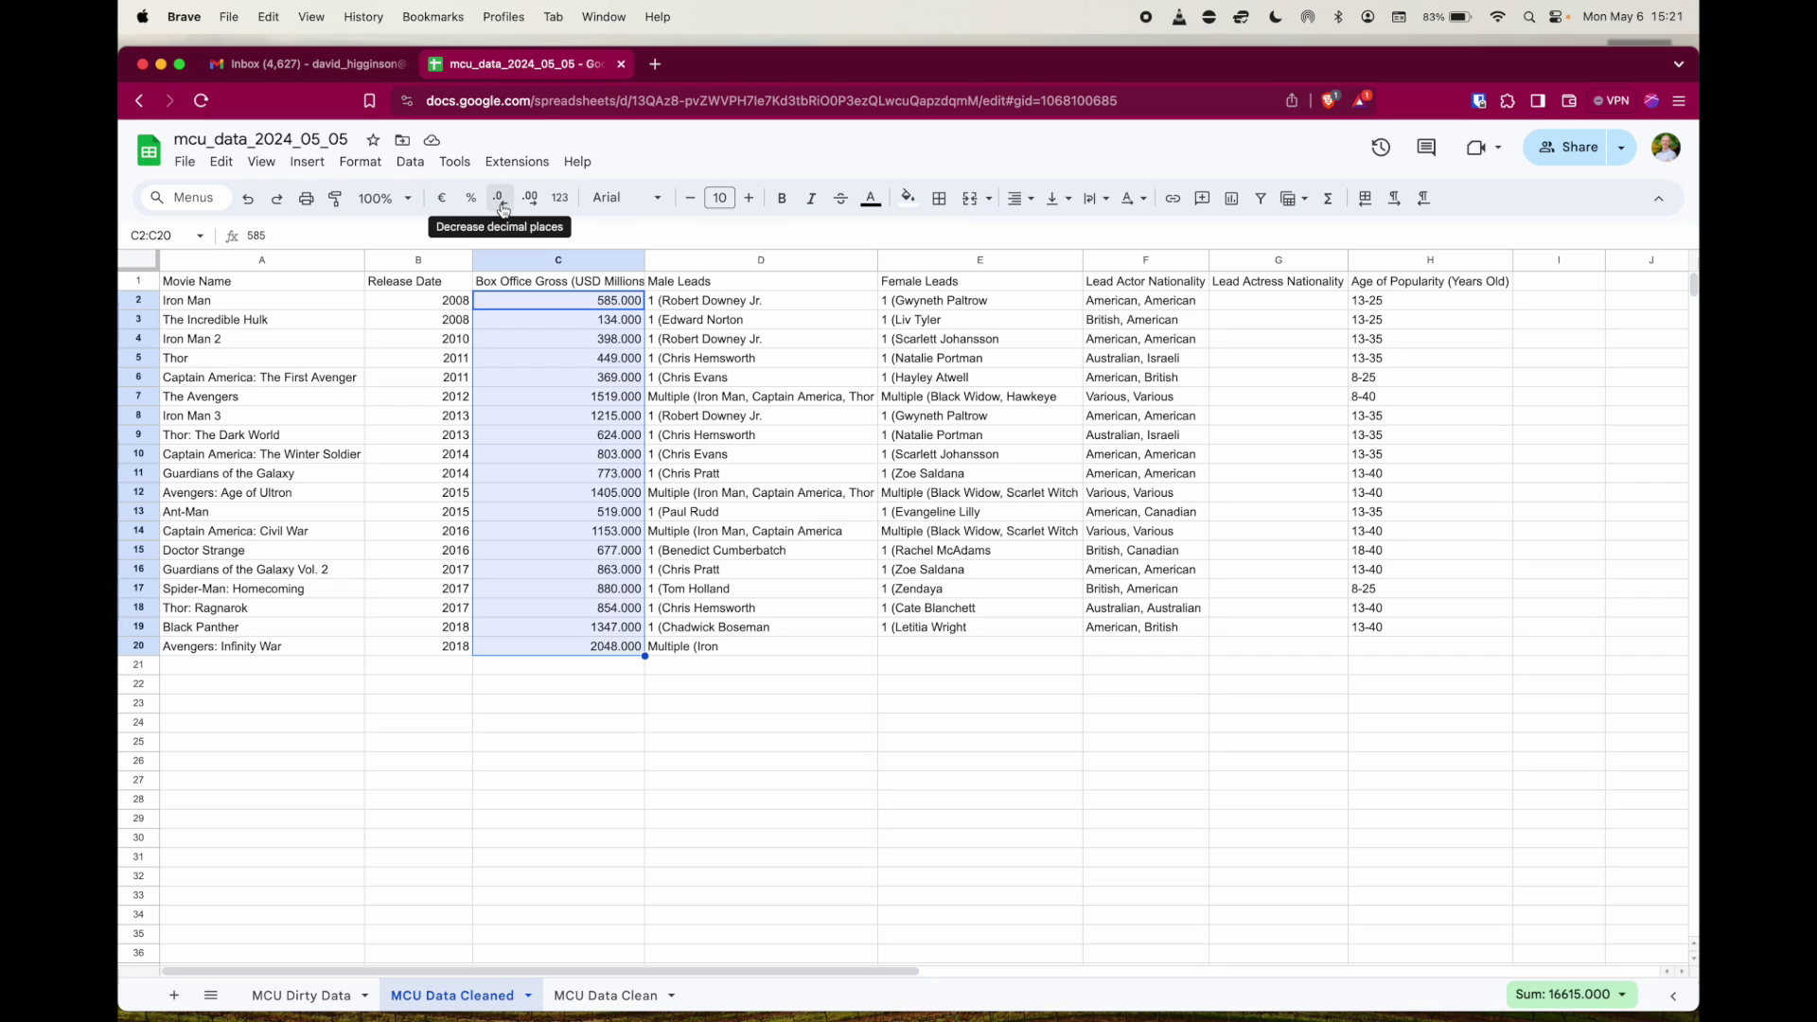
left_click(499, 199)
left_click(500, 199)
left_click(499, 199)
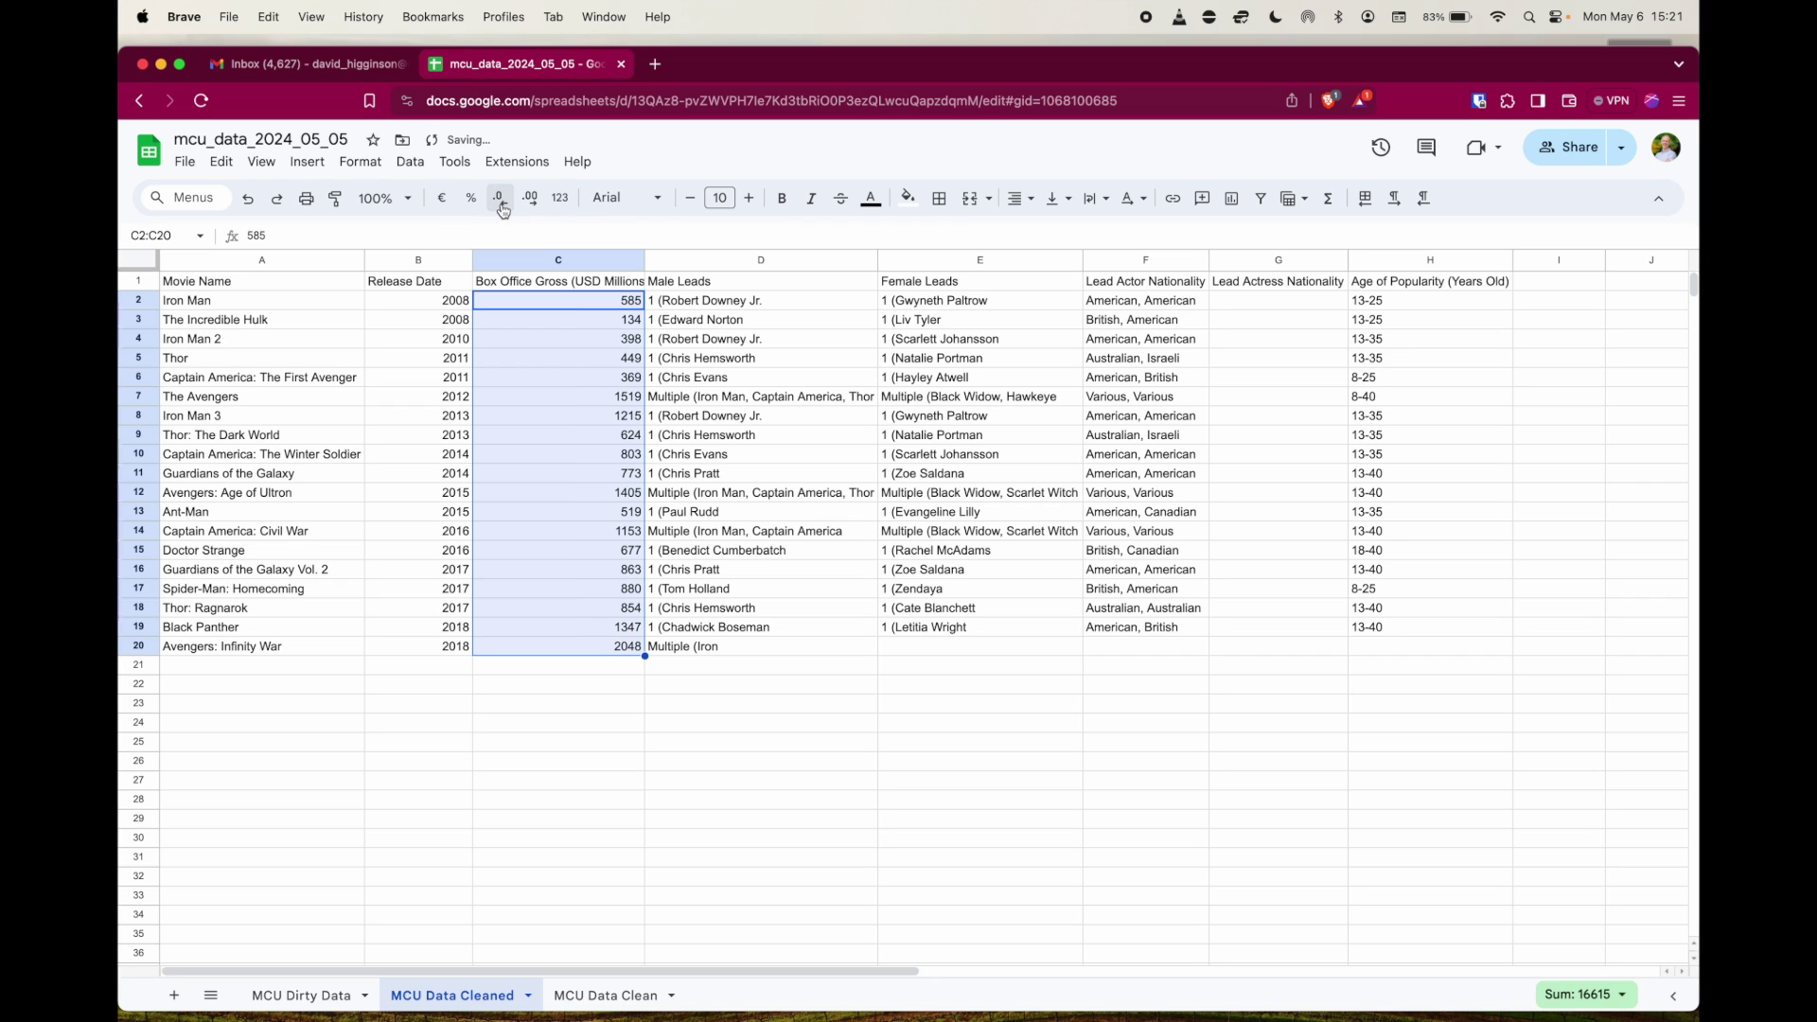
Step: Format C2:C20 as whole US dollars and center-align B2:C20
left_click(378, 170)
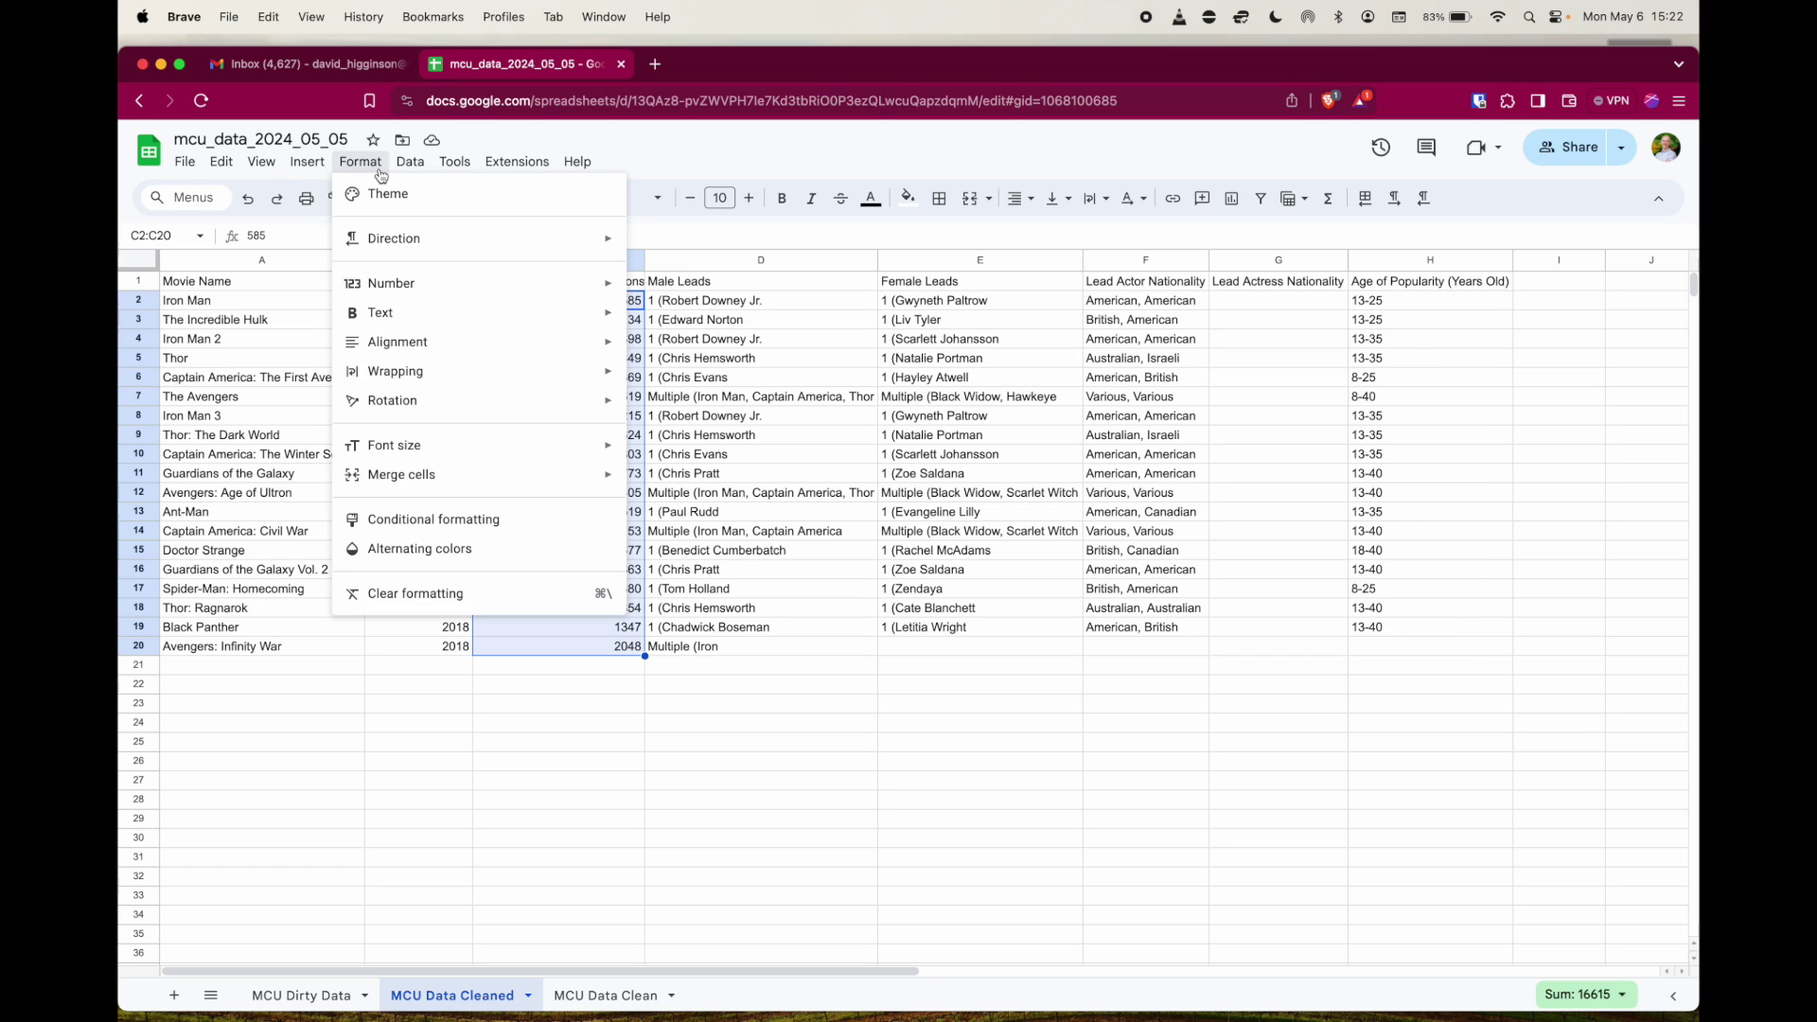
mouse_move(399, 176)
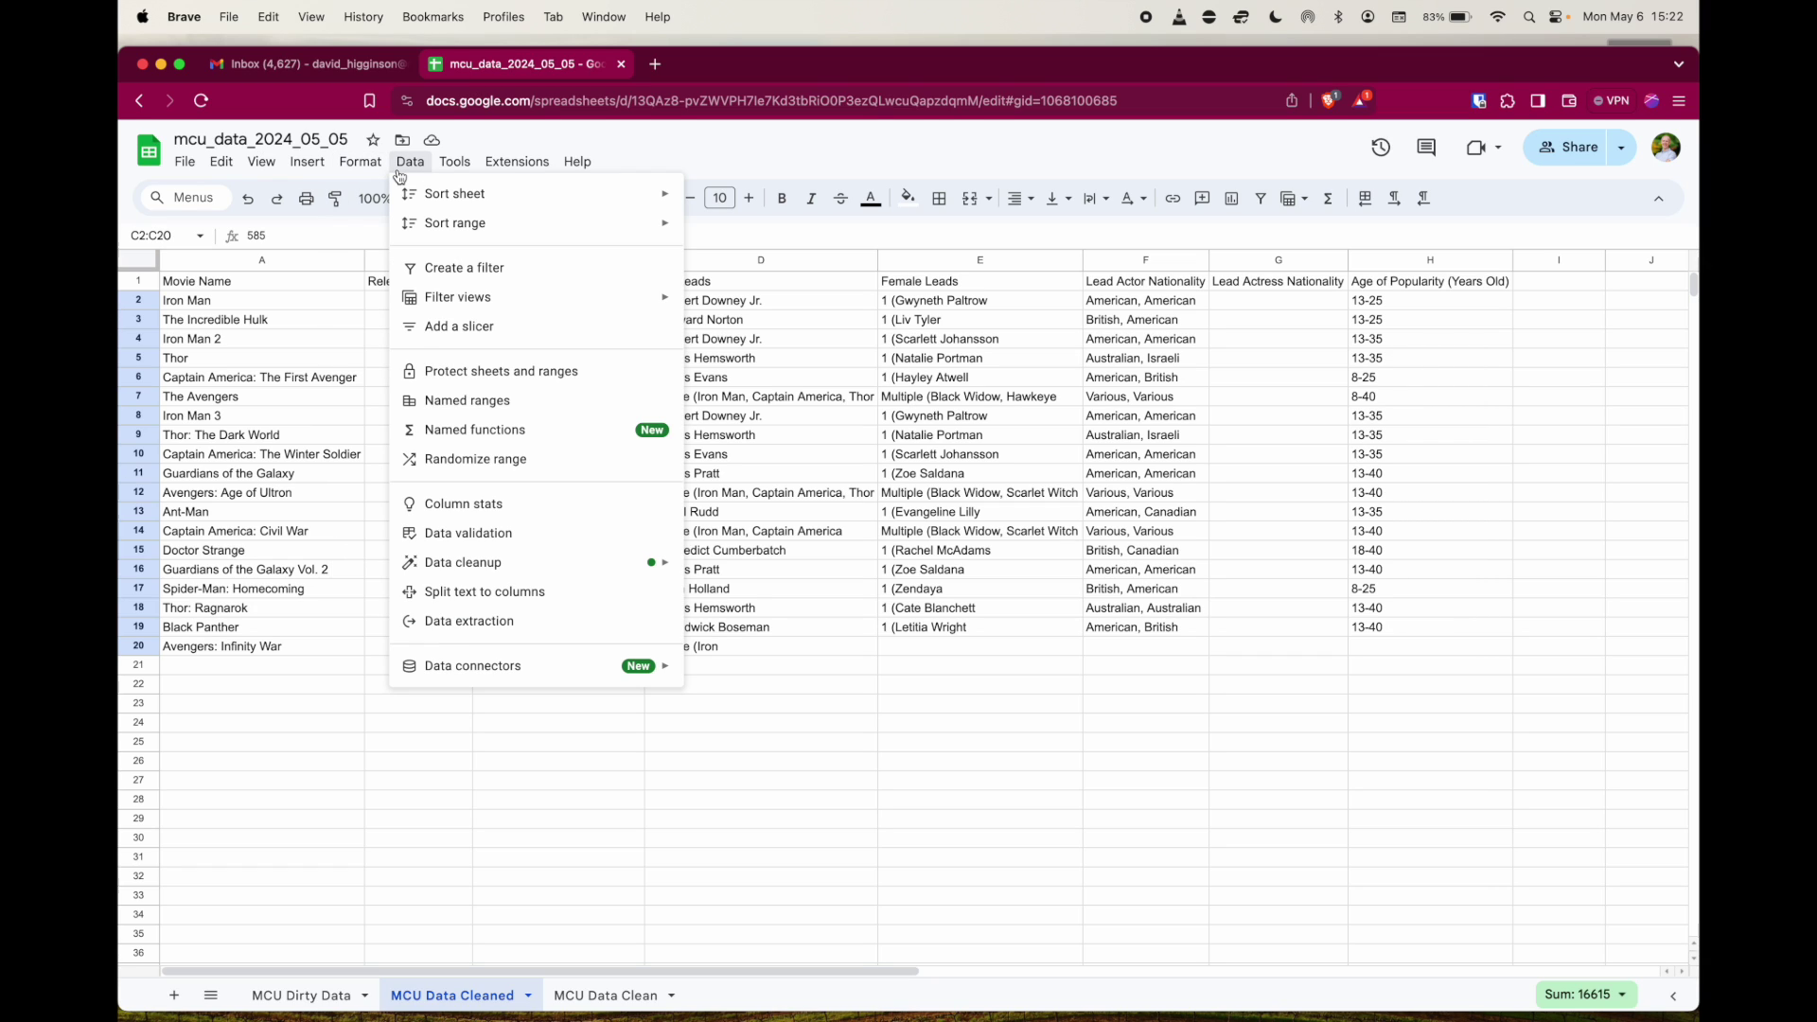
mouse_move(337, 182)
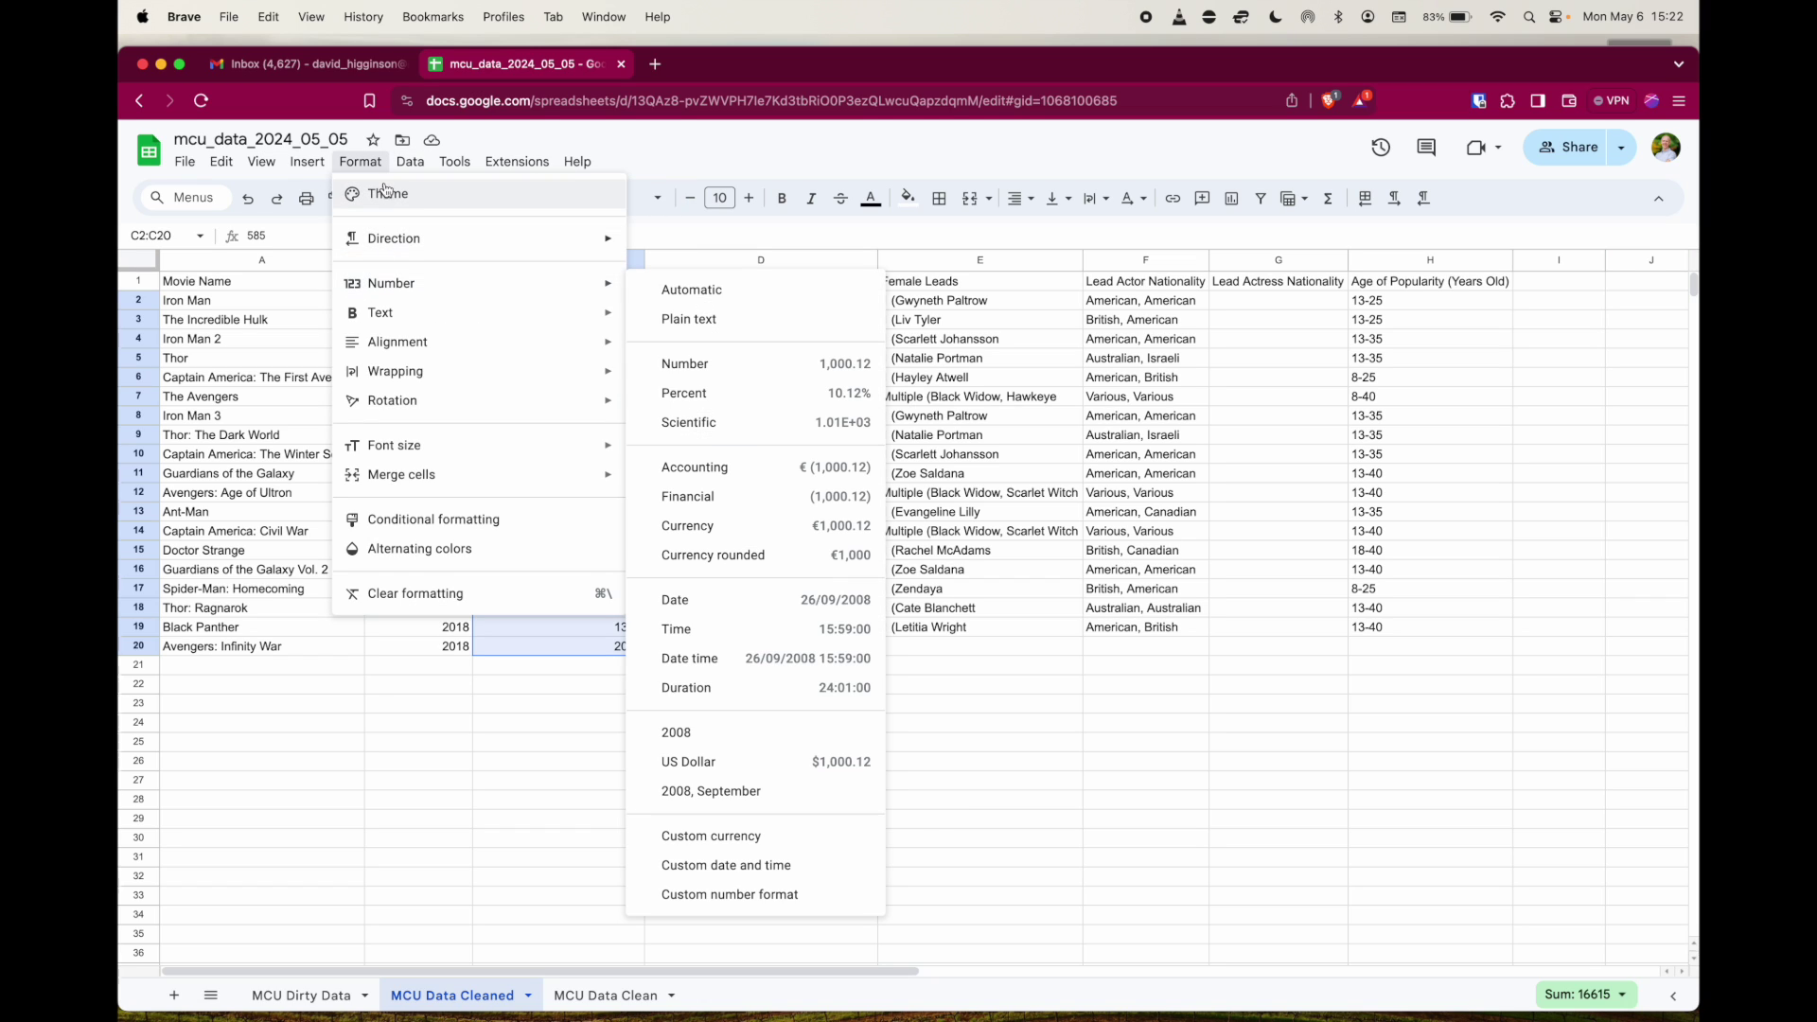
mouse_move(393, 294)
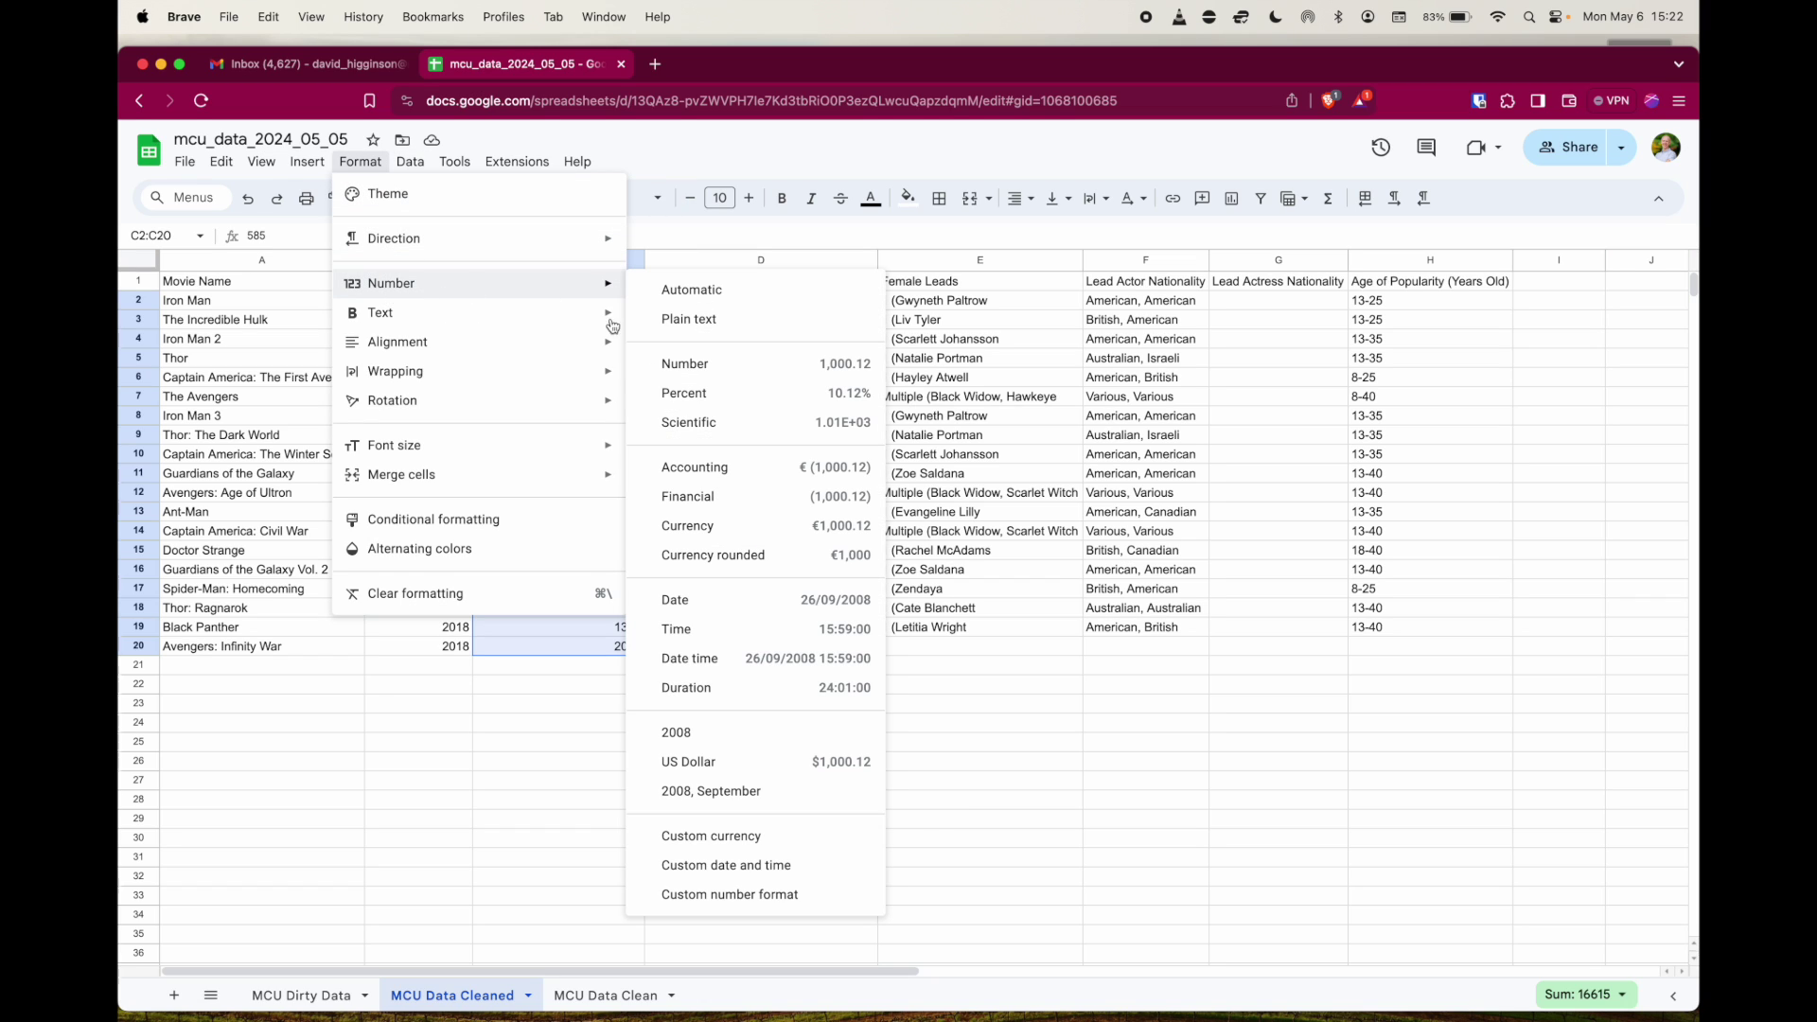
left_click(810, 765)
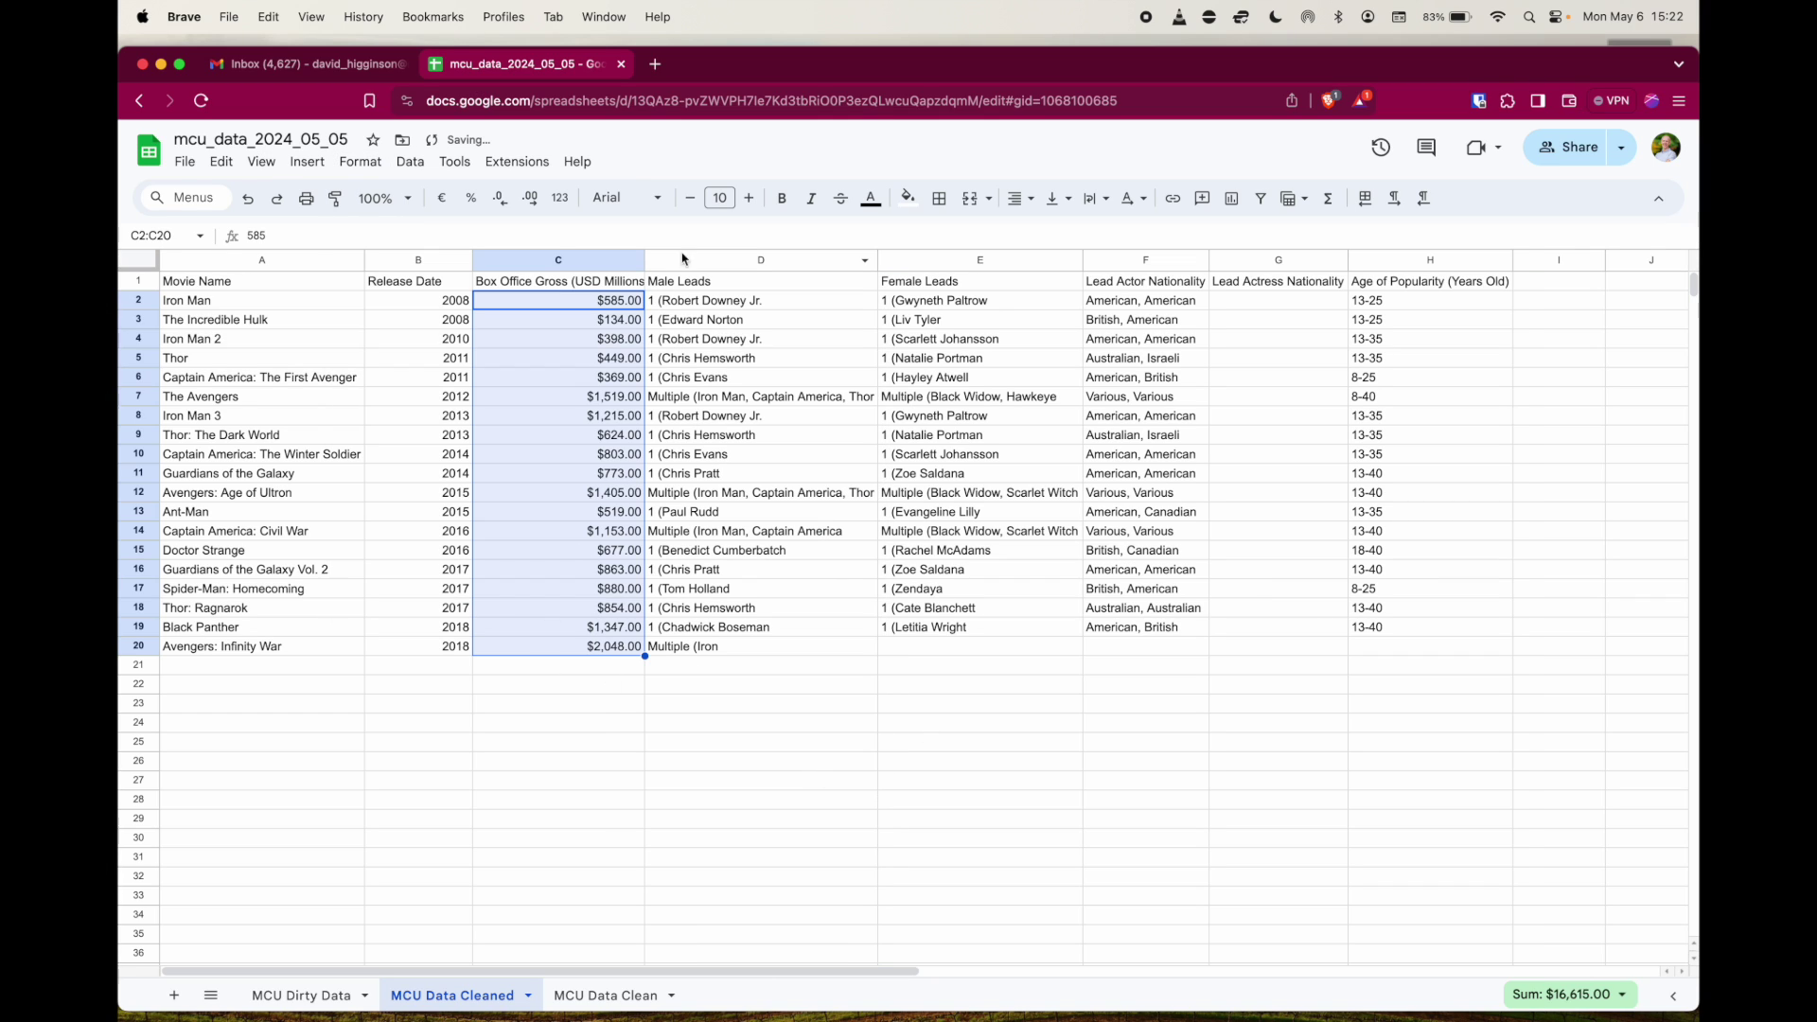
left_click(502, 204)
left_click(502, 201)
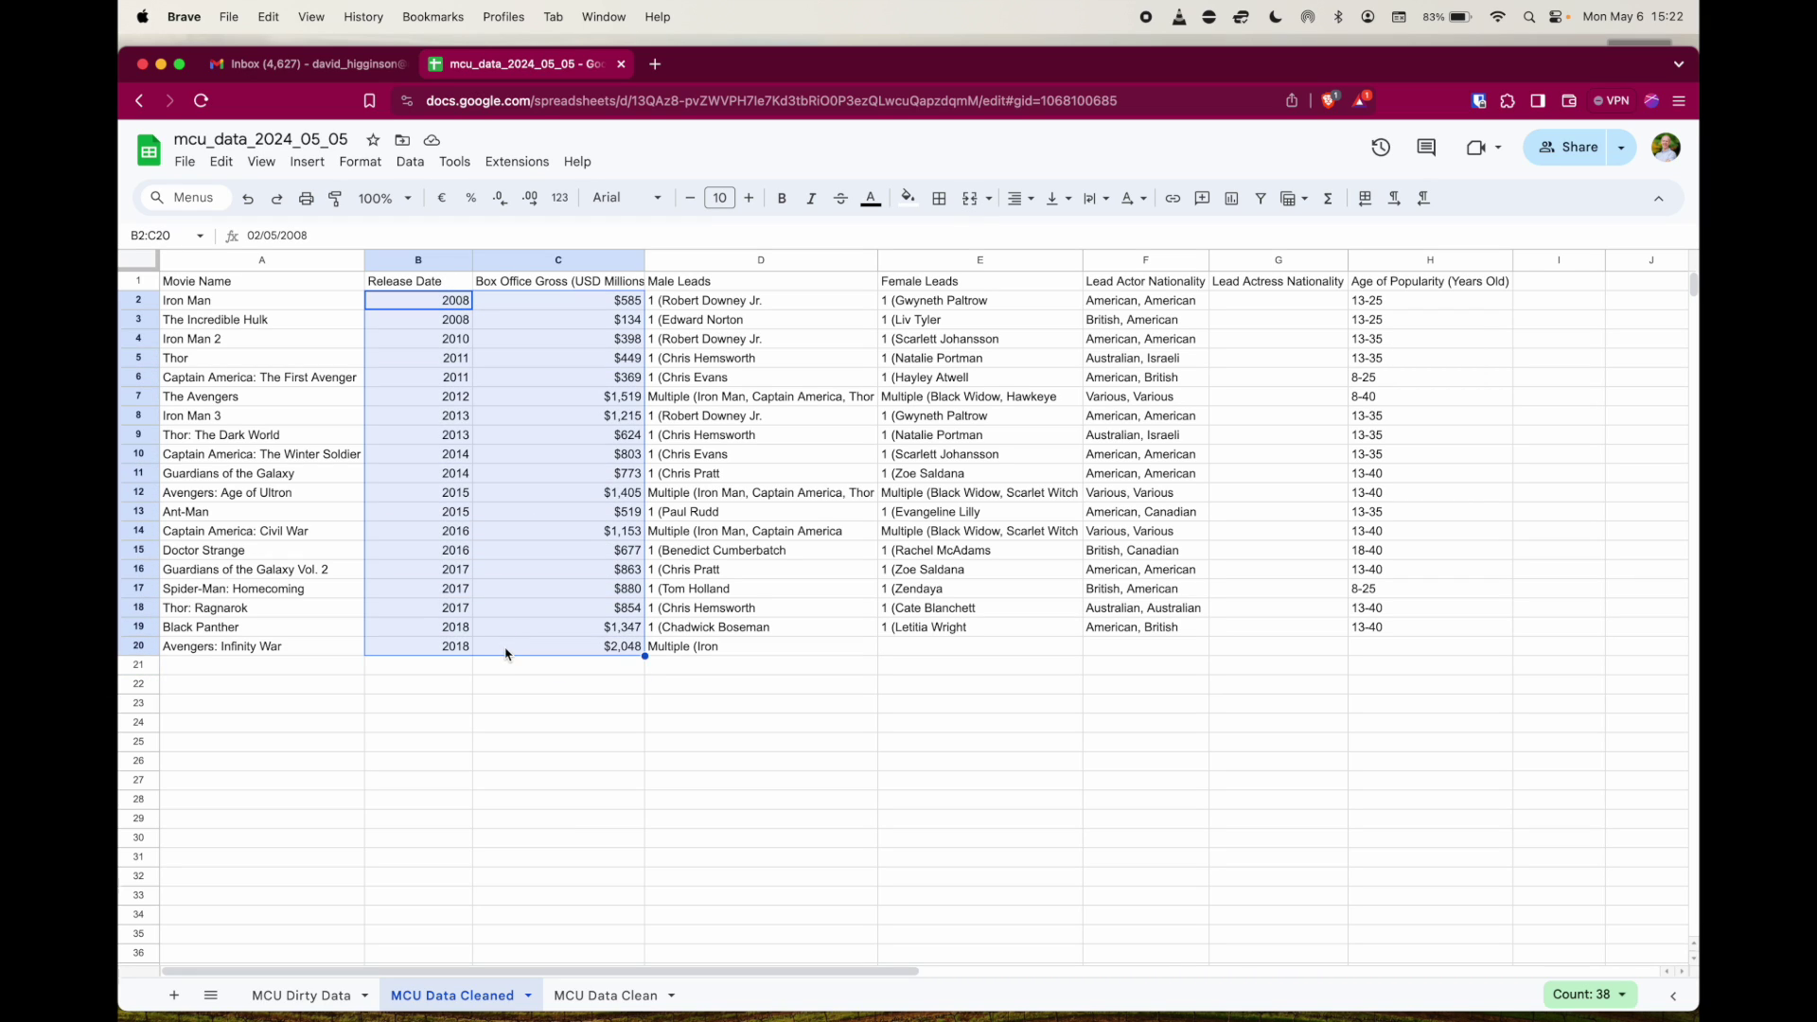
left_click(1019, 198)
left_click(1049, 231)
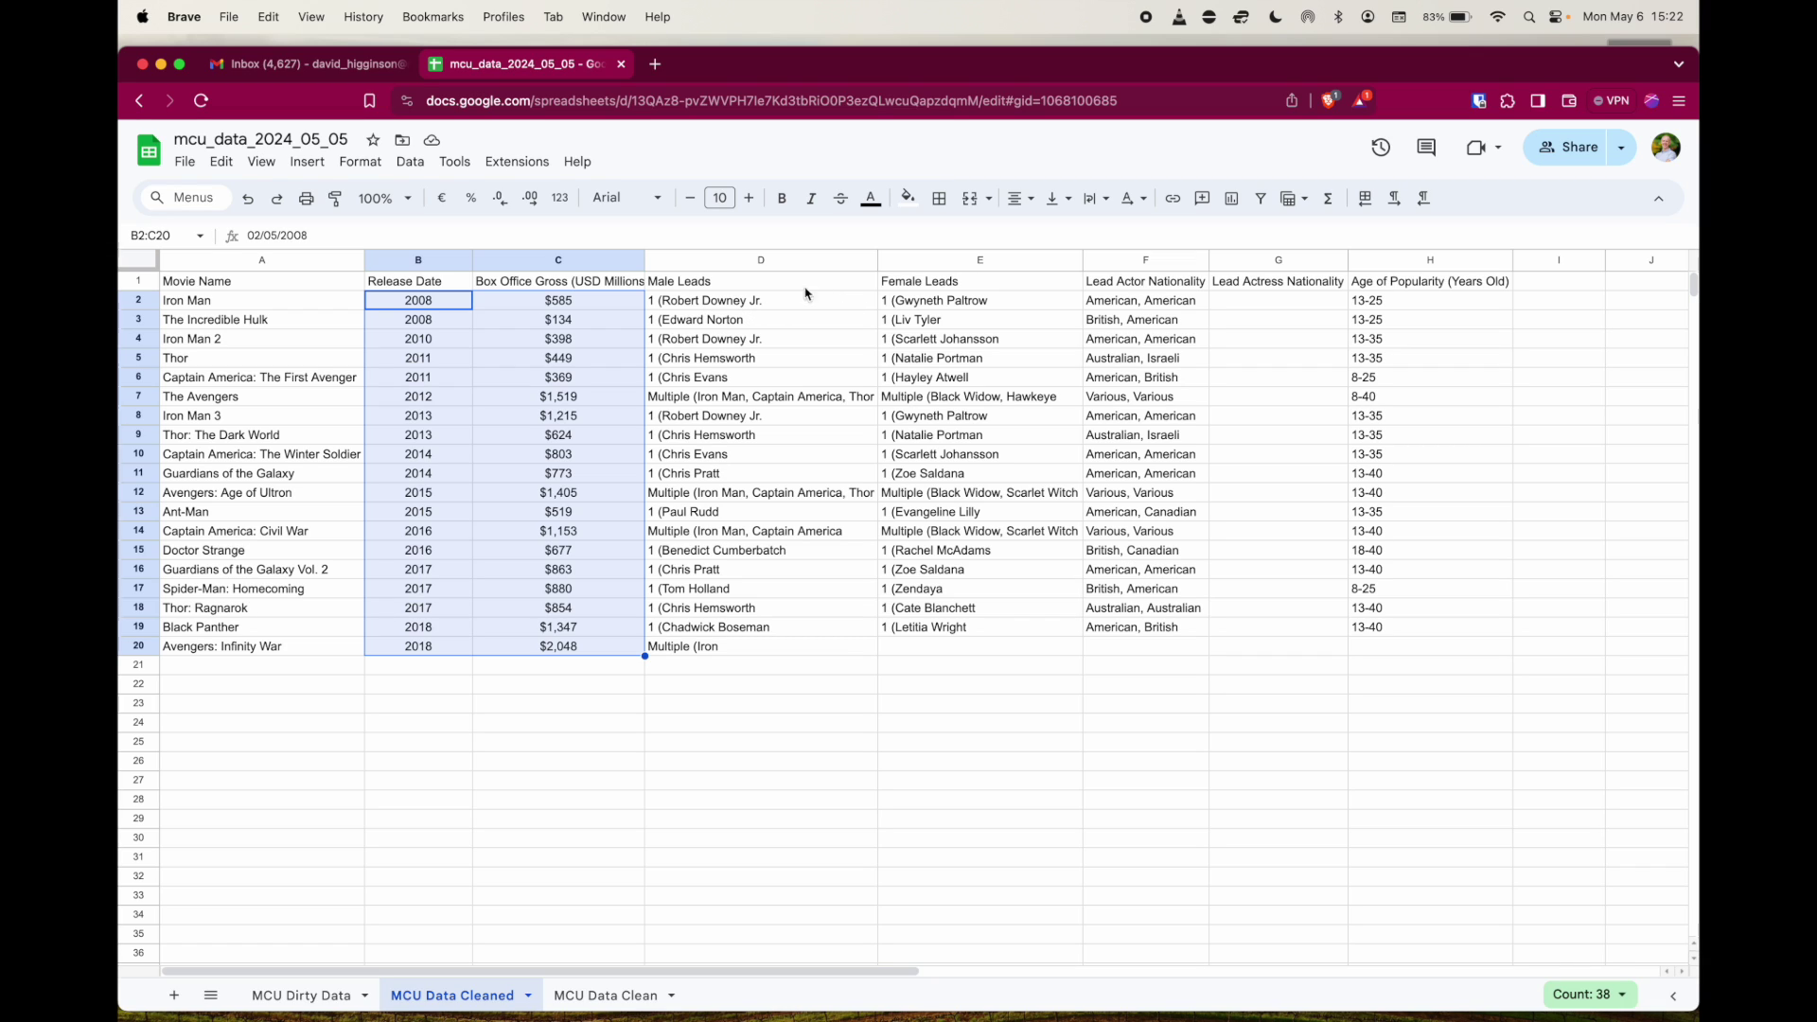
left_click(769, 299)
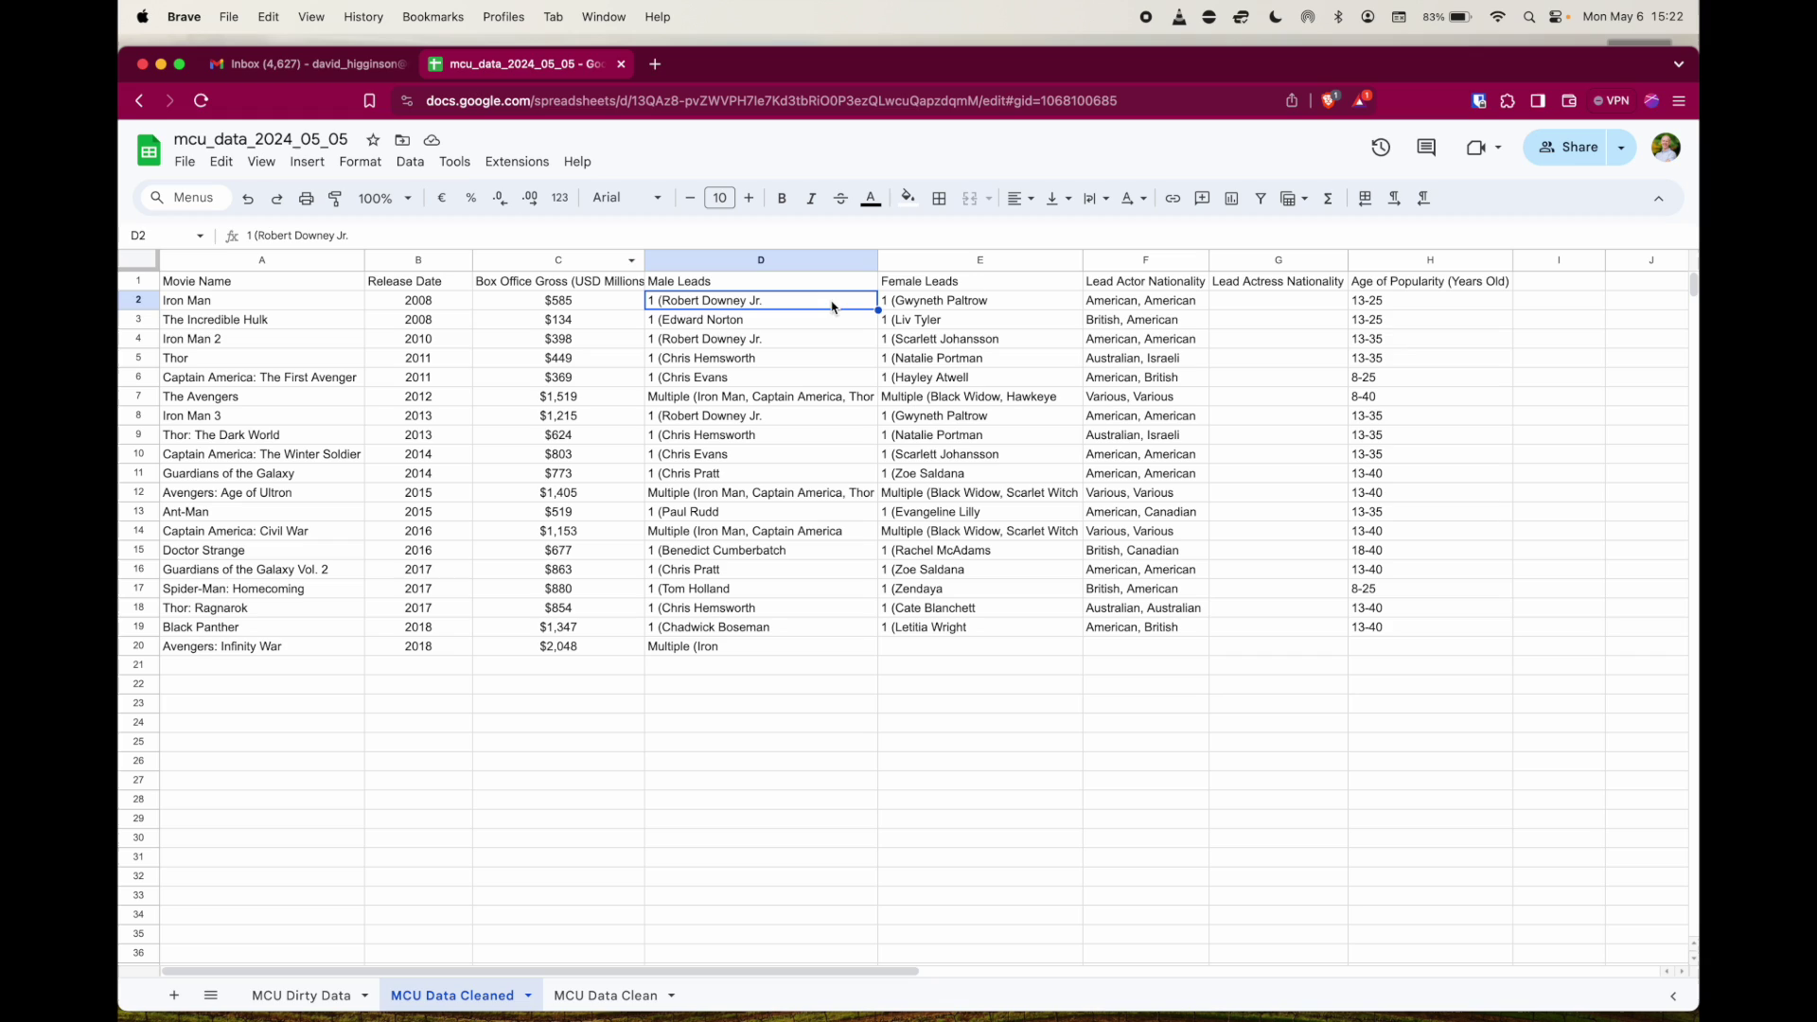
left_click_drag(260, 237, 240, 243)
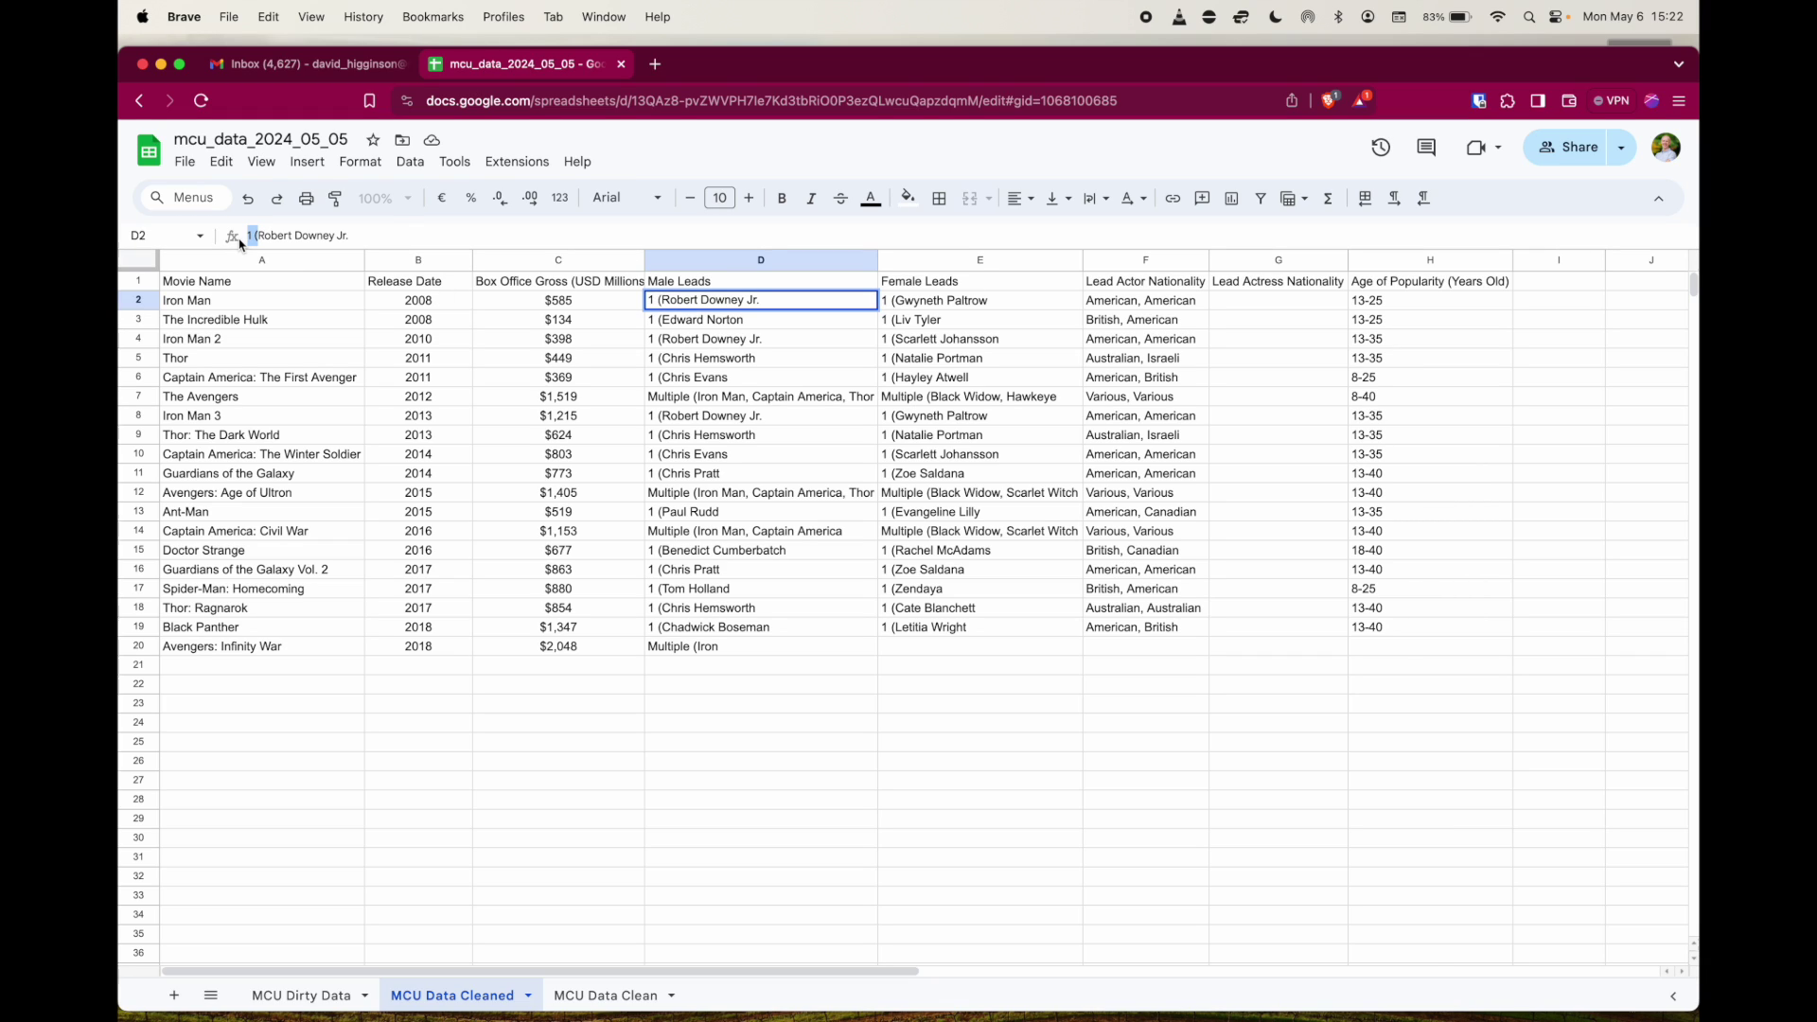
key("BackSpace")
key("super+z")
key("Return")
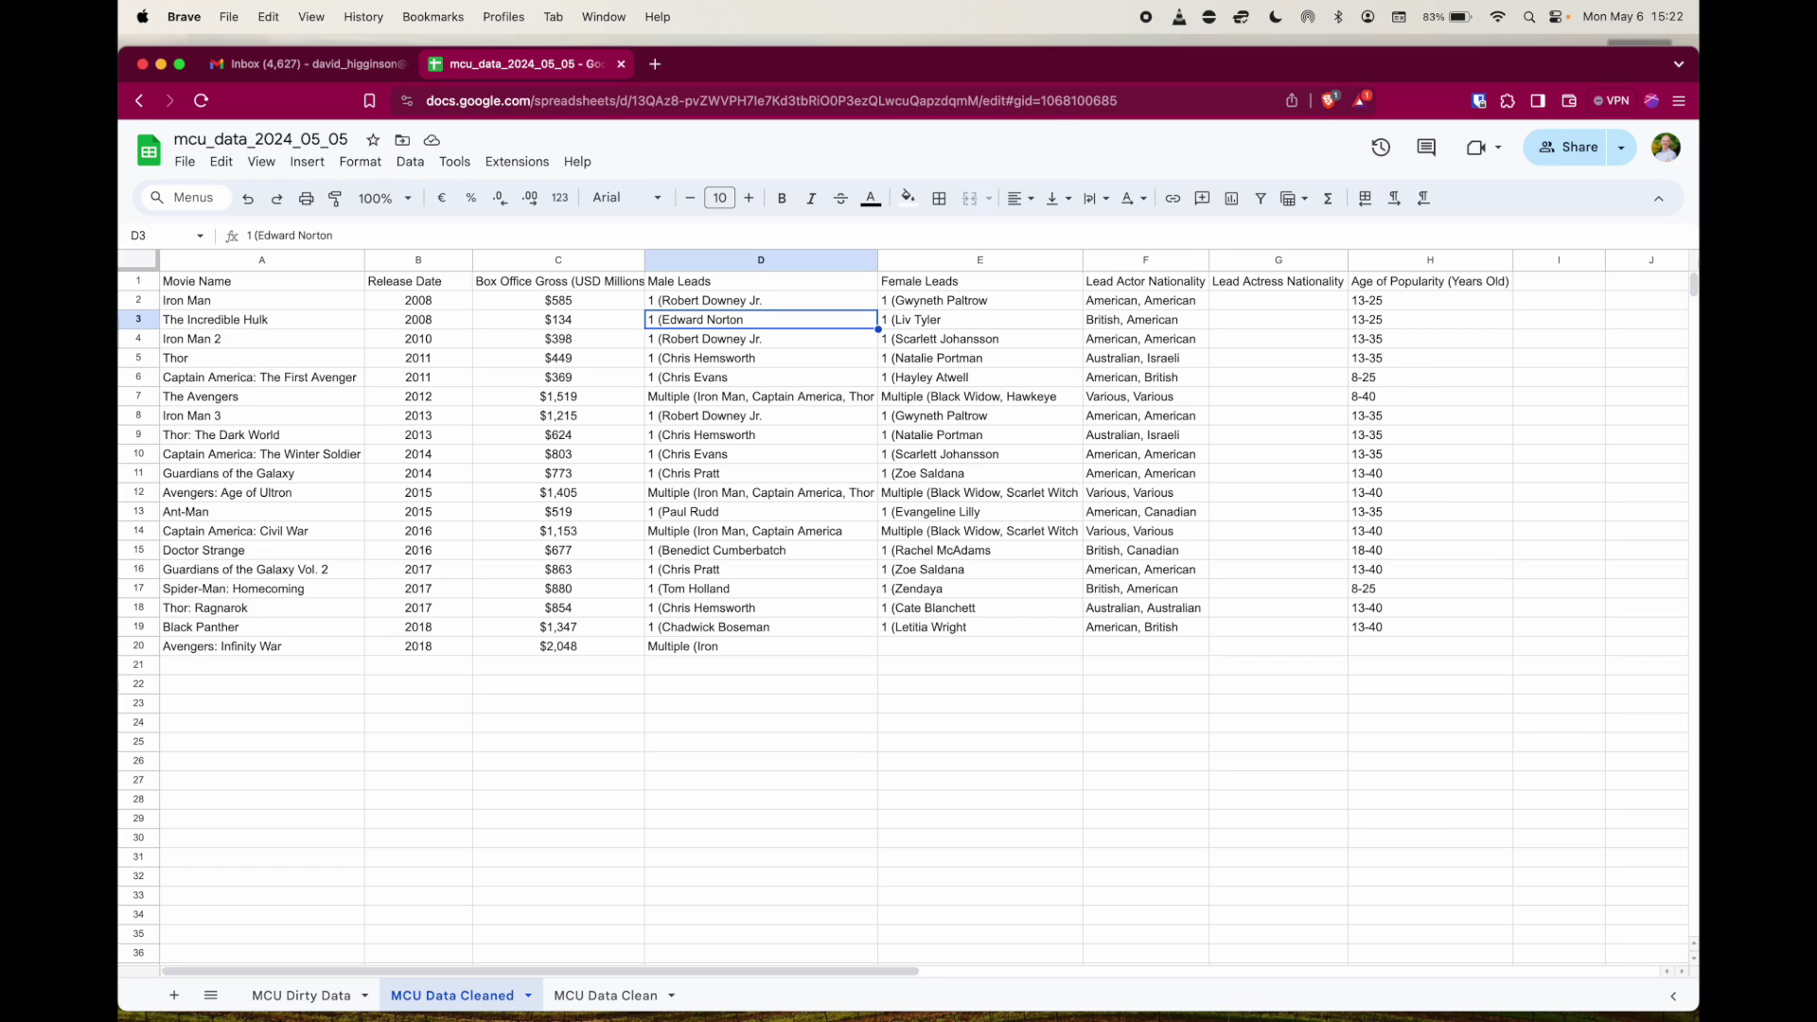
left_click(725, 307)
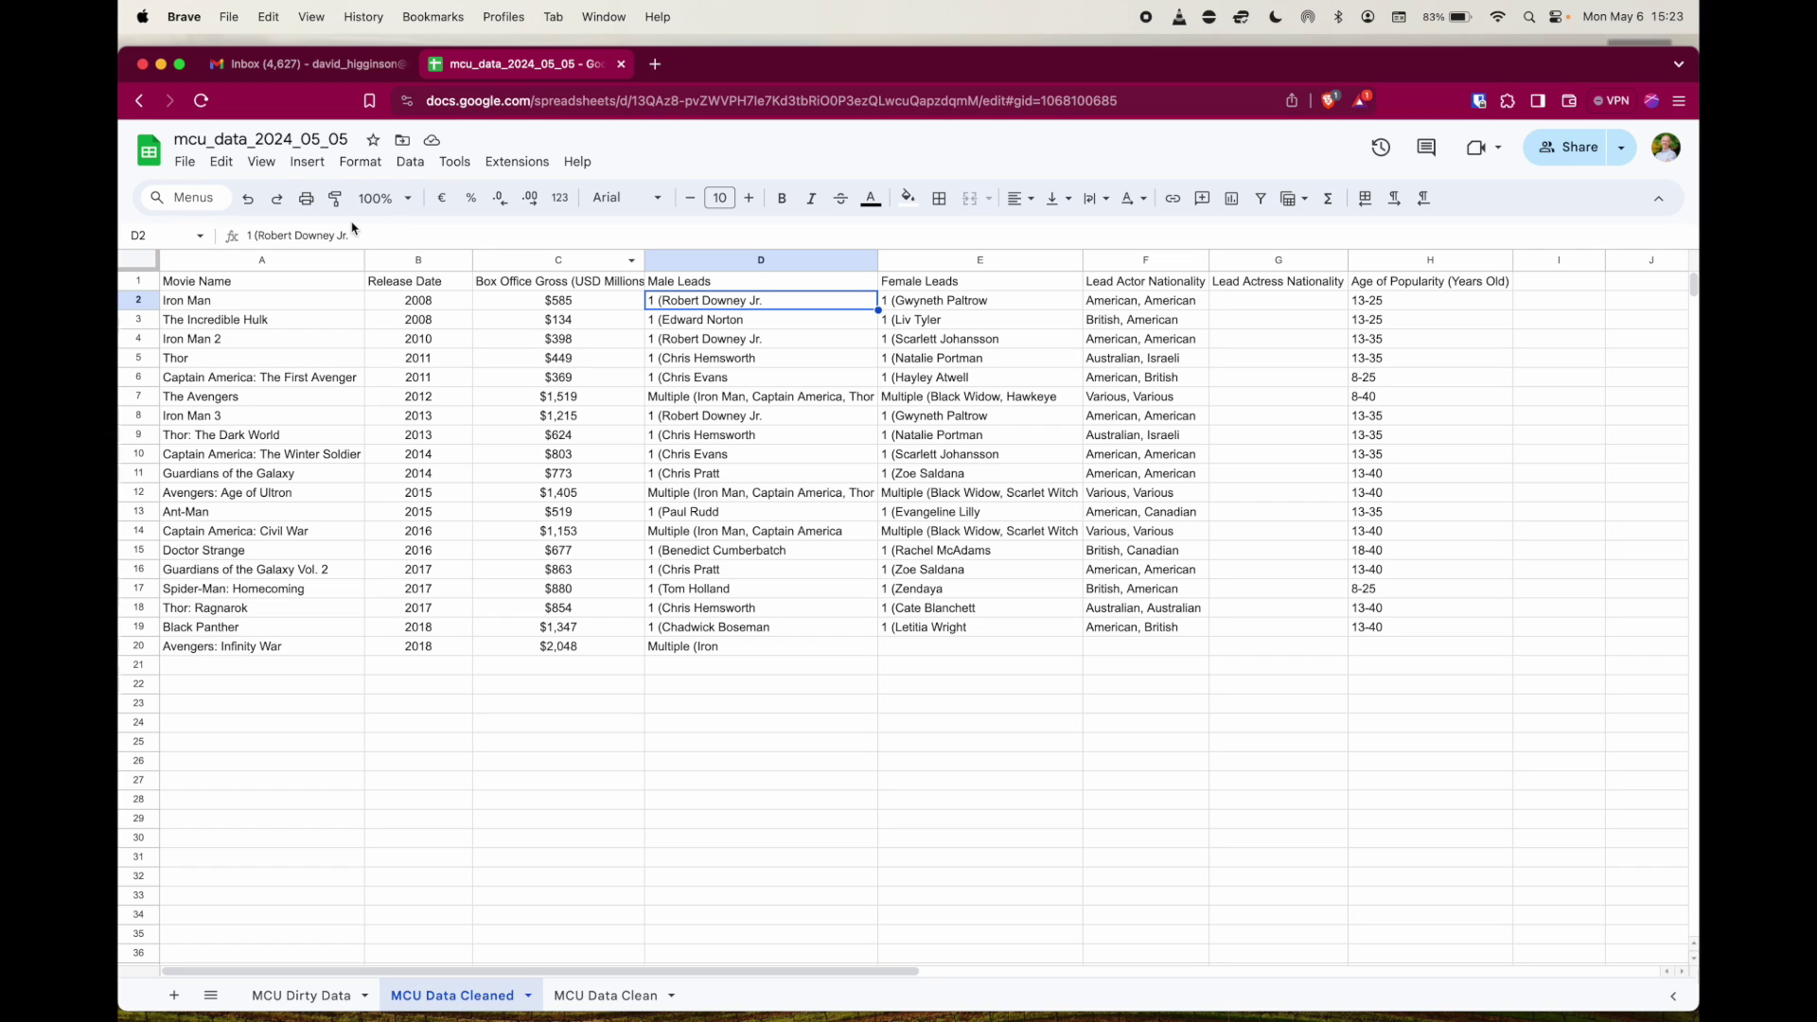
left_click_drag(261, 235, 231, 246)
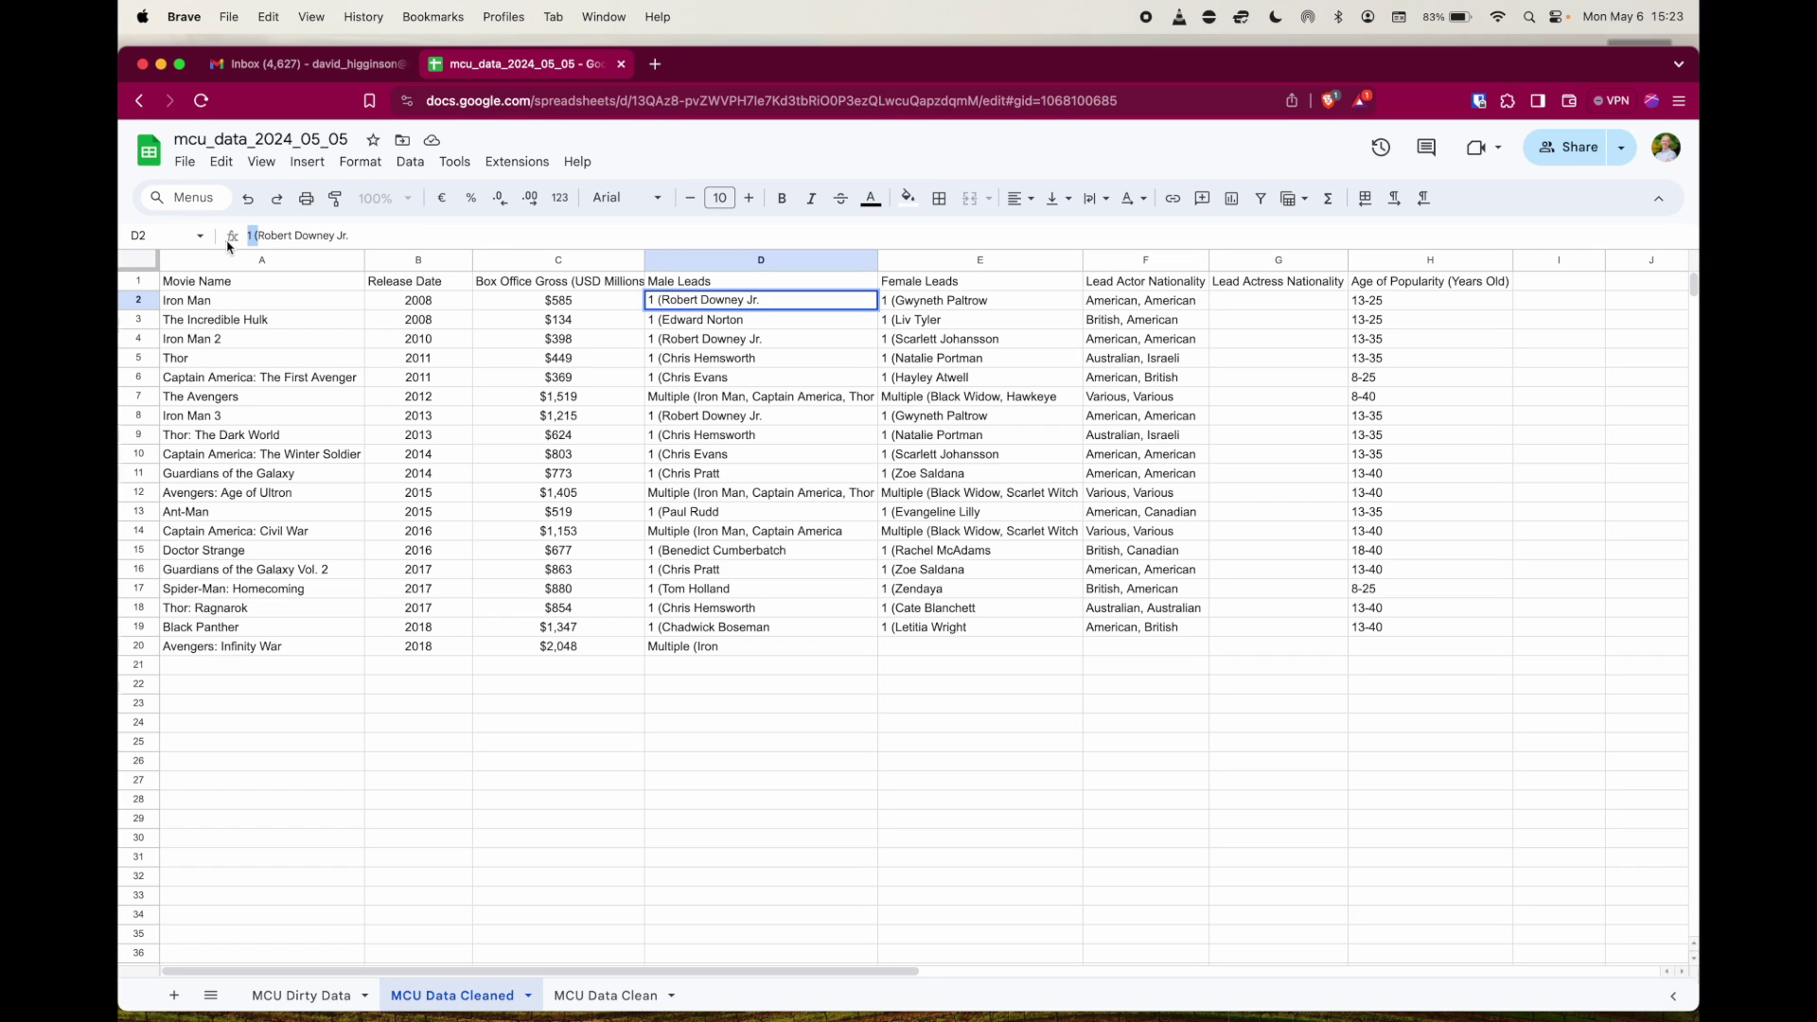
key("BackSpace")
key("Return")
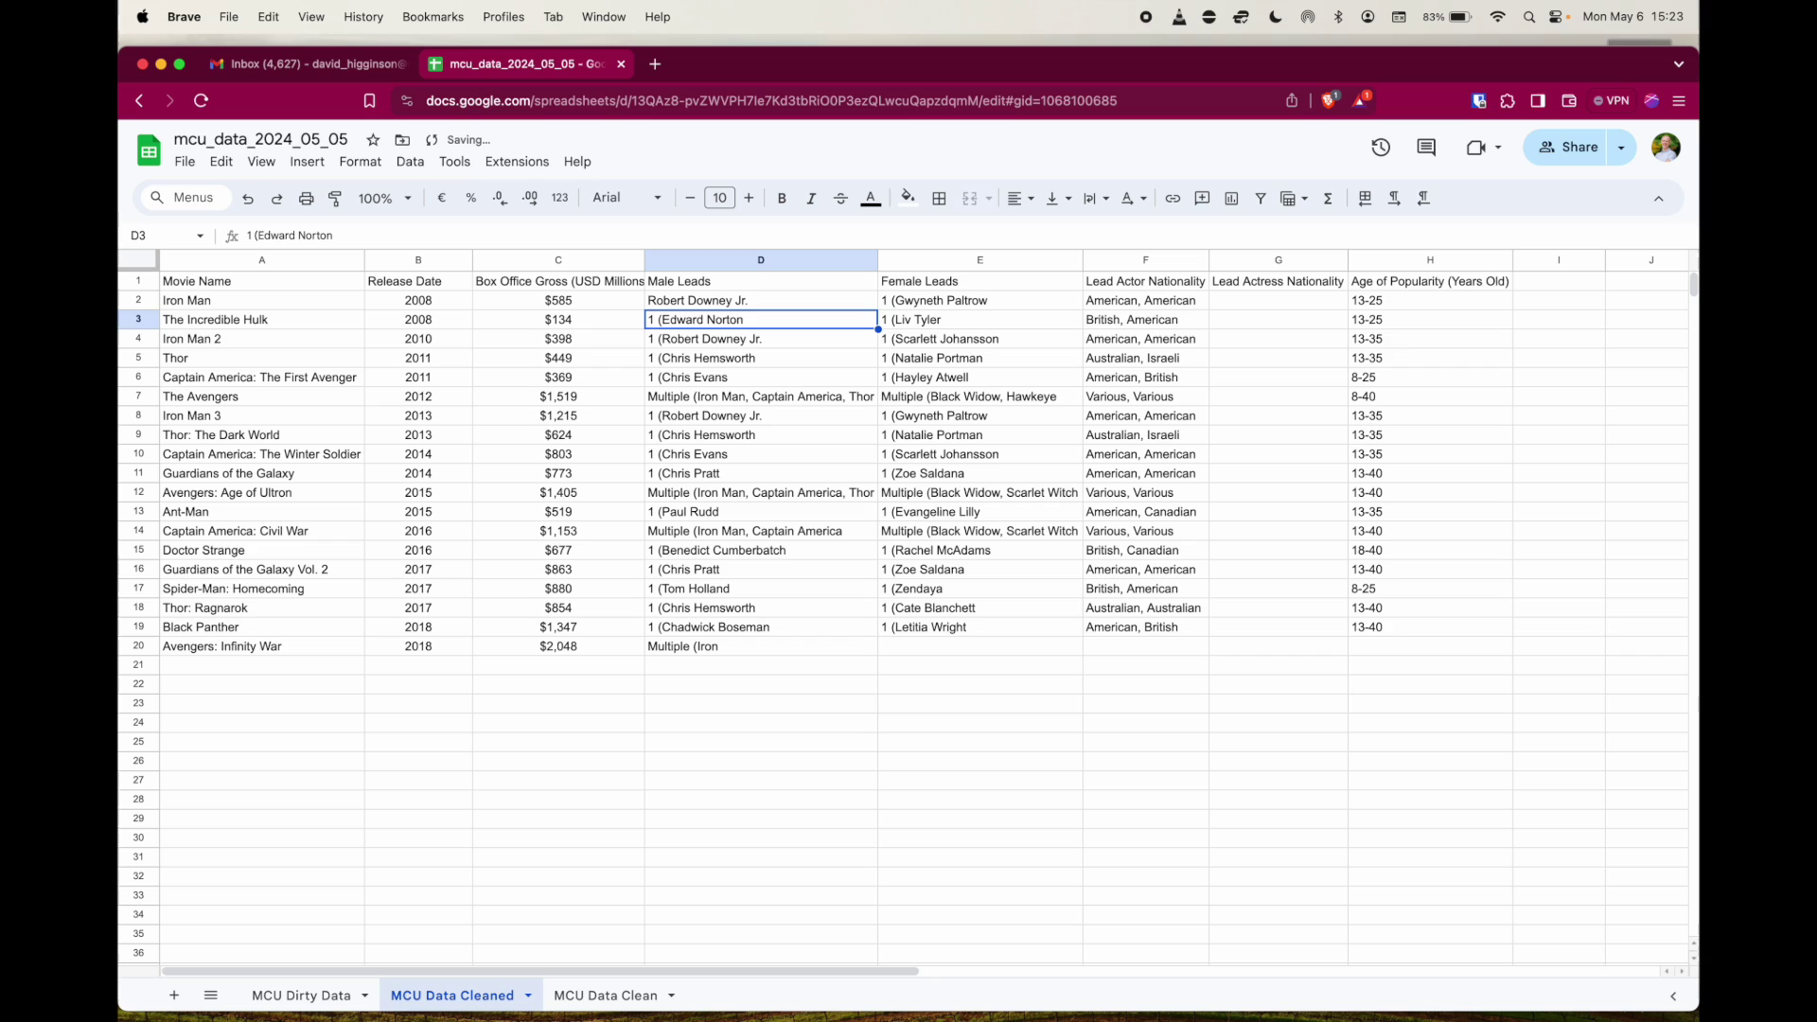
key("super+z")
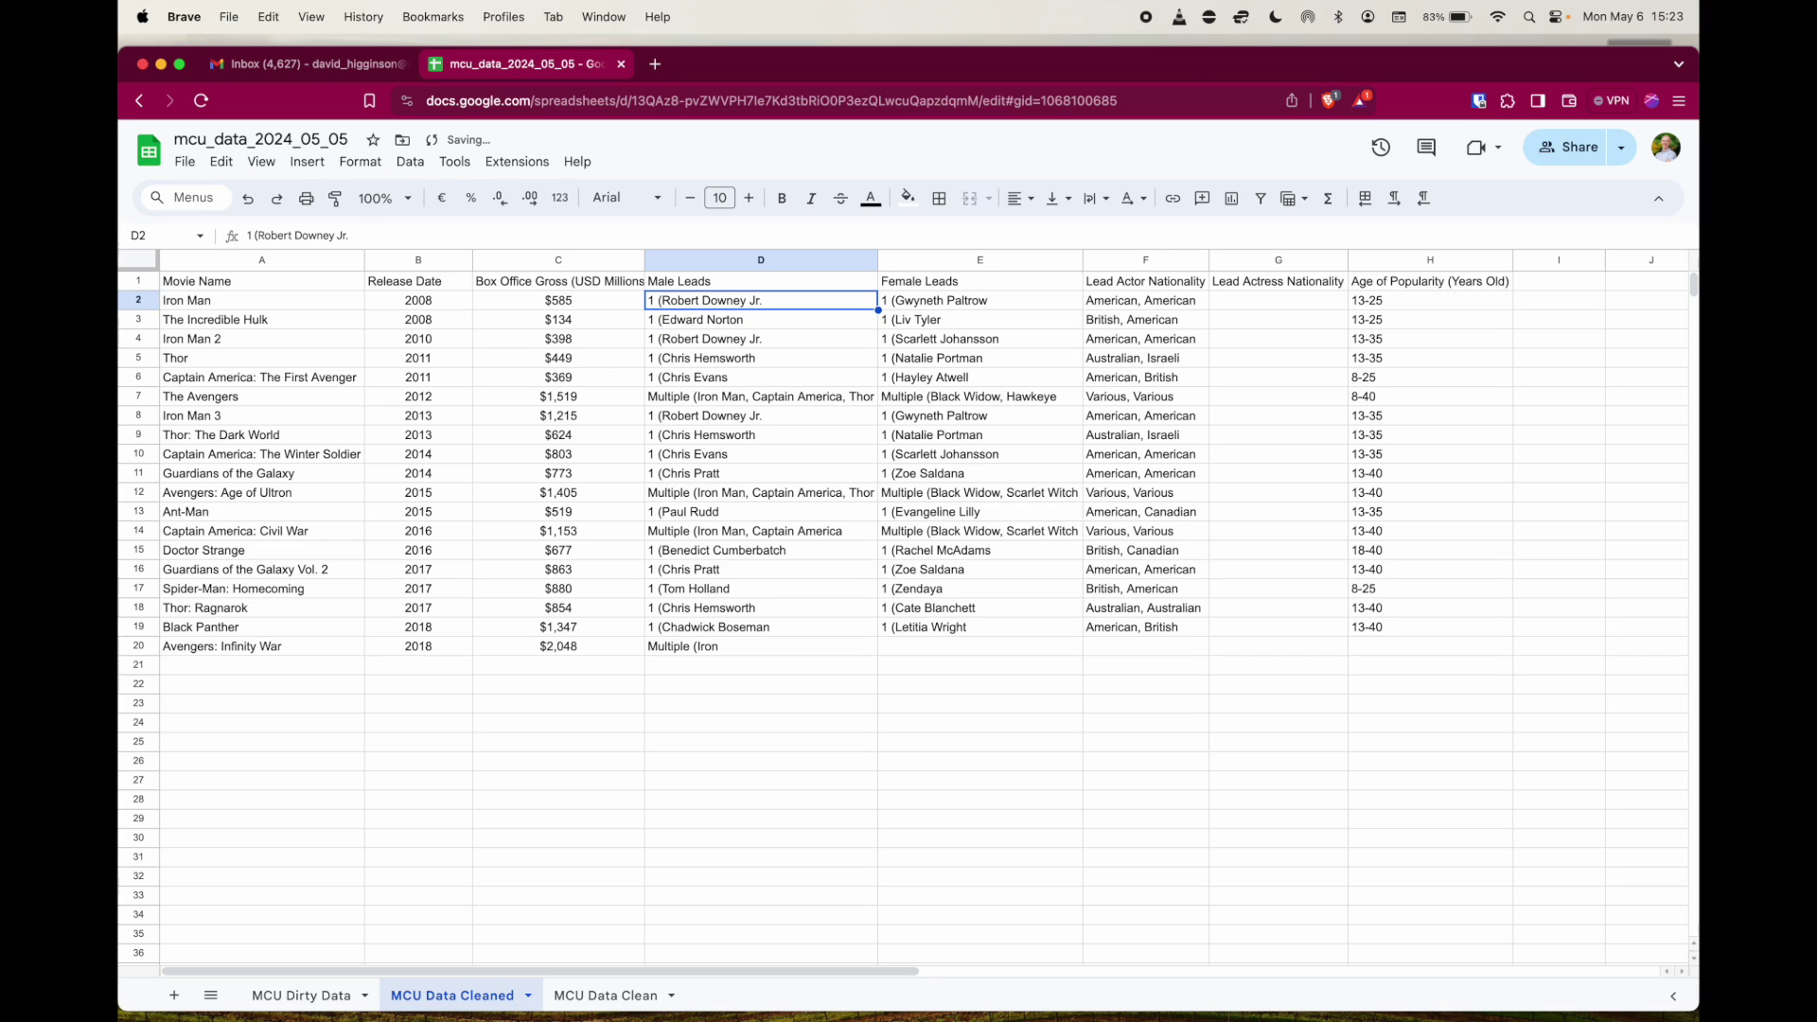
left_click(1590, 309)
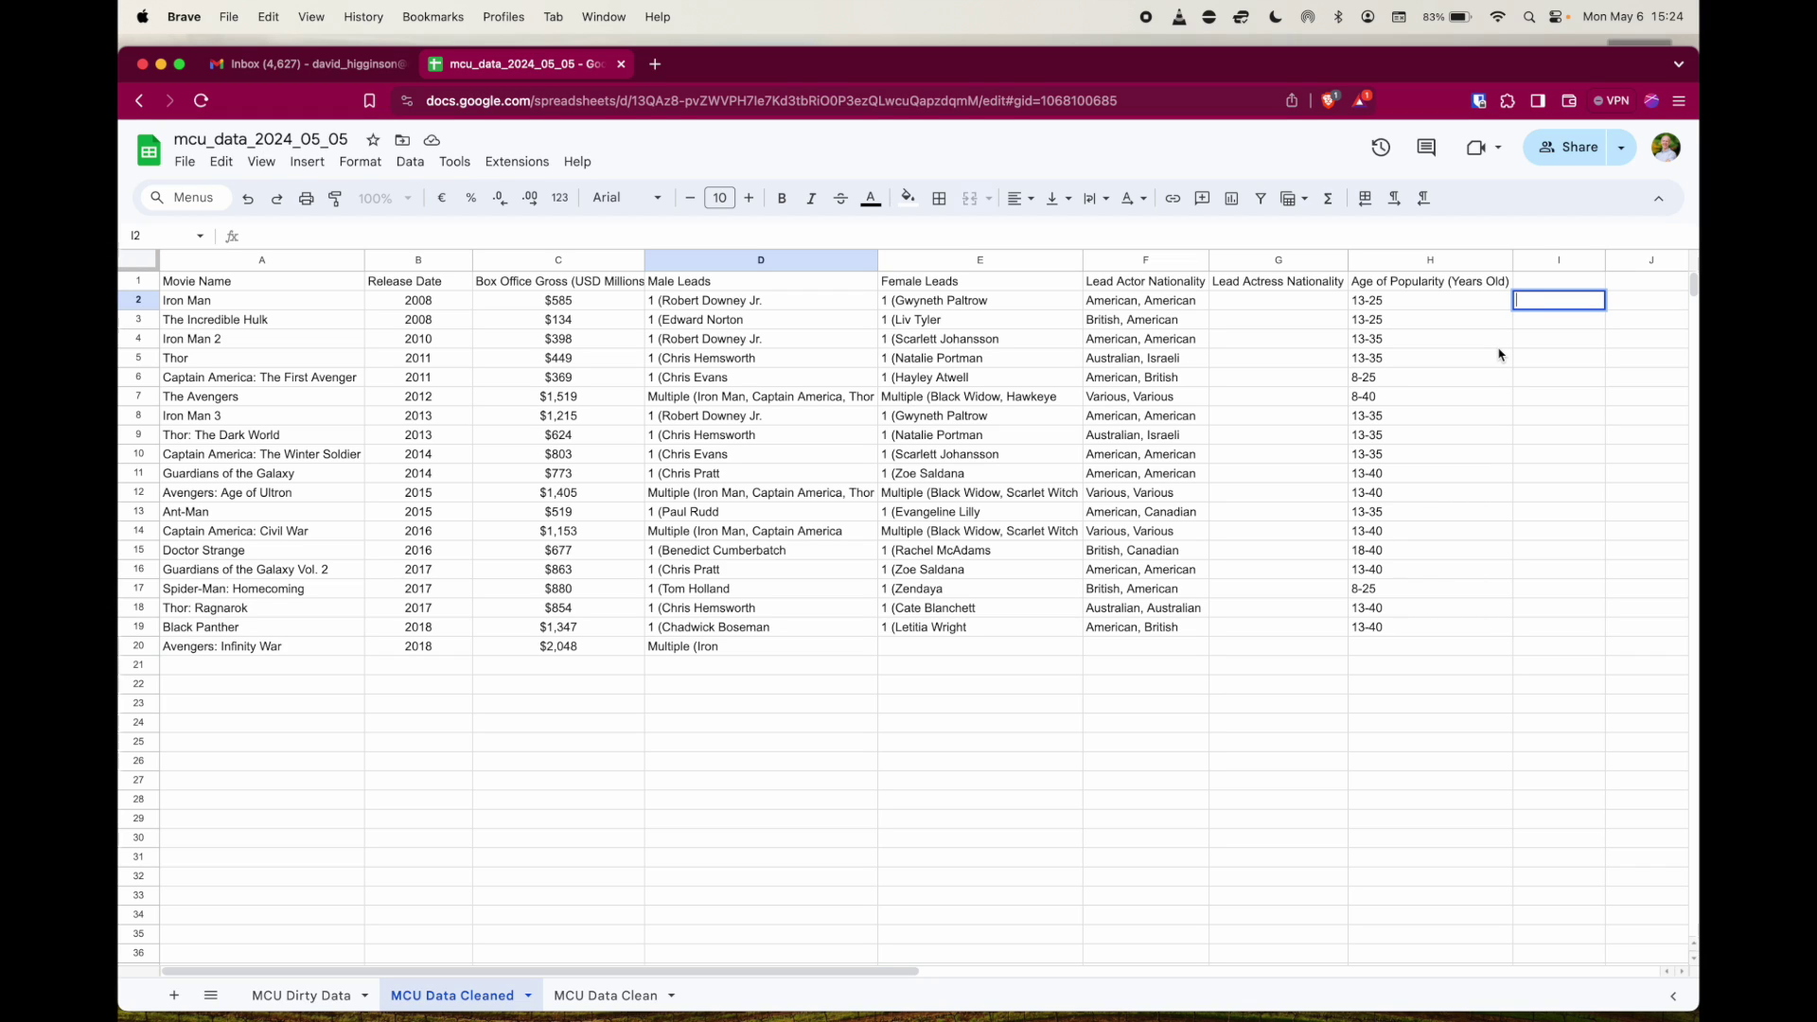
Step: Enter =right(D2, LEN(D2)-3) in I2 to strip the '1 (' prefix
type("=")
type("right")
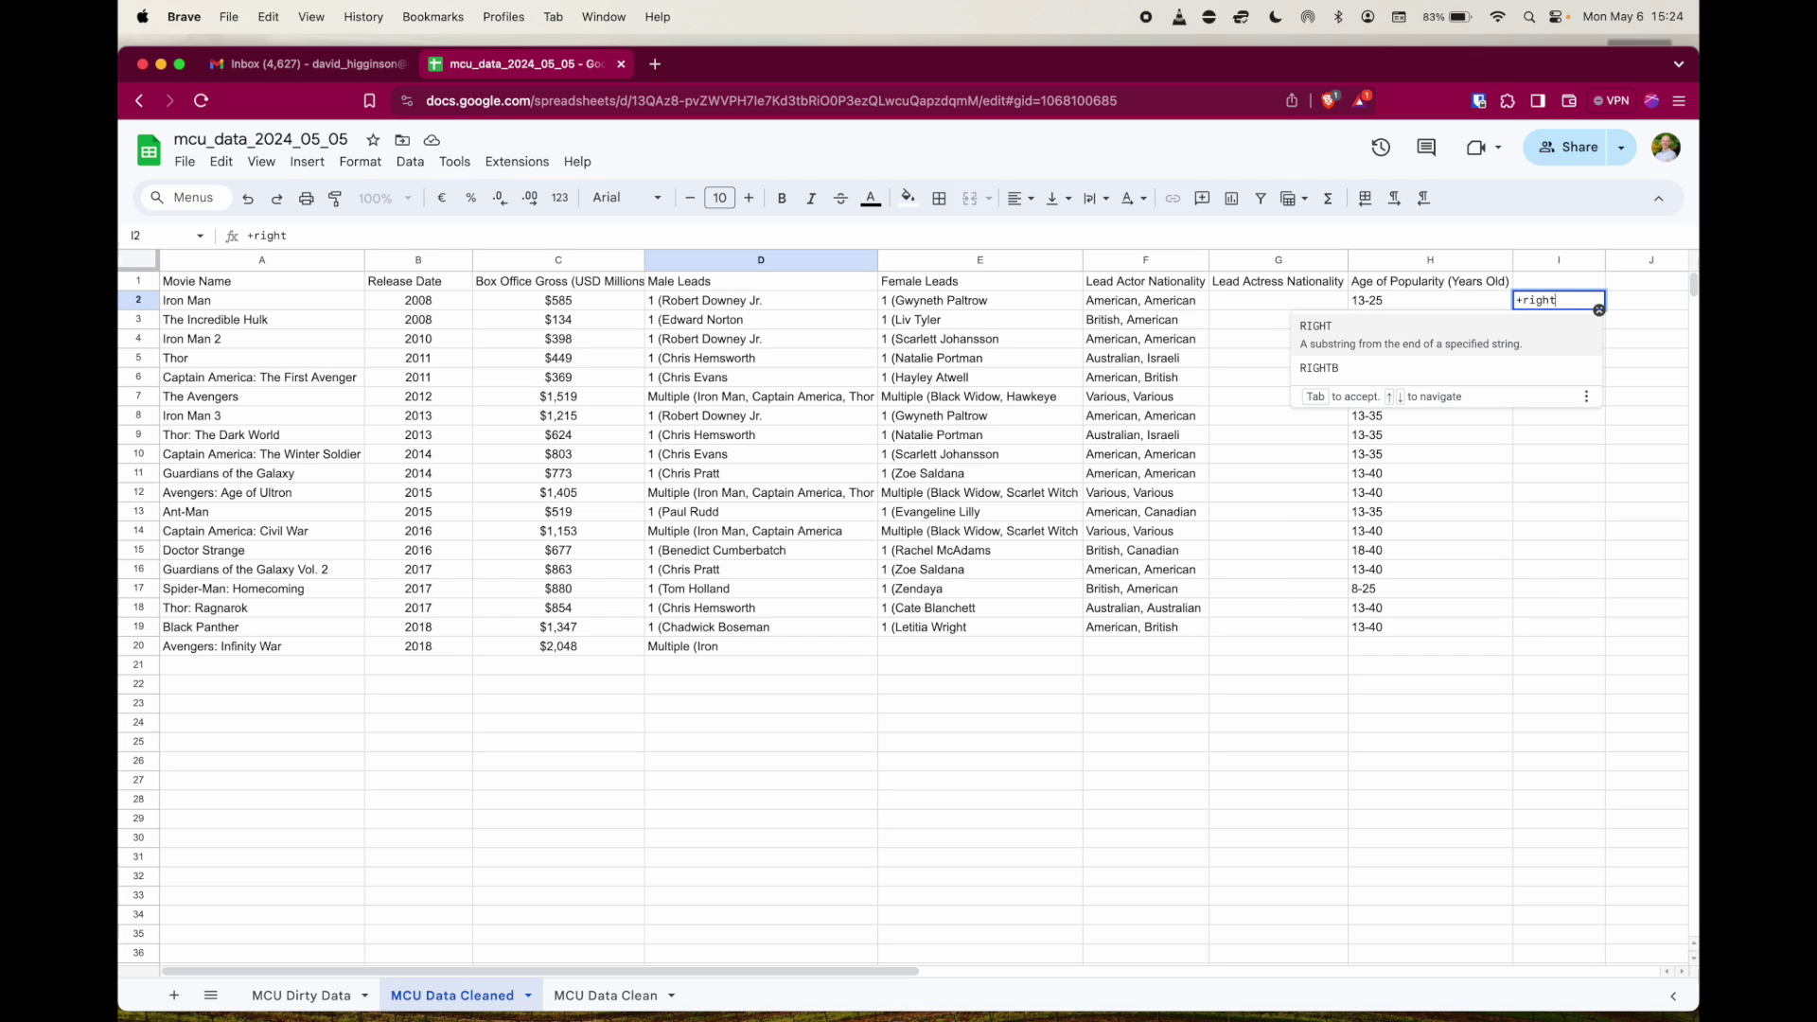
key("BackSpace")
key("BackSpace")
key("BackSpace")
key("BackSpace")
key("BackSpace")
key("BackSpace")
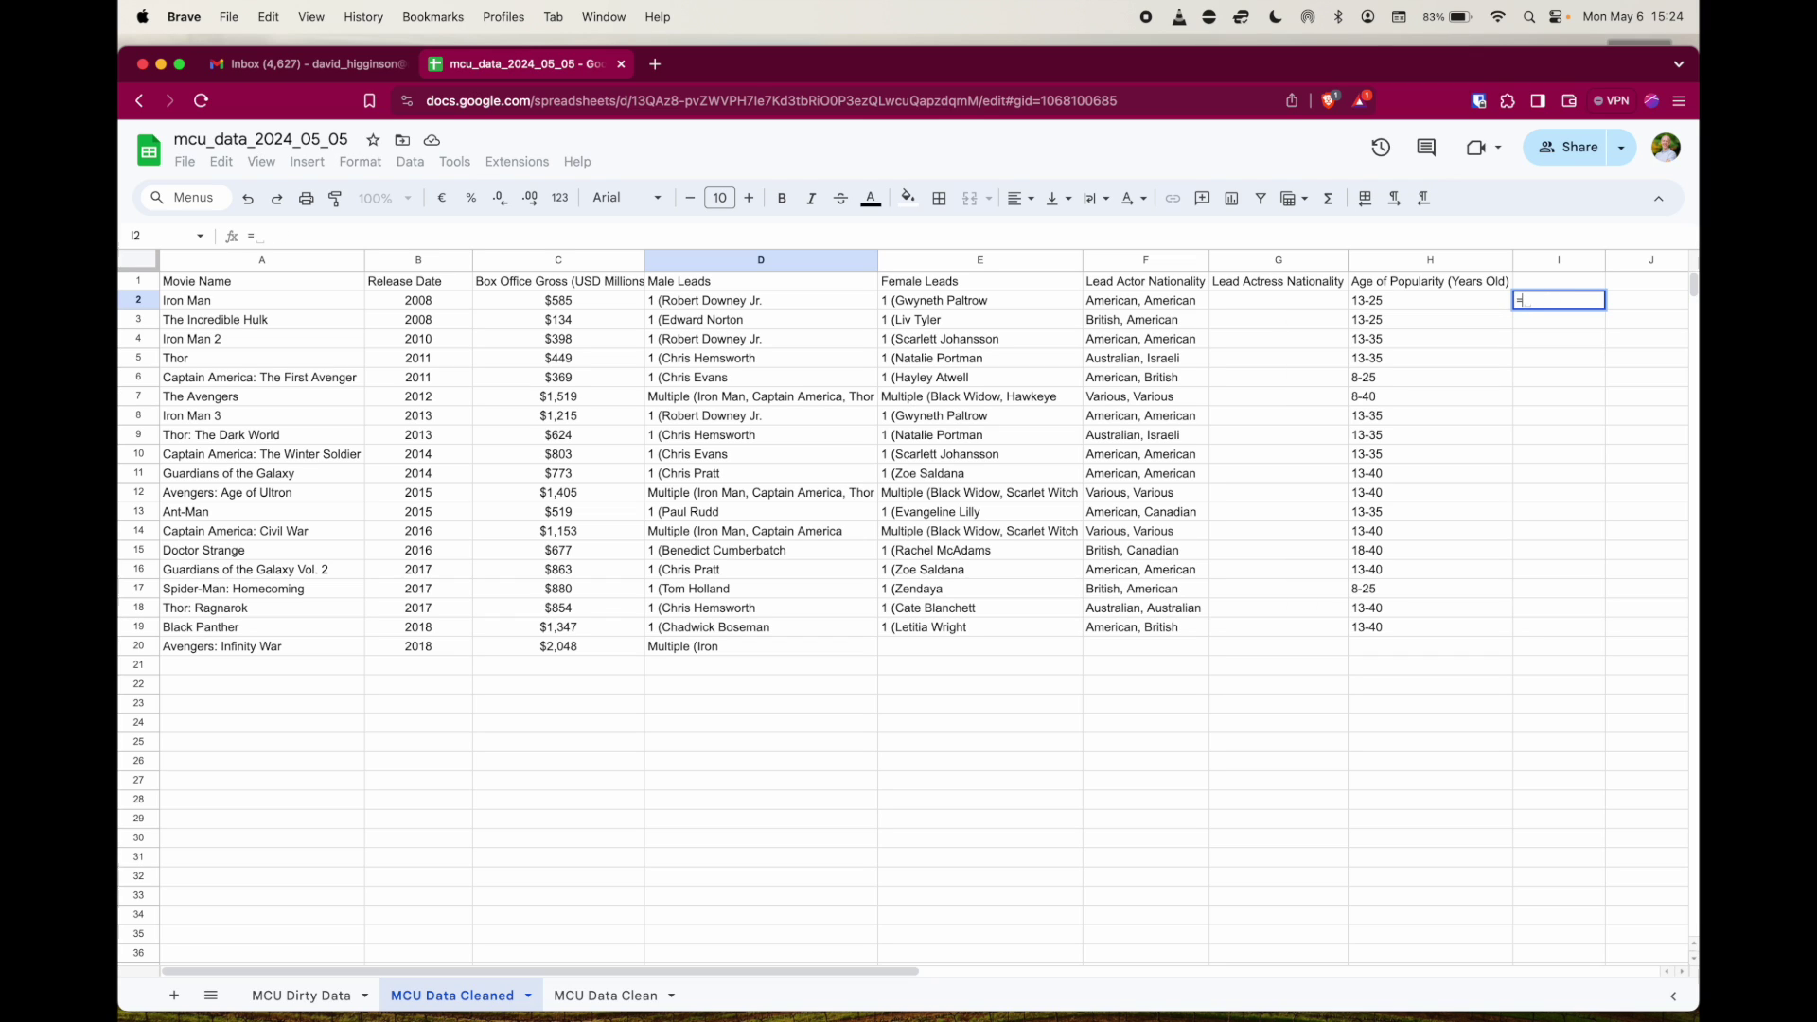
type("=right")
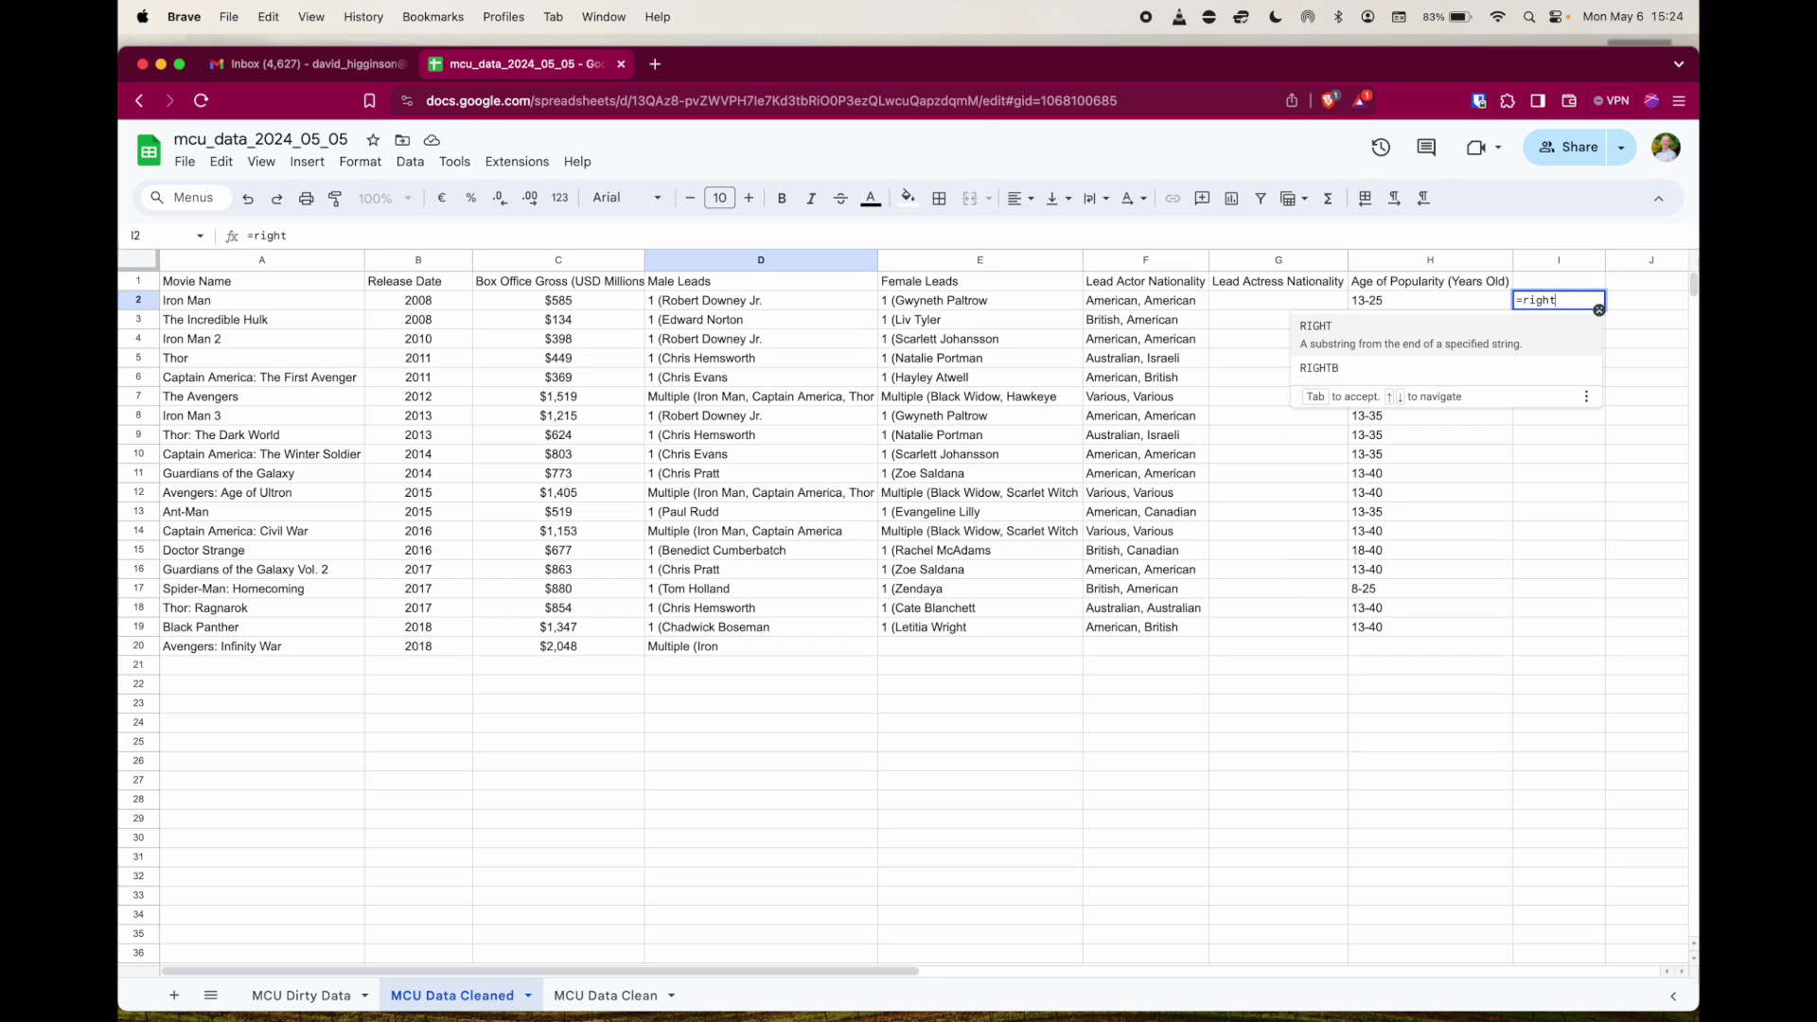
type("(")
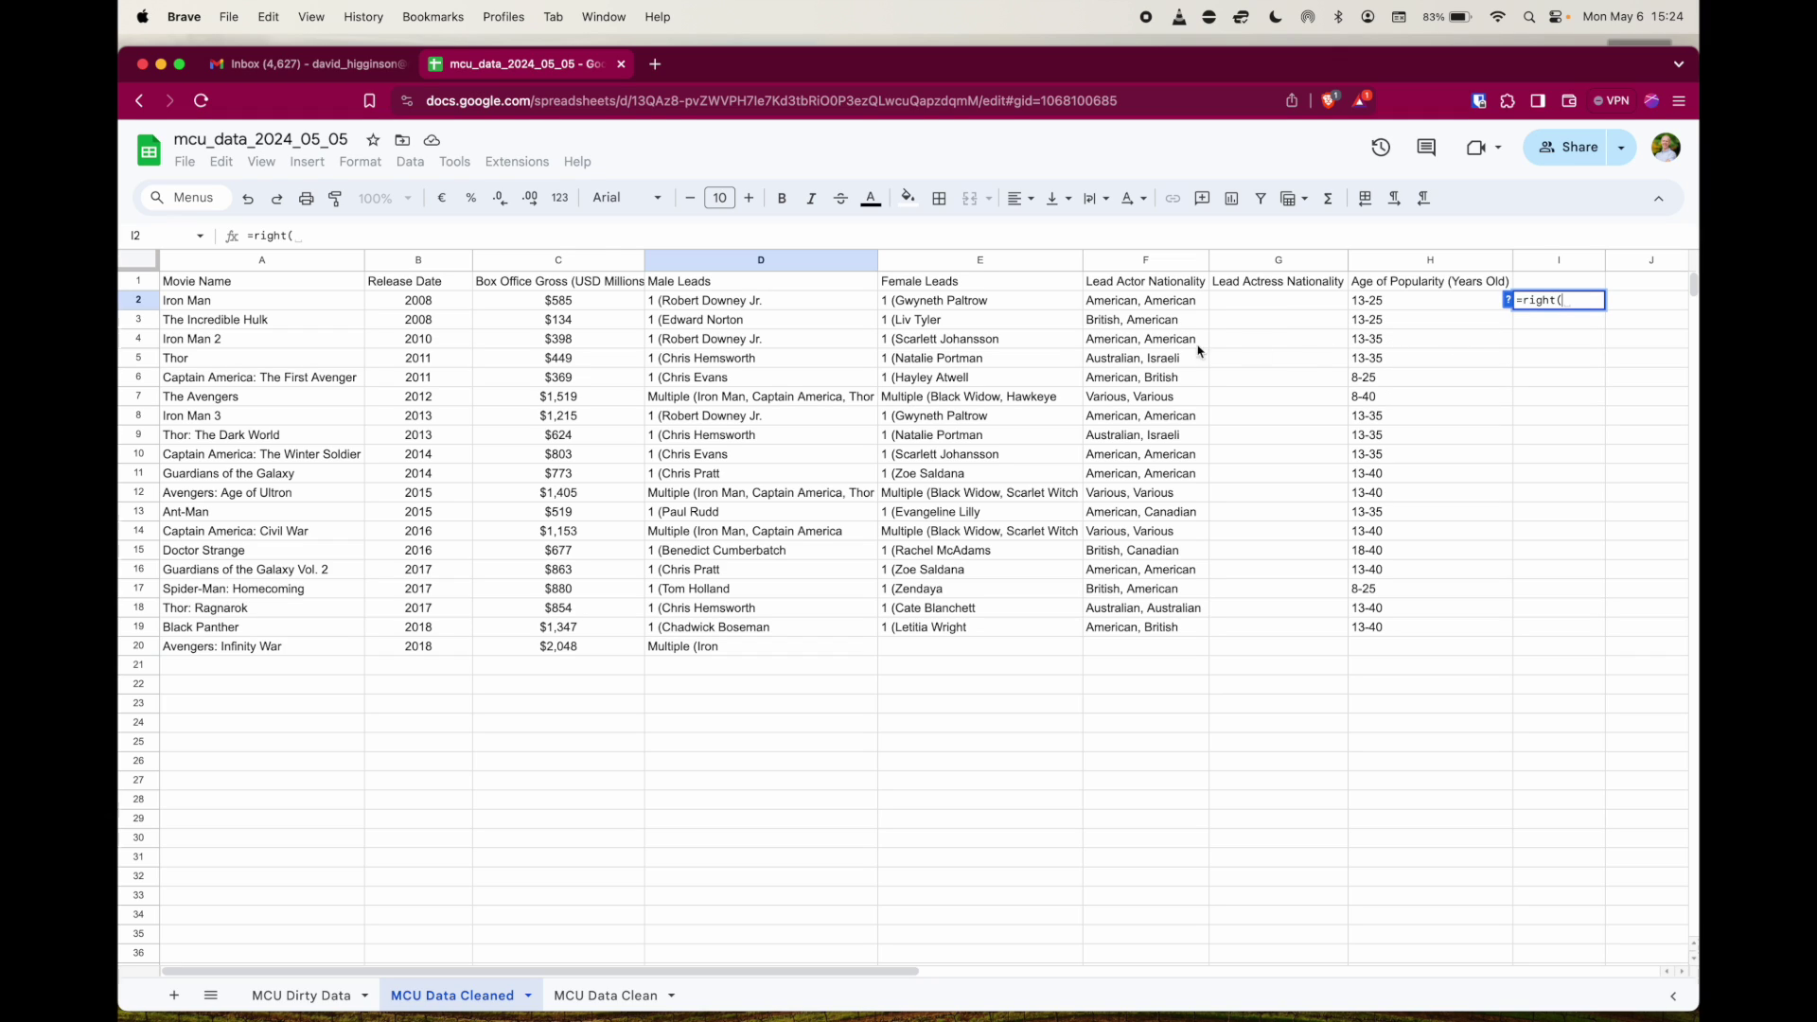
left_click(573, 303)
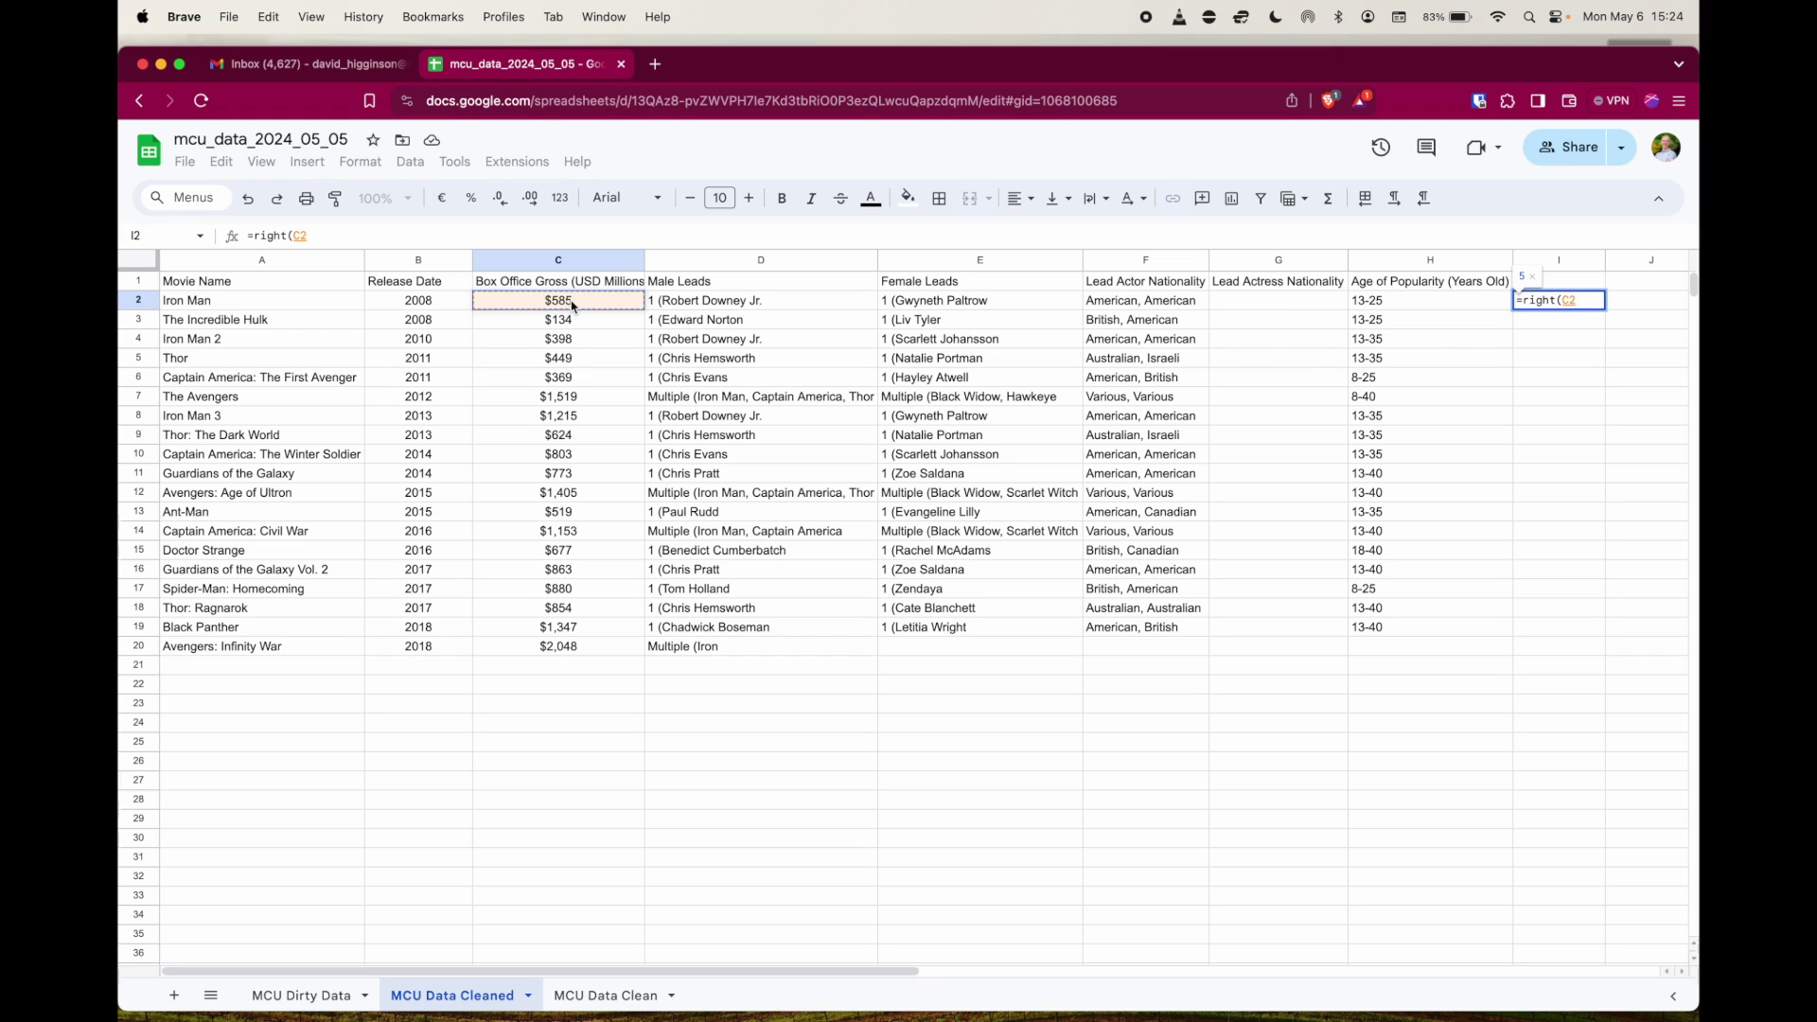
left_click(800, 301)
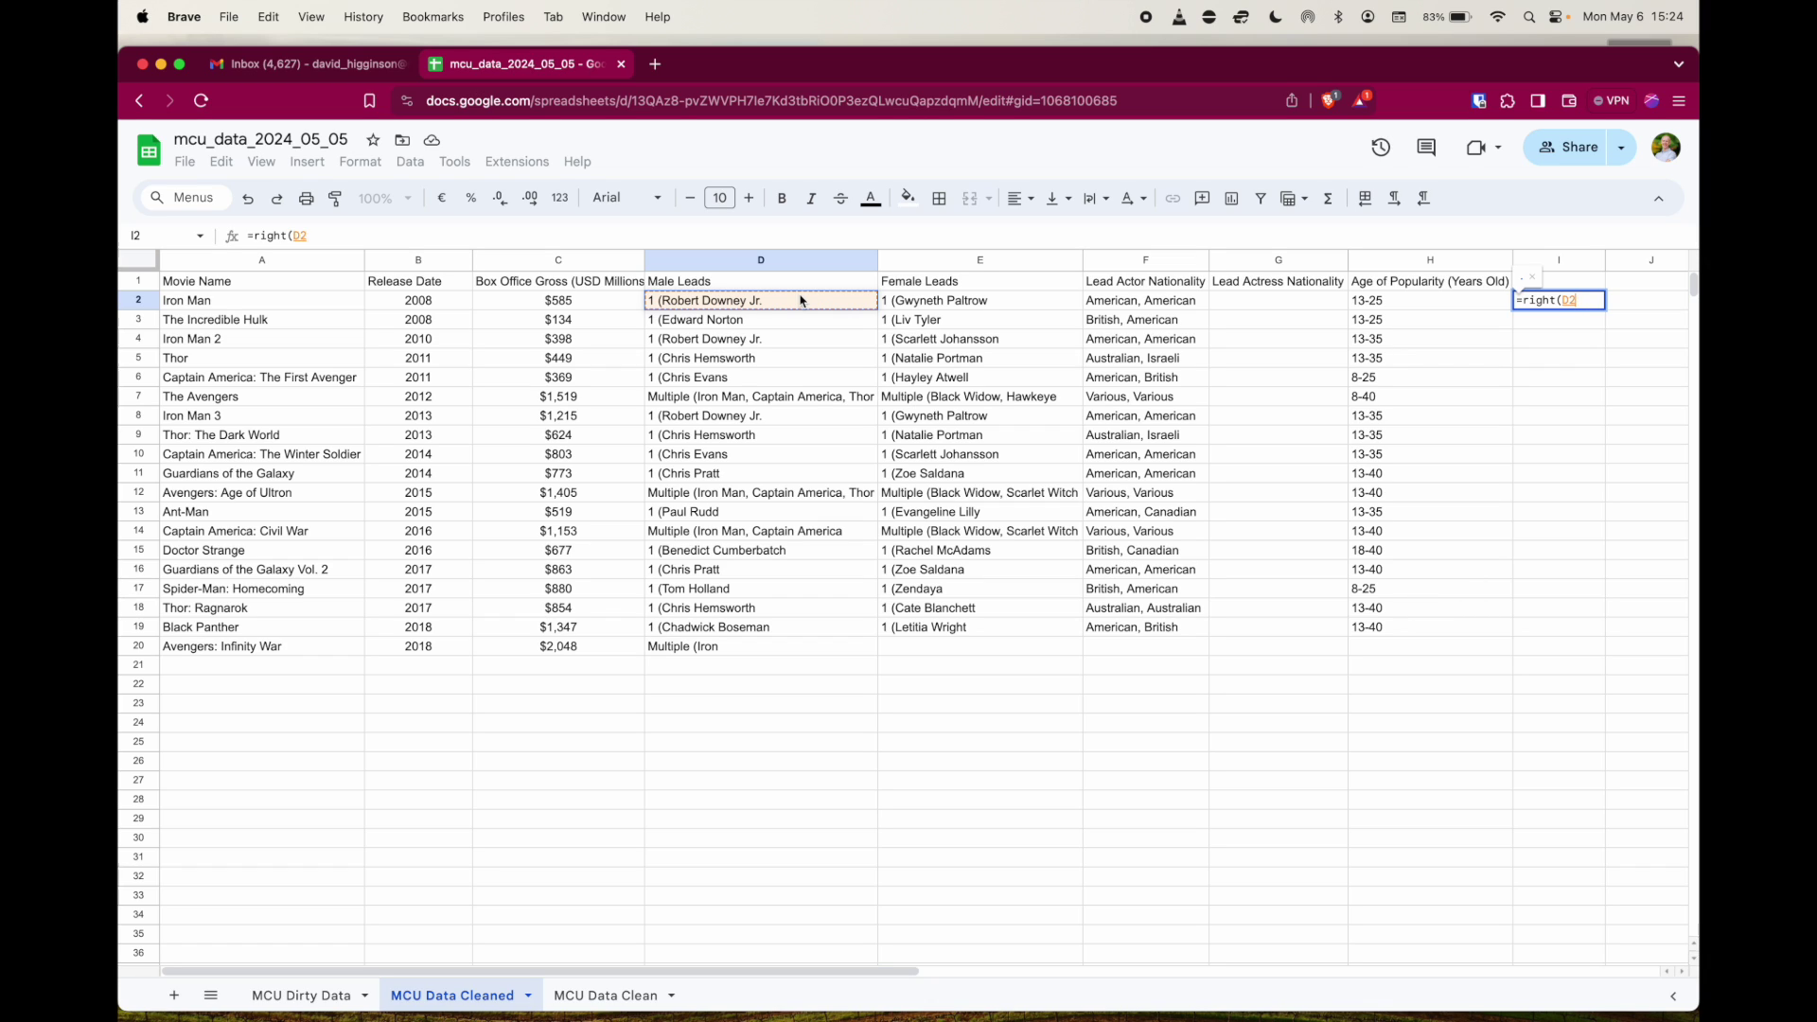
type(", LEN")
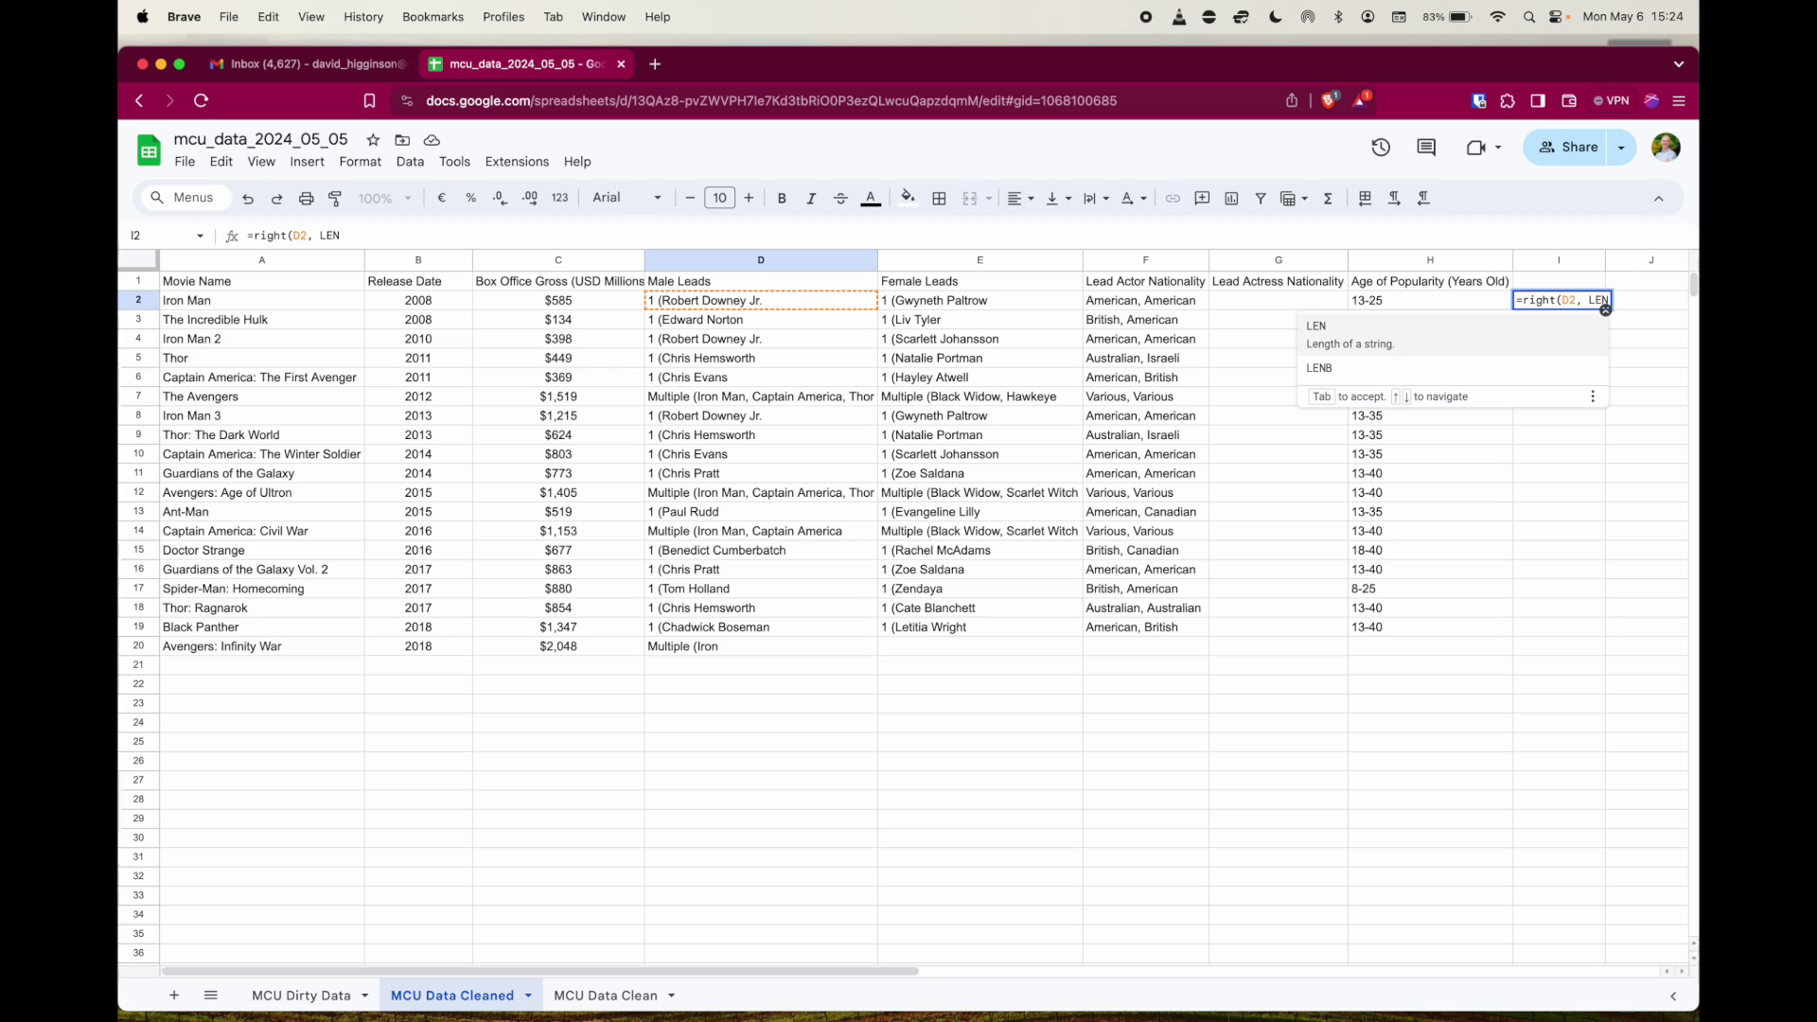
type("(")
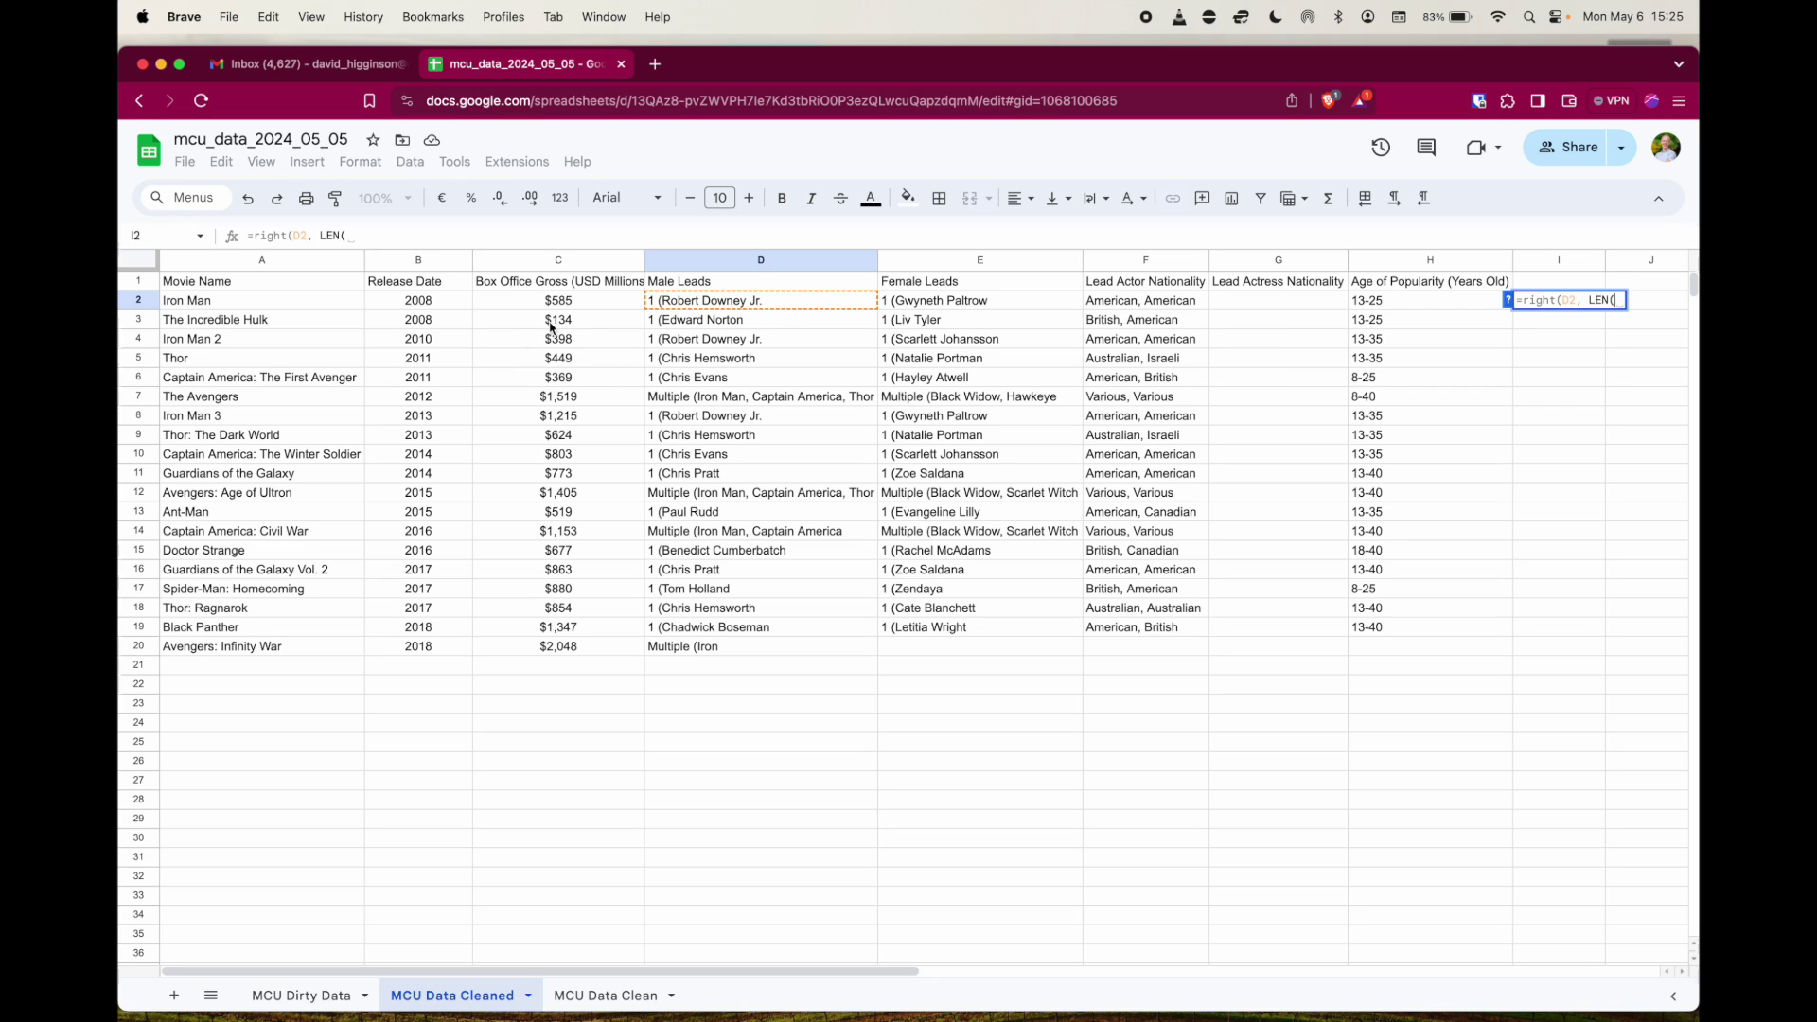
left_click(791, 303)
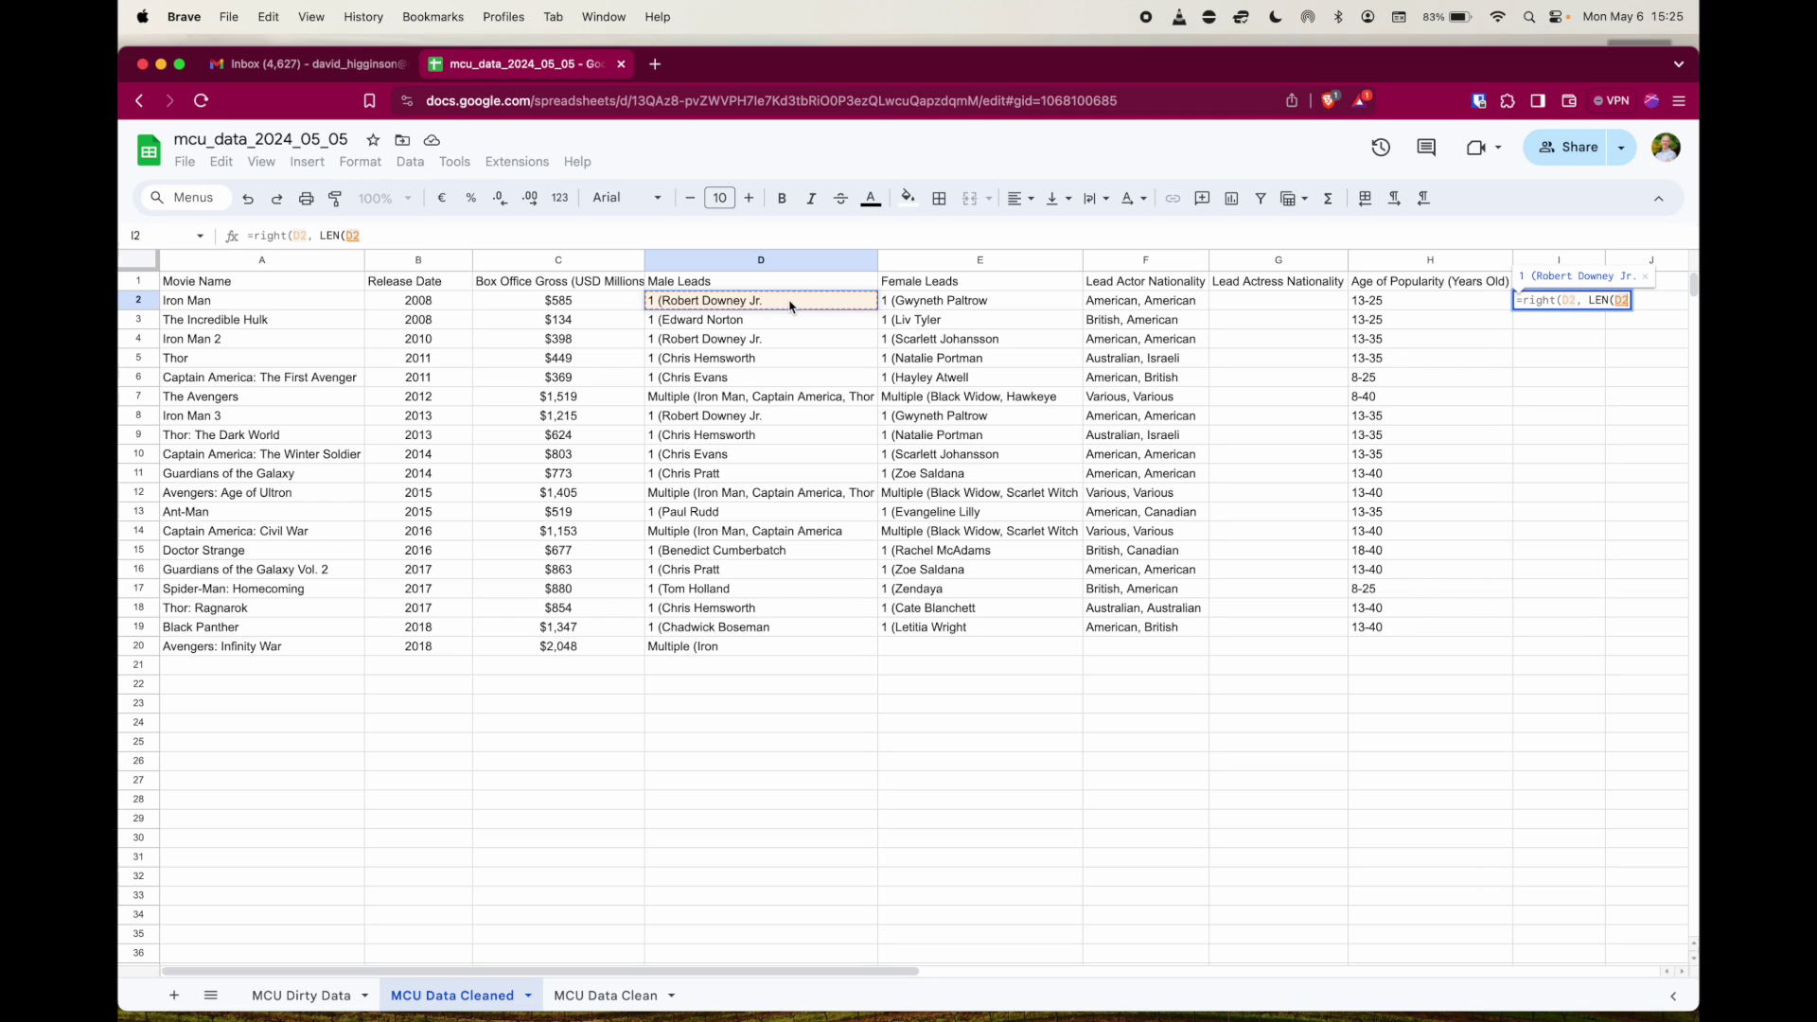
type(")")
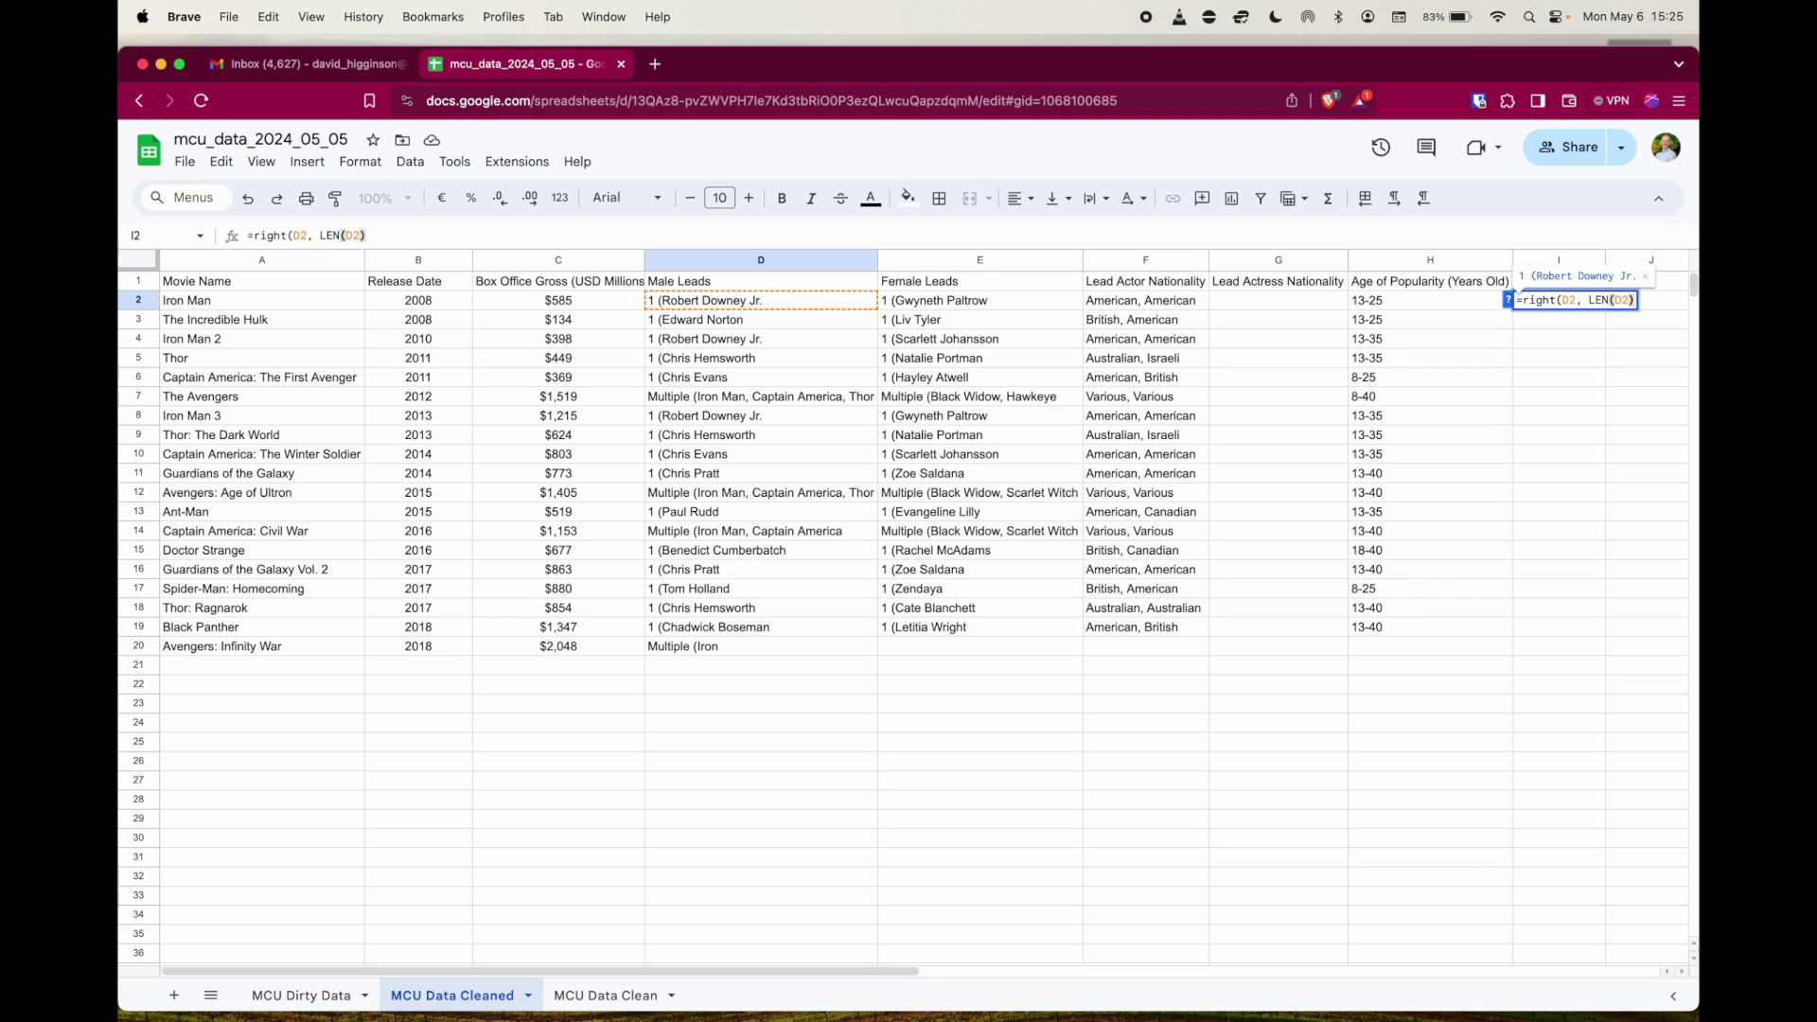
type("-3)")
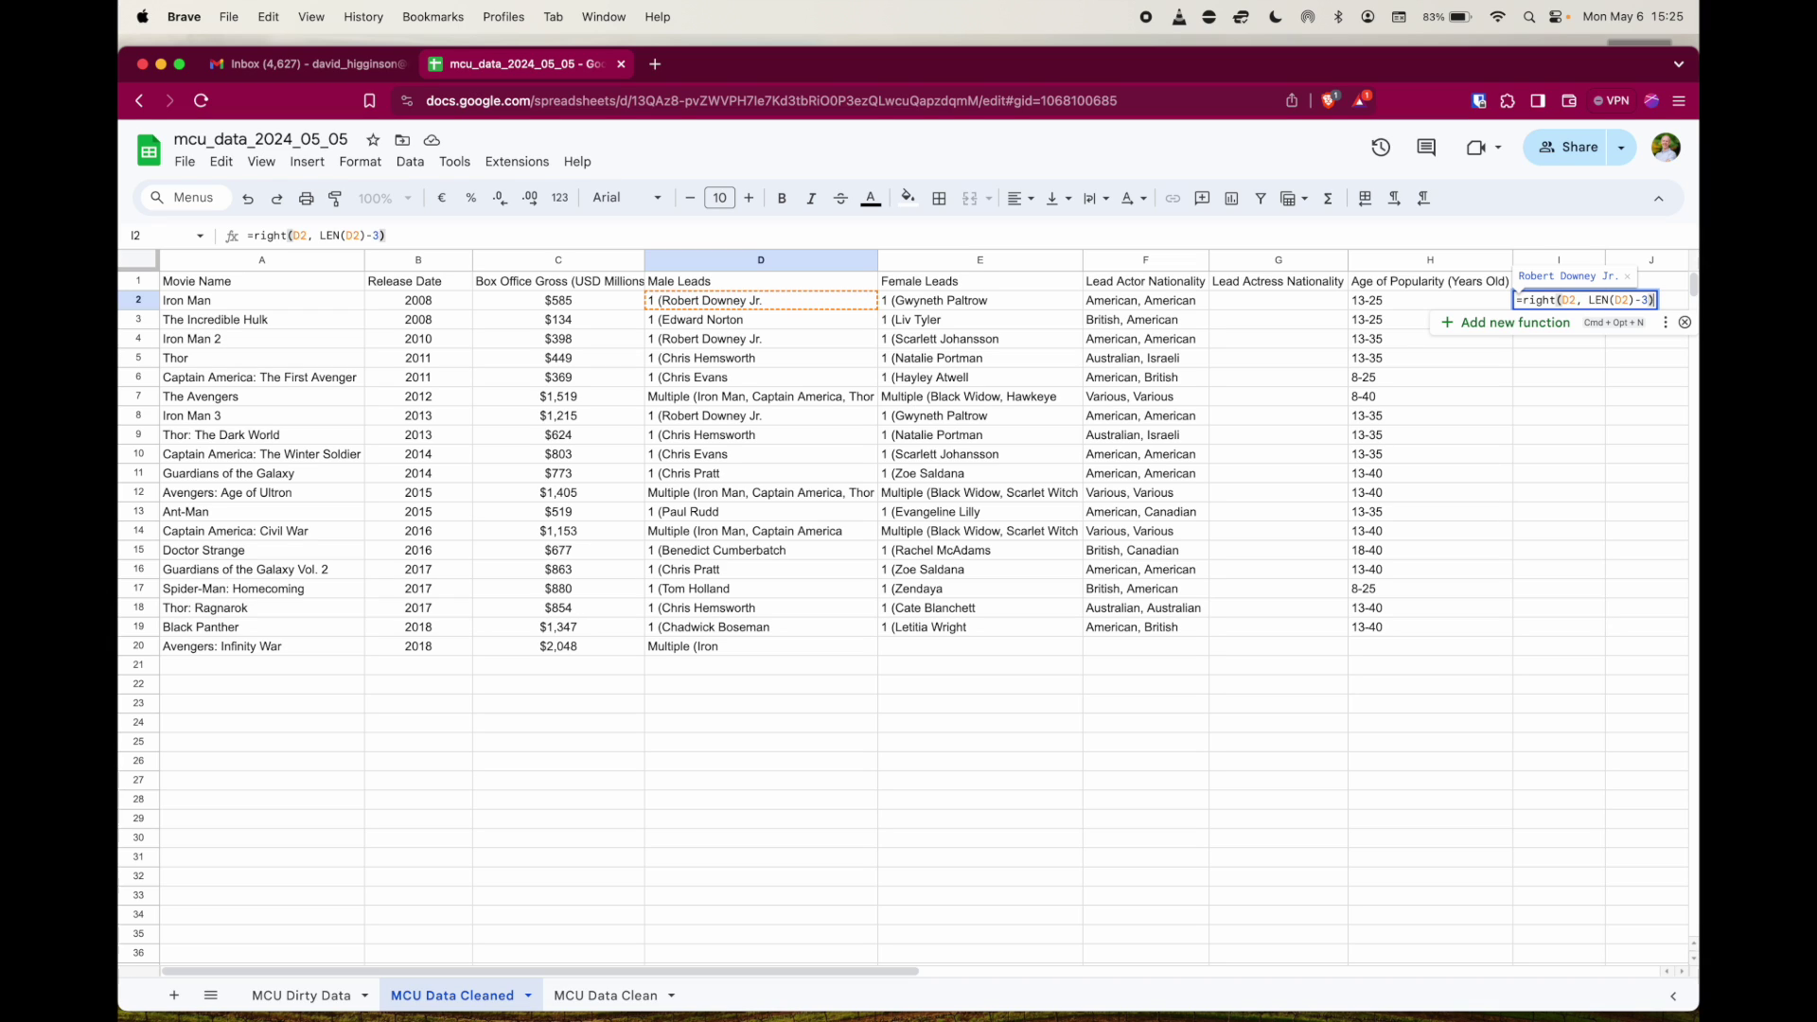
key("Return")
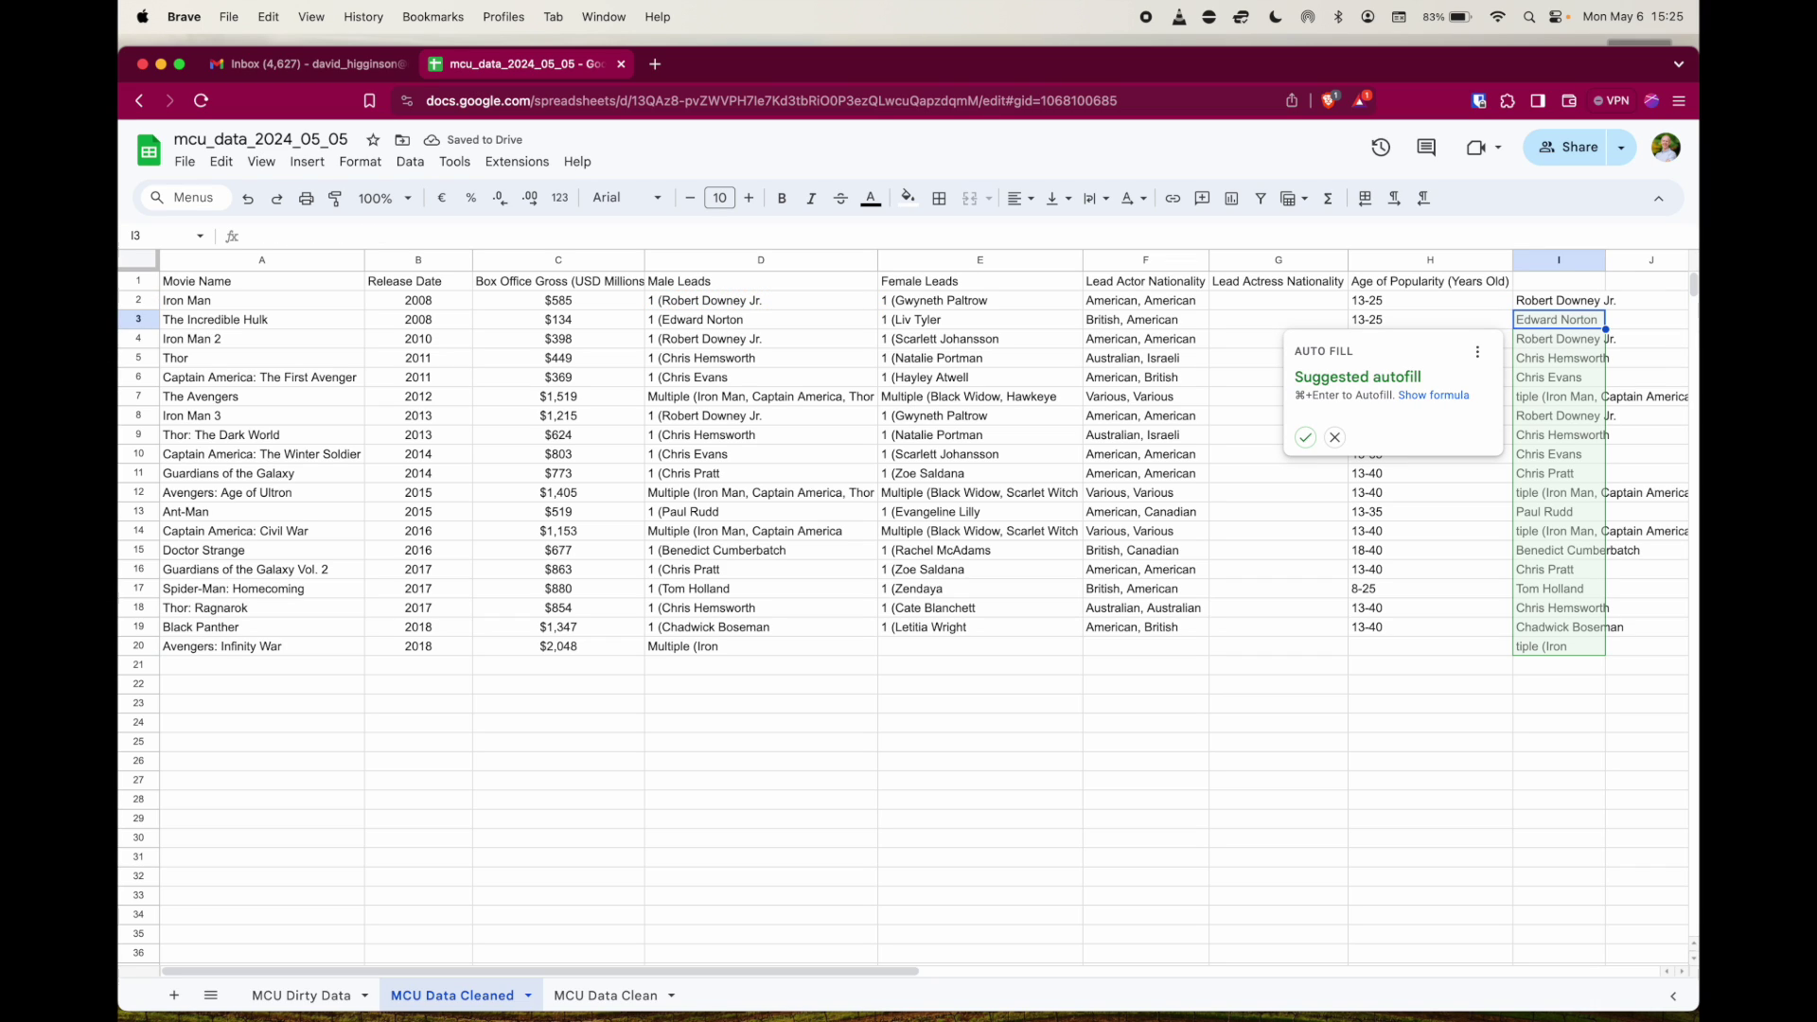
Step: Fill the formula down I2:I20 and paste the cleaned names into D2:D20 as values
left_click(1307, 438)
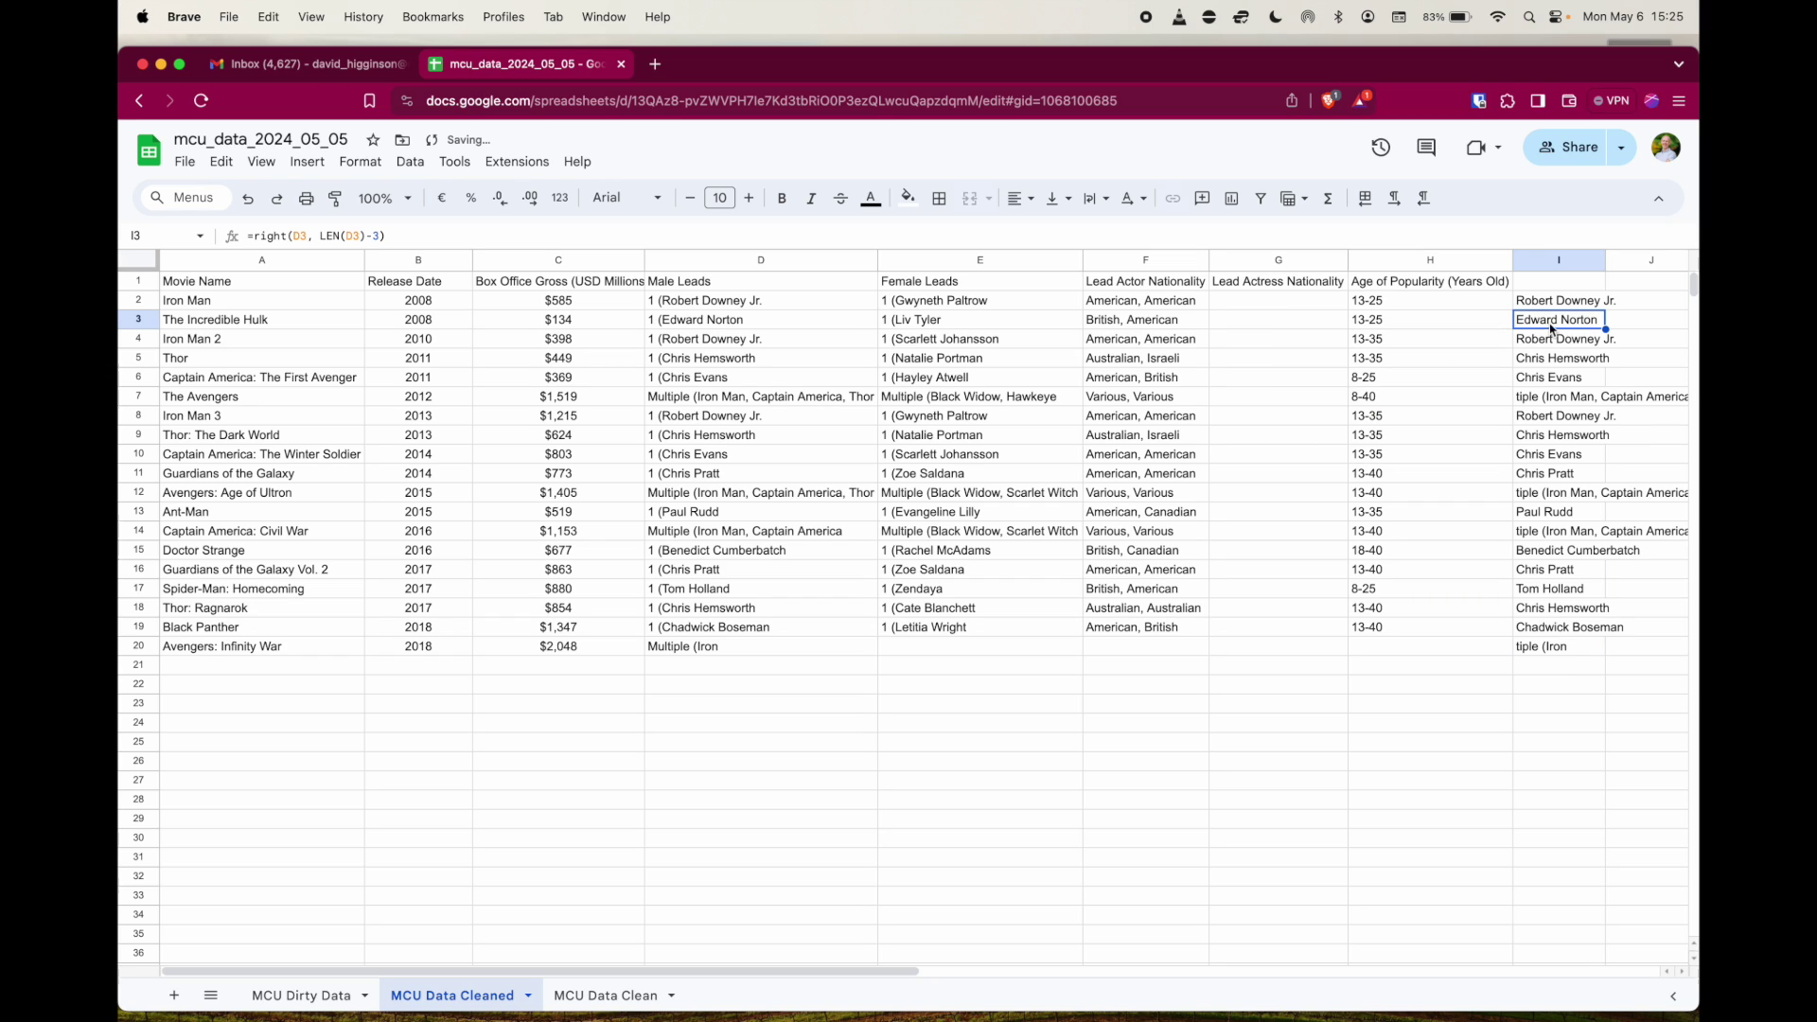
left_click_drag(1557, 305, 1569, 653)
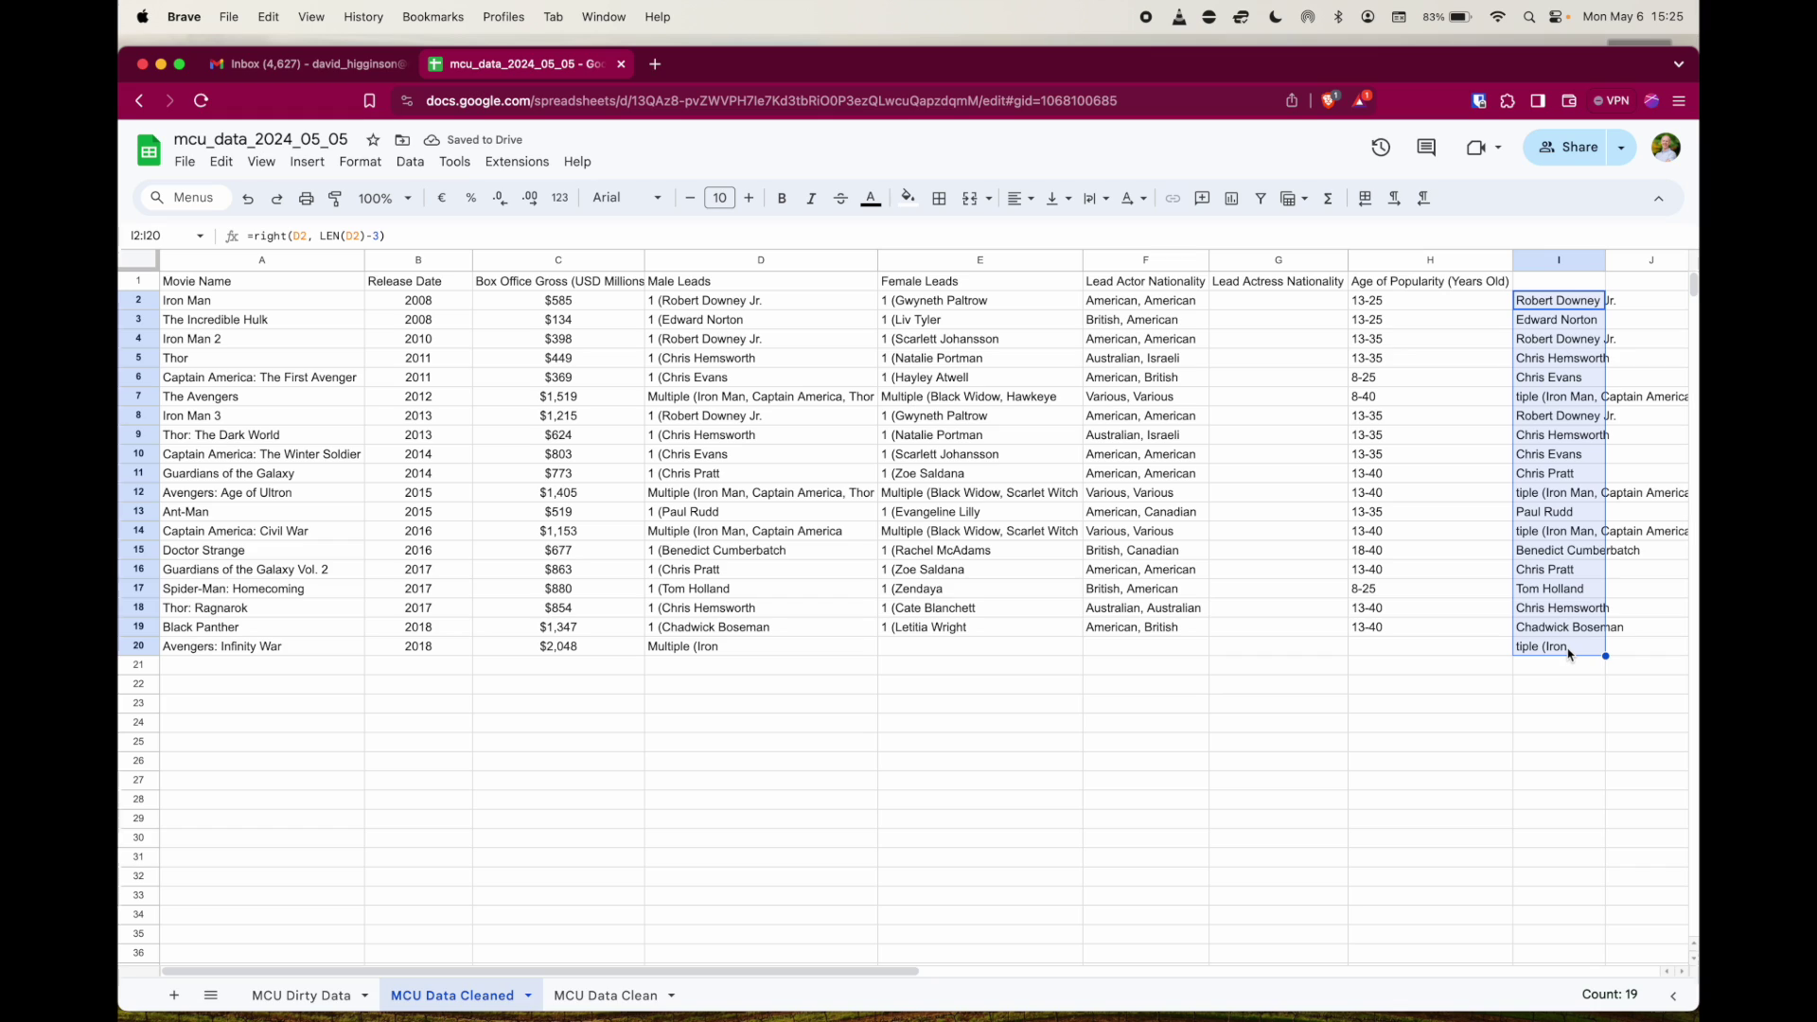
key("cmd+c")
left_click(746, 303)
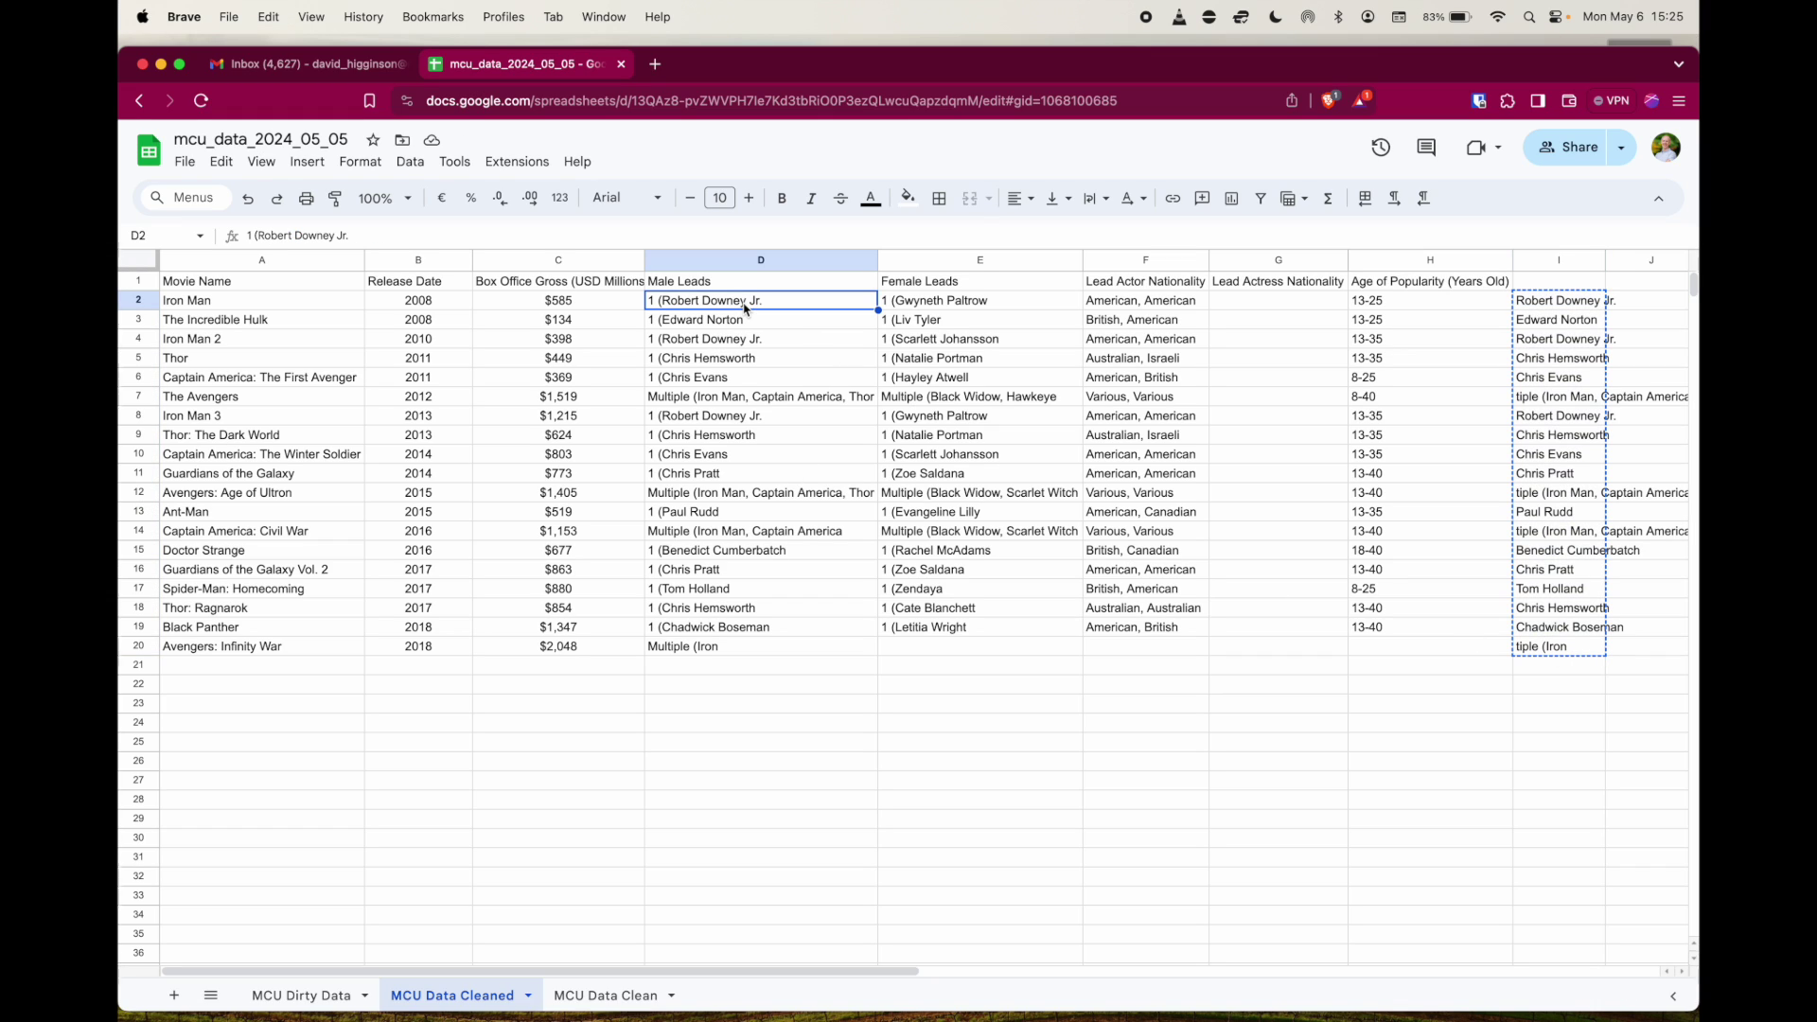
left_click(222, 162)
mouse_move(272, 355)
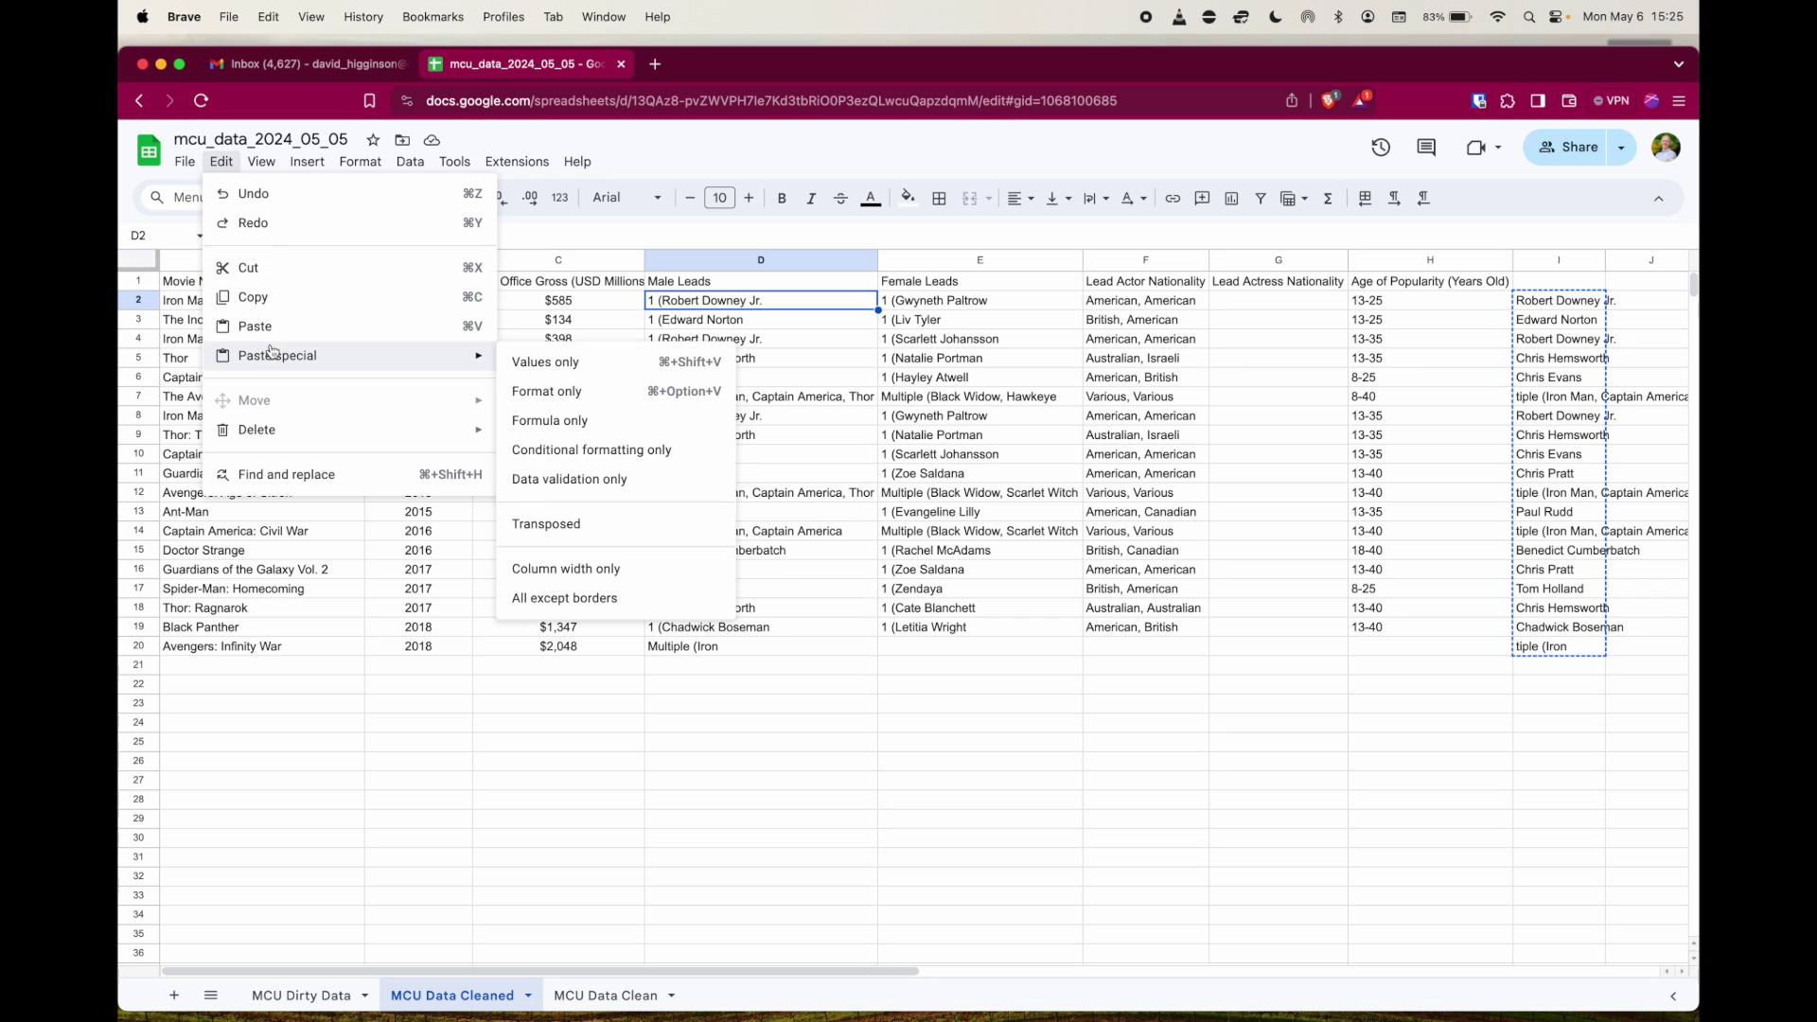
left_click(581, 364)
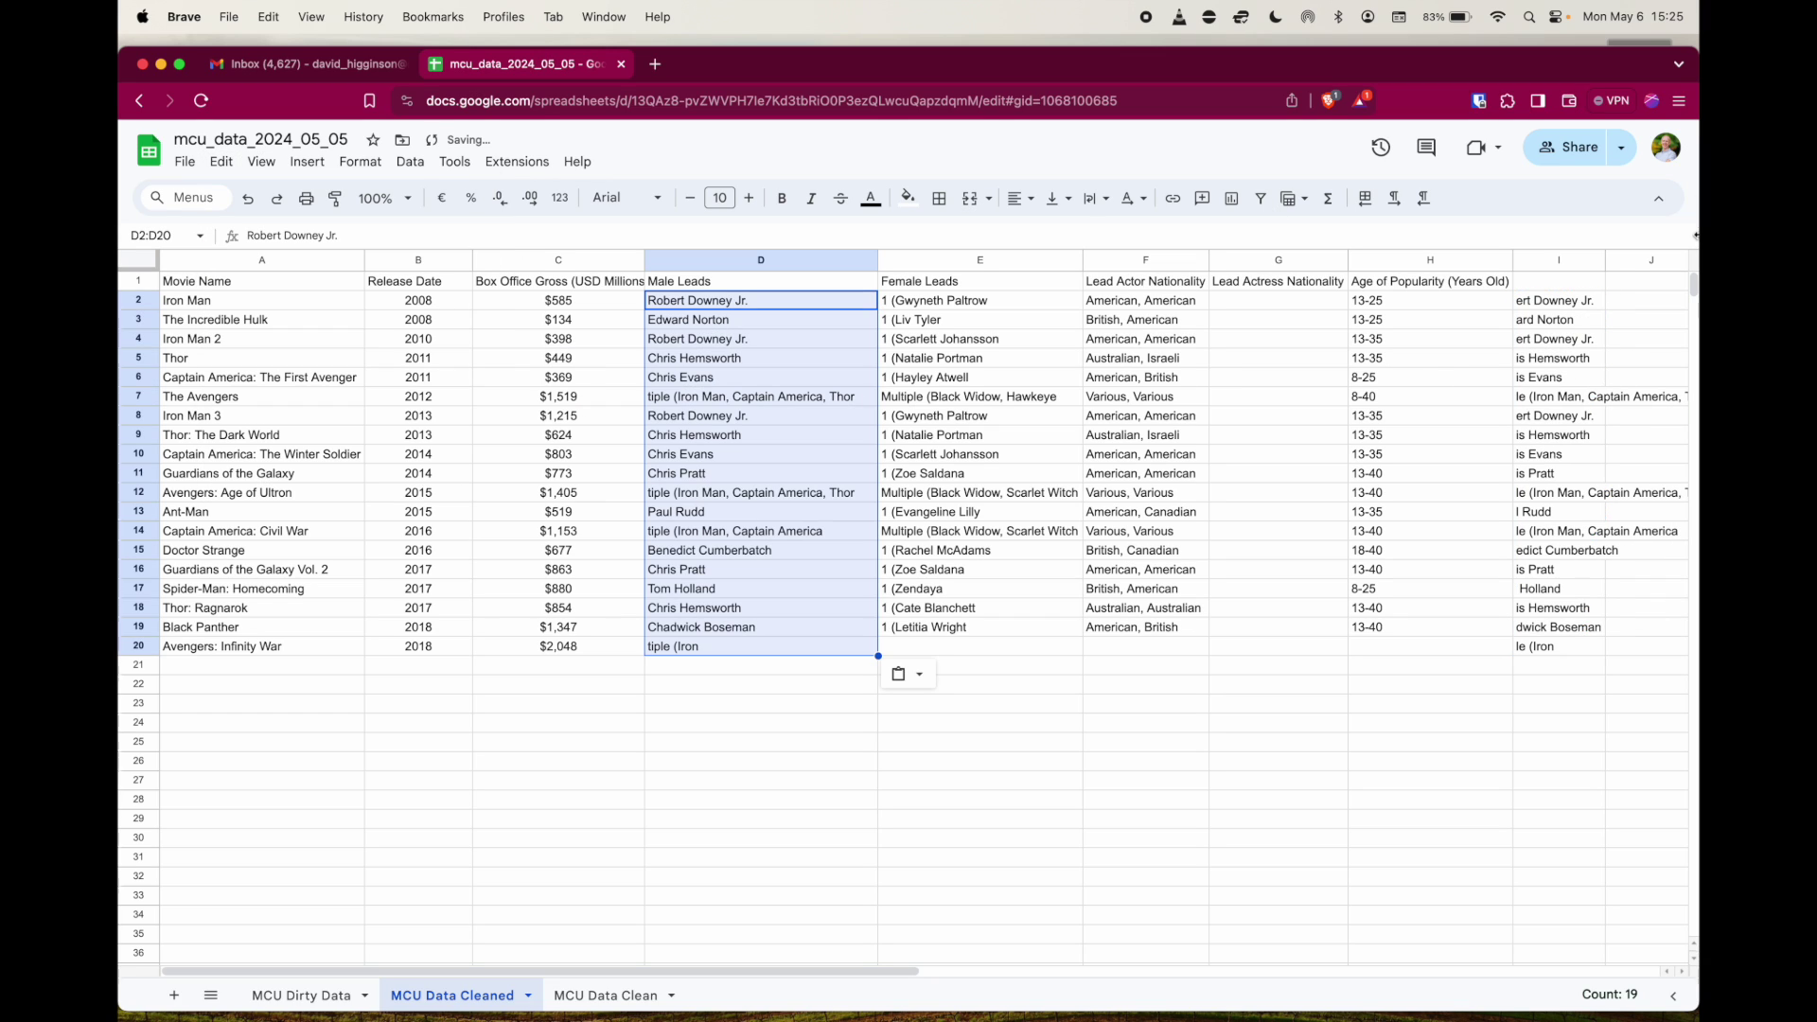
left_click(1558, 305)
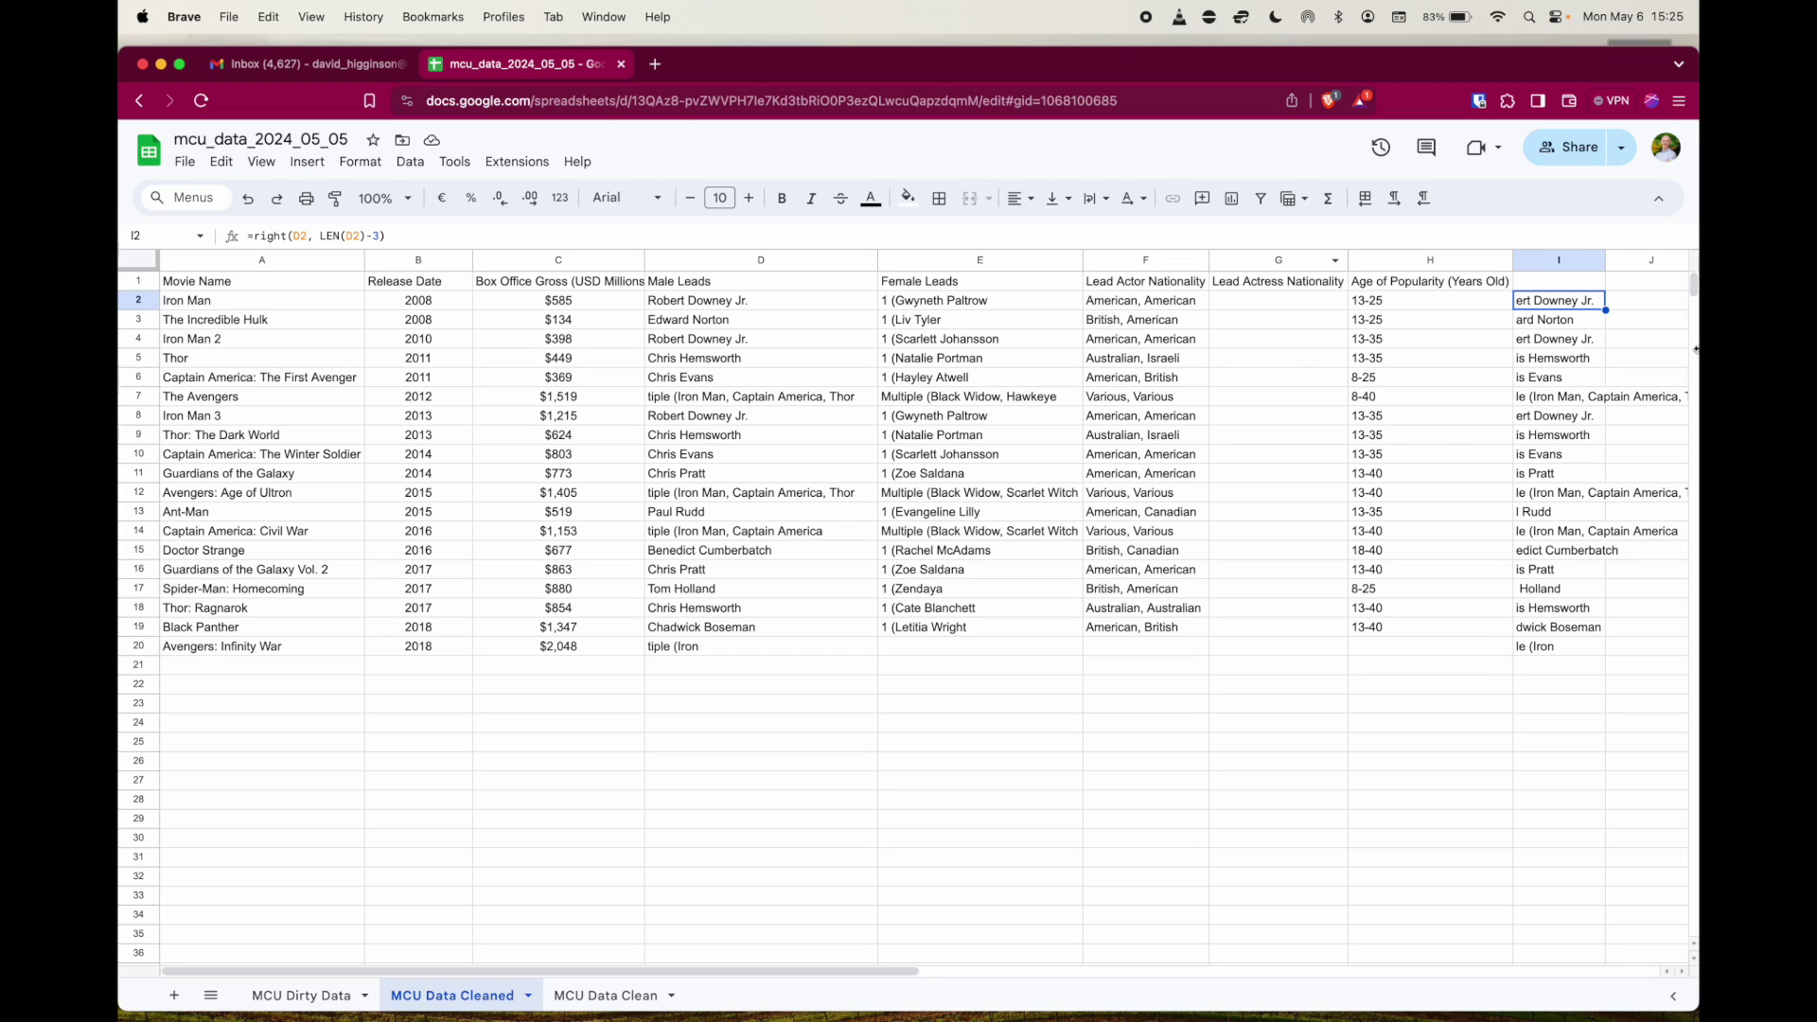
Step: Change the I2 formula to reference E2 and fill it down to I20
left_click(296, 236)
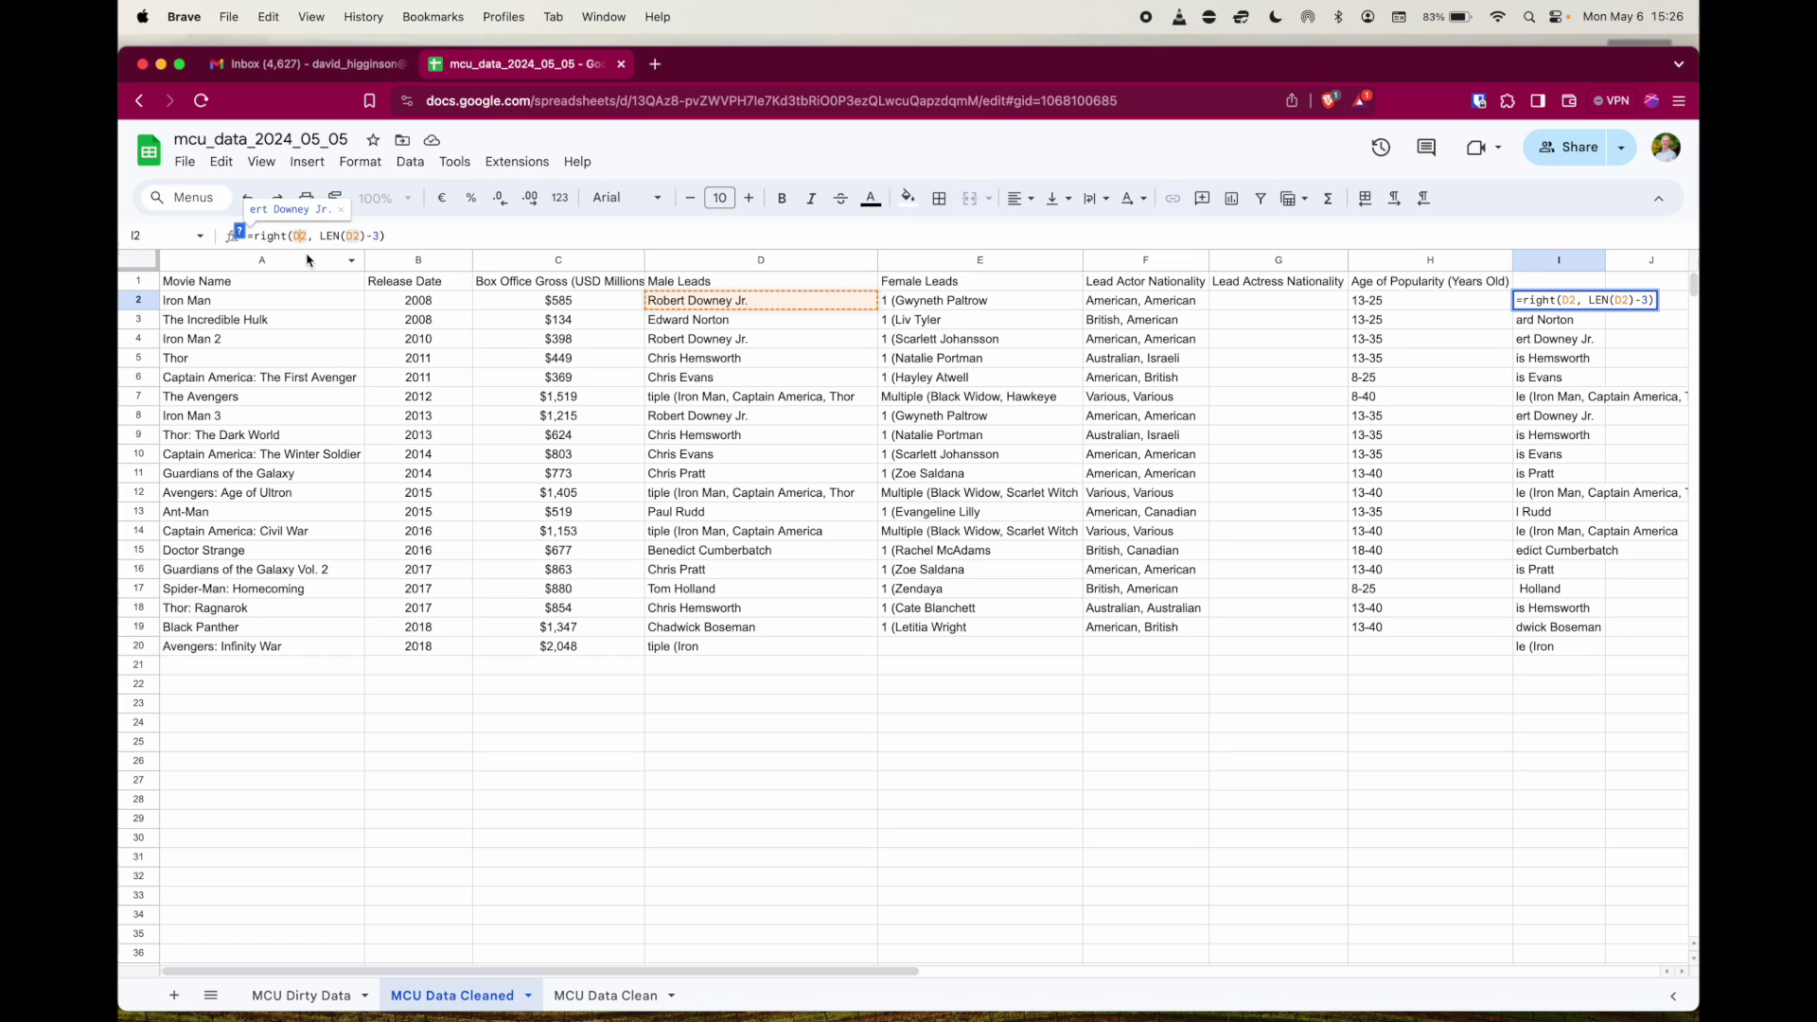
key("Right")
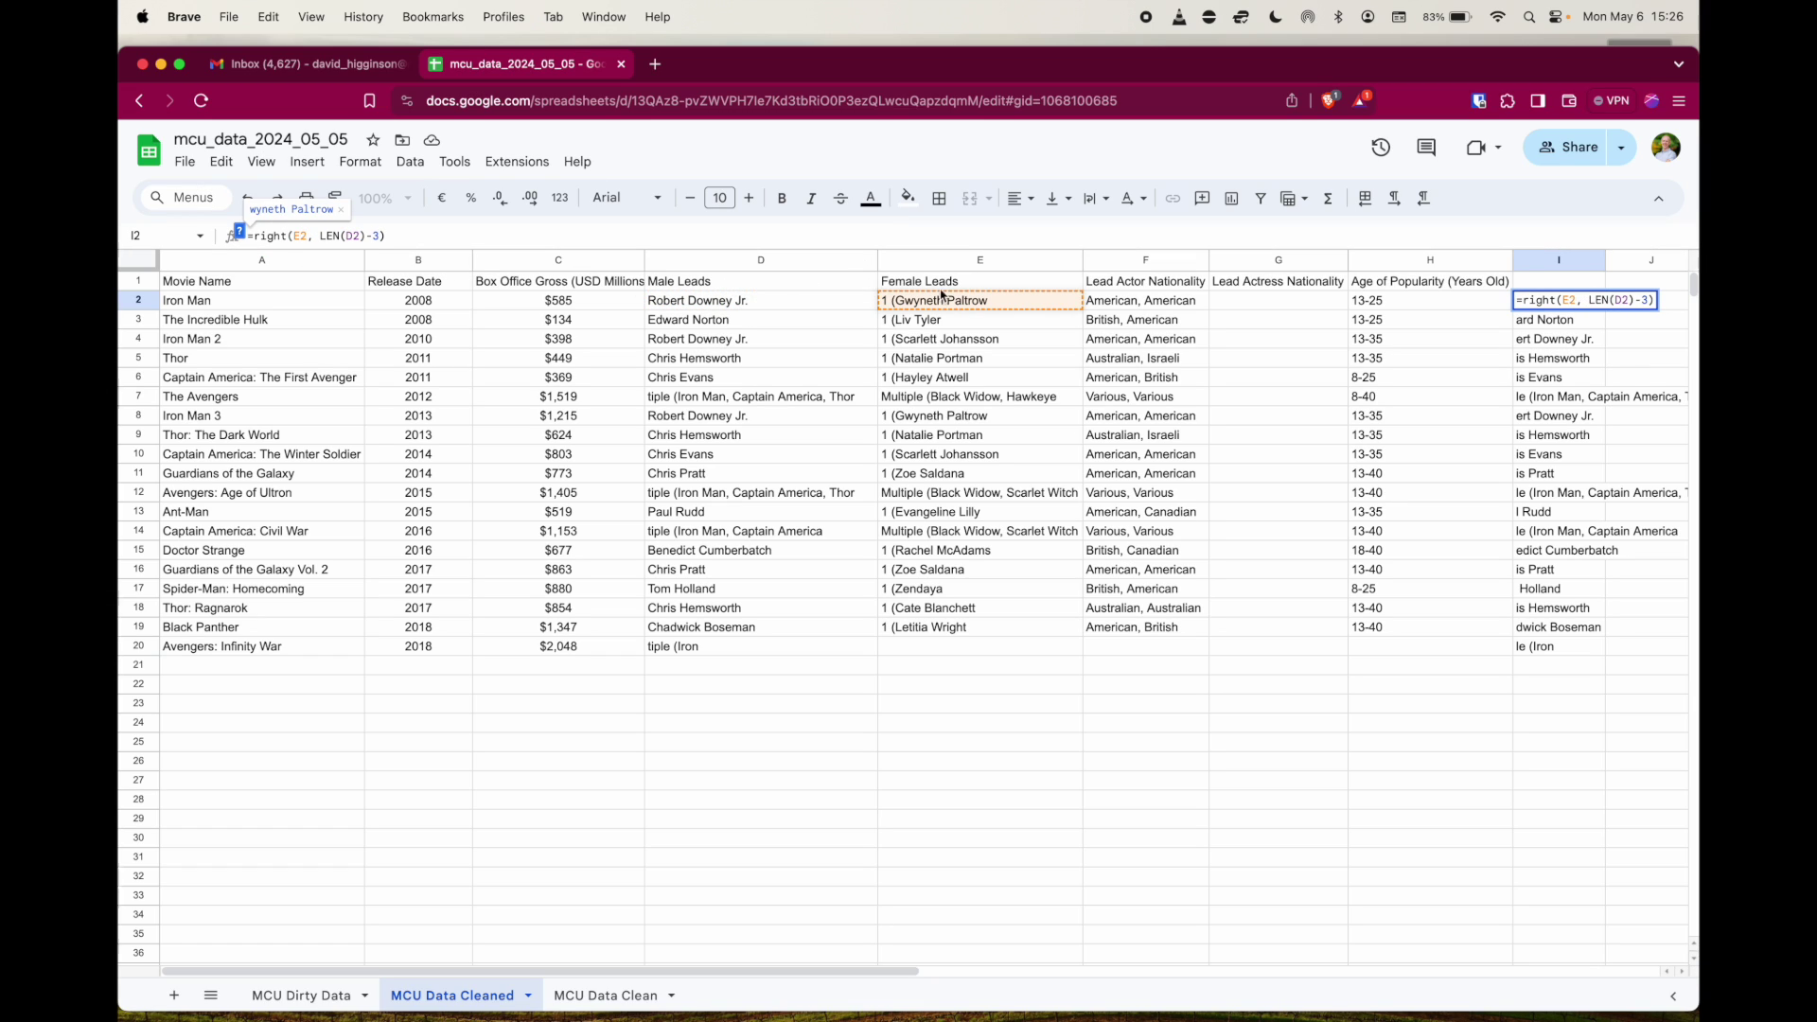
left_click(356, 237)
key("BackSpace")
type("E")
key("Return")
left_click(1597, 303)
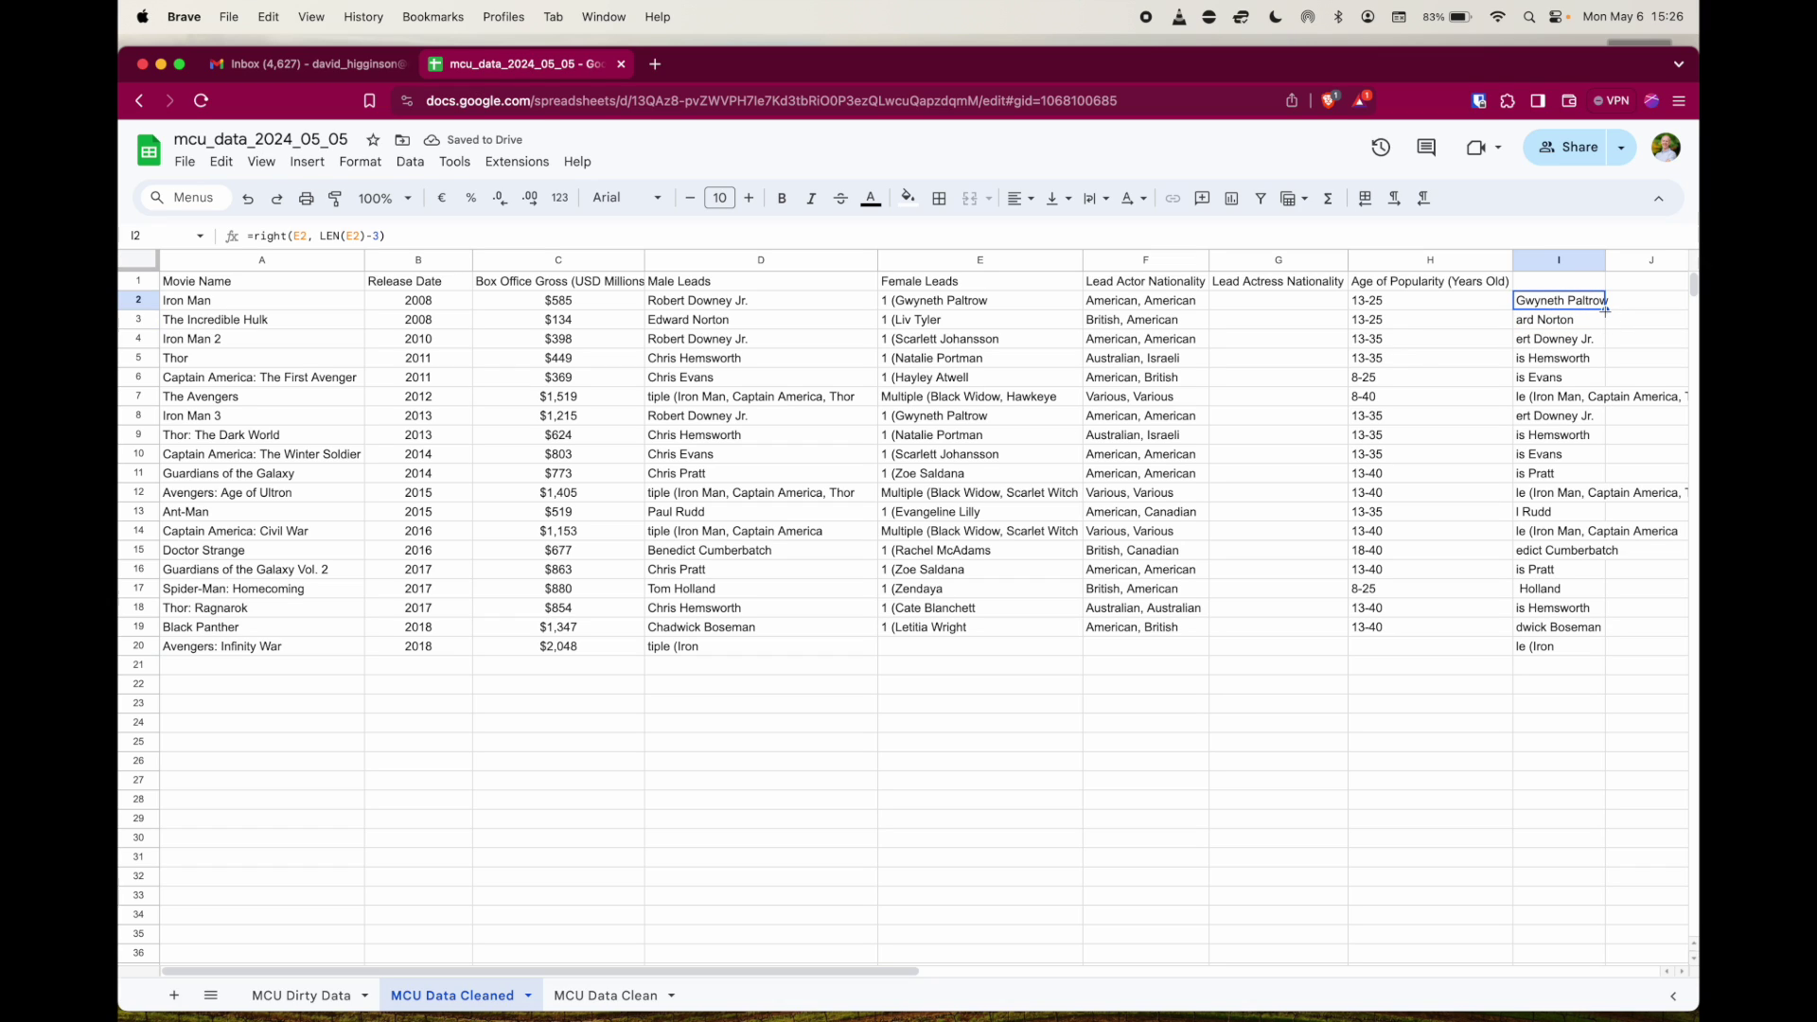
left_click_drag(1605, 308, 1569, 647)
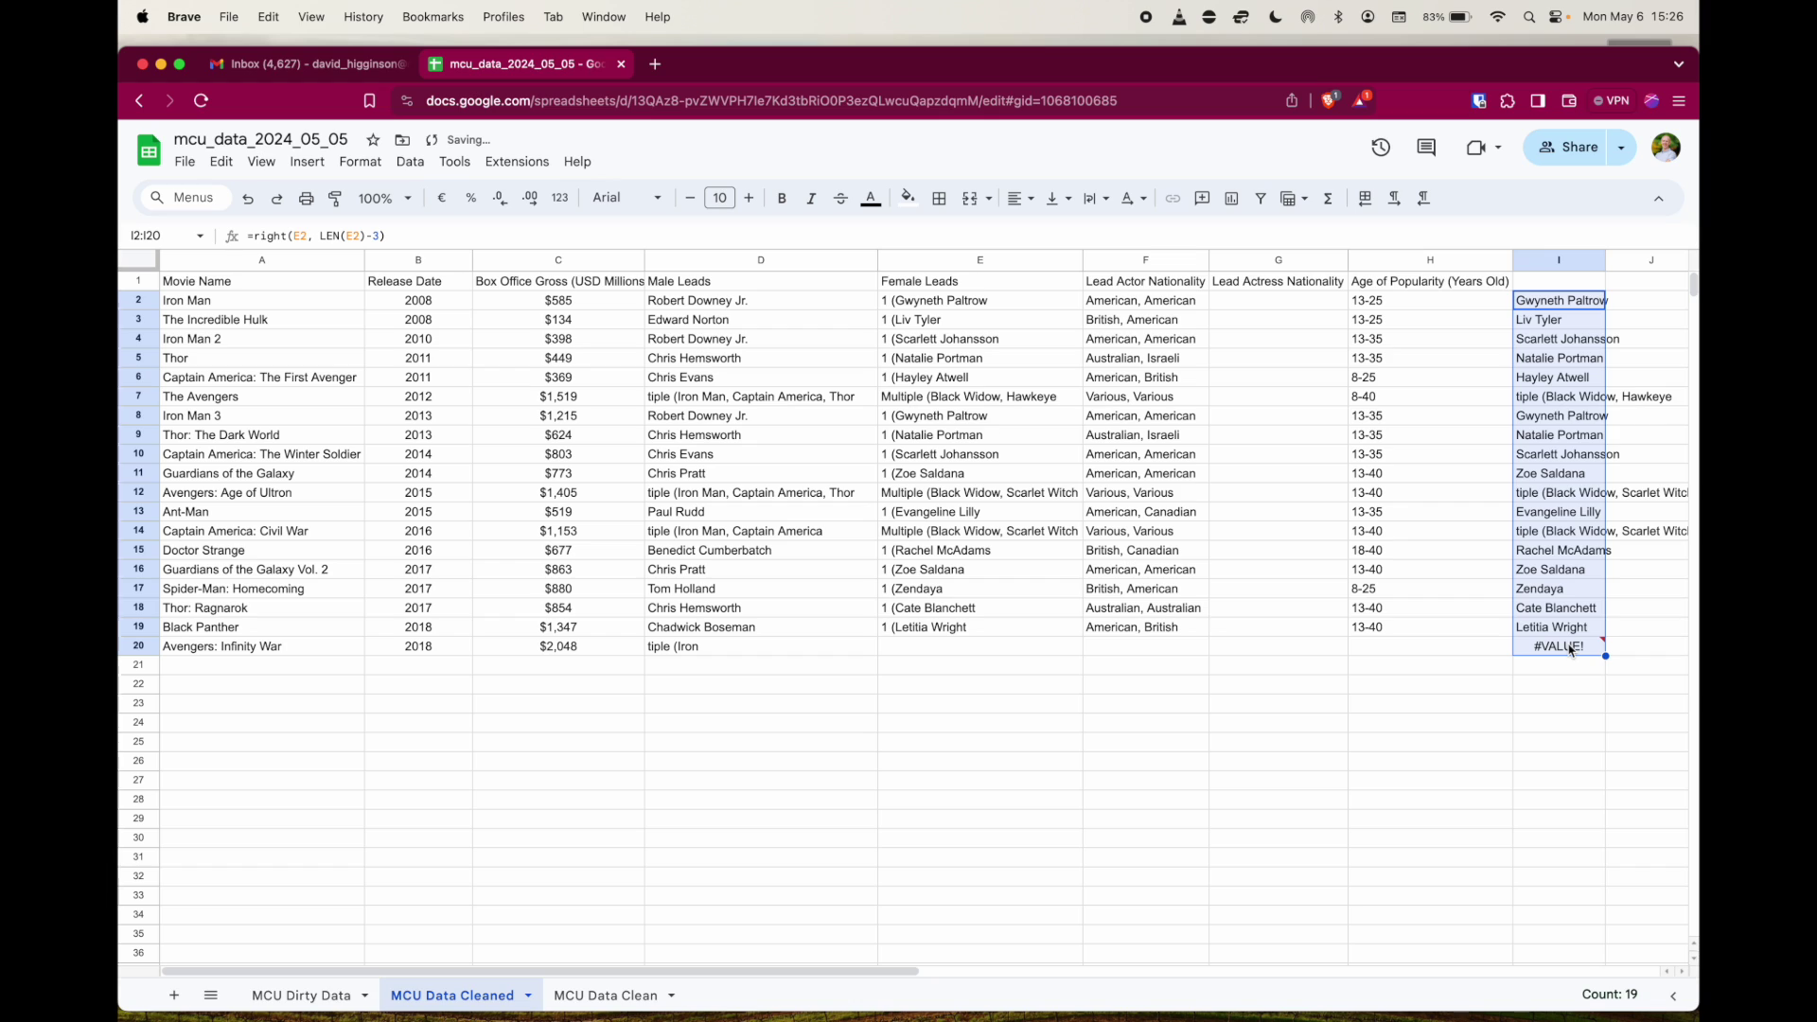
Step: Paste the cleaned actress names into E2:E20 as values only
key("cmd+c")
left_click(961, 305)
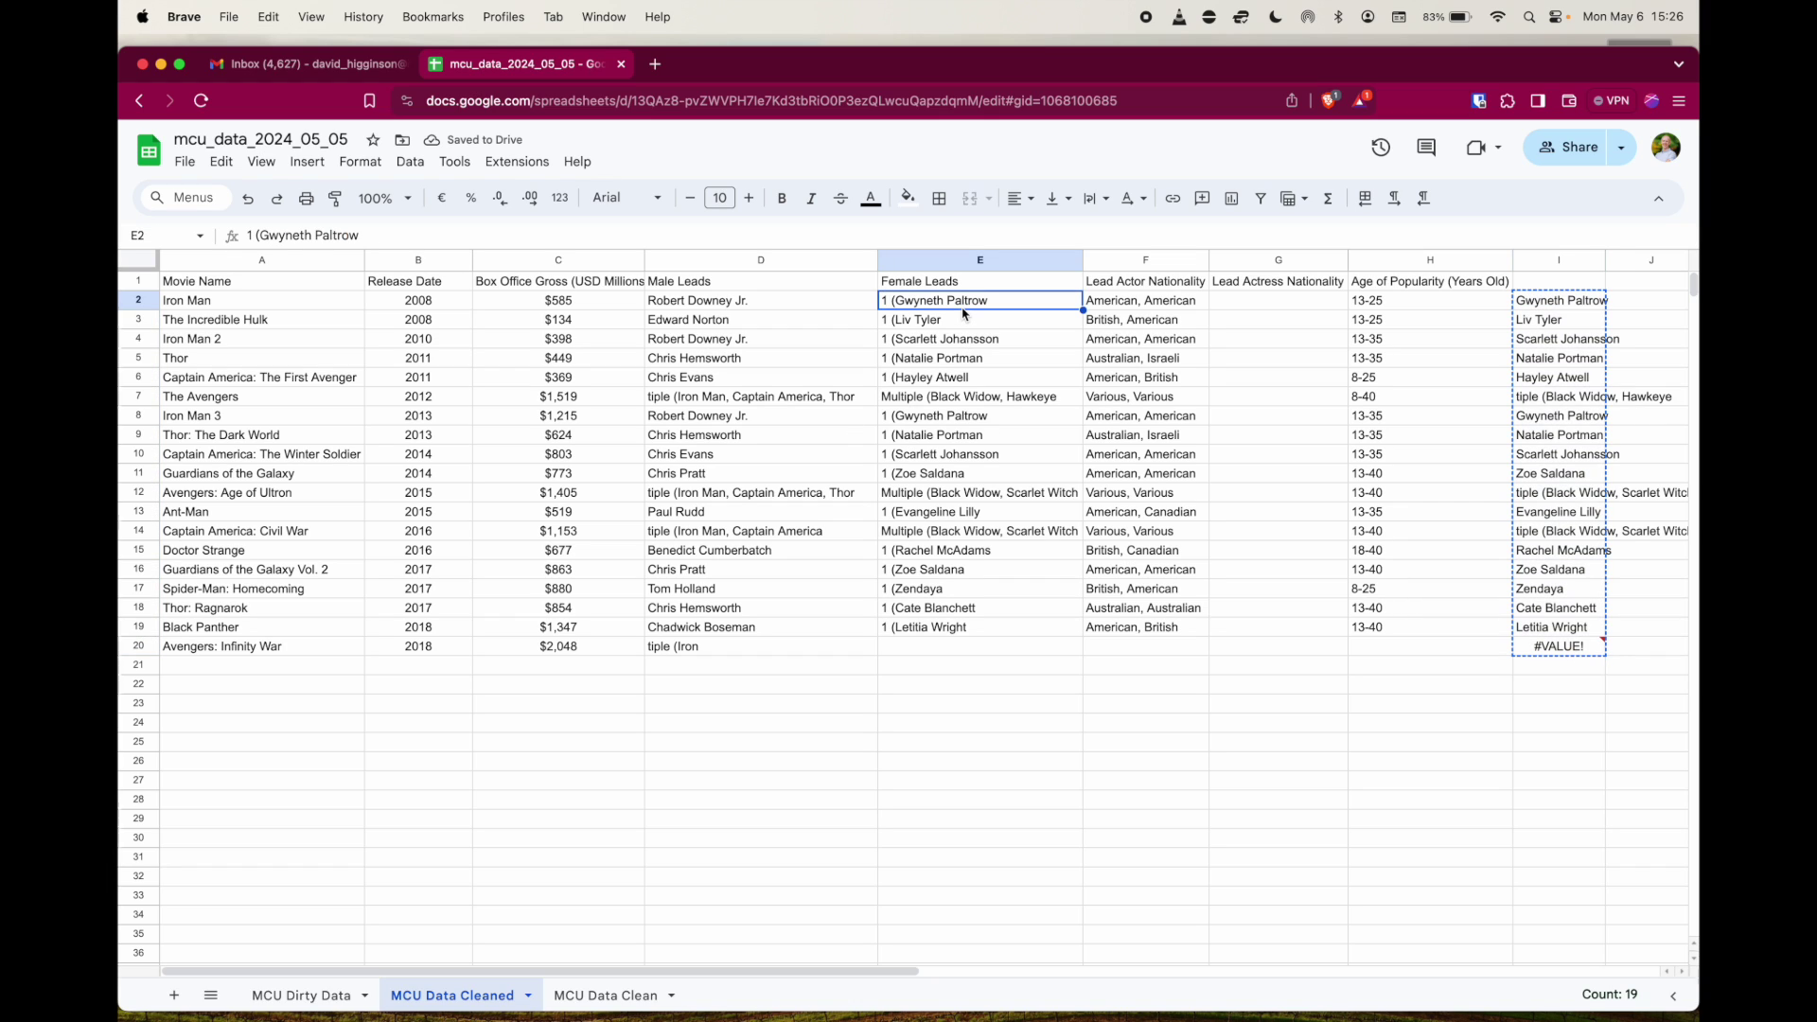
left_click(217, 164)
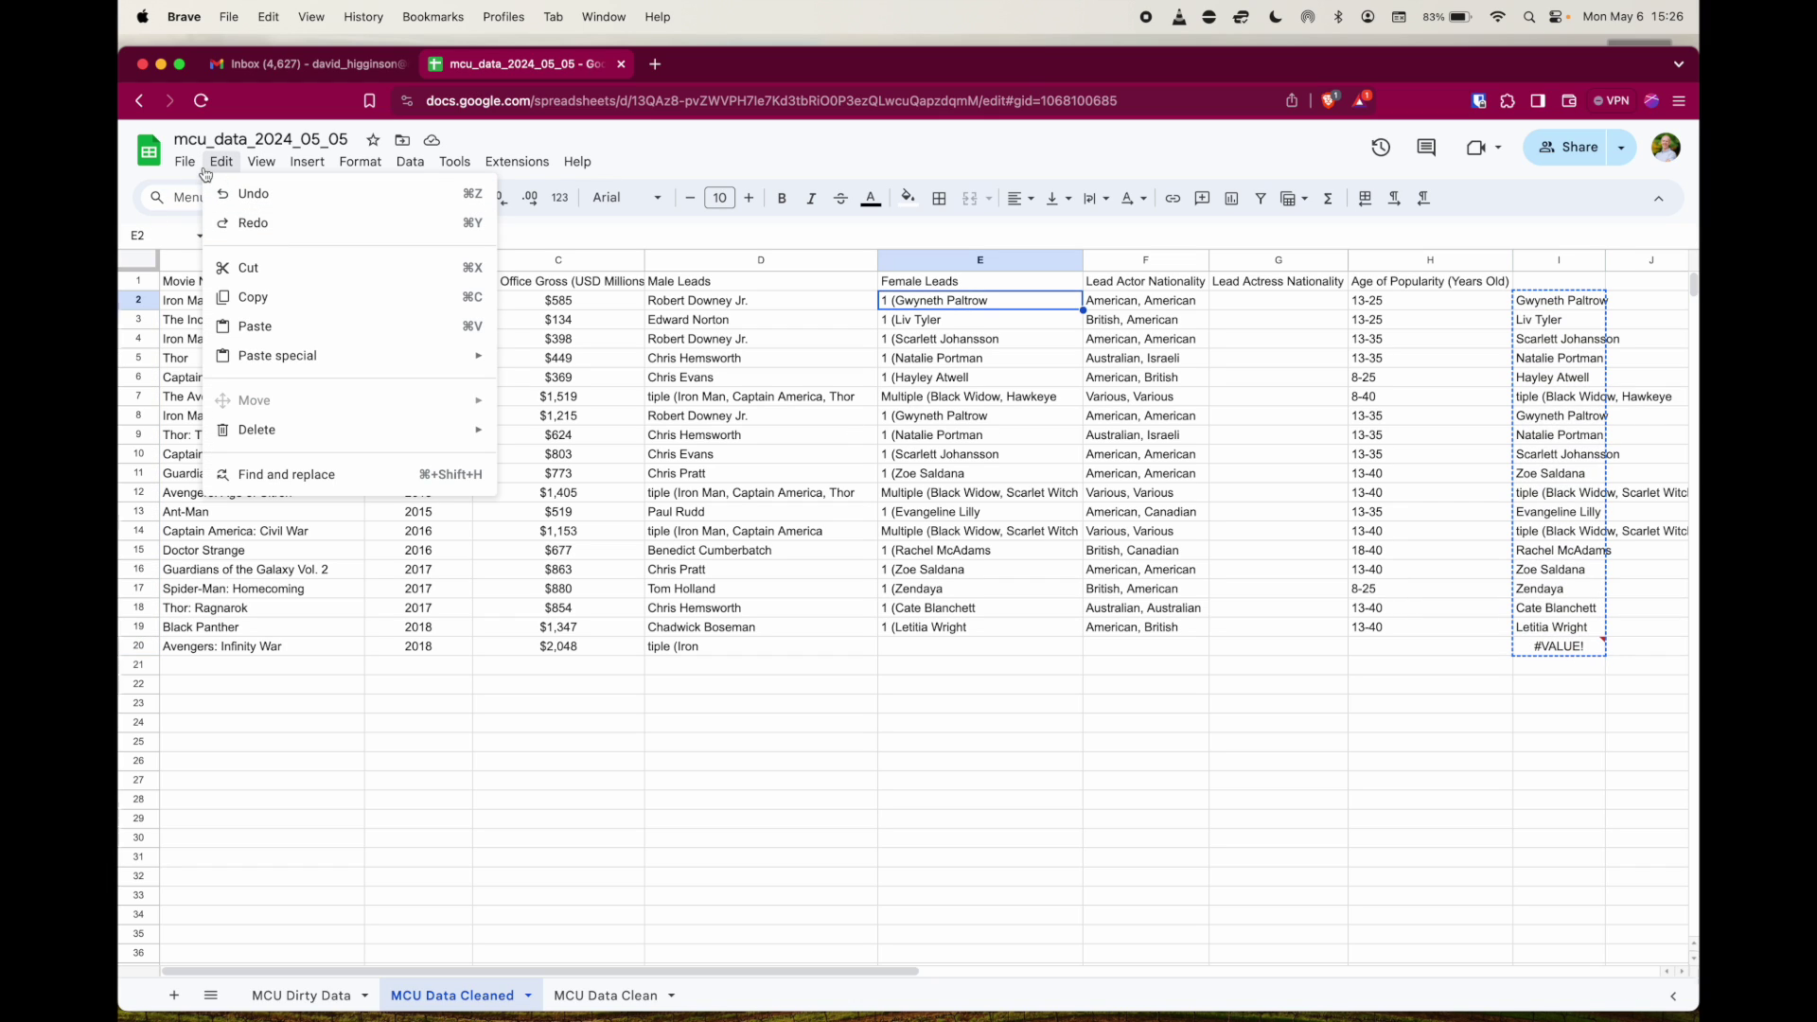
mouse_move(274, 356)
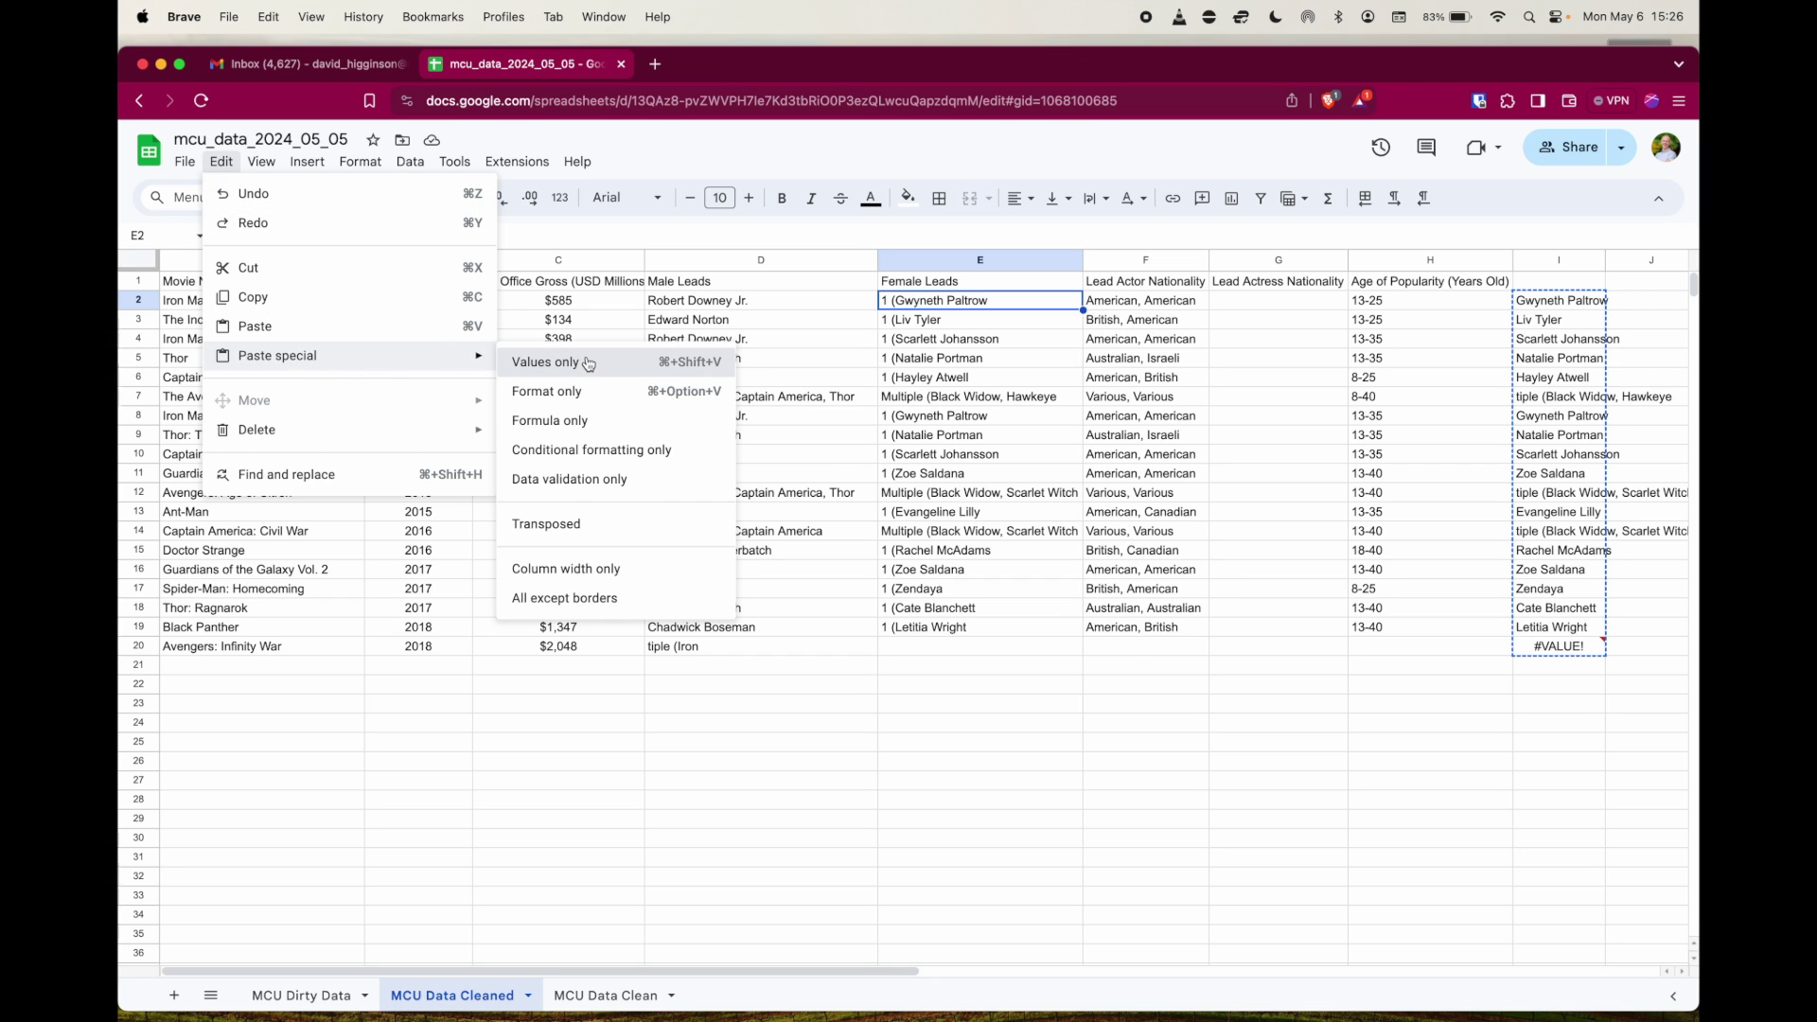
left_click(568, 362)
Step: Delete rows 12, 19 and 7: Age of Ultron, Infinity War and The Avengers
left_click(1539, 300)
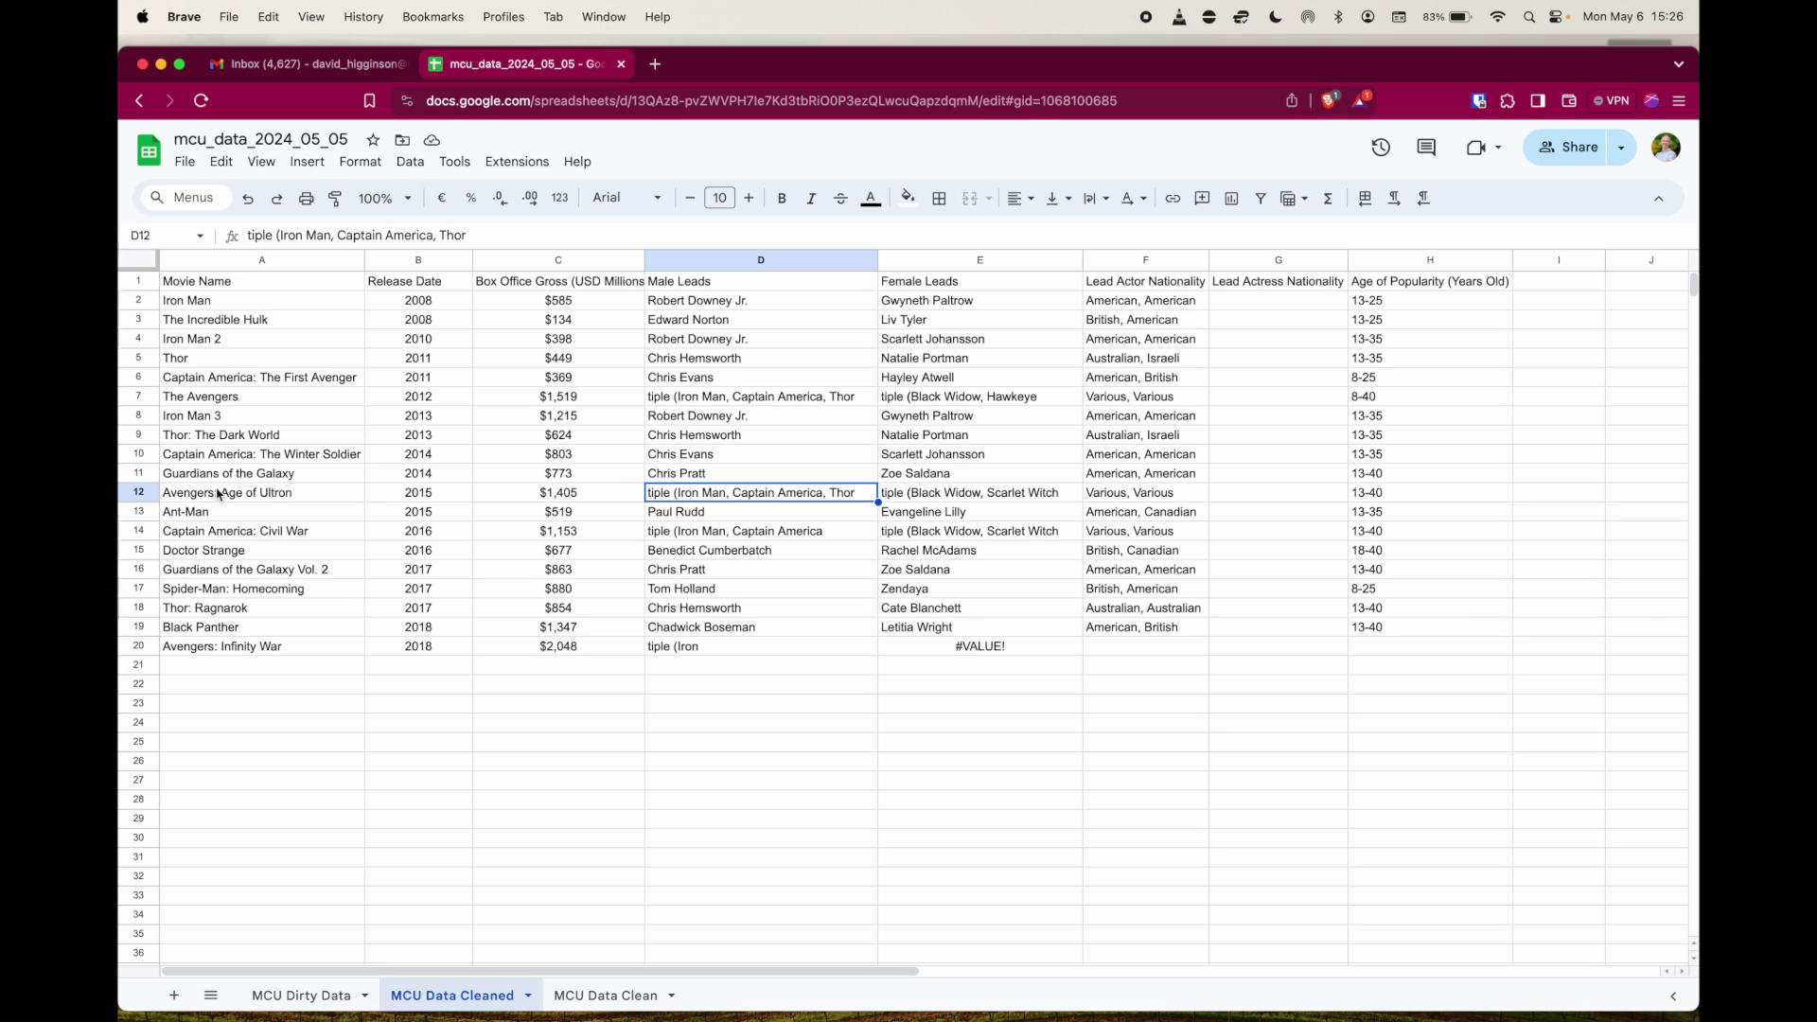
left_click(142, 495)
right_click(142, 495)
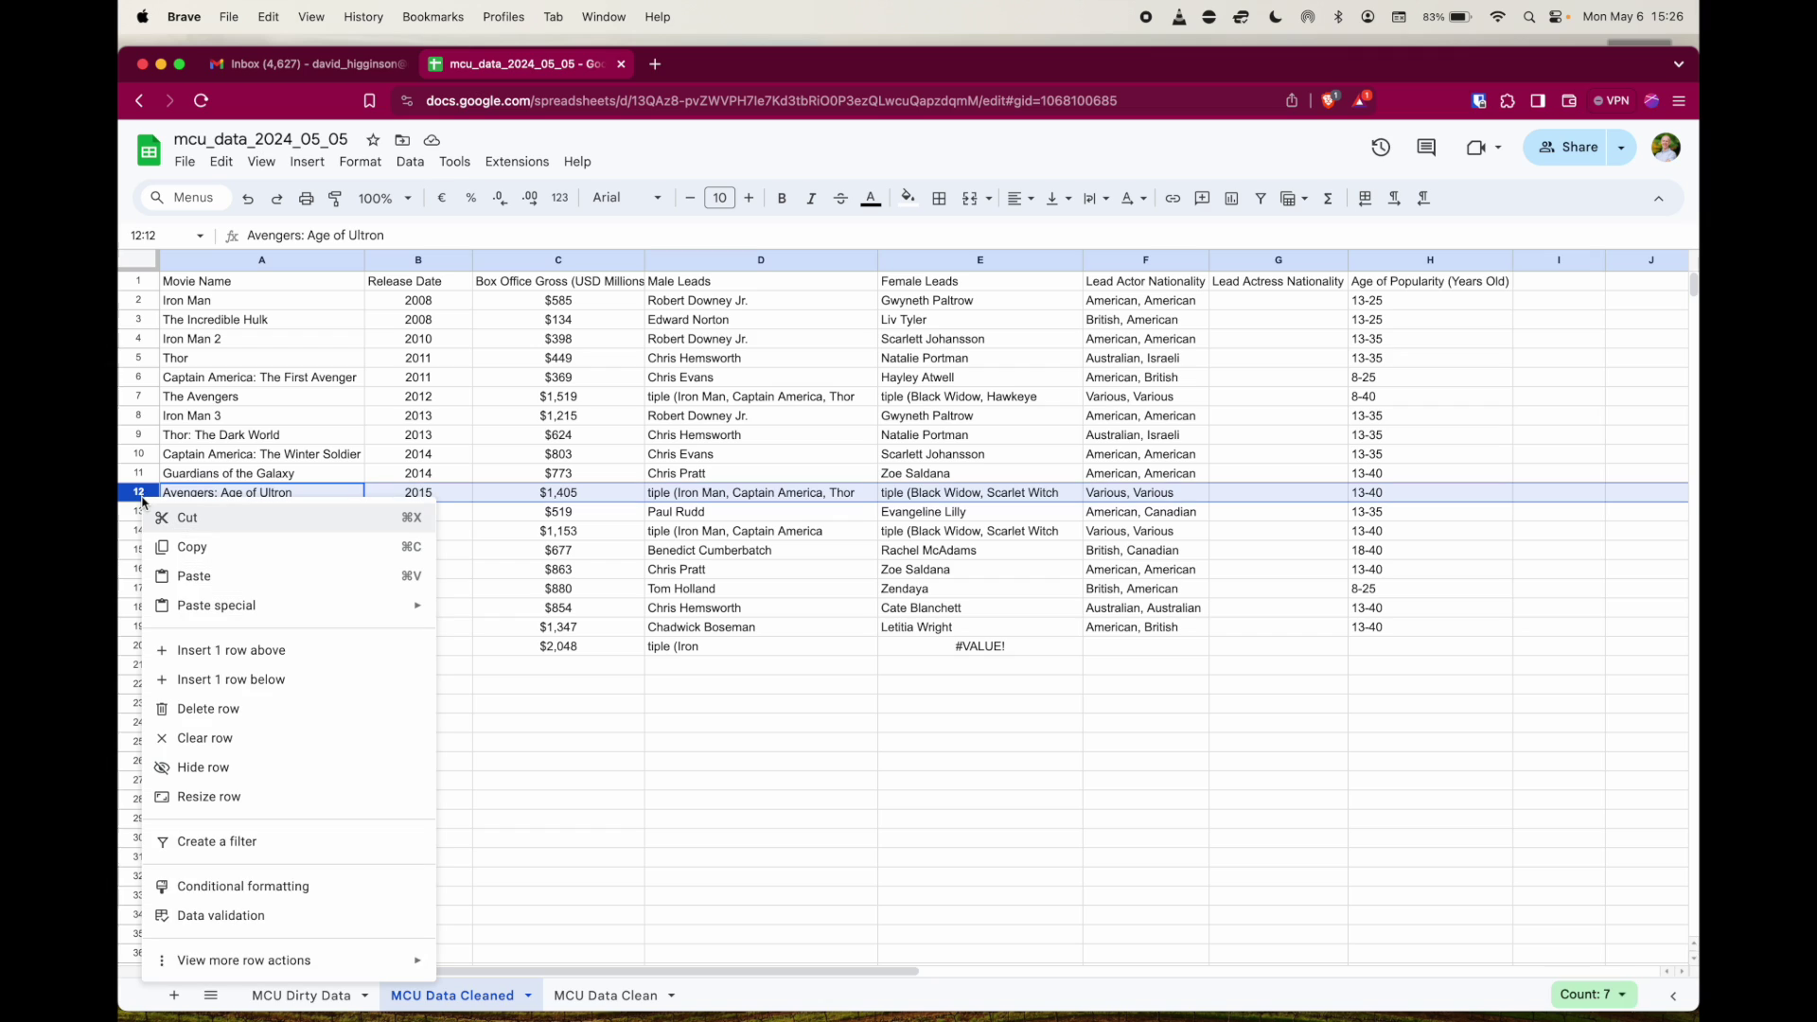
left_click(227, 712)
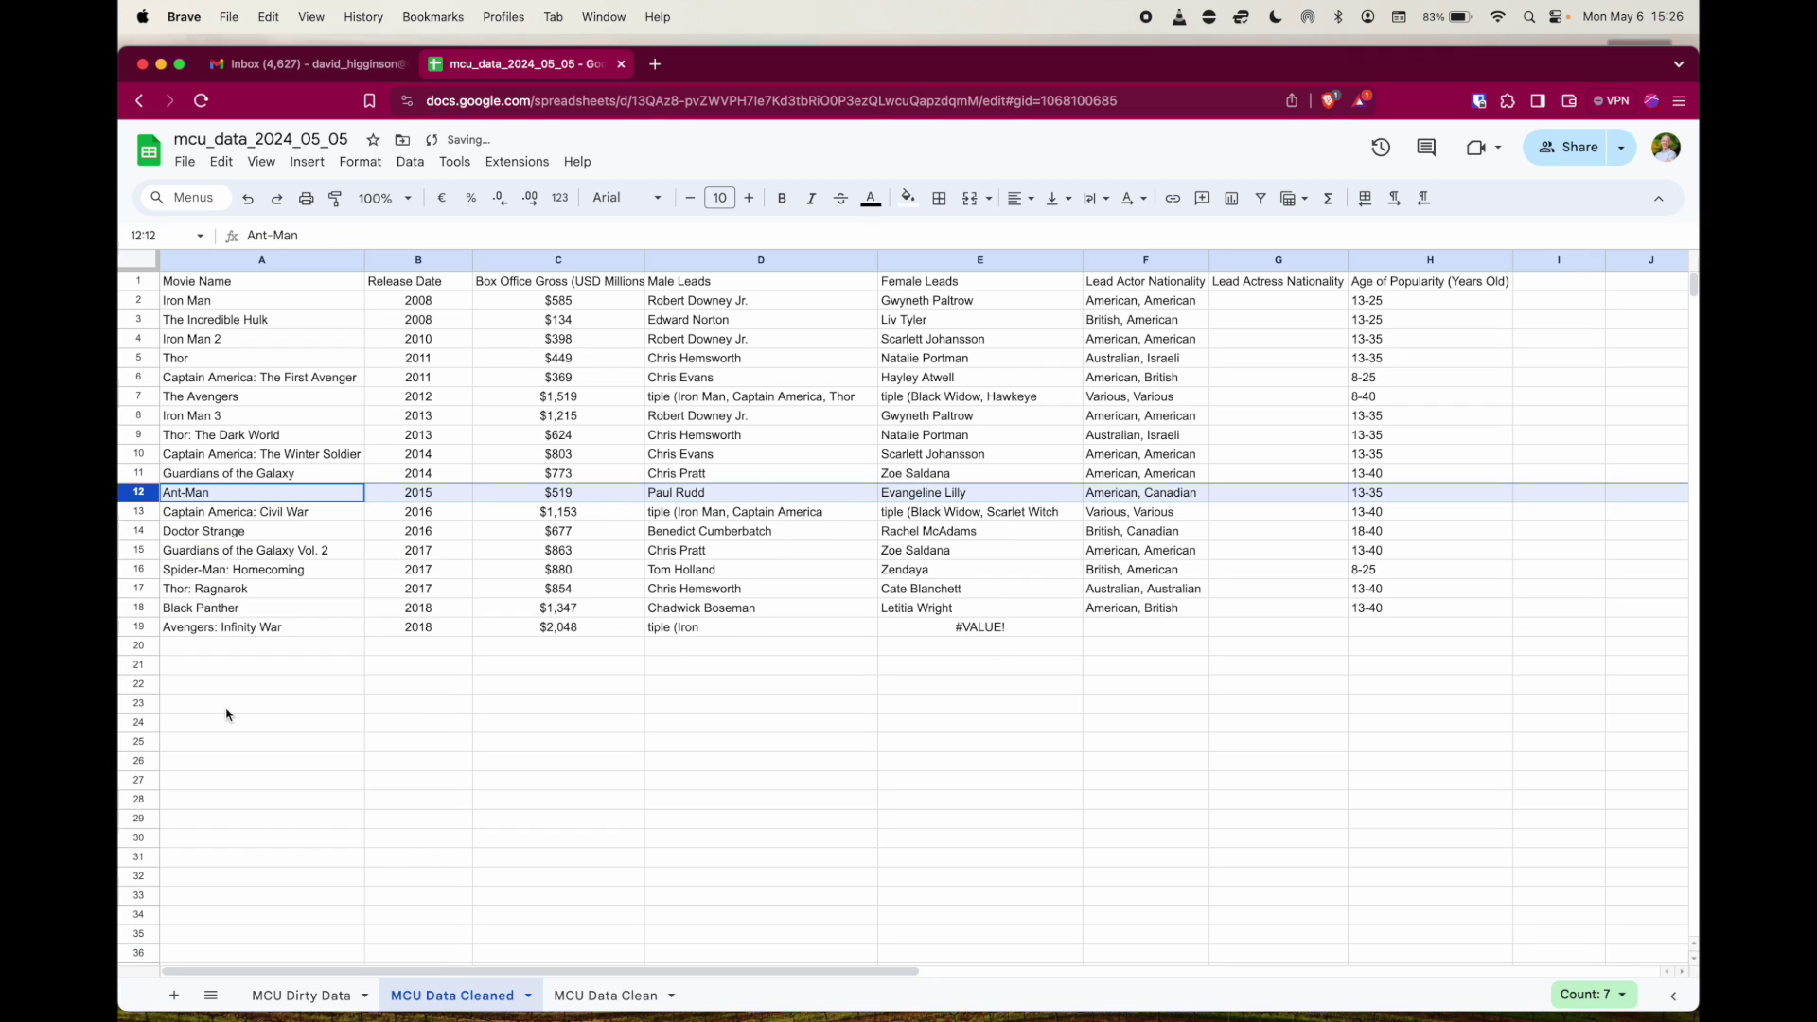
left_click(142, 630)
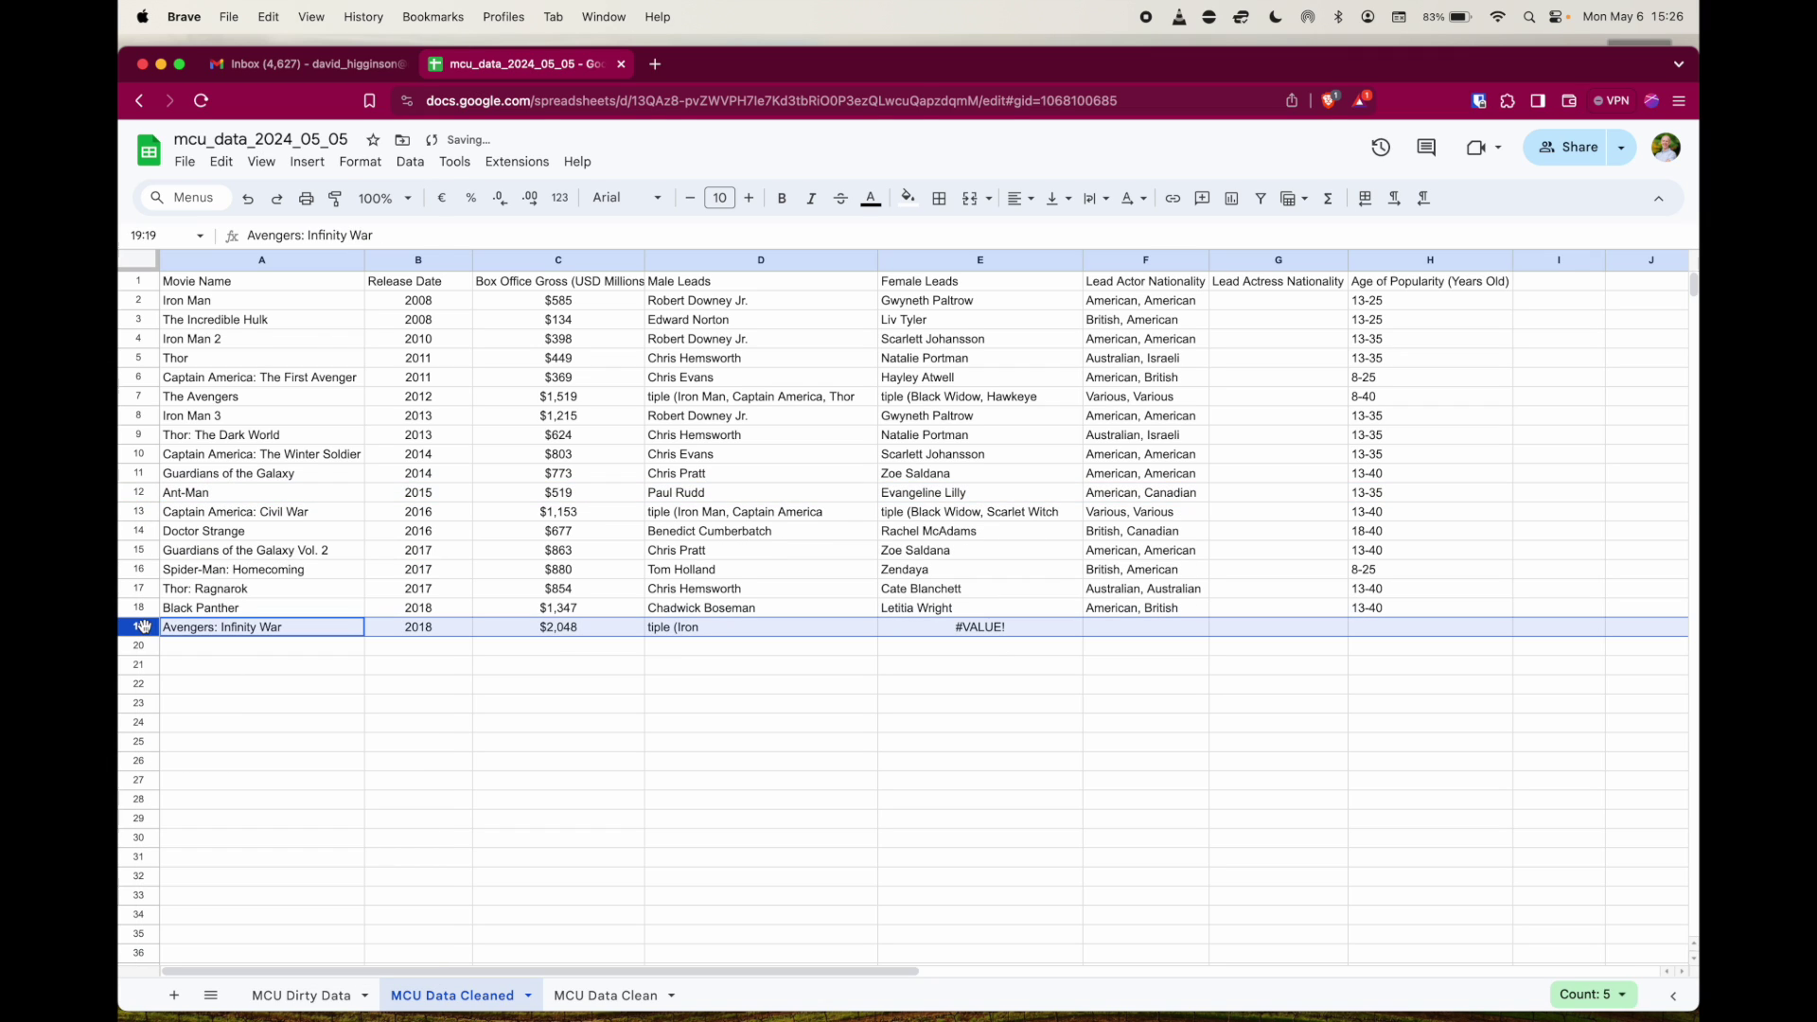
right_click(142, 629)
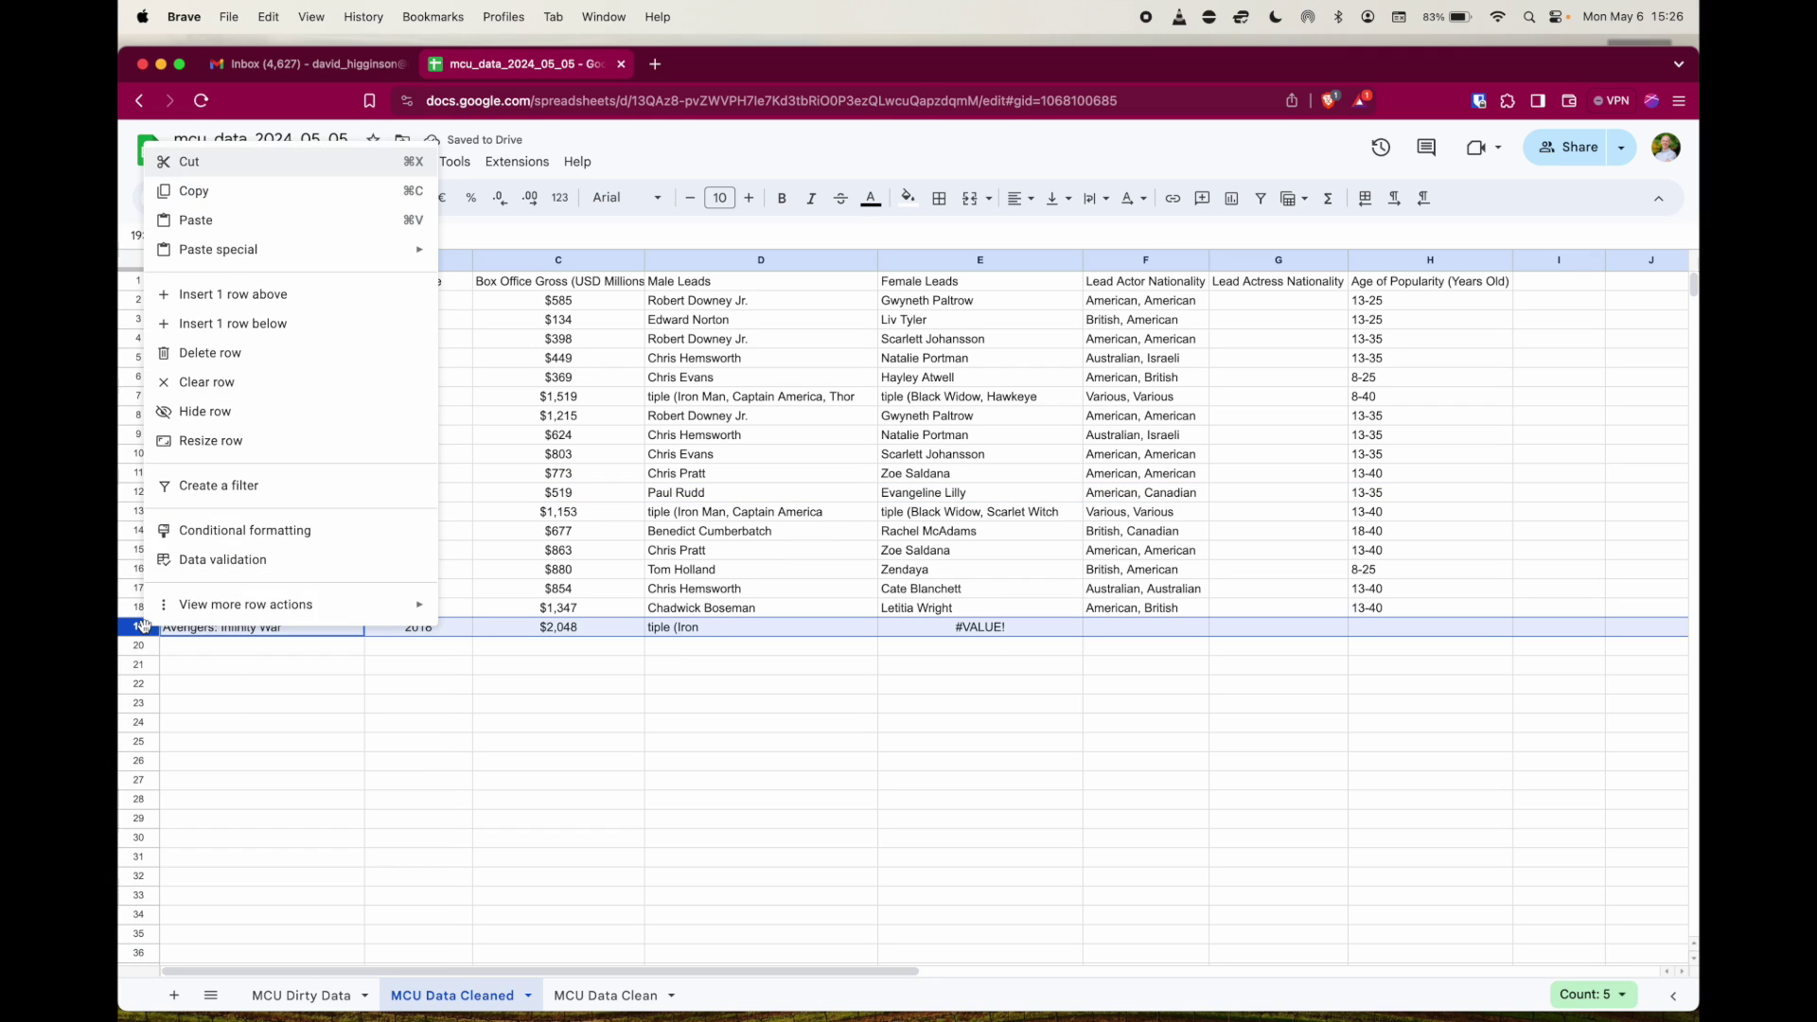
left_click(224, 358)
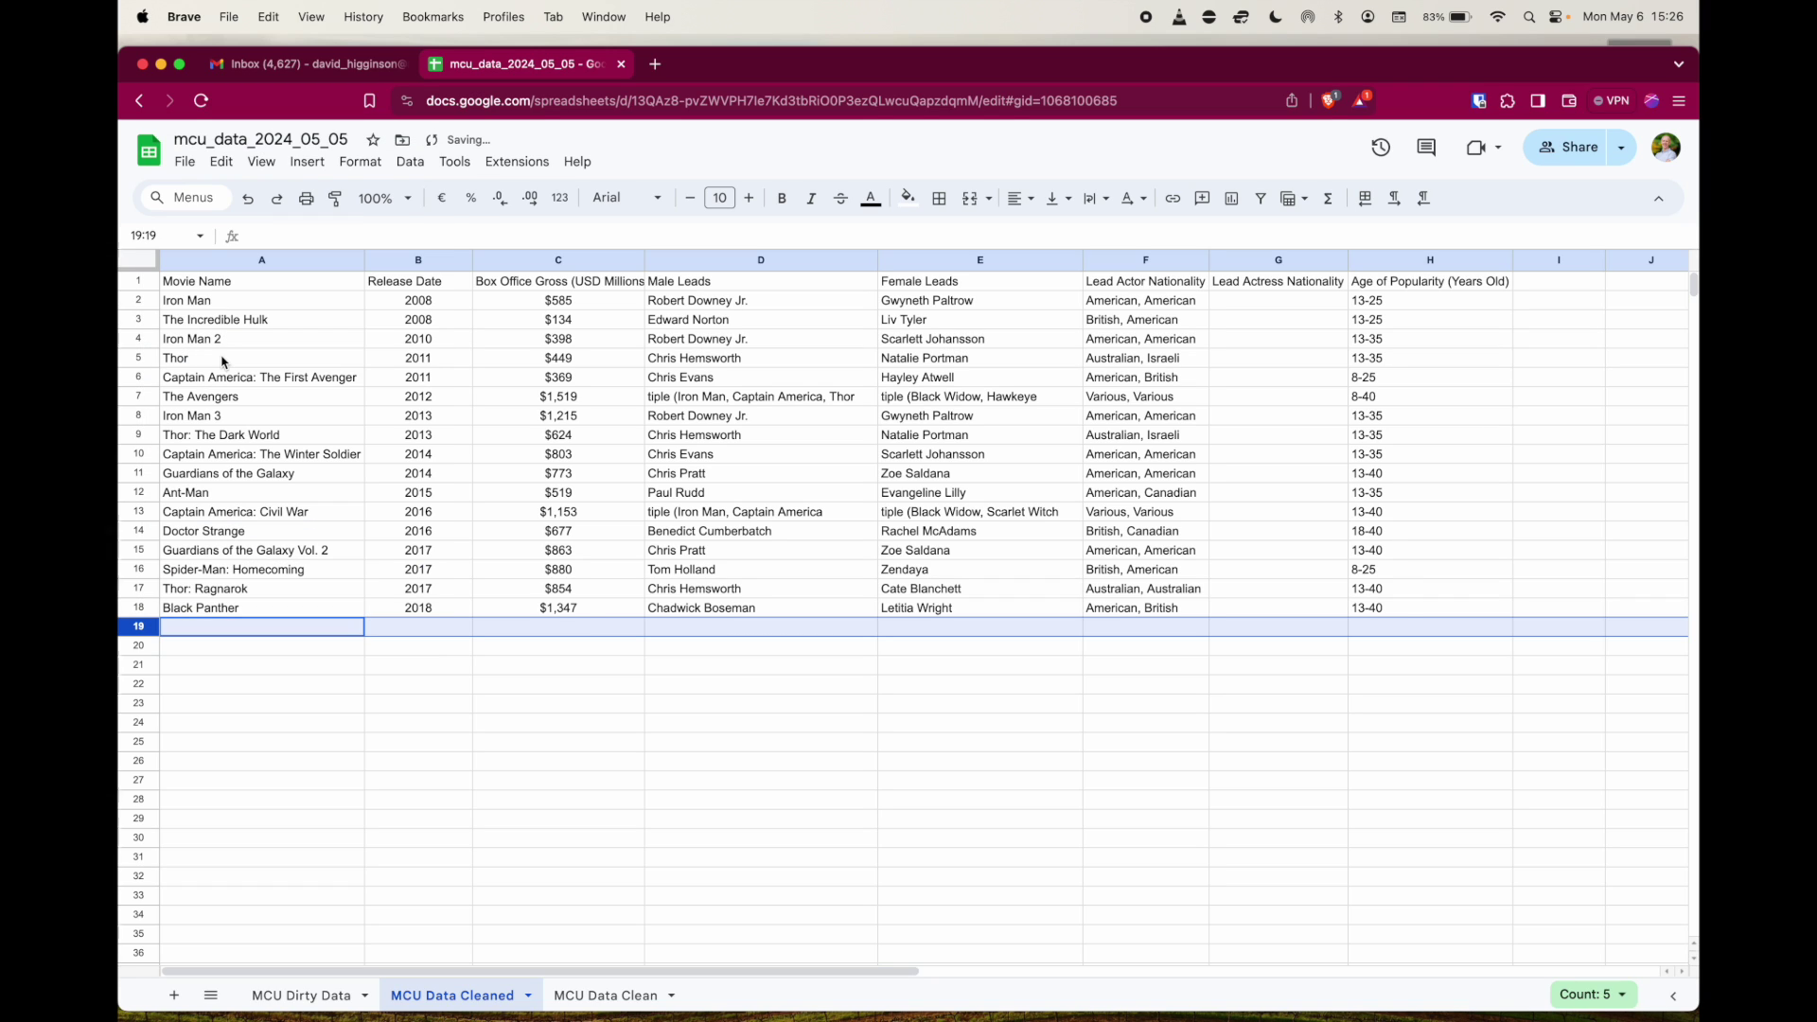
left_click(144, 396)
right_click(144, 397)
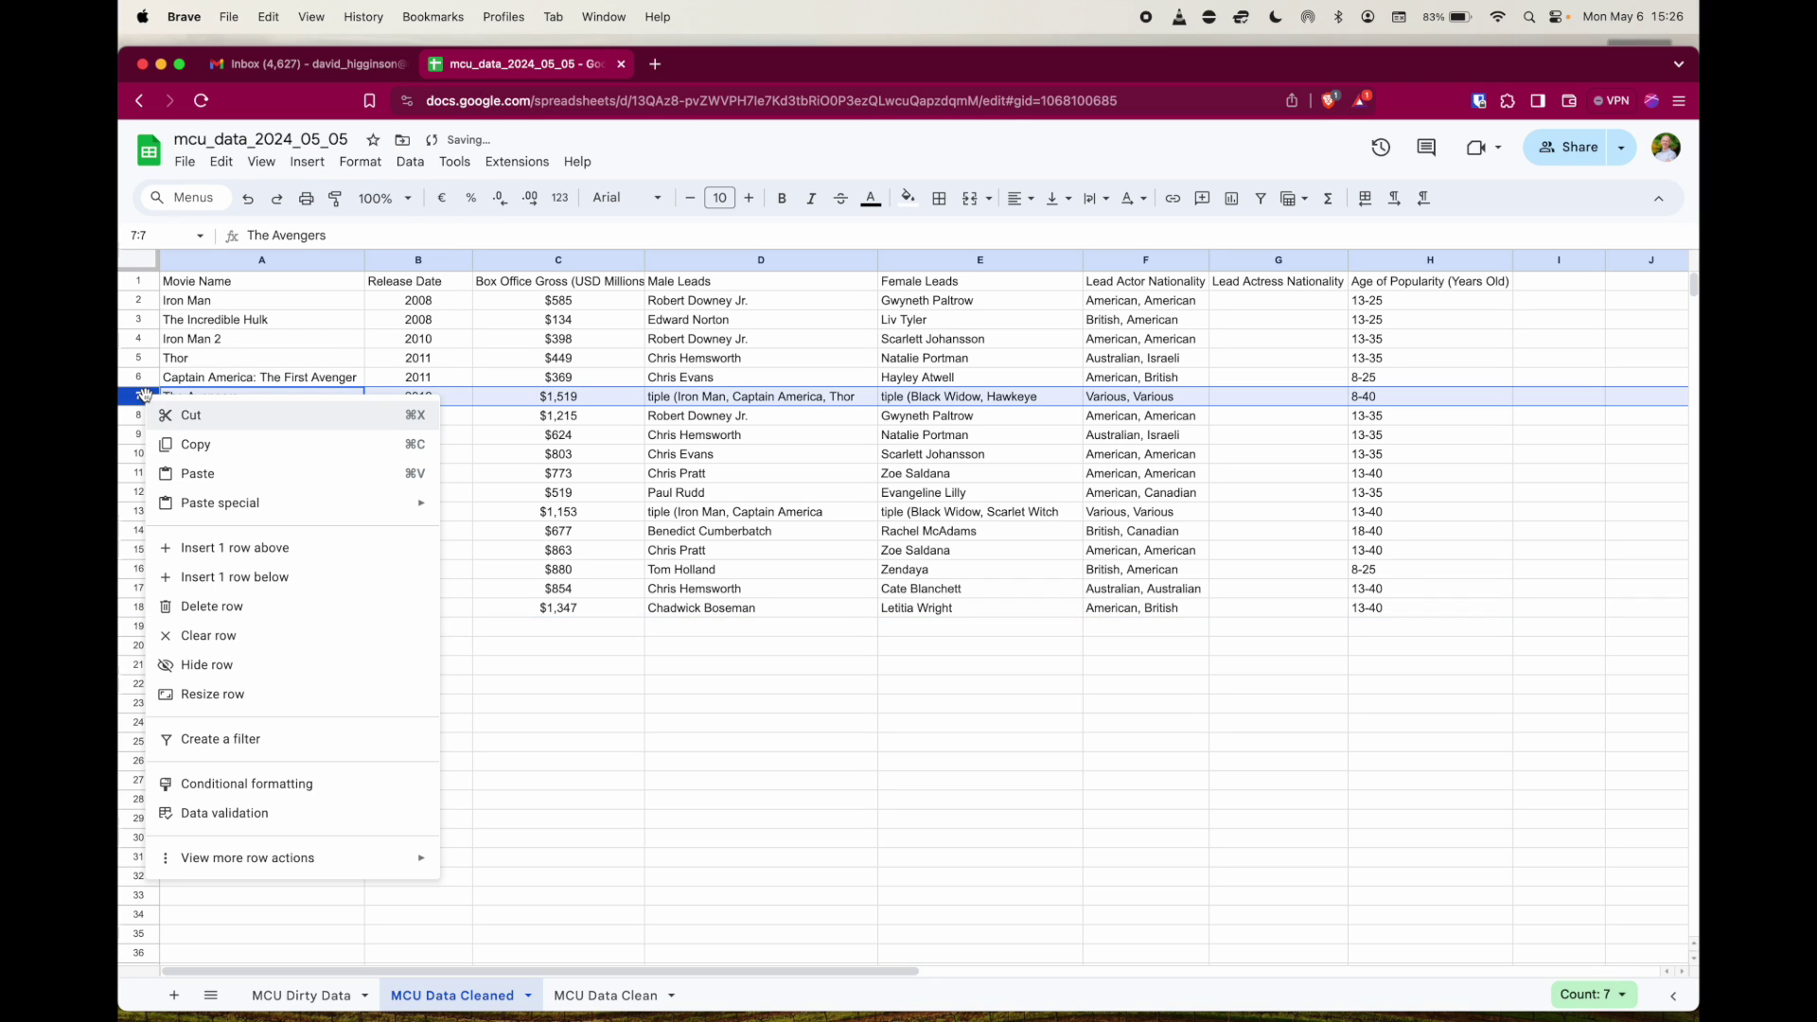
left_click(344, 610)
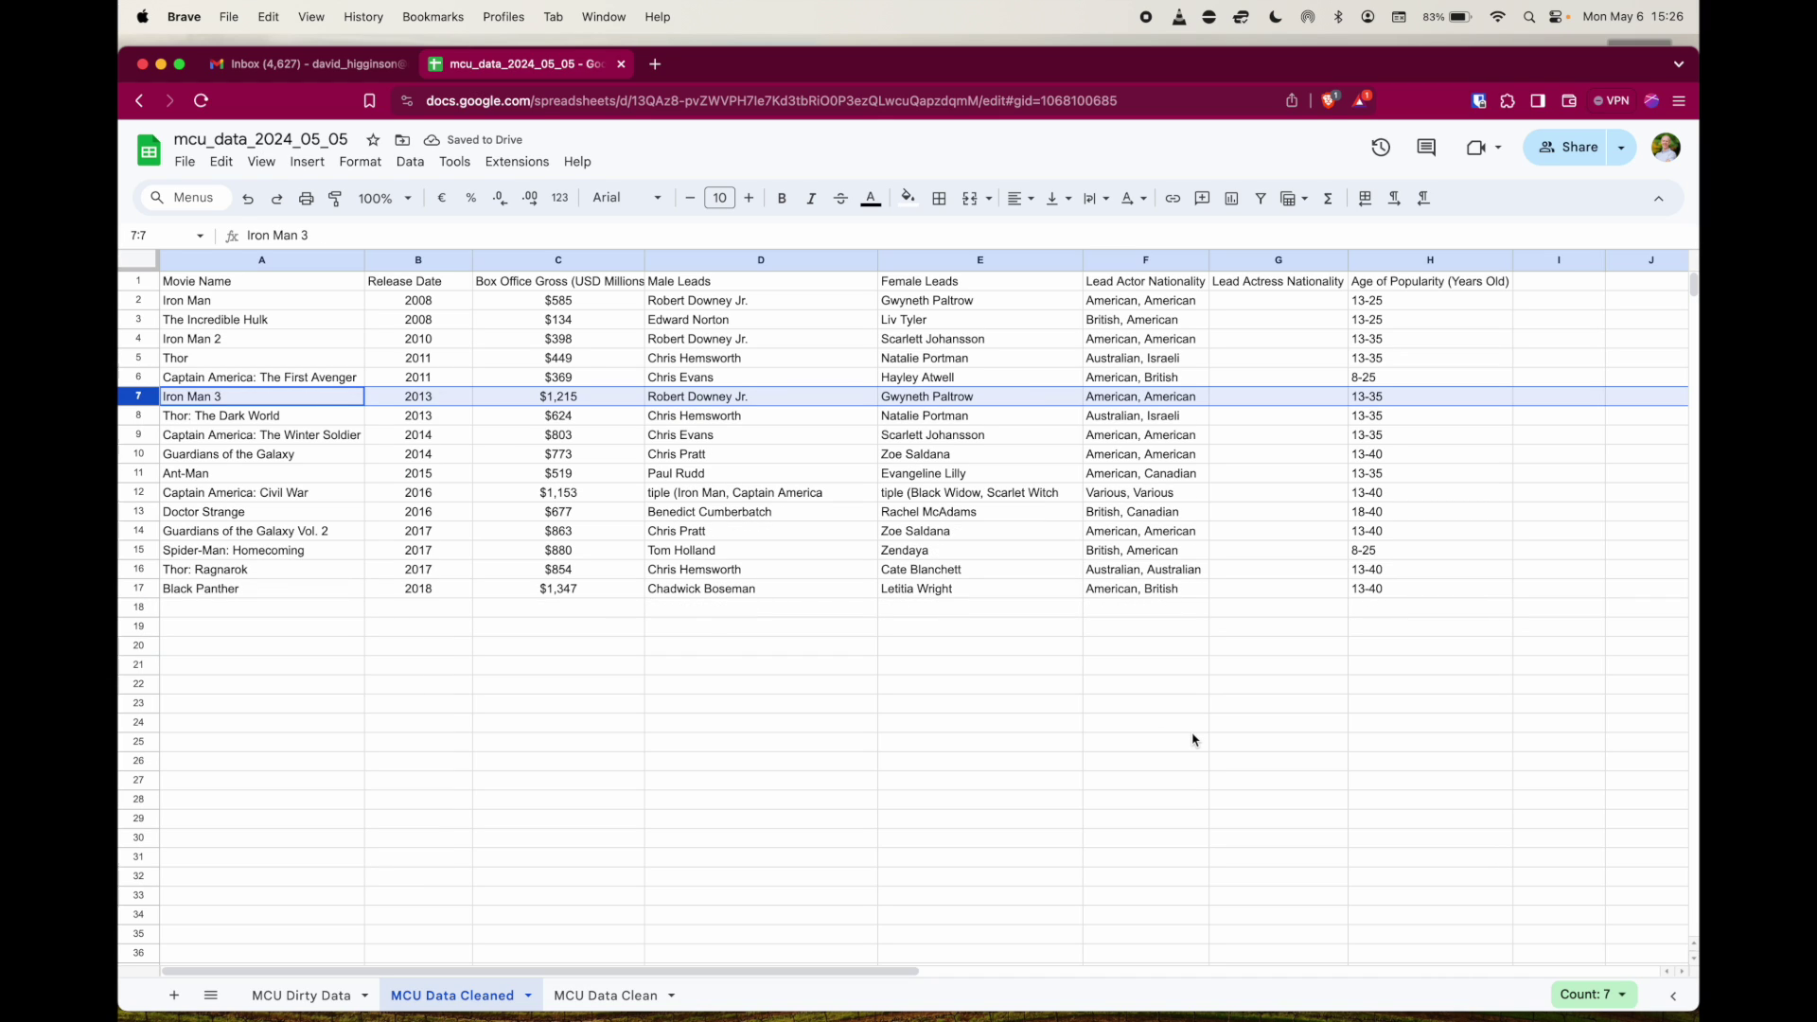
Step: Replace the broken lead actor in D12 with Chris Evans copied from D9
left_click(789, 496)
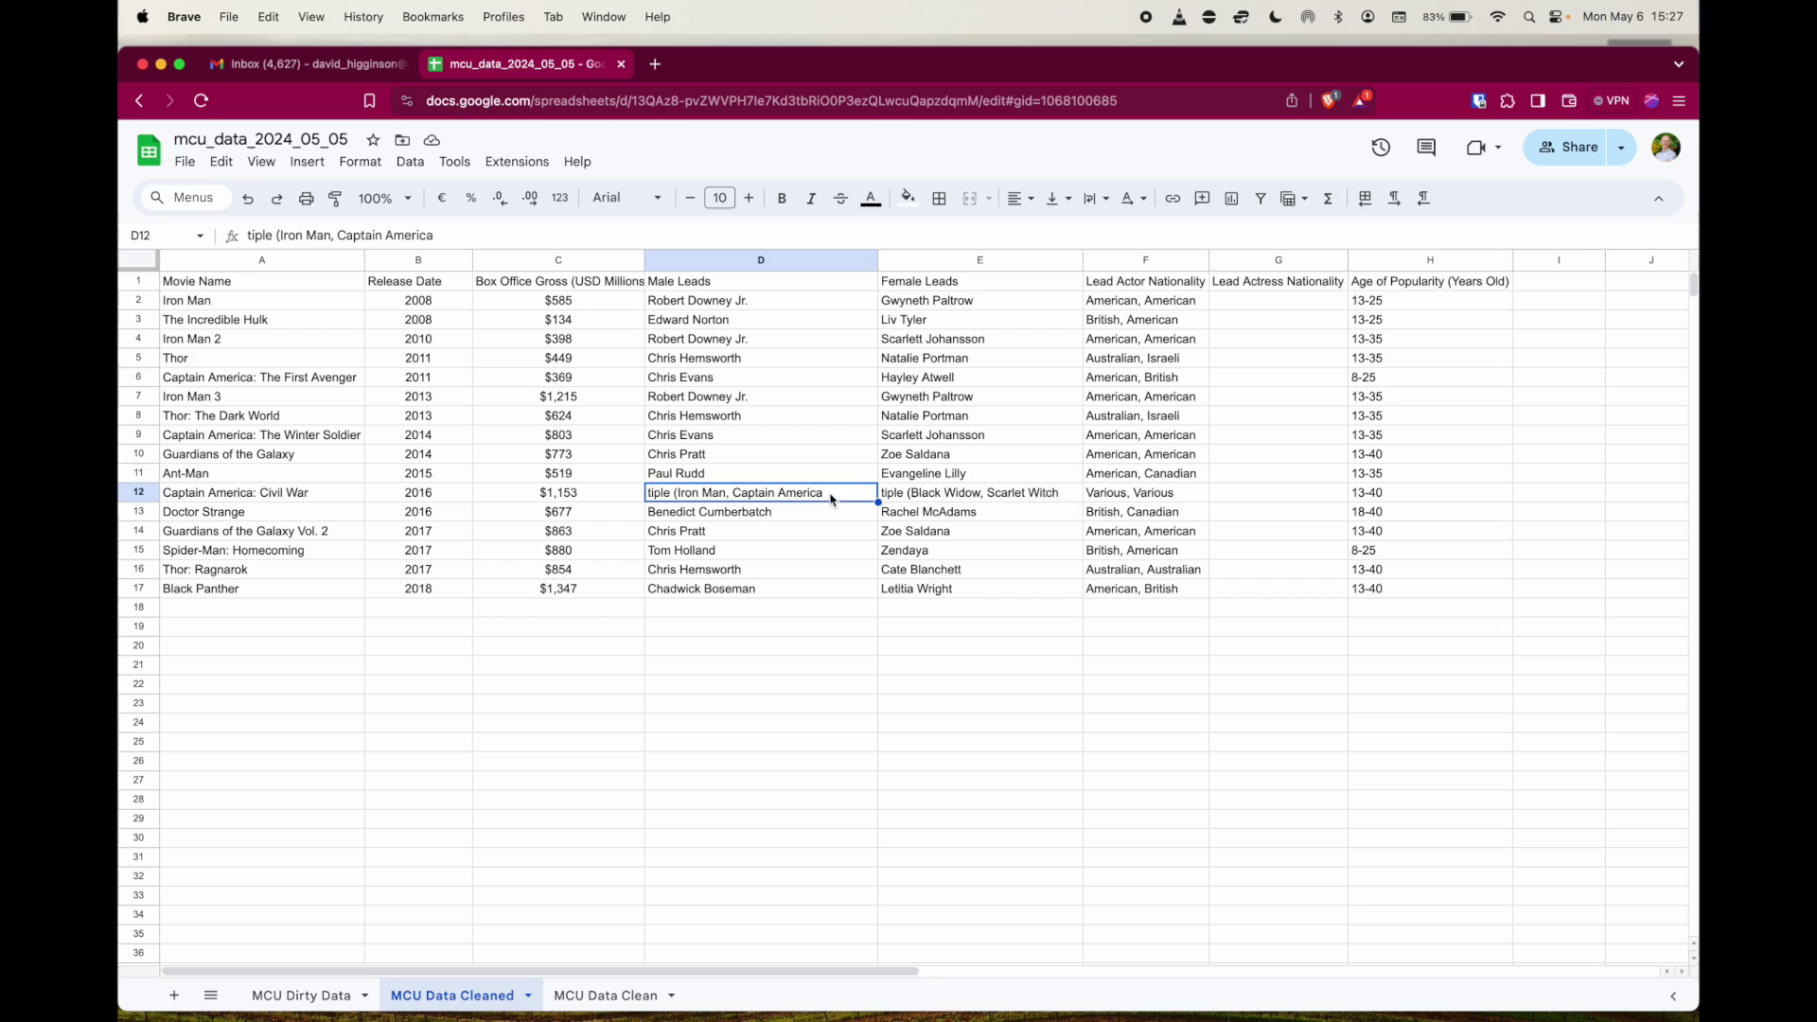
left_click(756, 443)
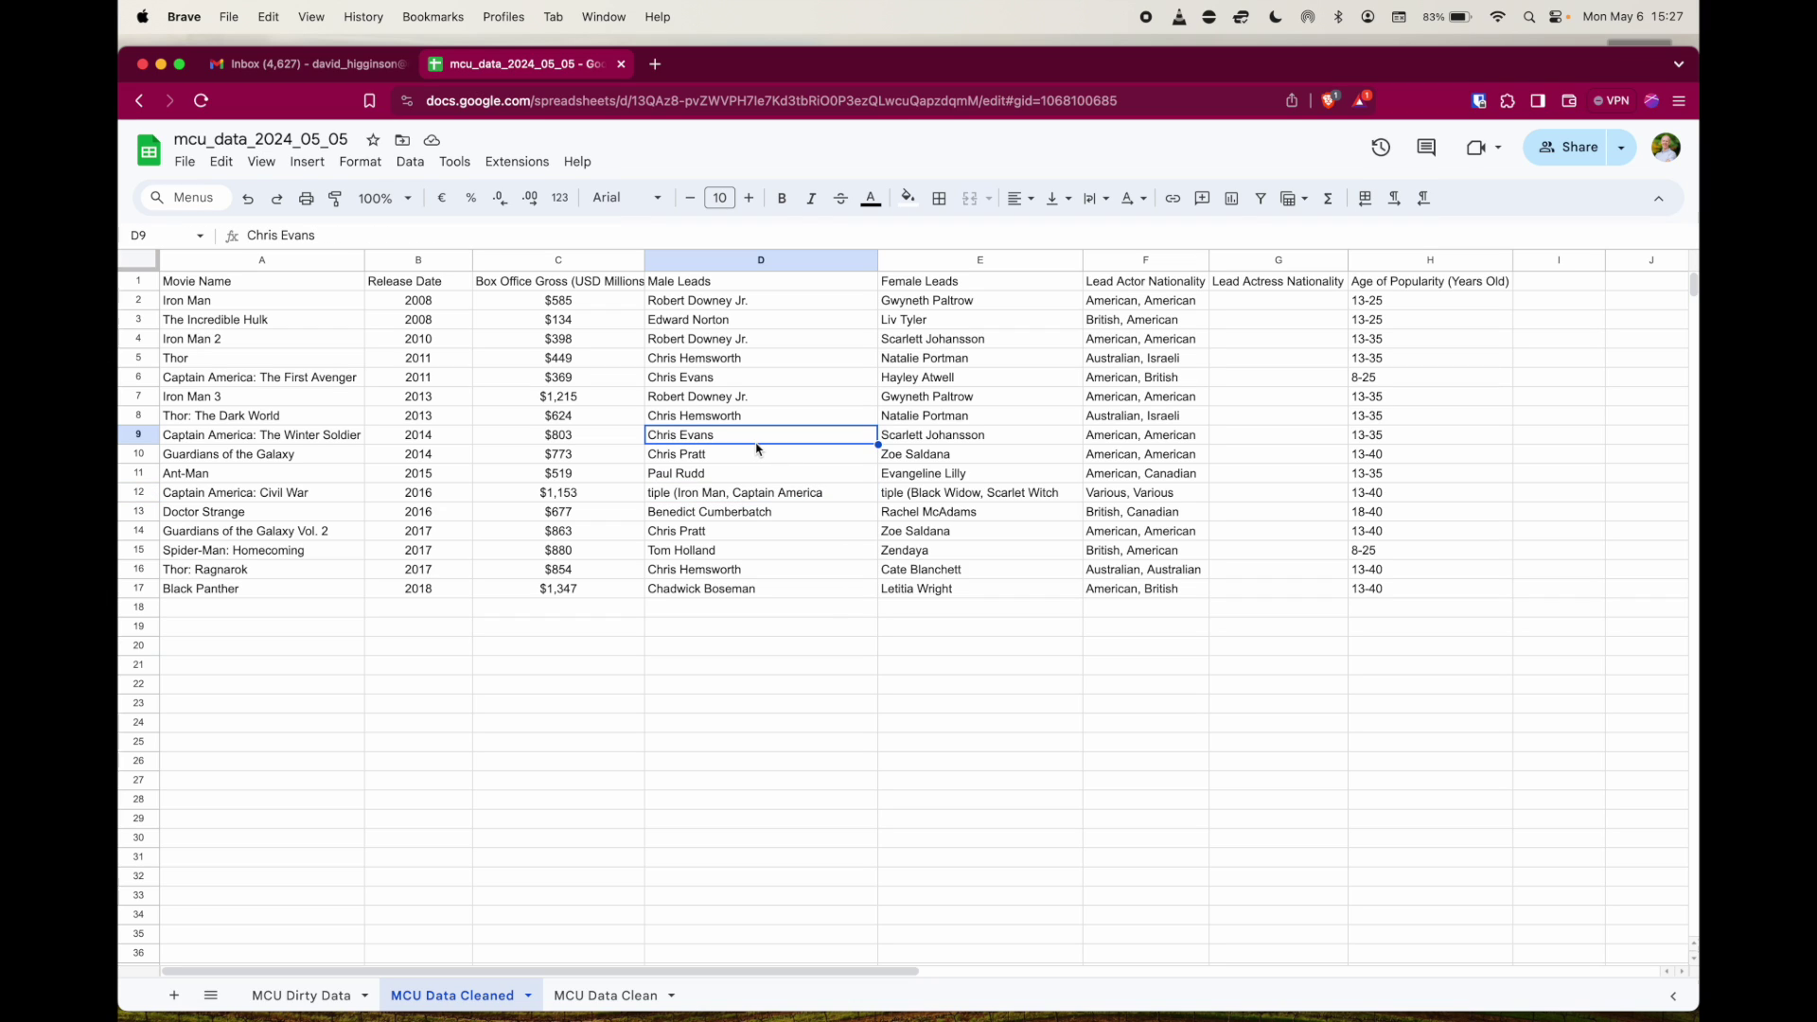
key("super+c")
left_click(763, 499)
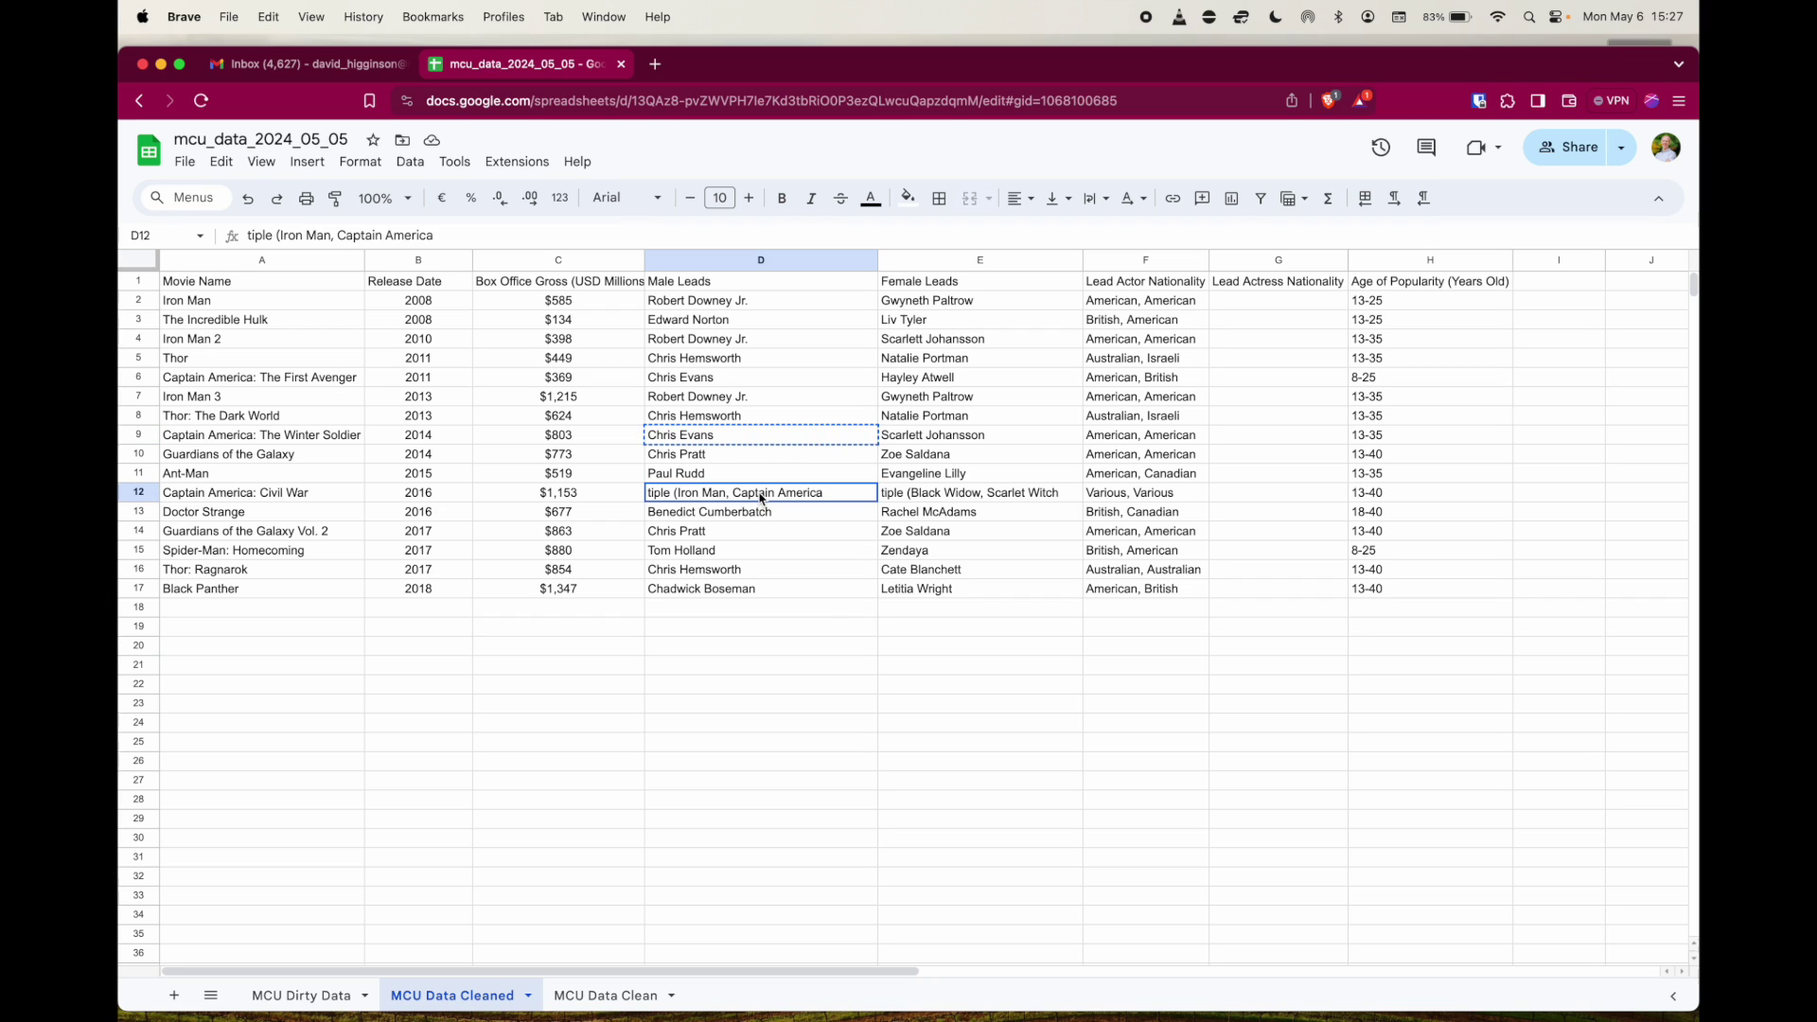
key("super+v")
Step: Replace the broken lead actress in E12 with Scarlett Johansson copied from E9
left_click(990, 494)
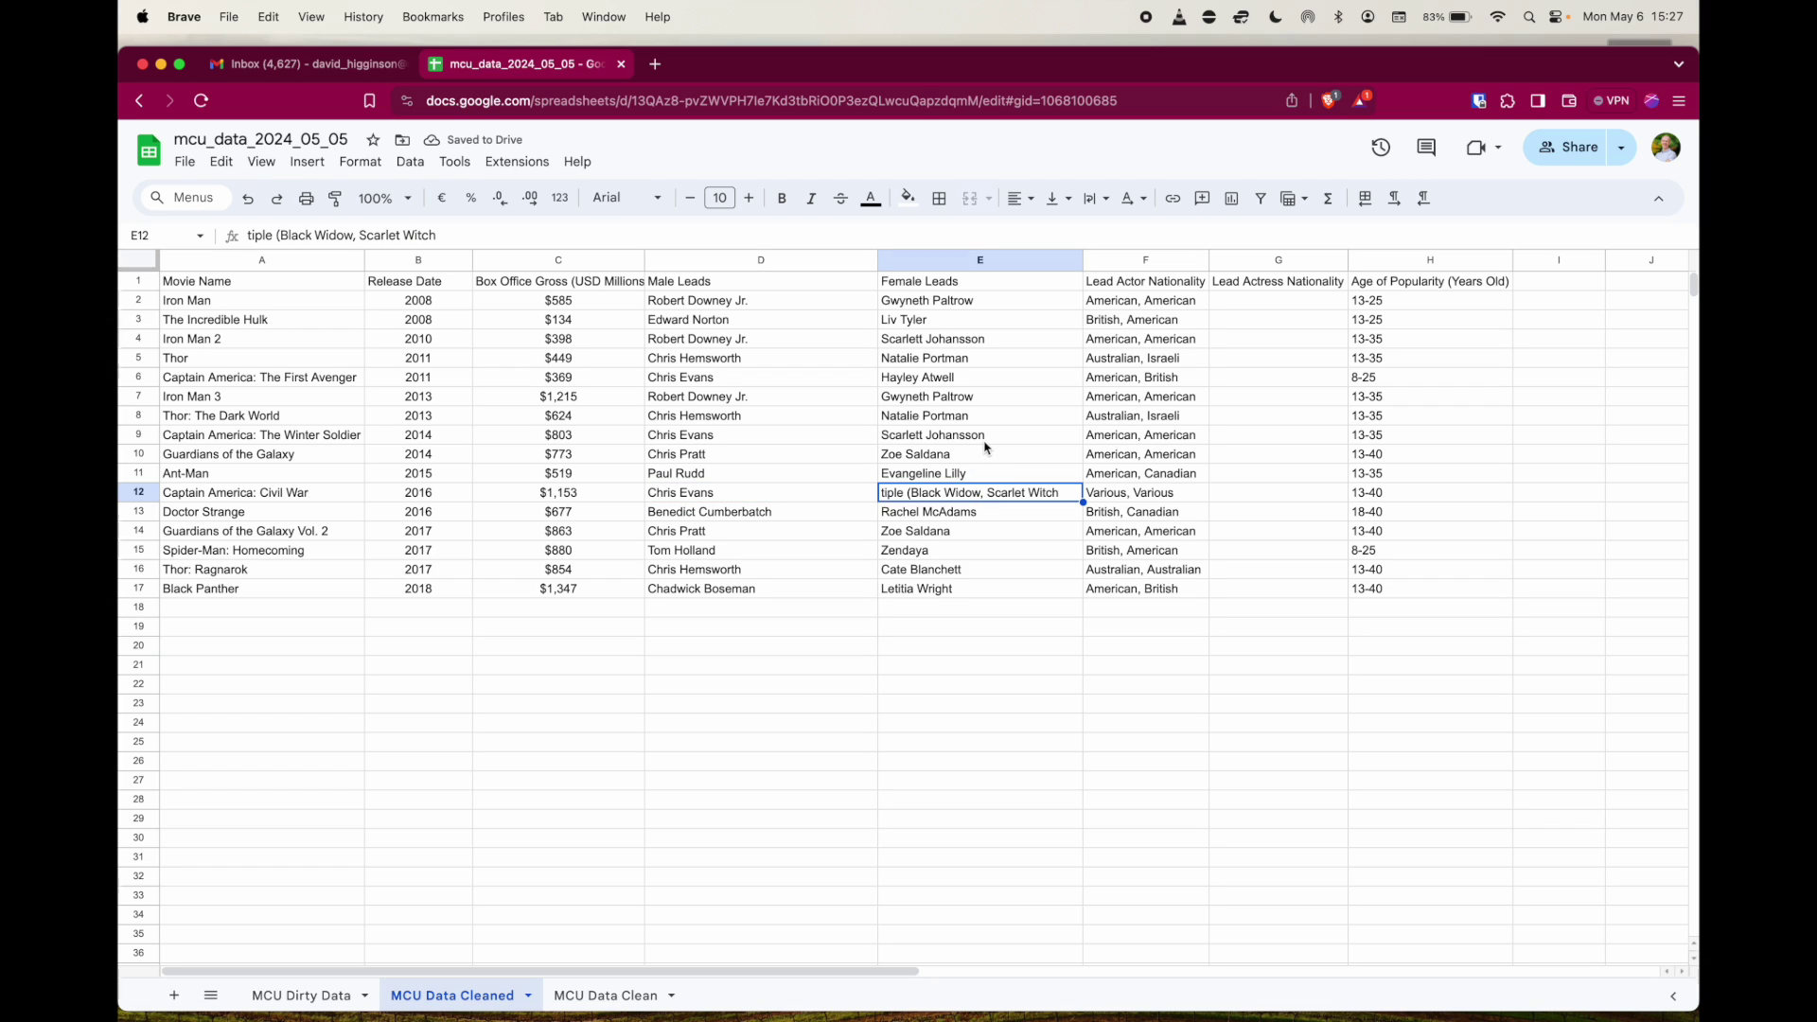
left_click(984, 440)
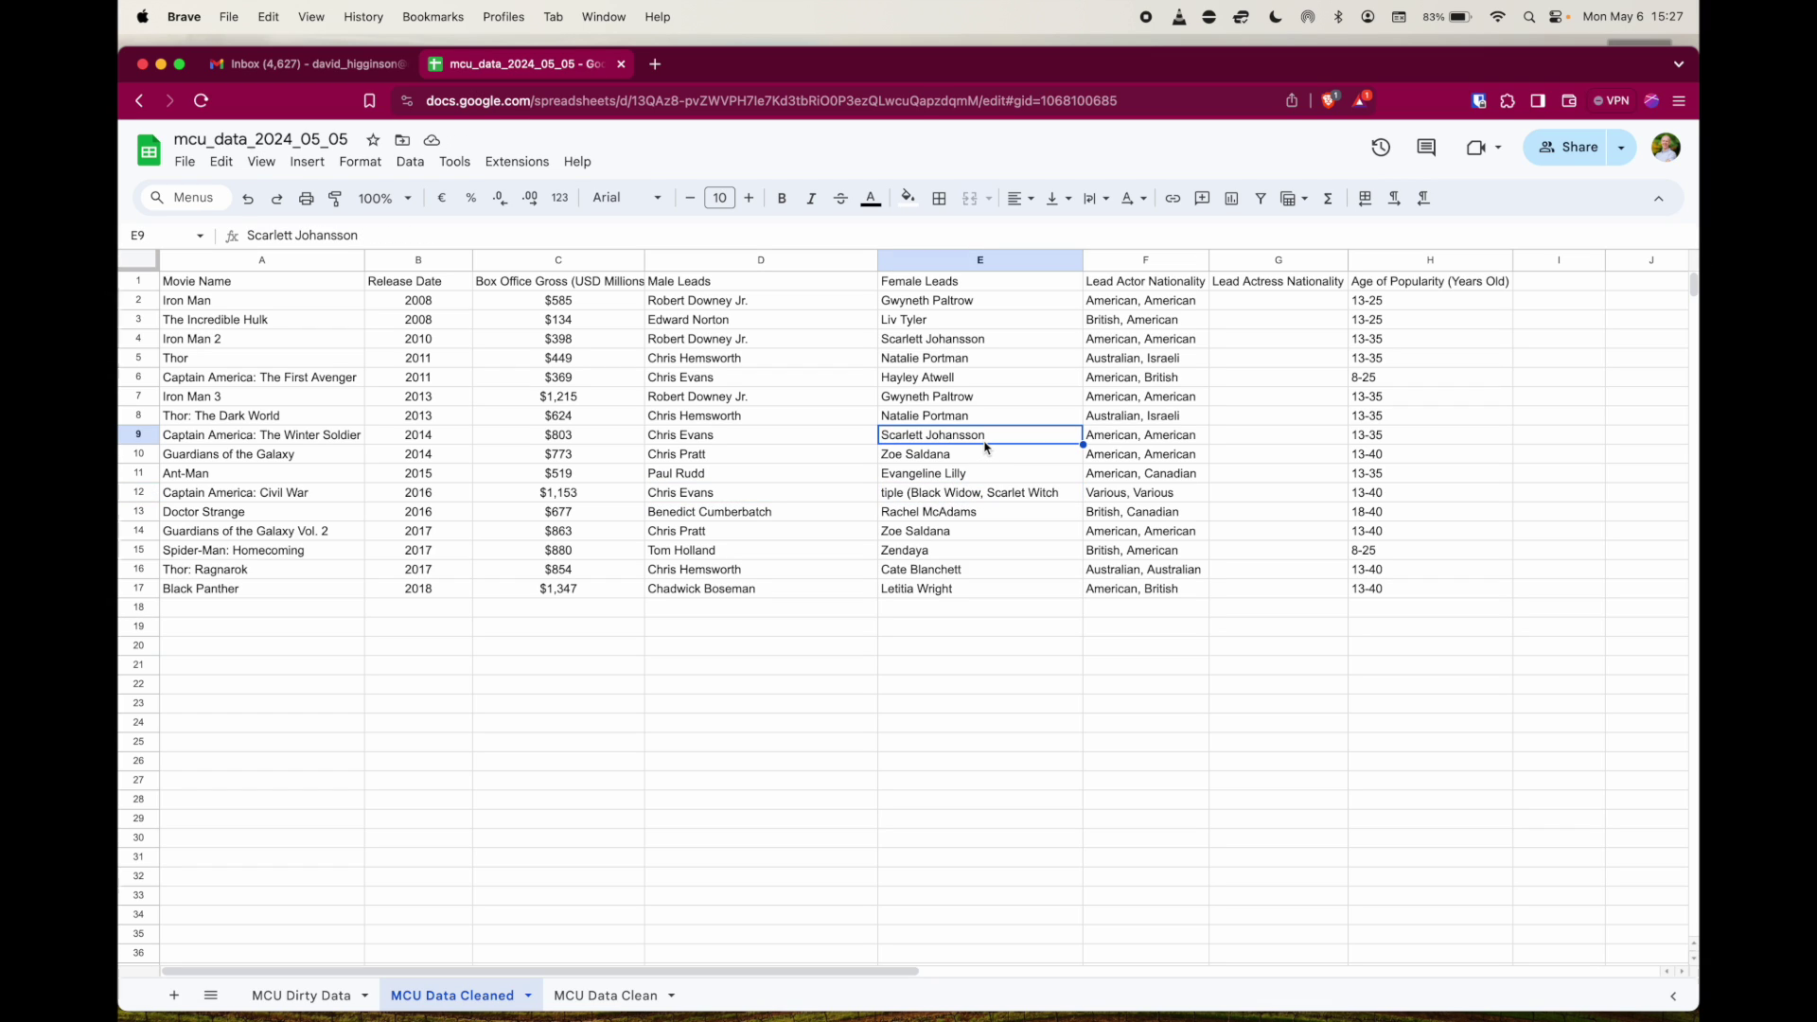
key("super+c")
left_click(987, 494)
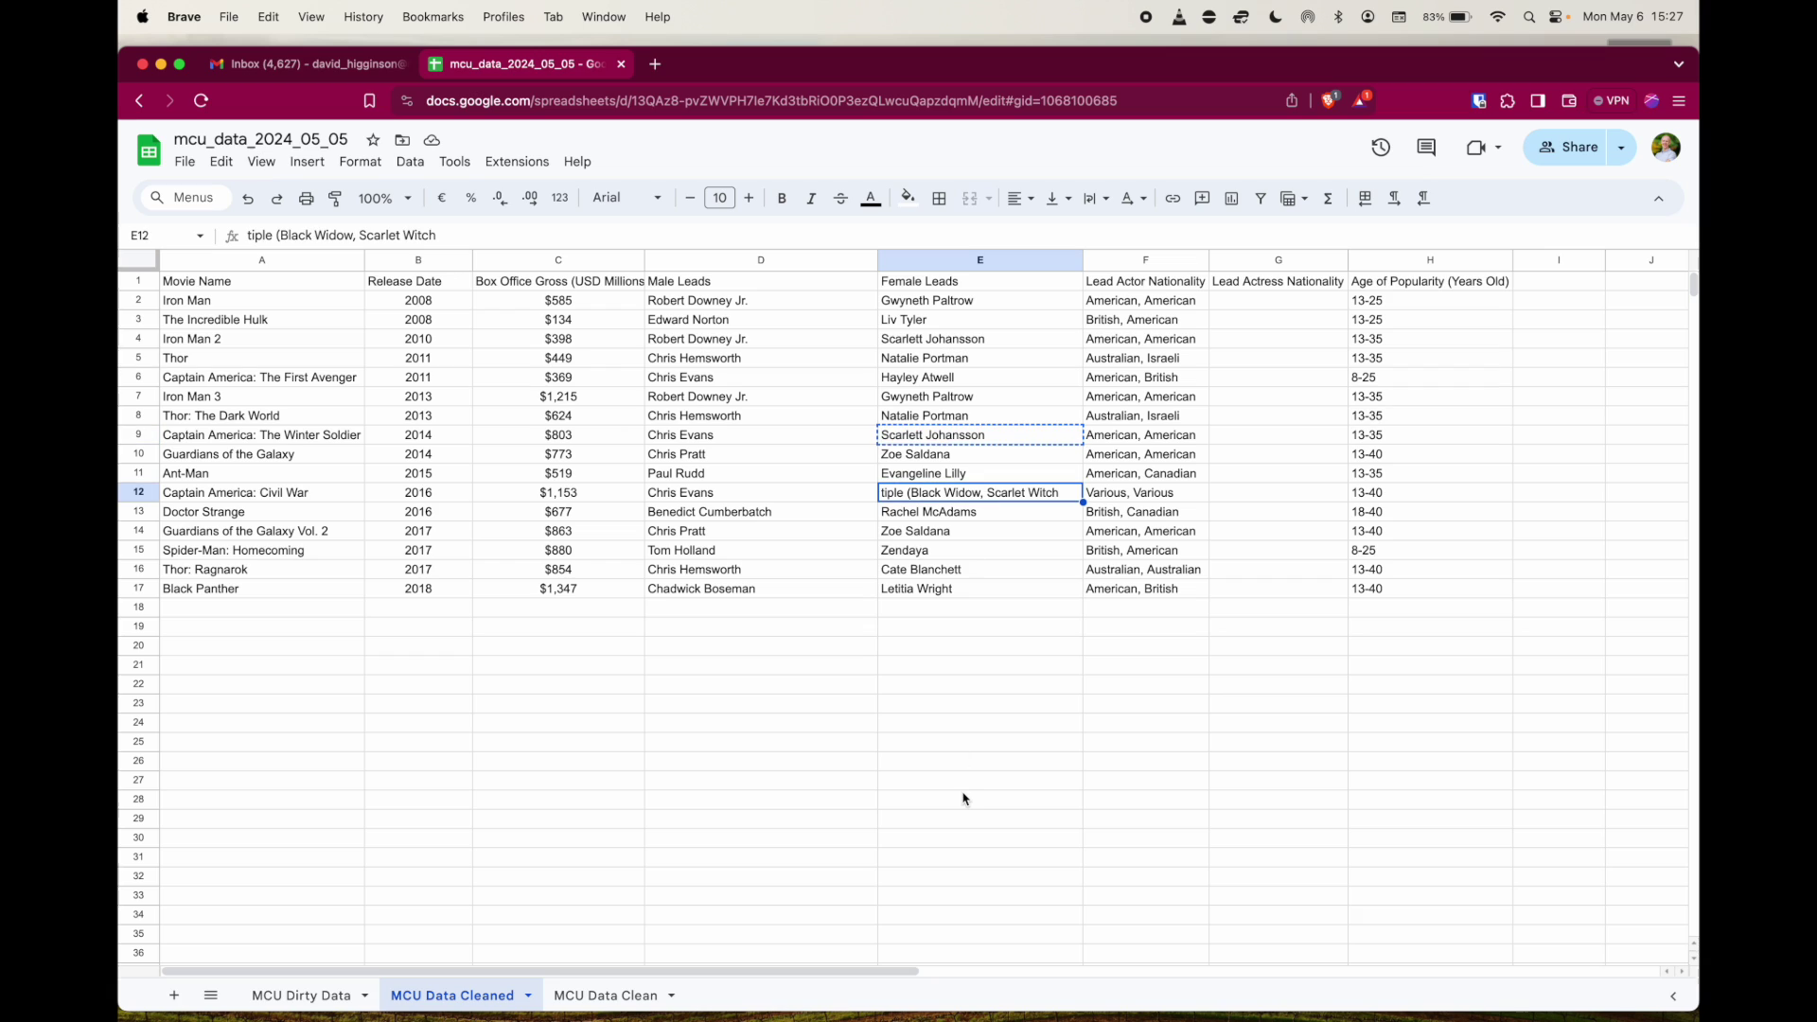
key("super+v")
left_click(1174, 789)
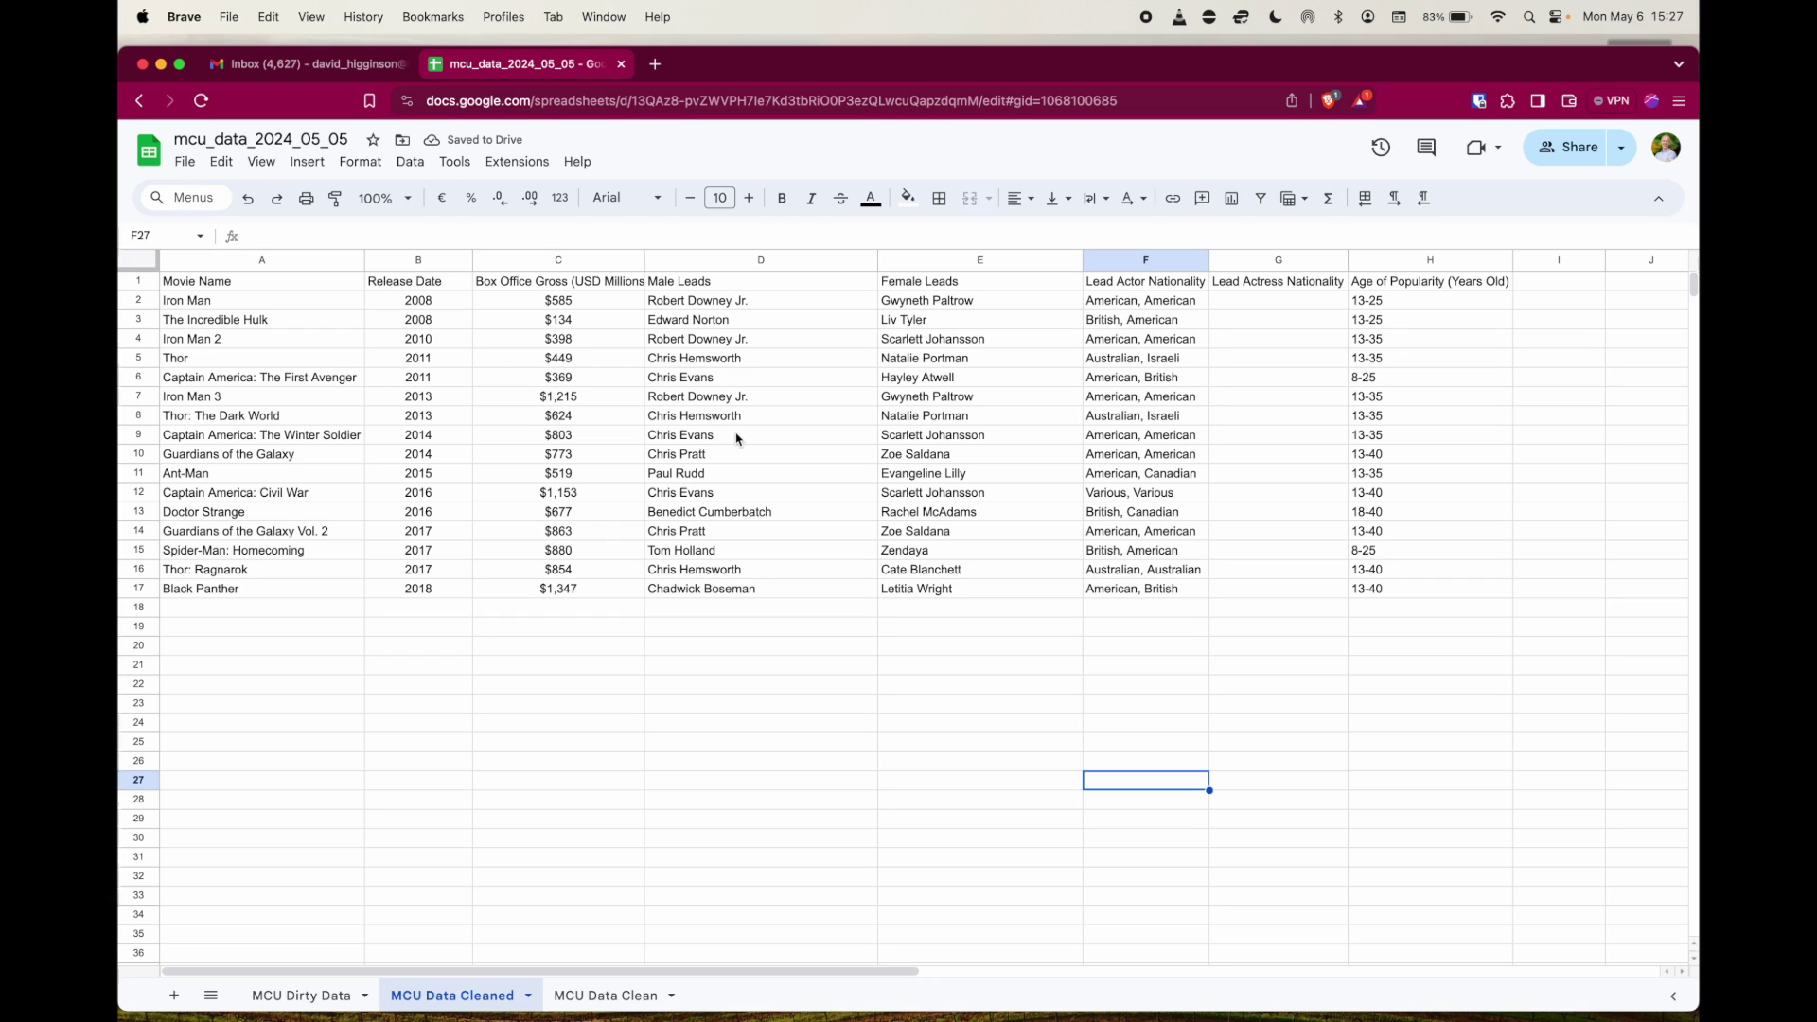
Step: Change F12 from 'Various, Various' to 'American, American' copied from F9
left_click(1168, 442)
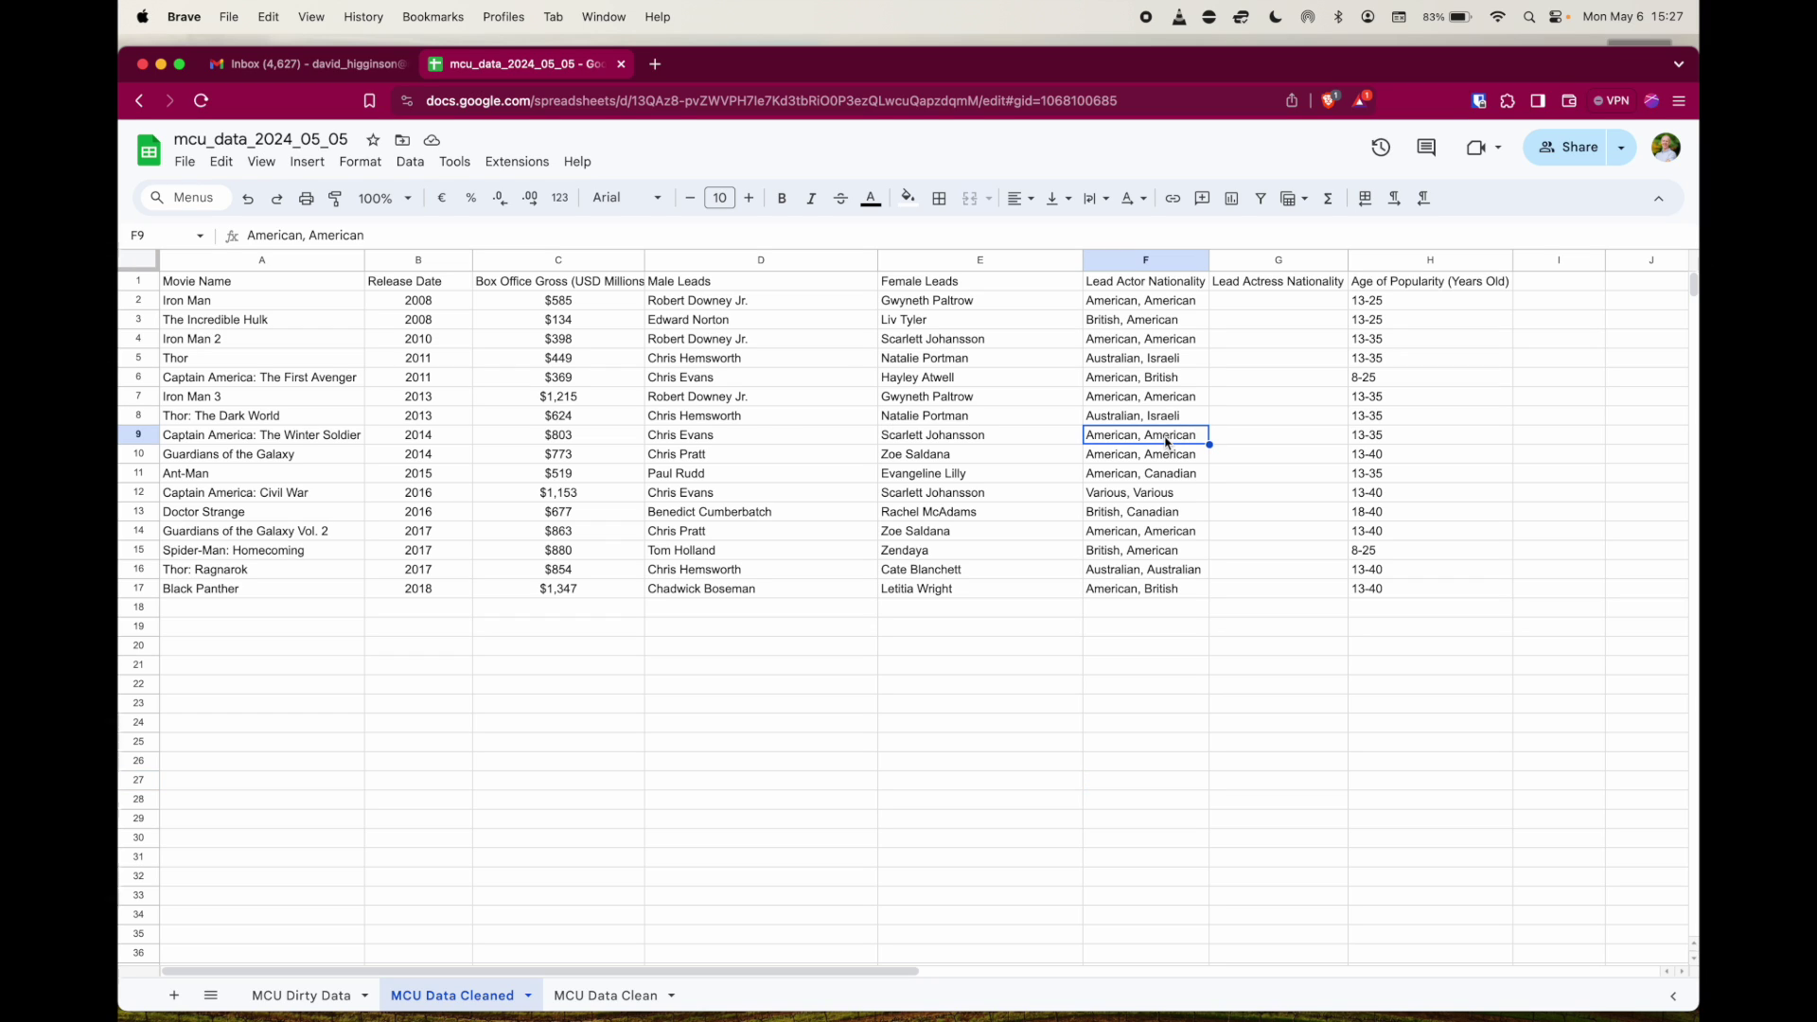
key("super+c")
left_click(1159, 489)
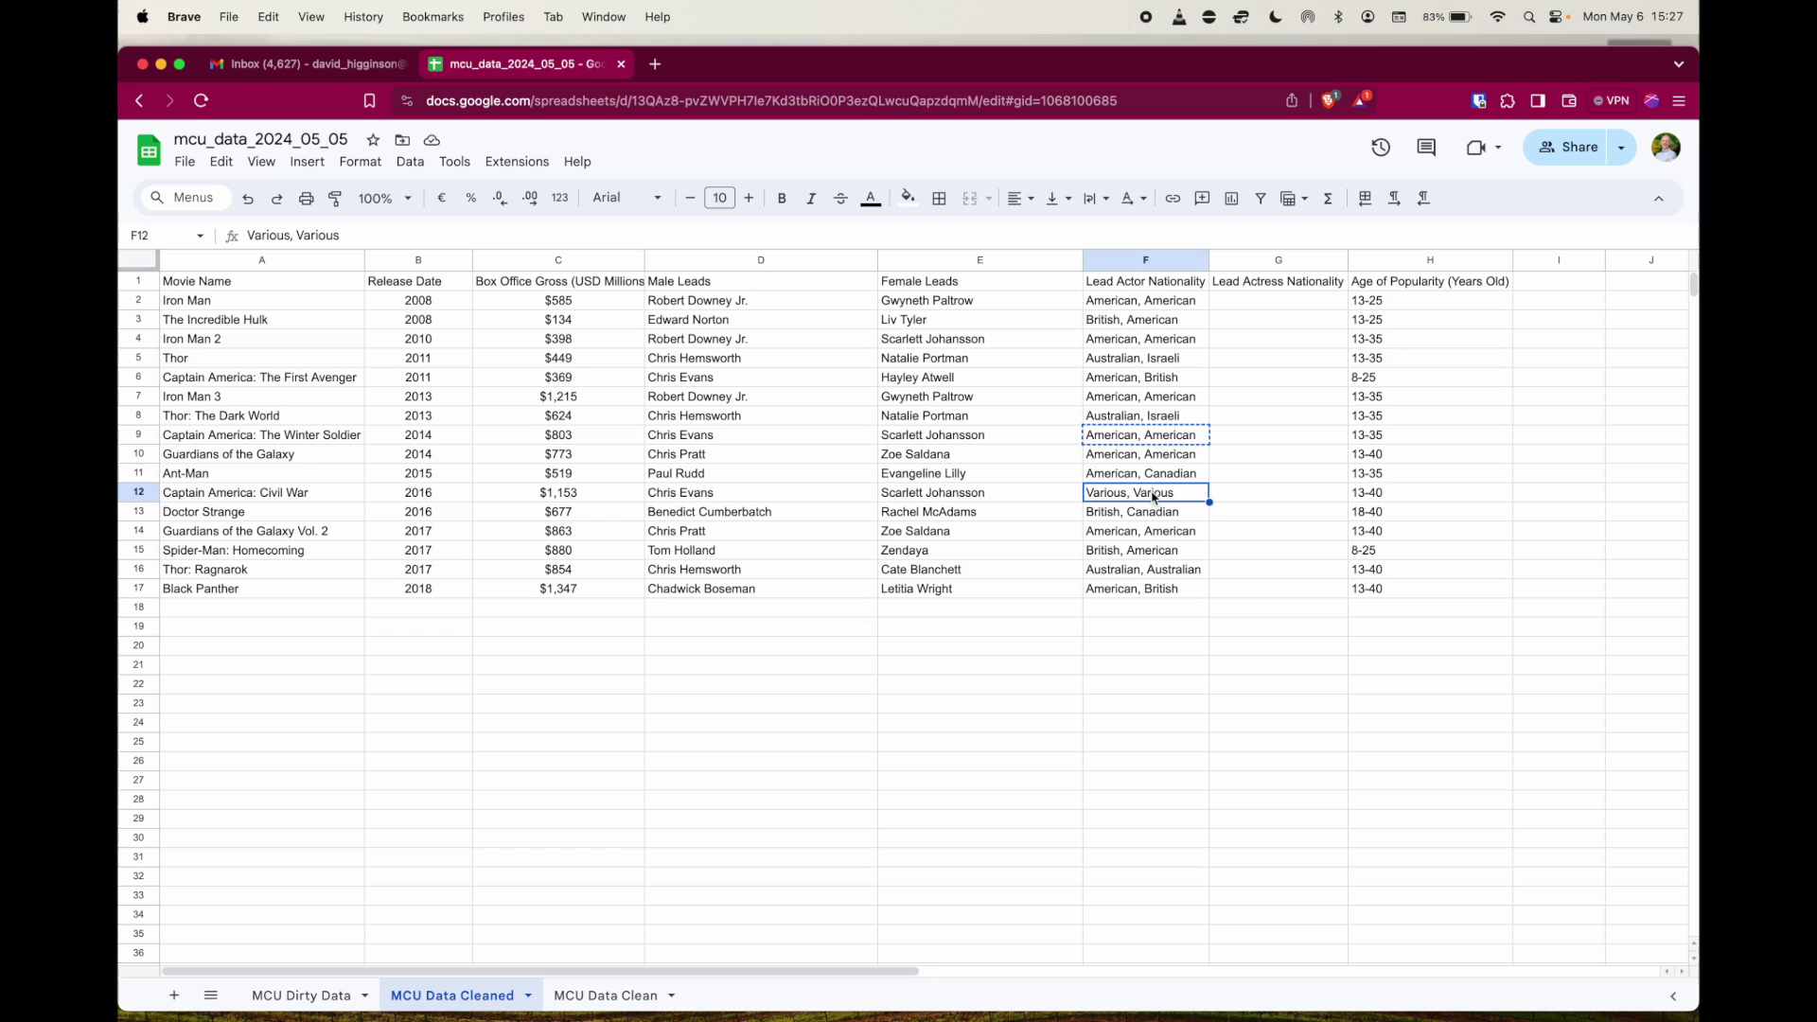
key("super+v")
left_click(1136, 630)
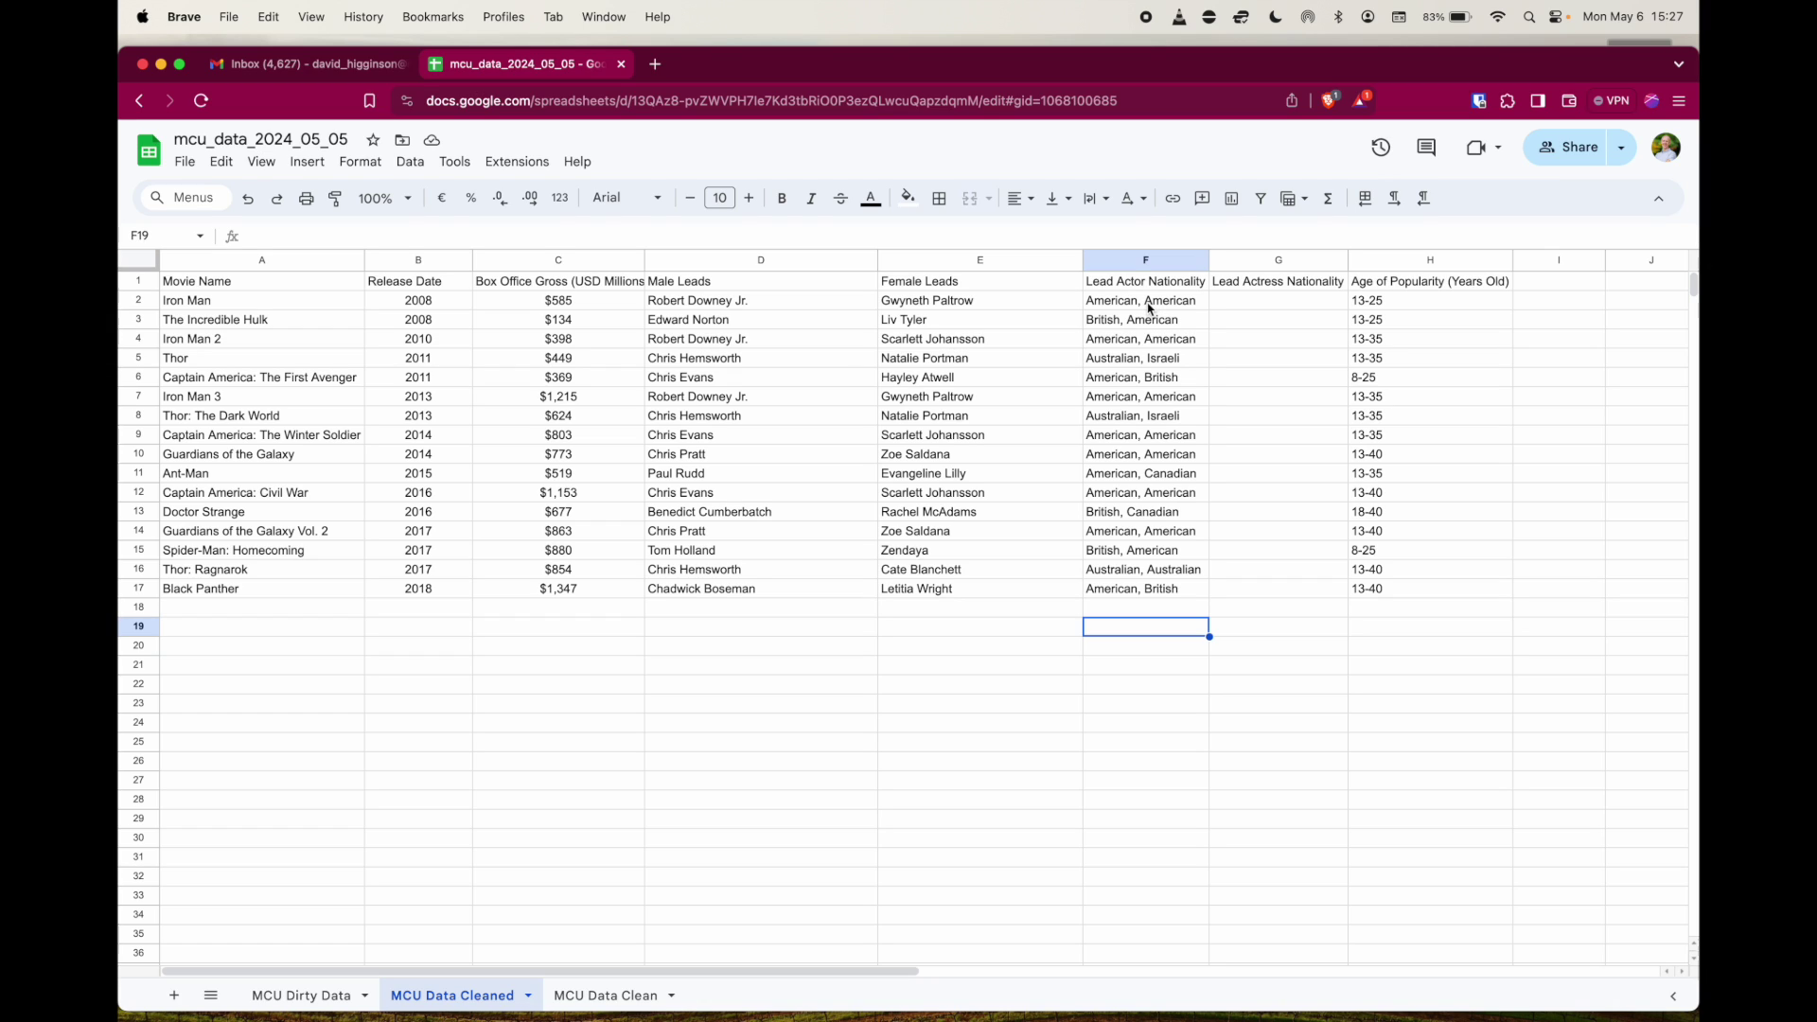
left_click_drag(1147, 307, 1142, 598)
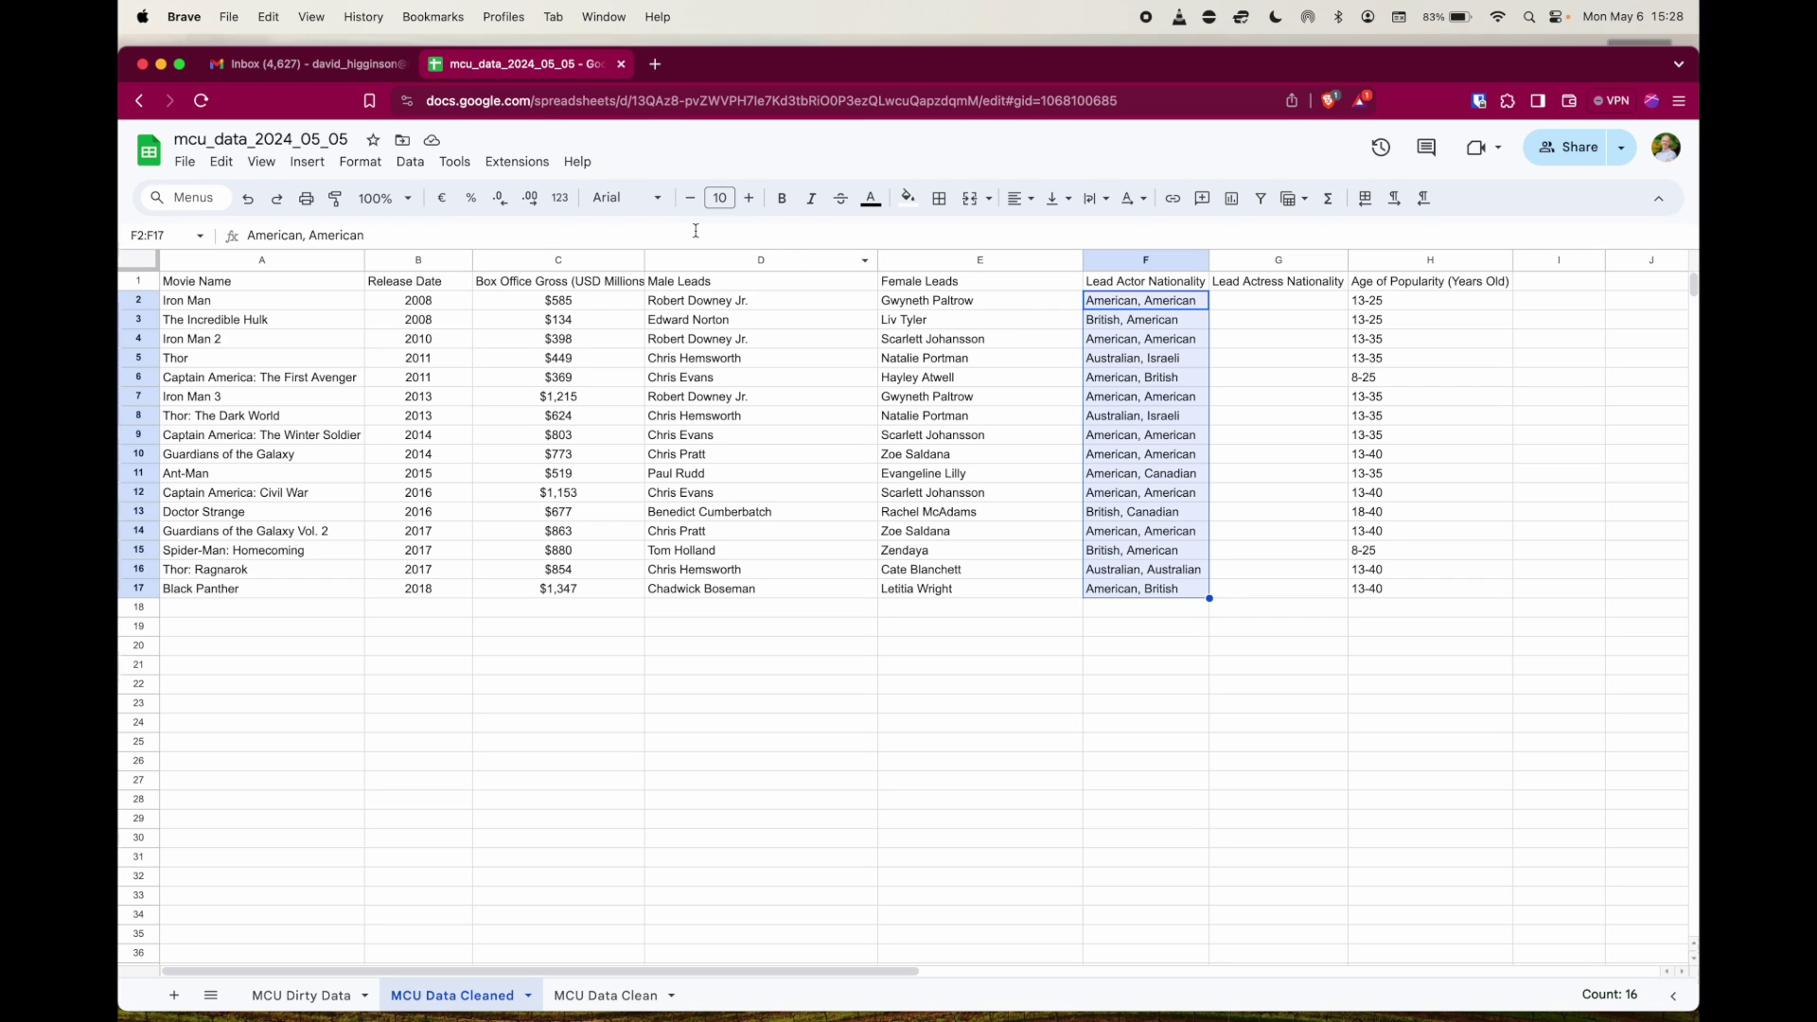
left_click(1140, 307)
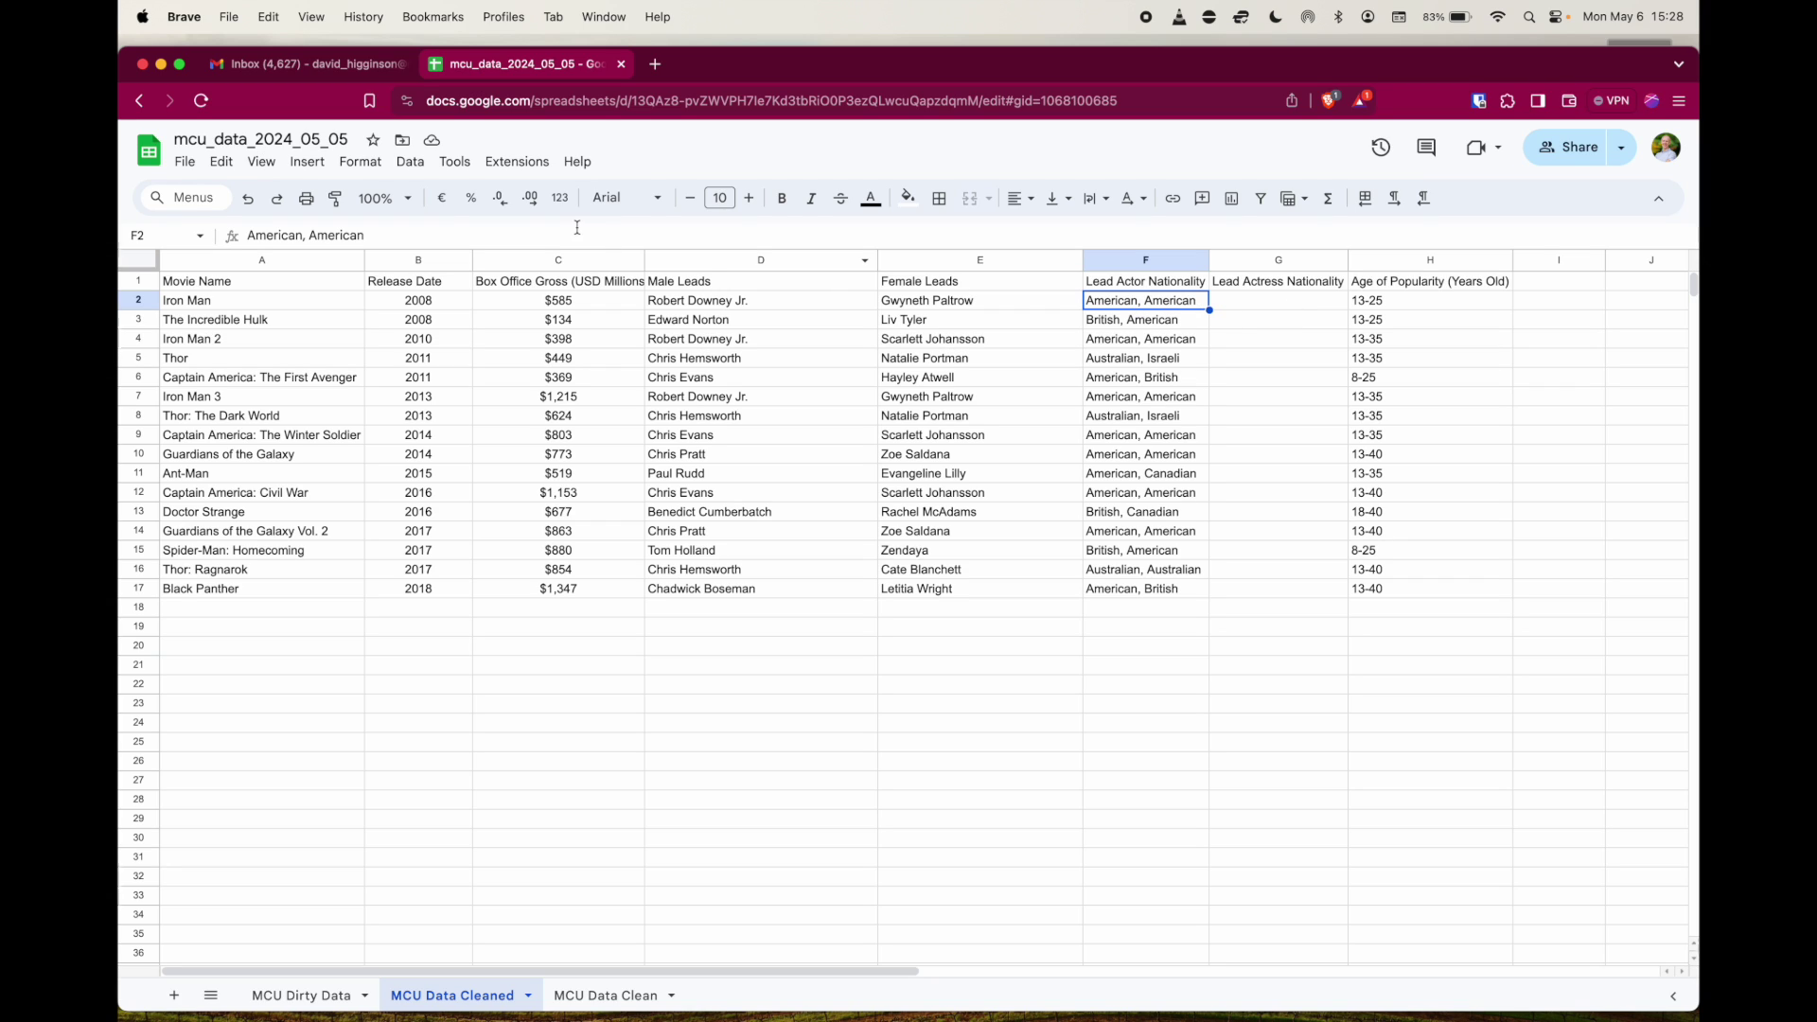
left_click(412, 167)
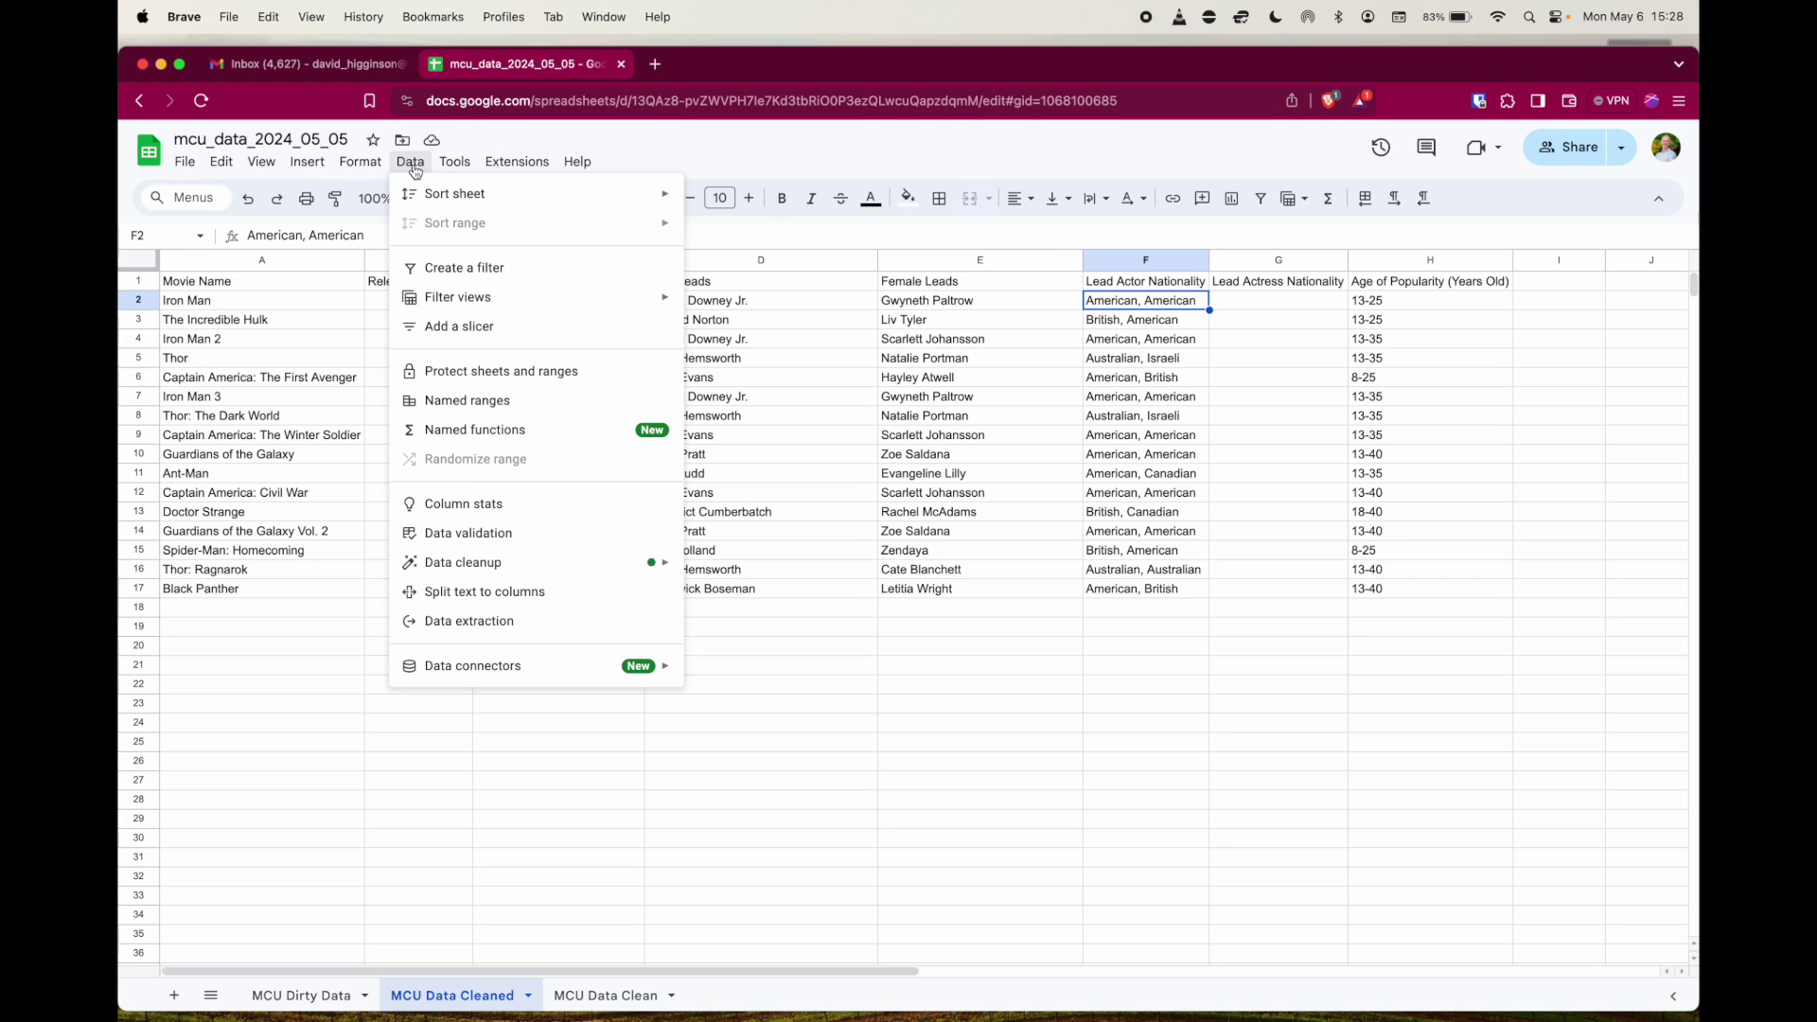
left_click(526, 596)
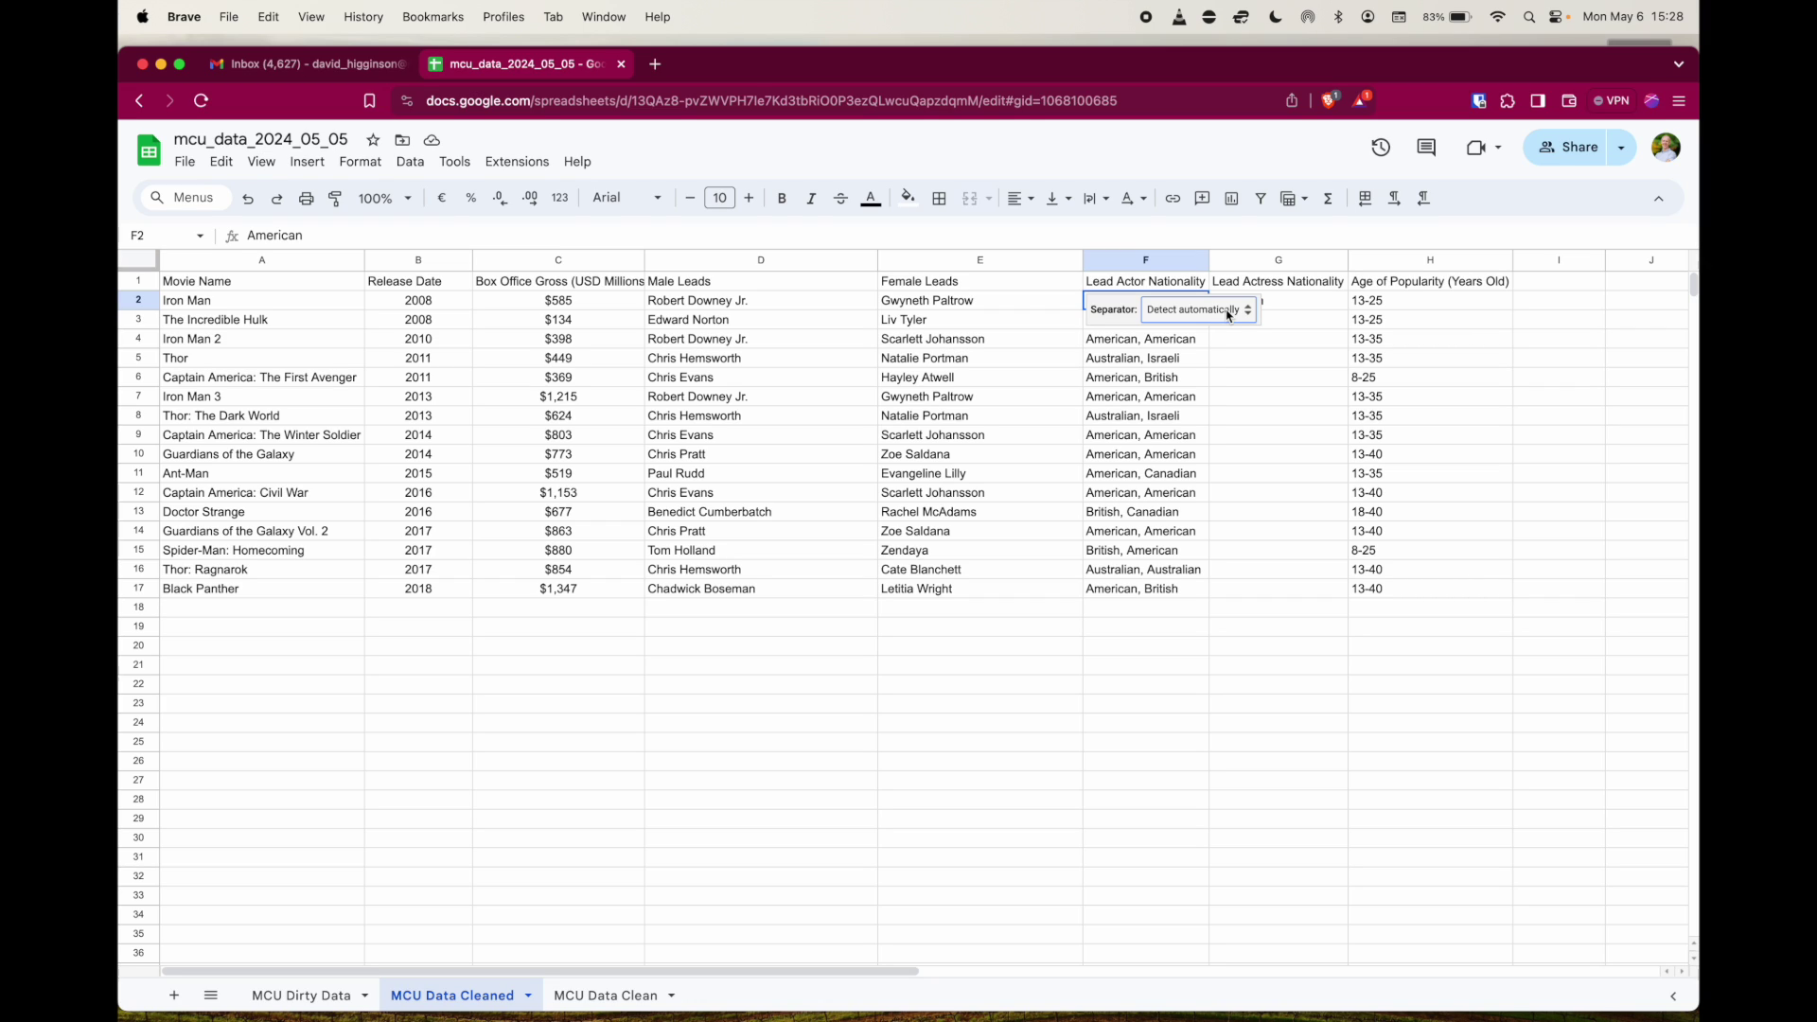
left_click(1227, 315)
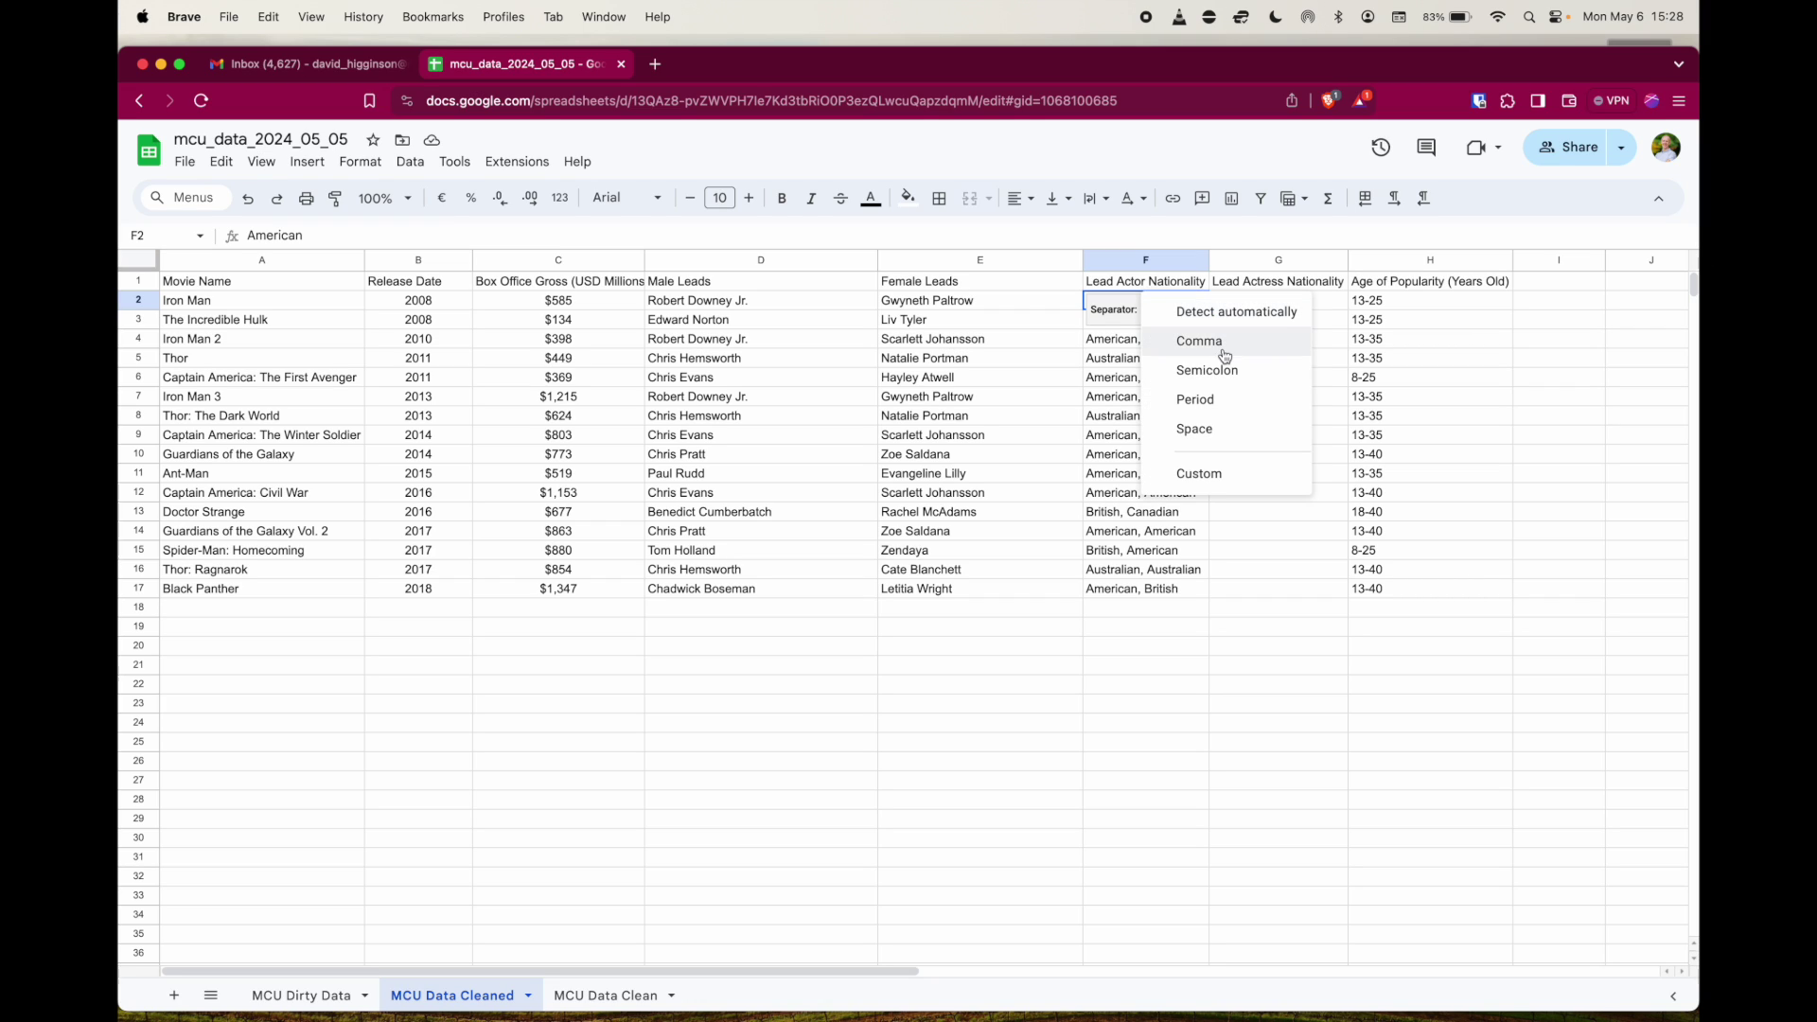
left_click(1251, 344)
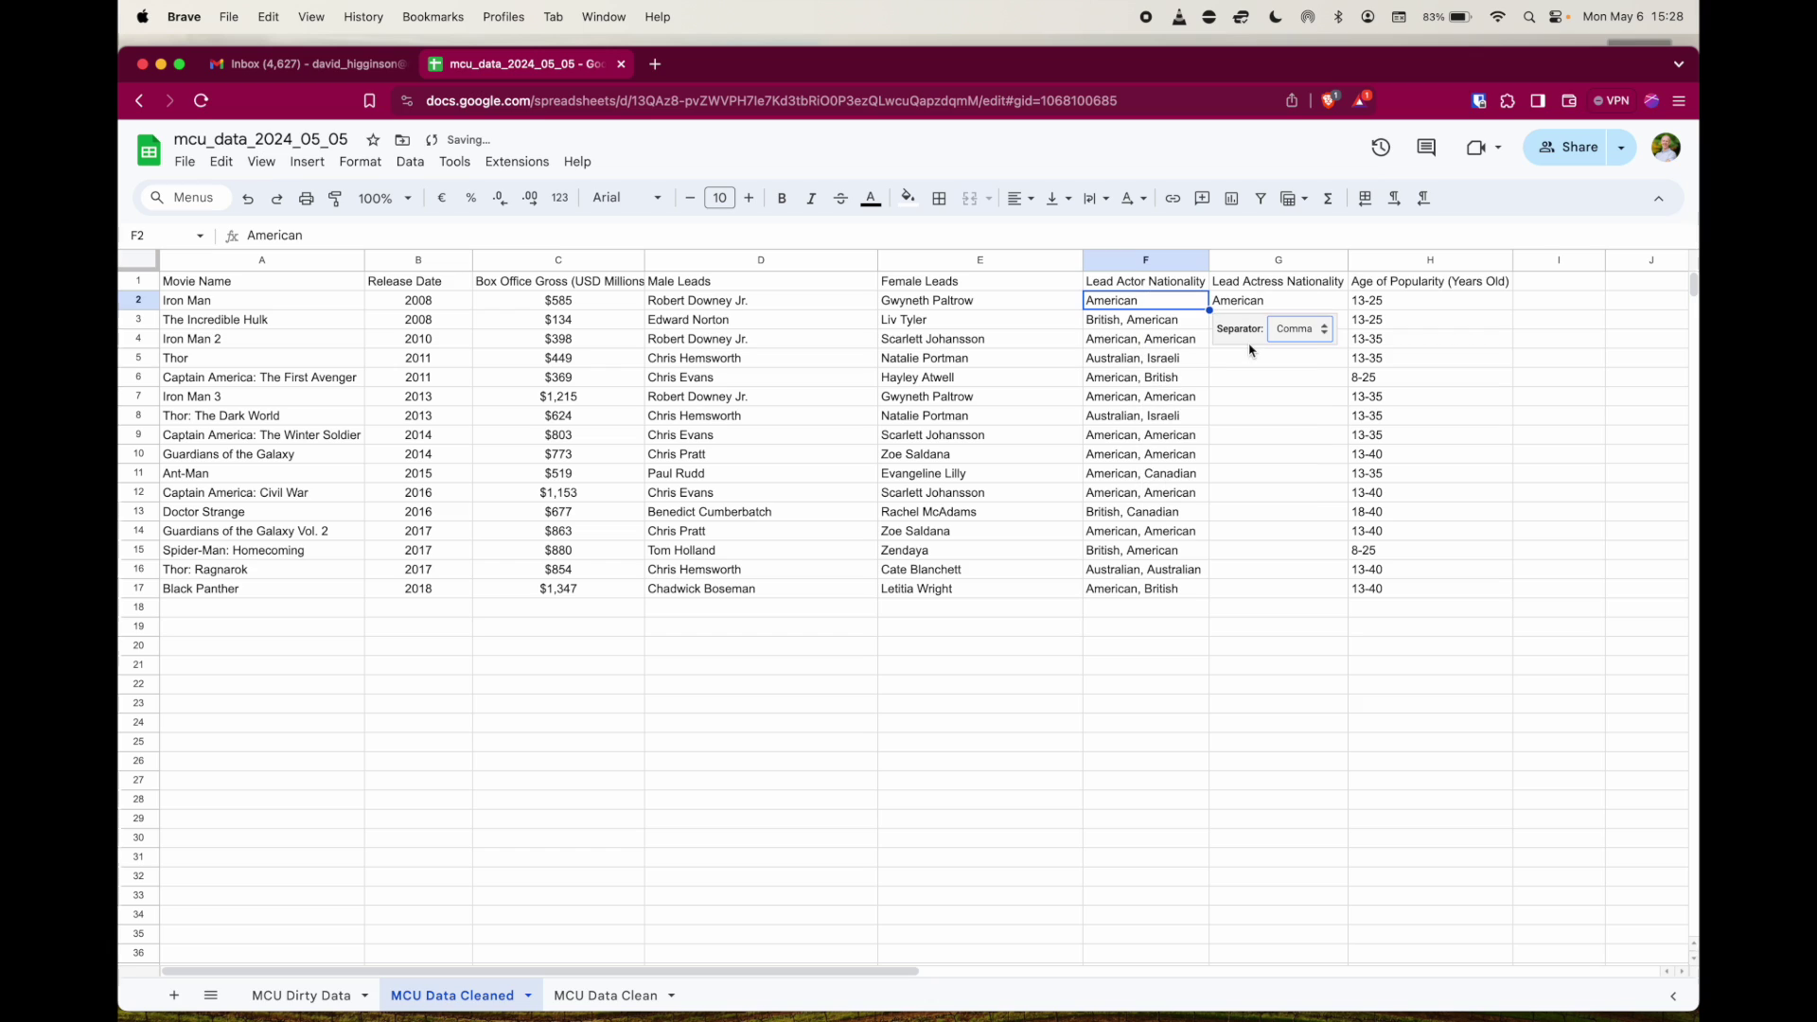
left_click(1266, 569)
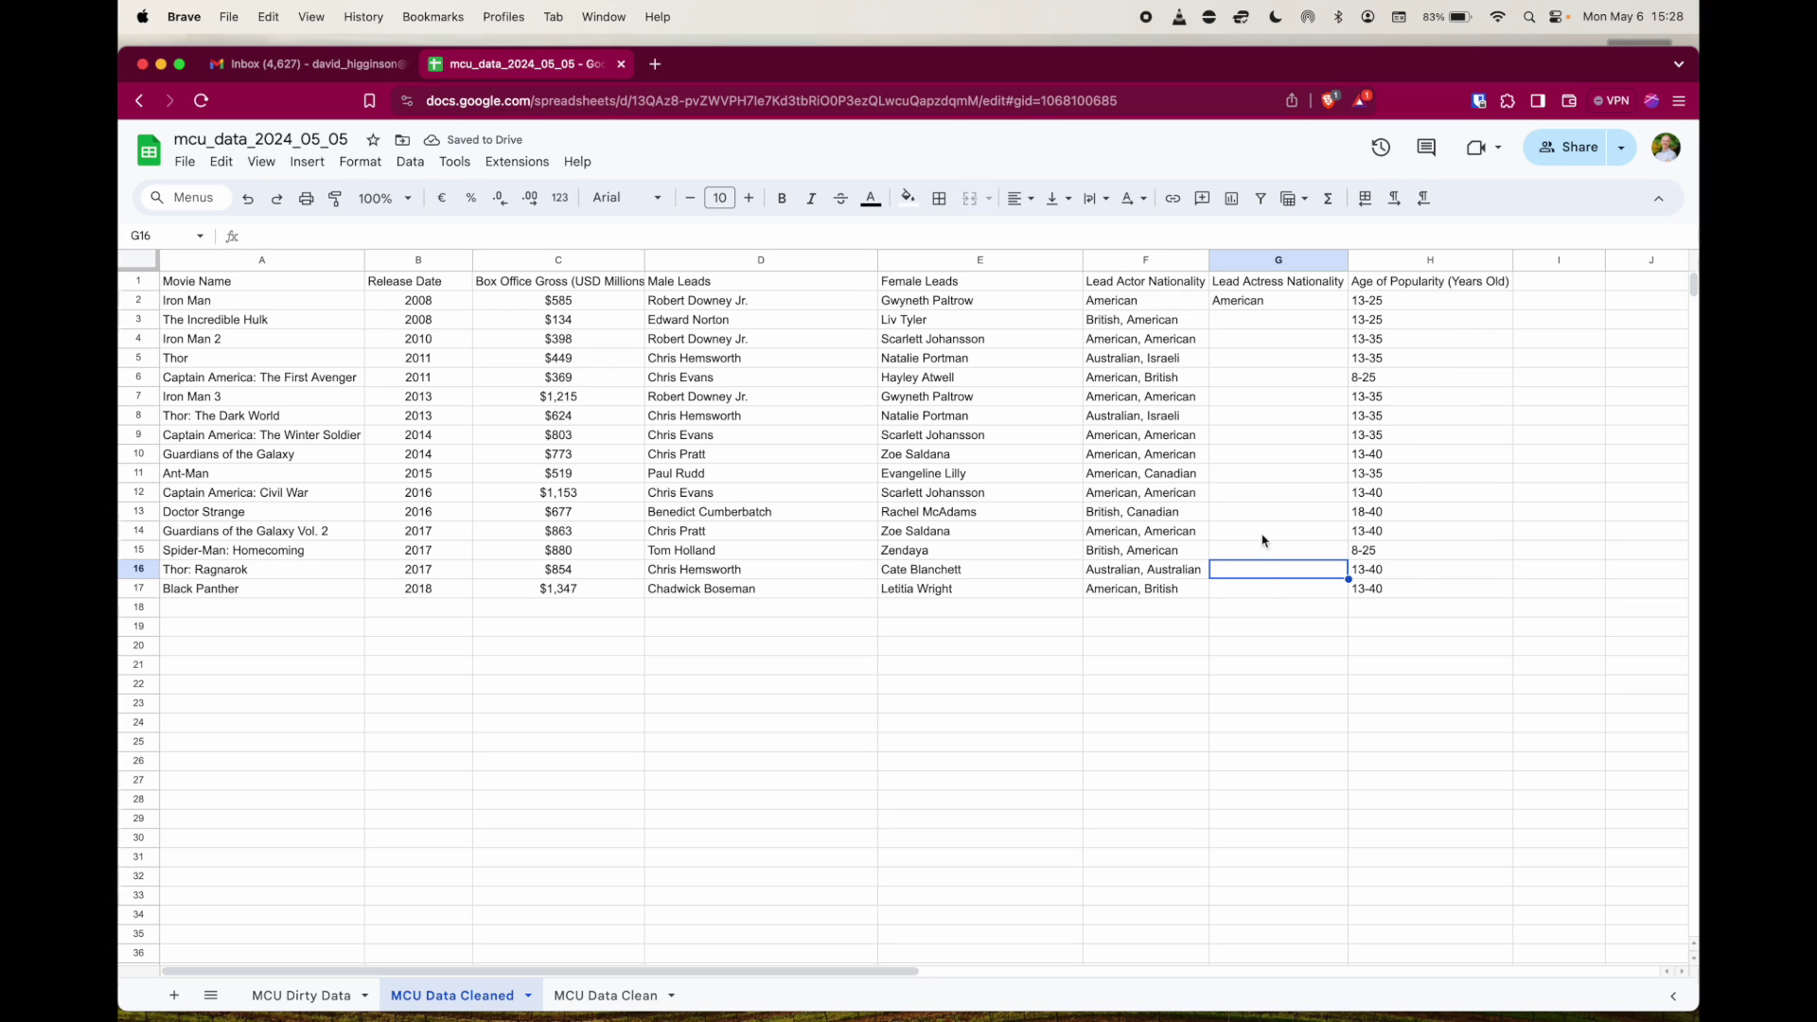
left_click(1160, 308)
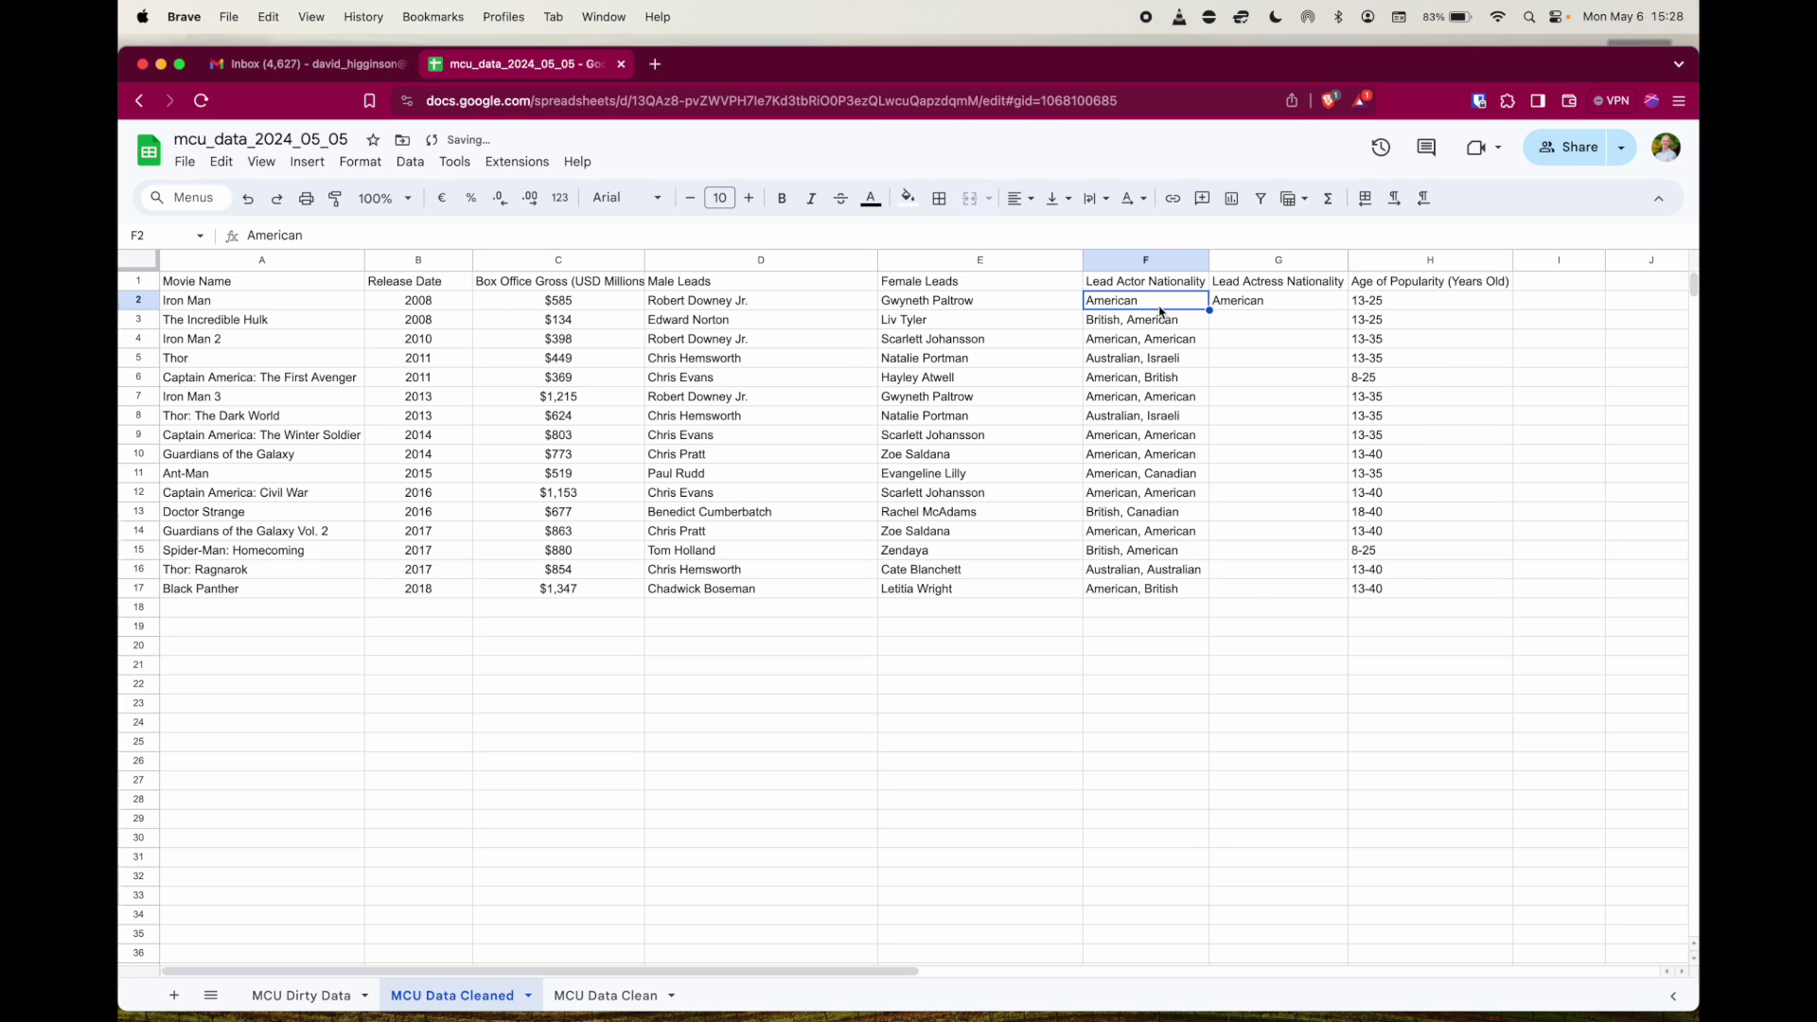
key("super+z")
left_click_drag(1162, 311, 1164, 591)
Step: Split the nationality pairs in F2:F17 into columns F and G with Split text to columns
left_click(416, 168)
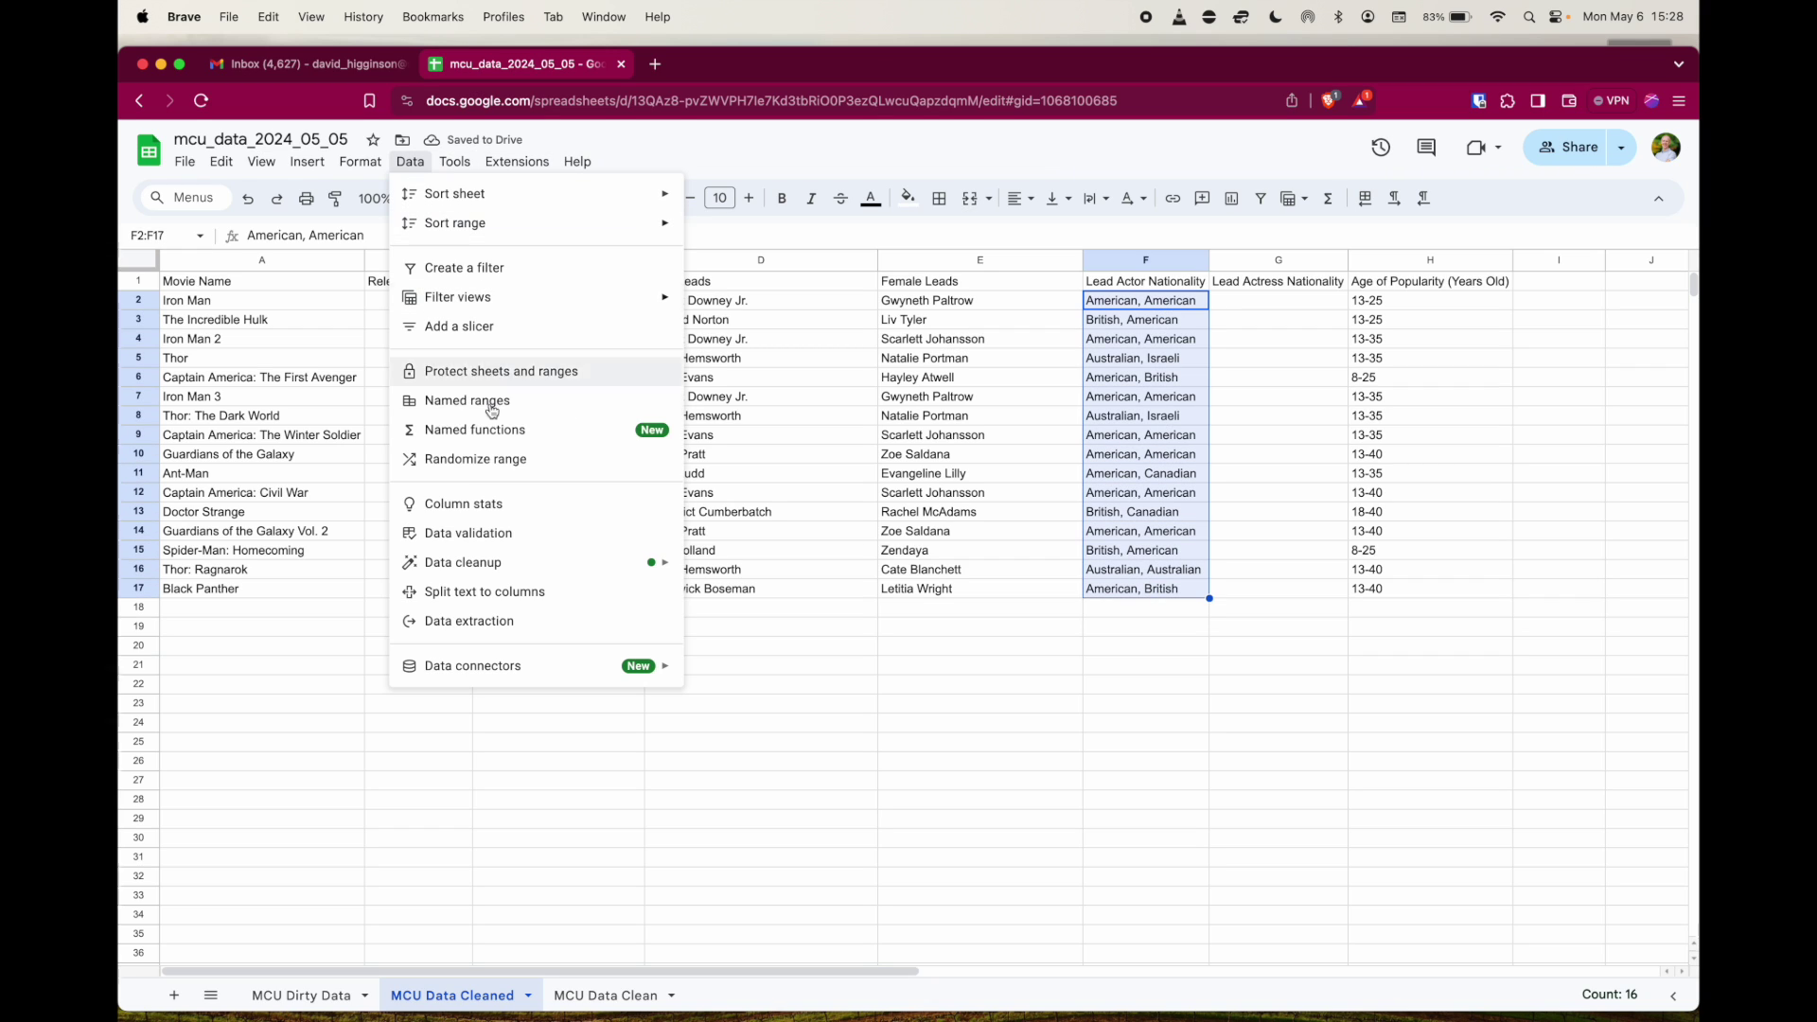
left_click(504, 602)
left_click(1473, 712)
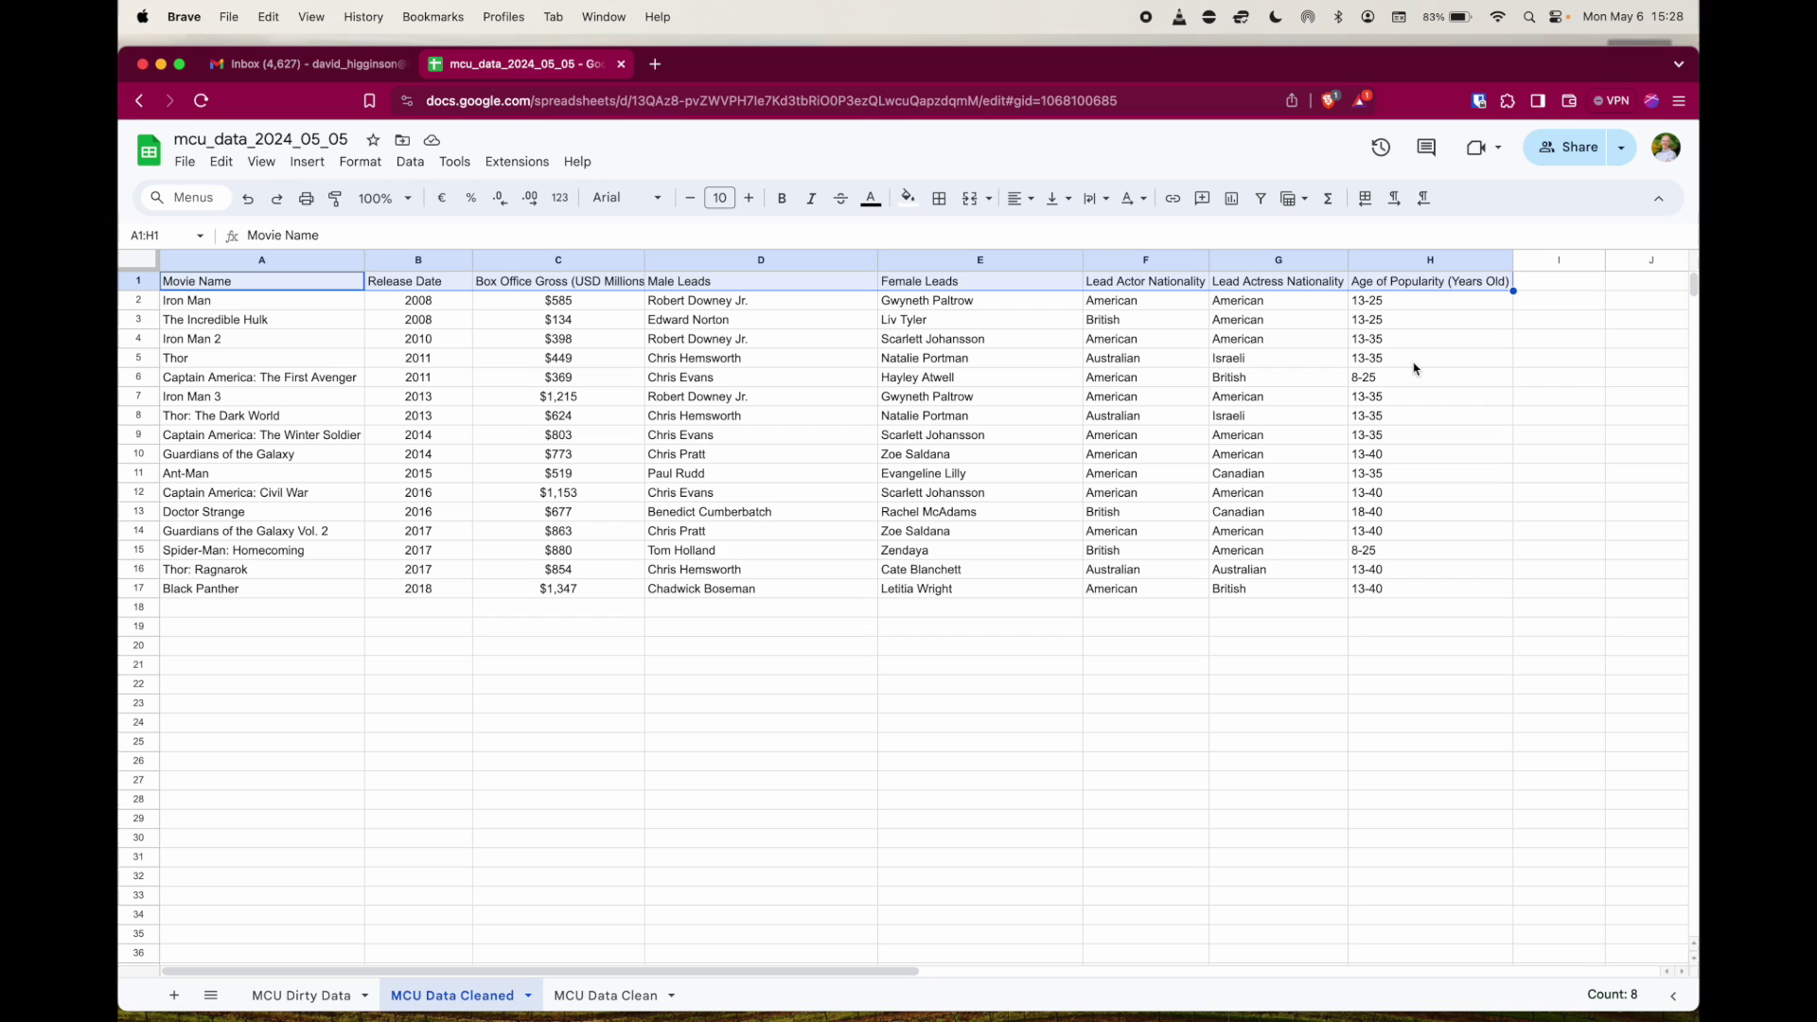
Step: Bold the header row and add all borders to the table A1:H17
key("super+b")
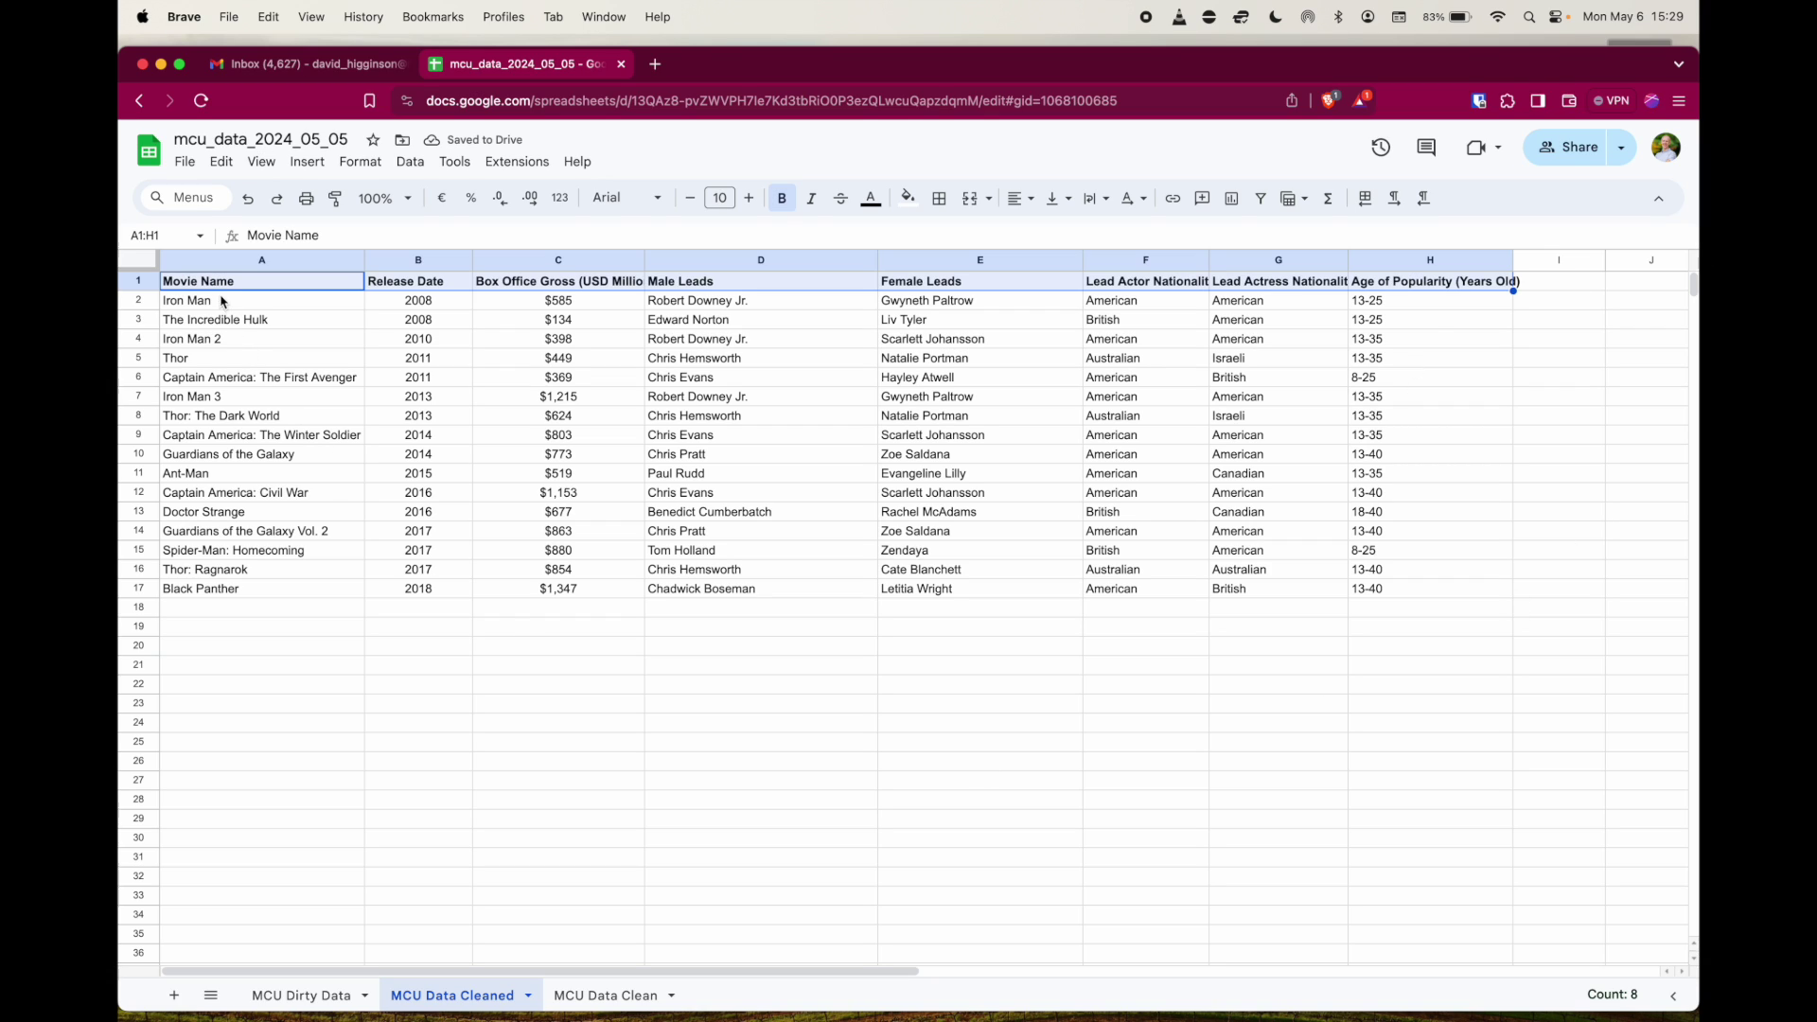
left_click_drag(214, 282, 1381, 590)
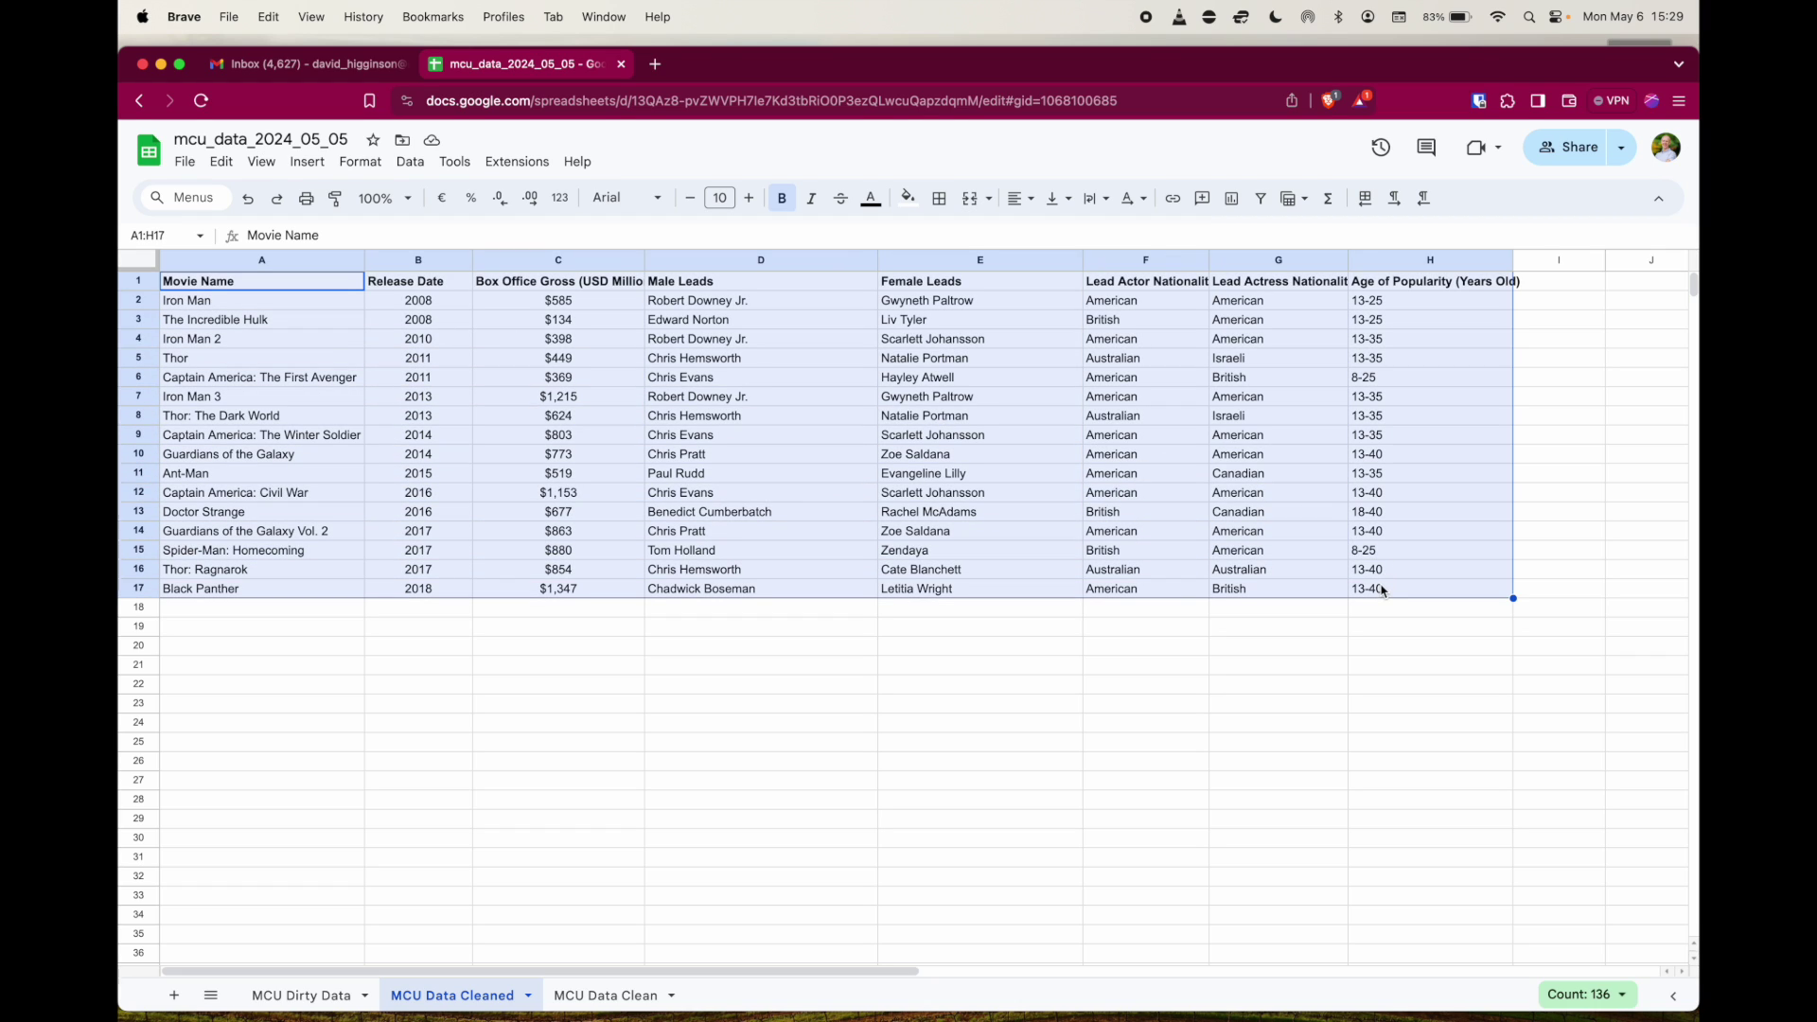
left_click(938, 198)
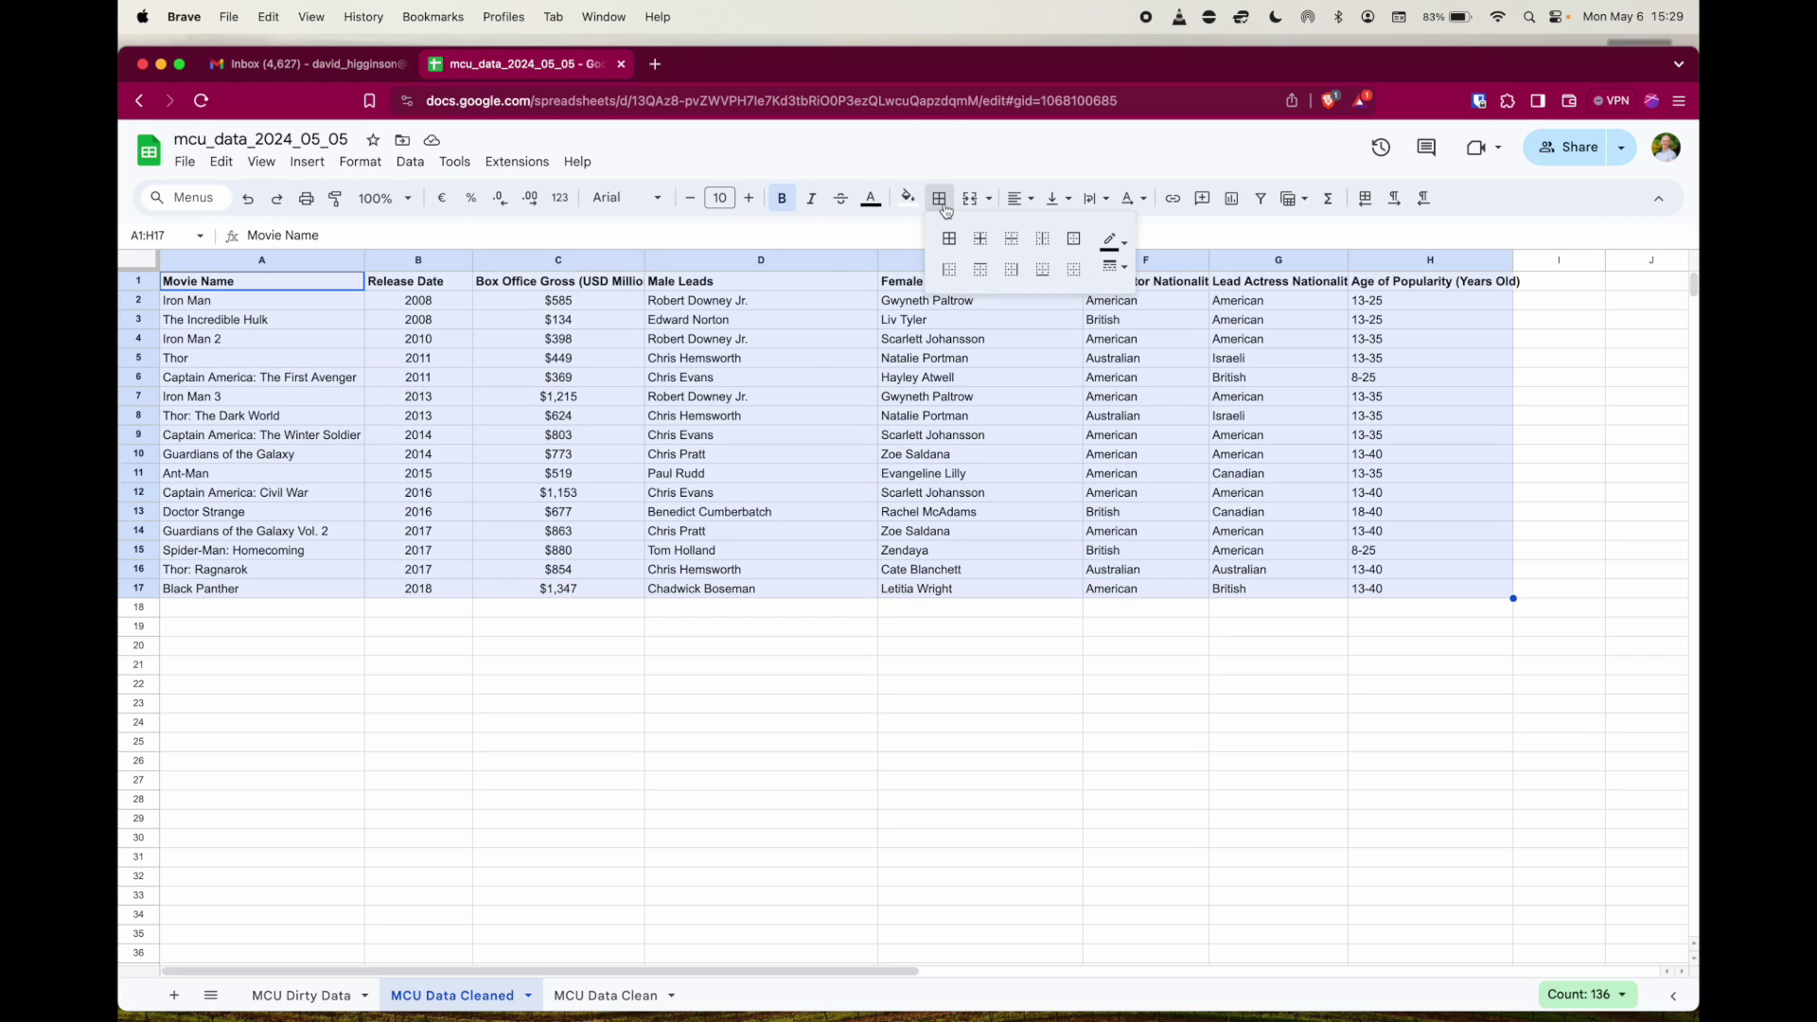
left_click(949, 245)
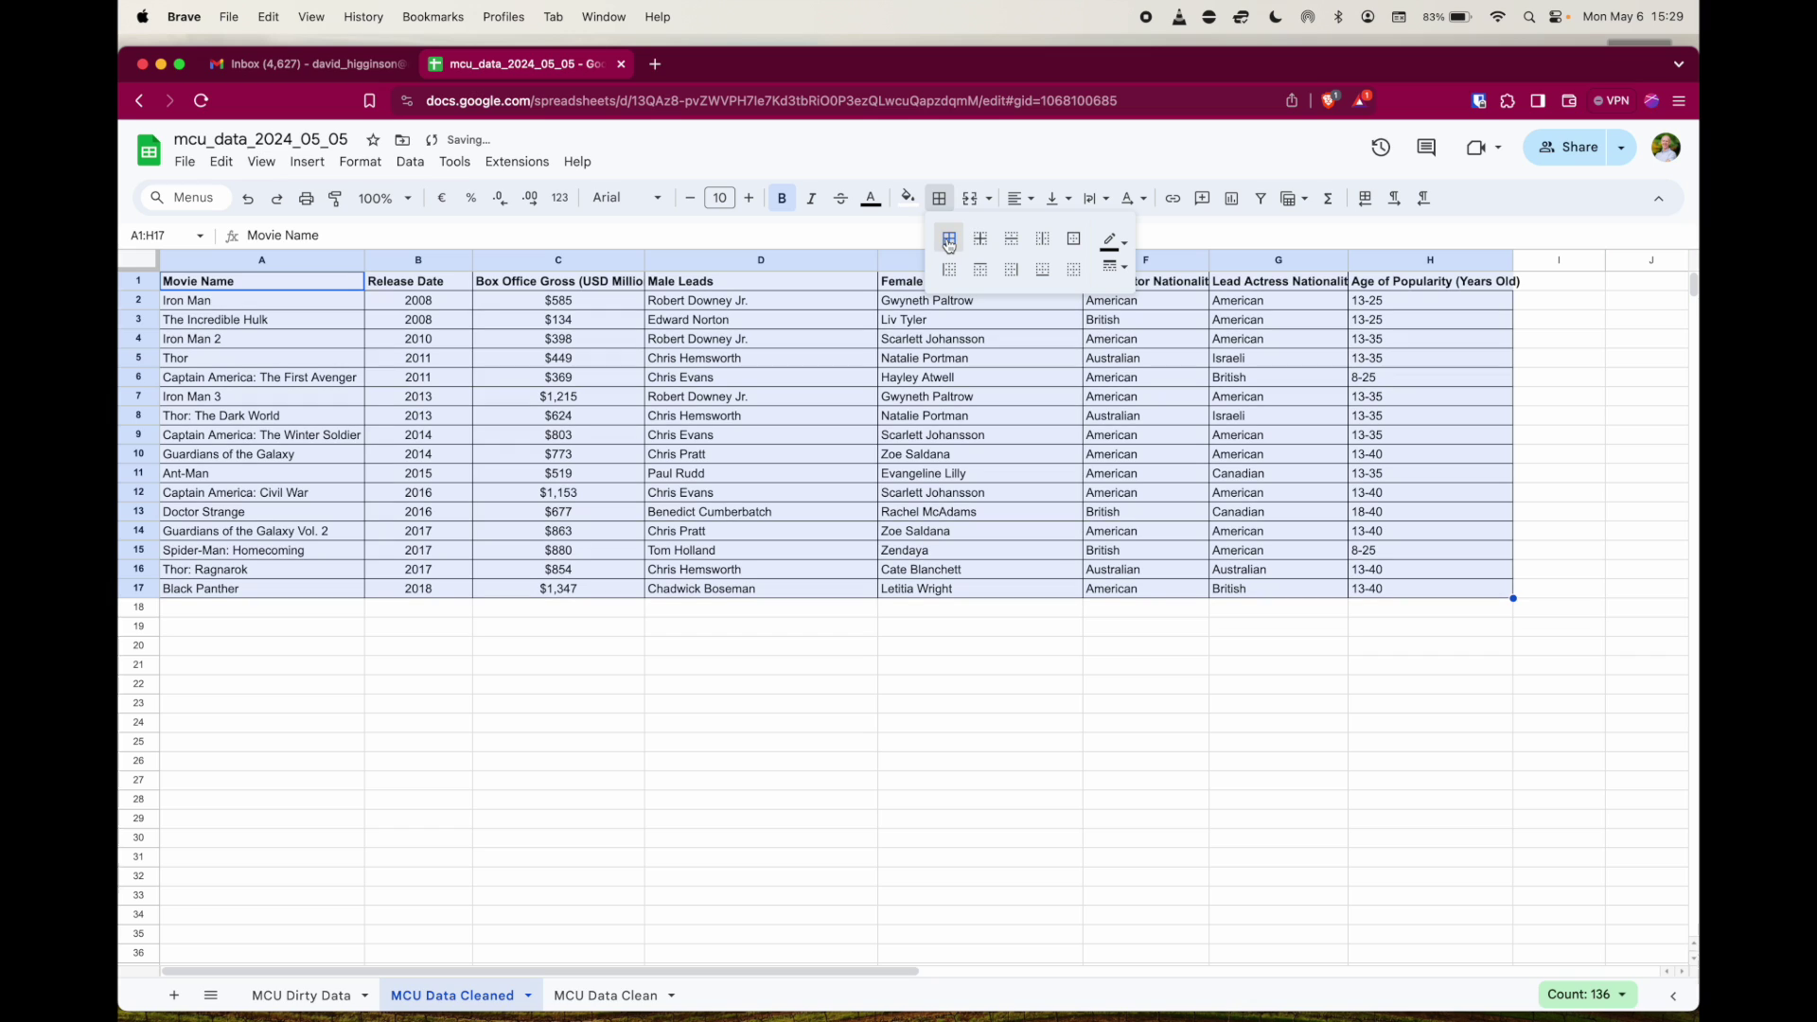
left_click(866, 722)
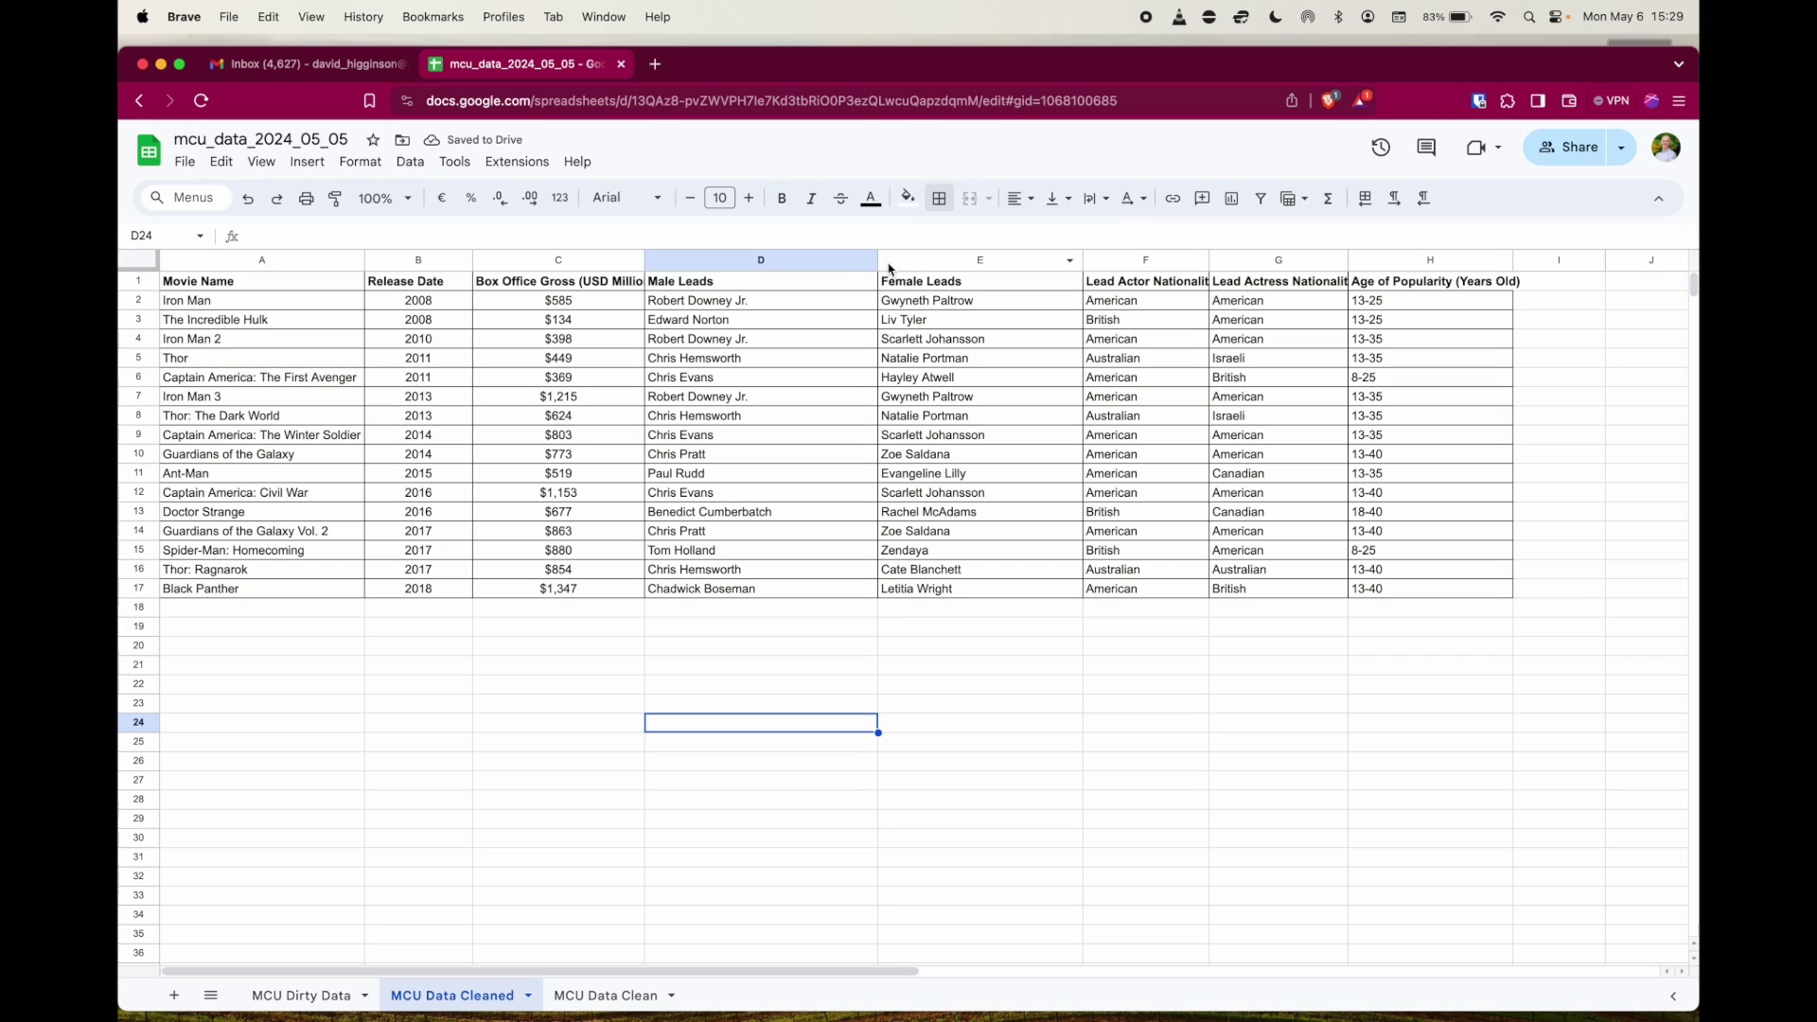
Step: Auto-fit the widths of columns A through H to their contents
double_click(876, 261)
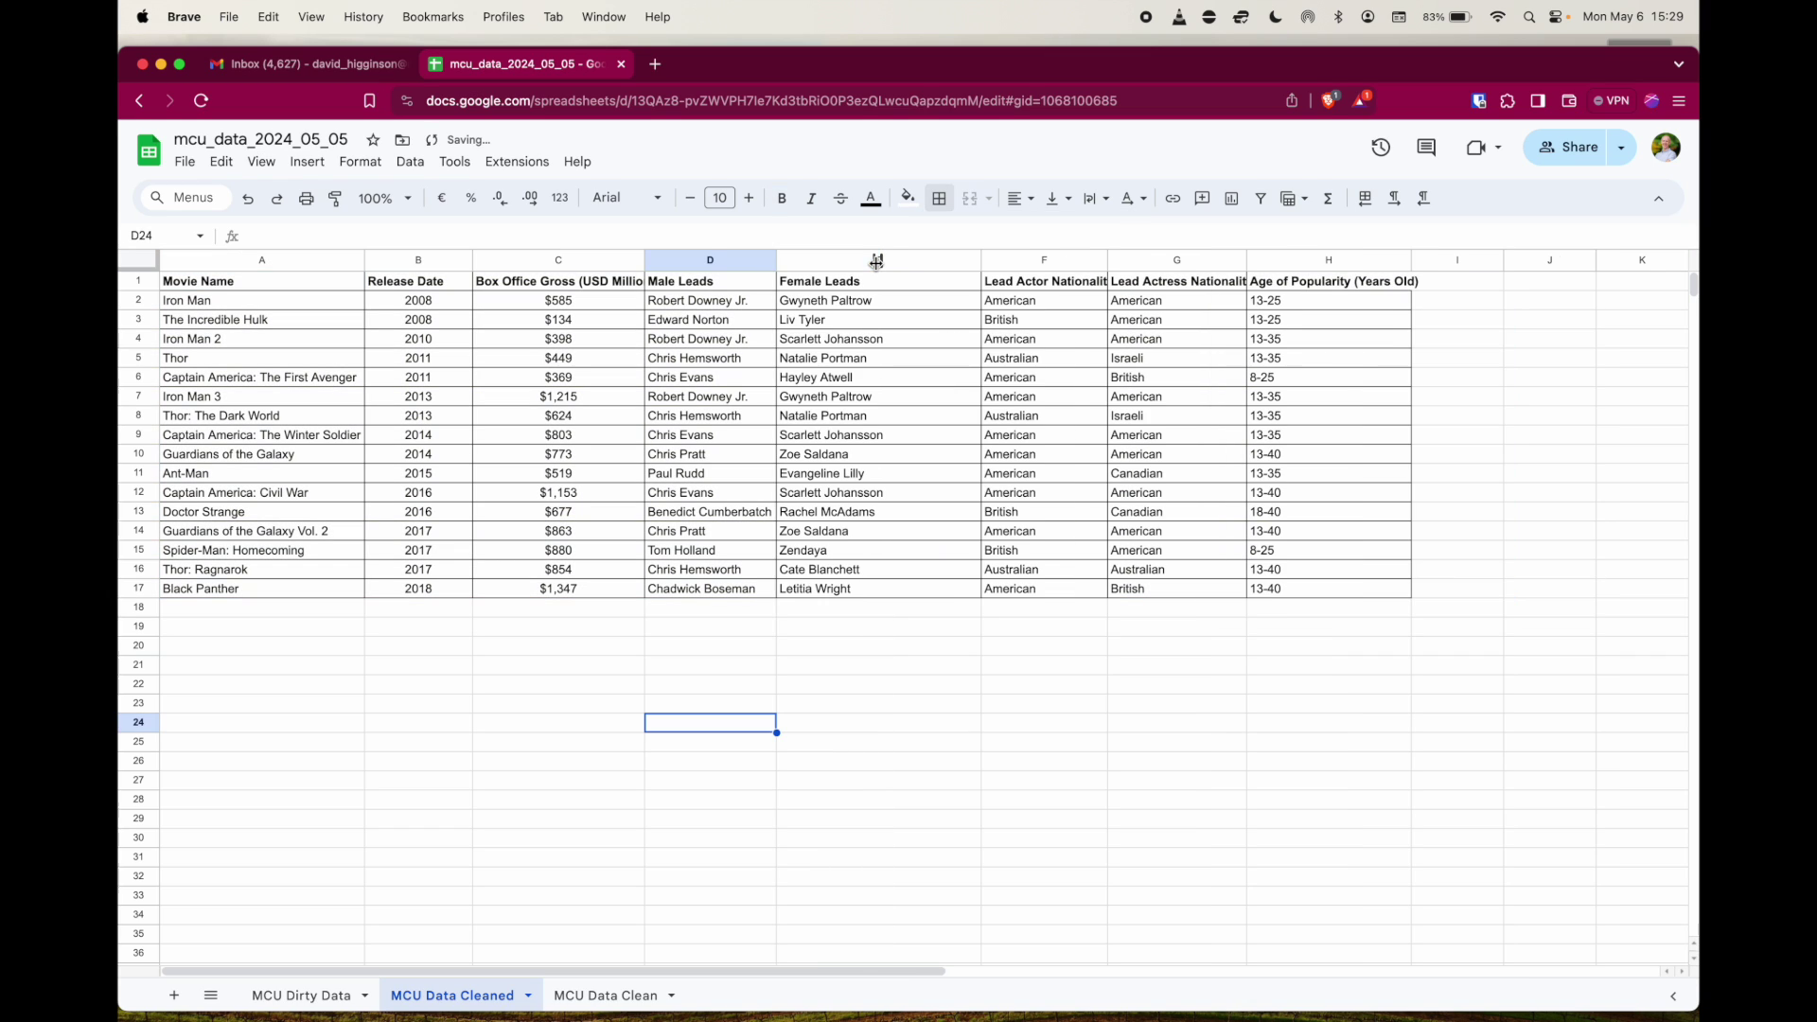
double_click(982, 261)
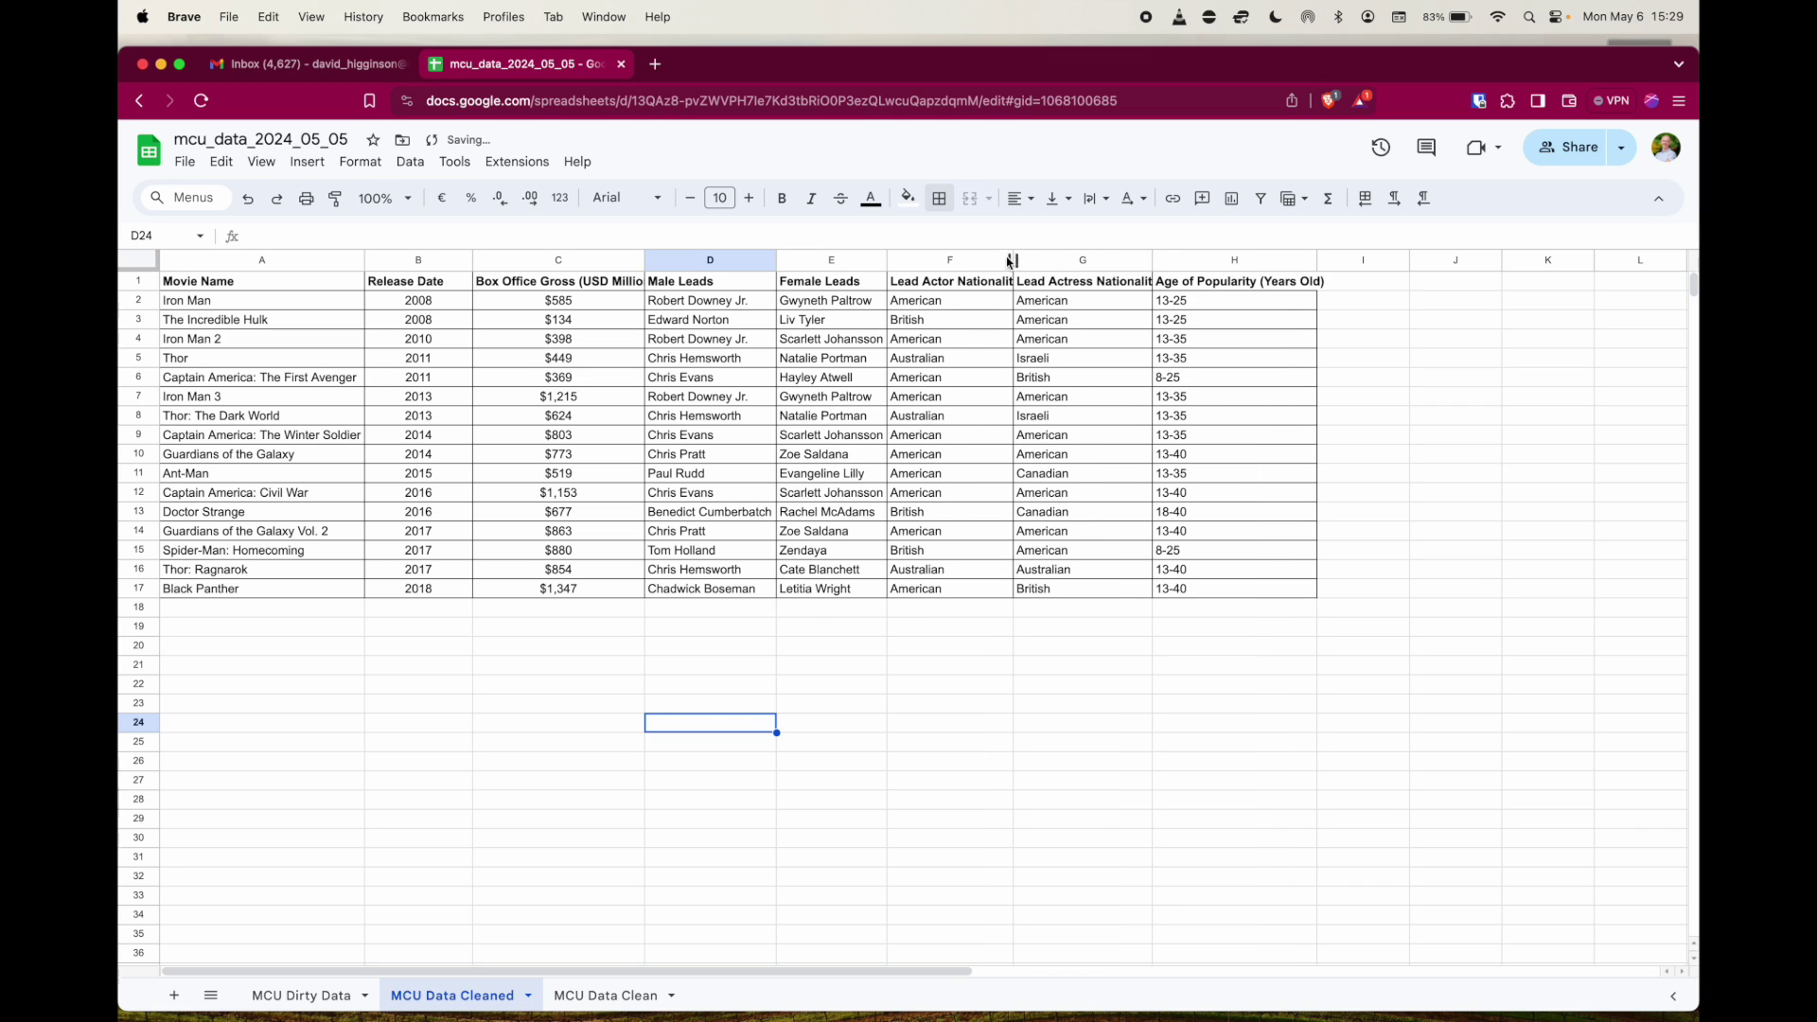
left_click(968, 257)
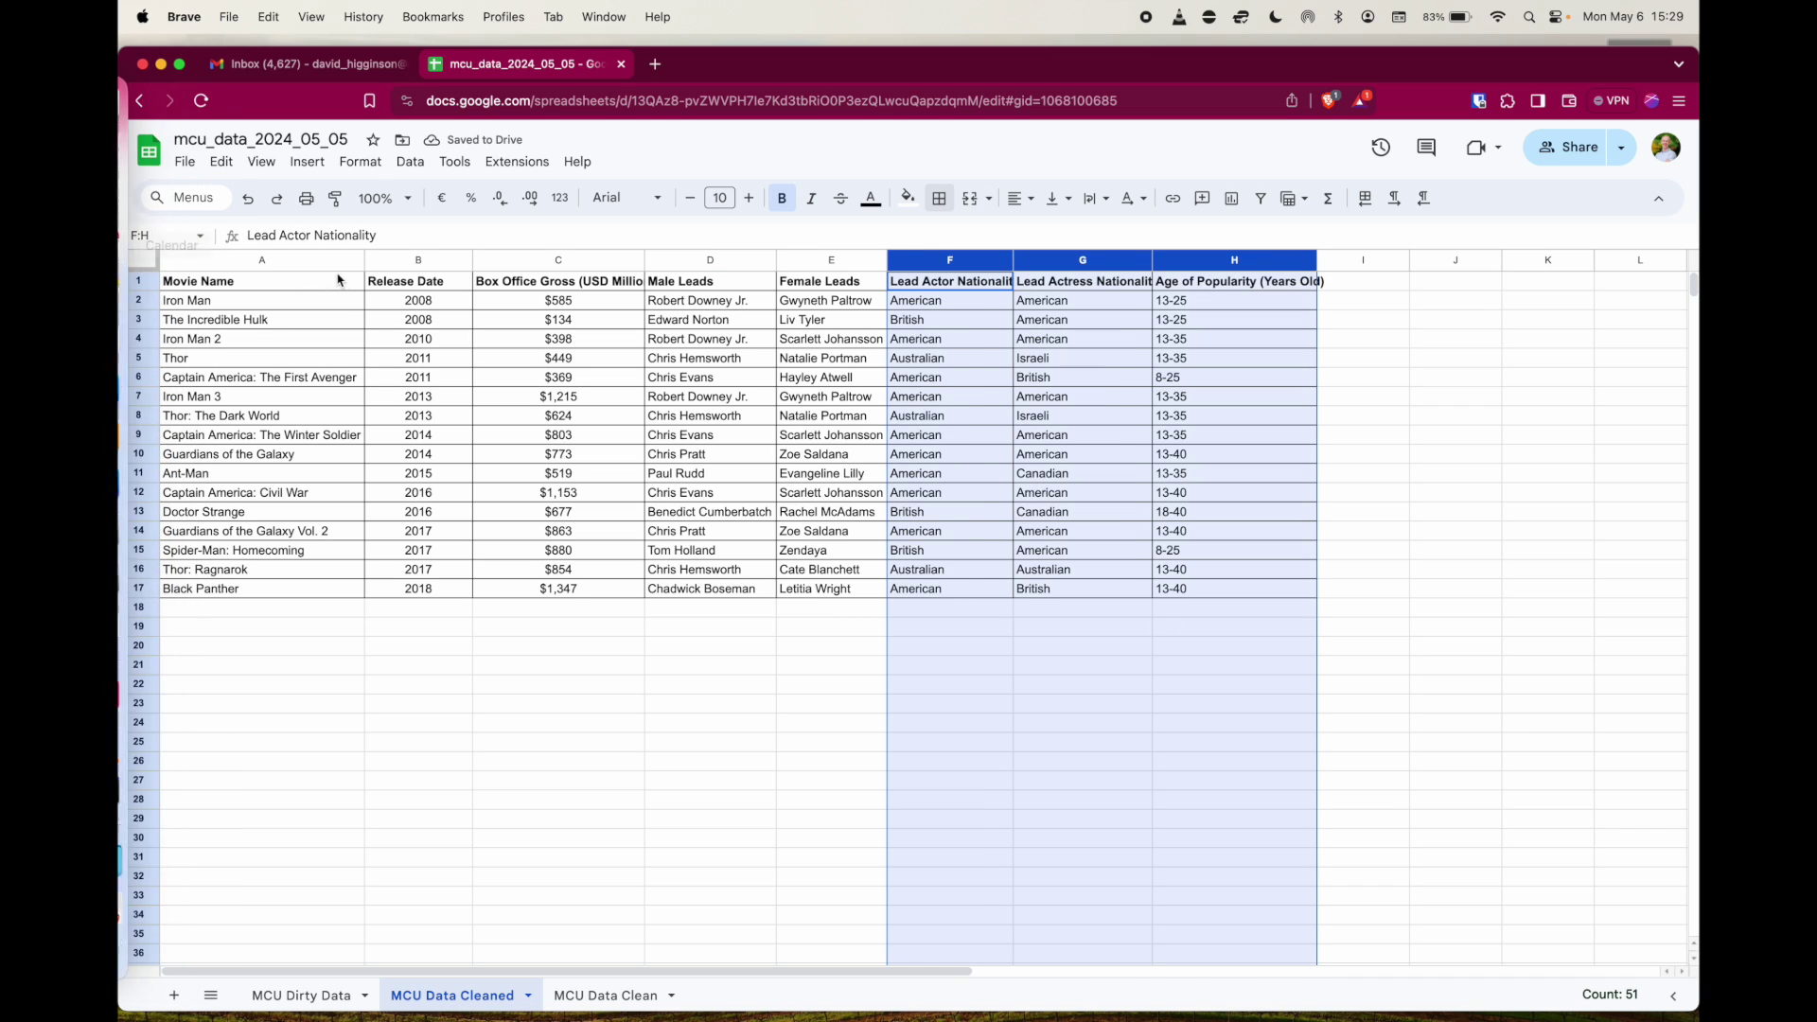
left_click_drag(263, 260, 1251, 281)
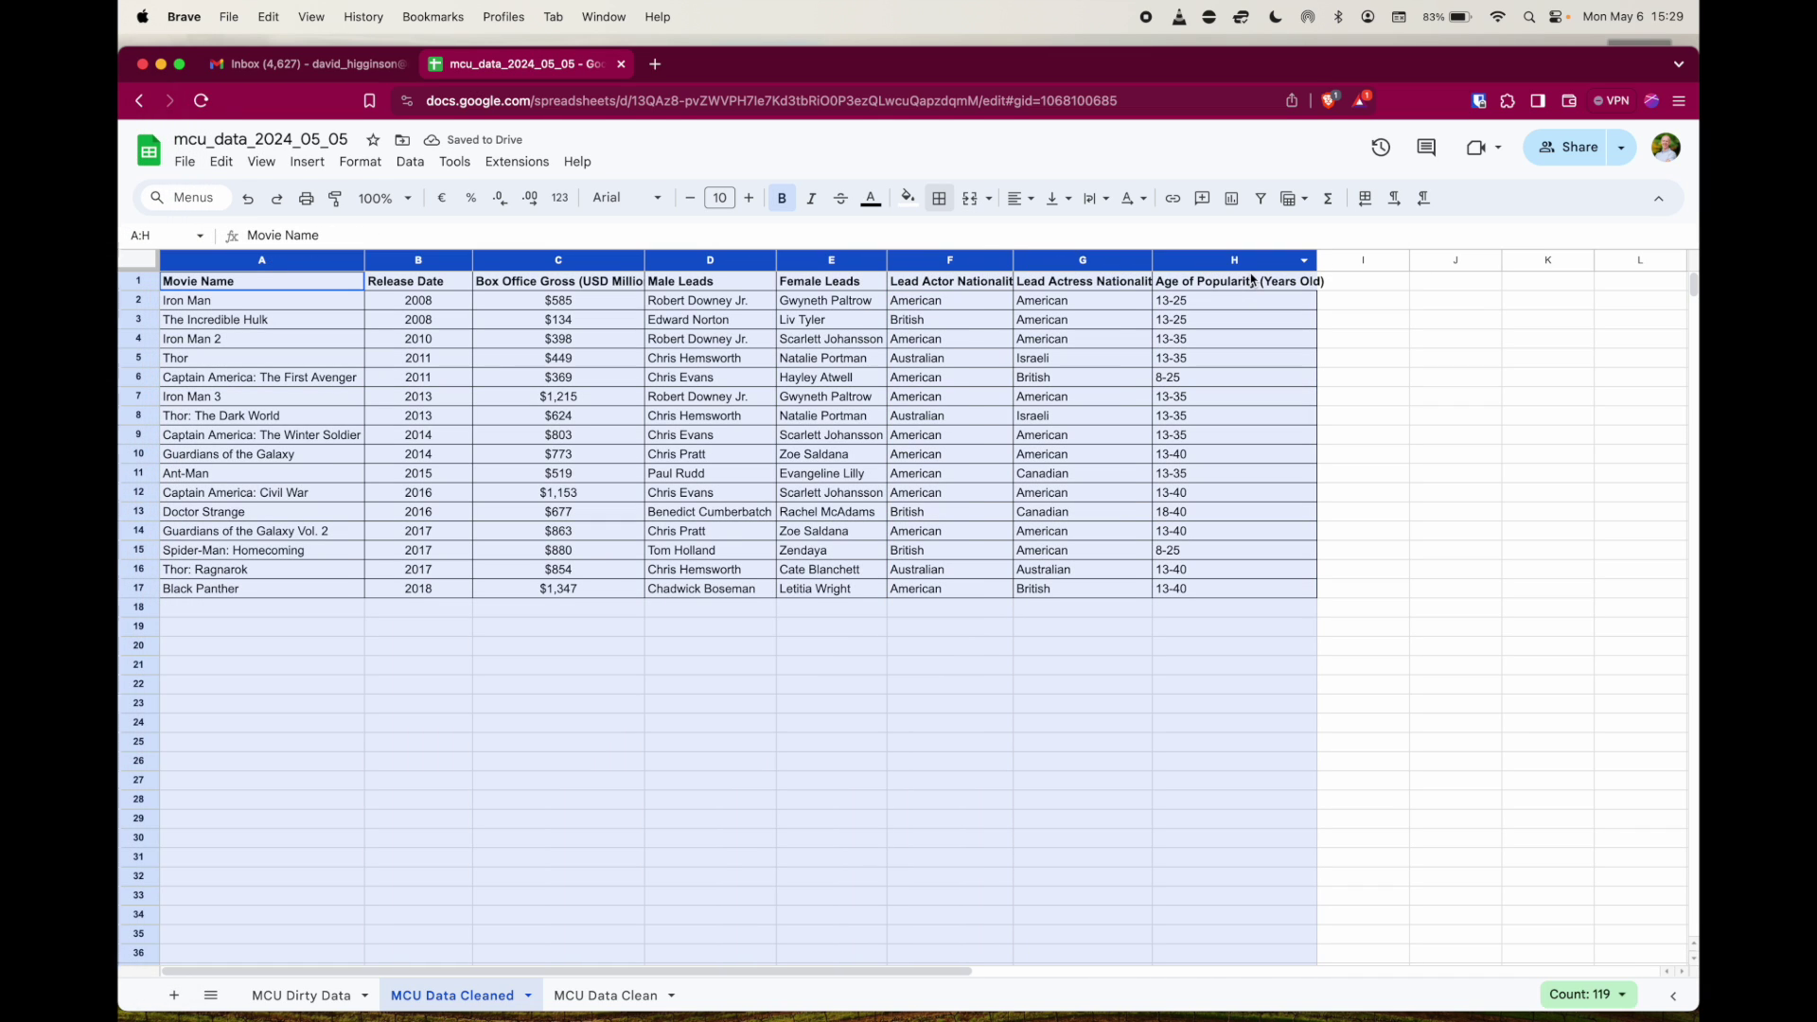
double_click(1153, 260)
left_click(1017, 684)
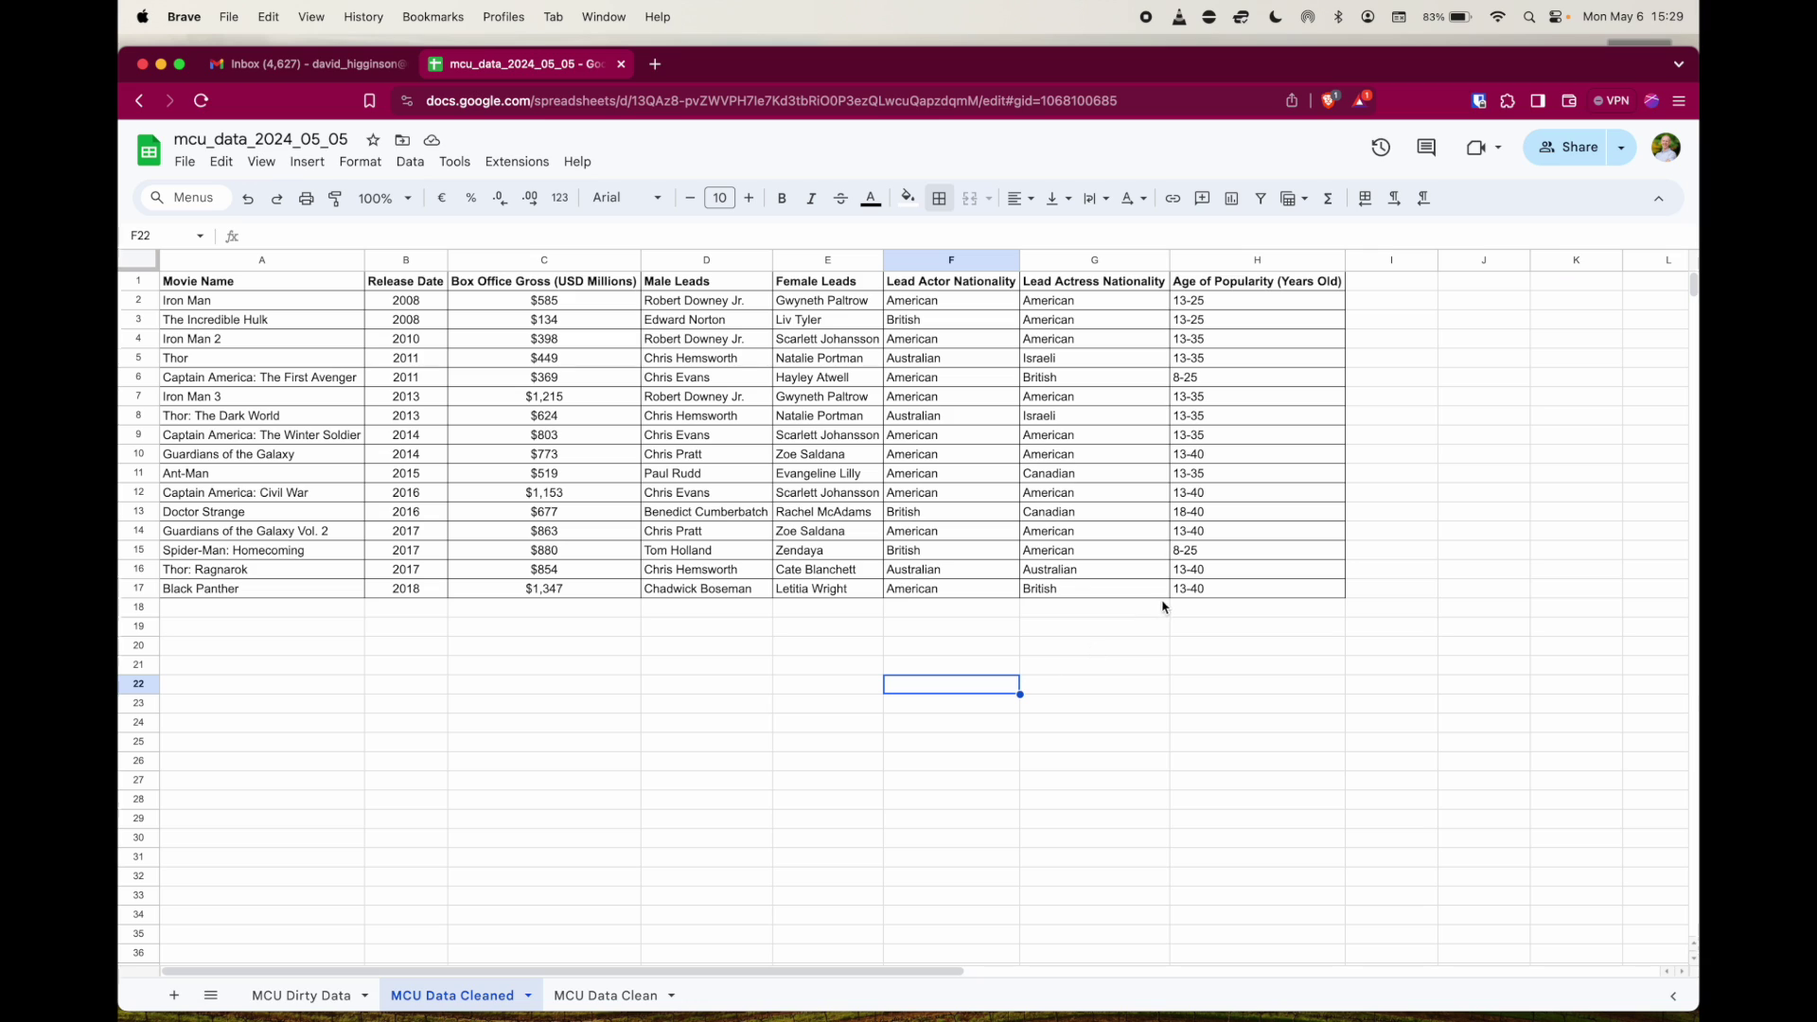
Step: Insert a new row above the headers and enter 'MCU Box Office Details' in A1
left_click(139, 281)
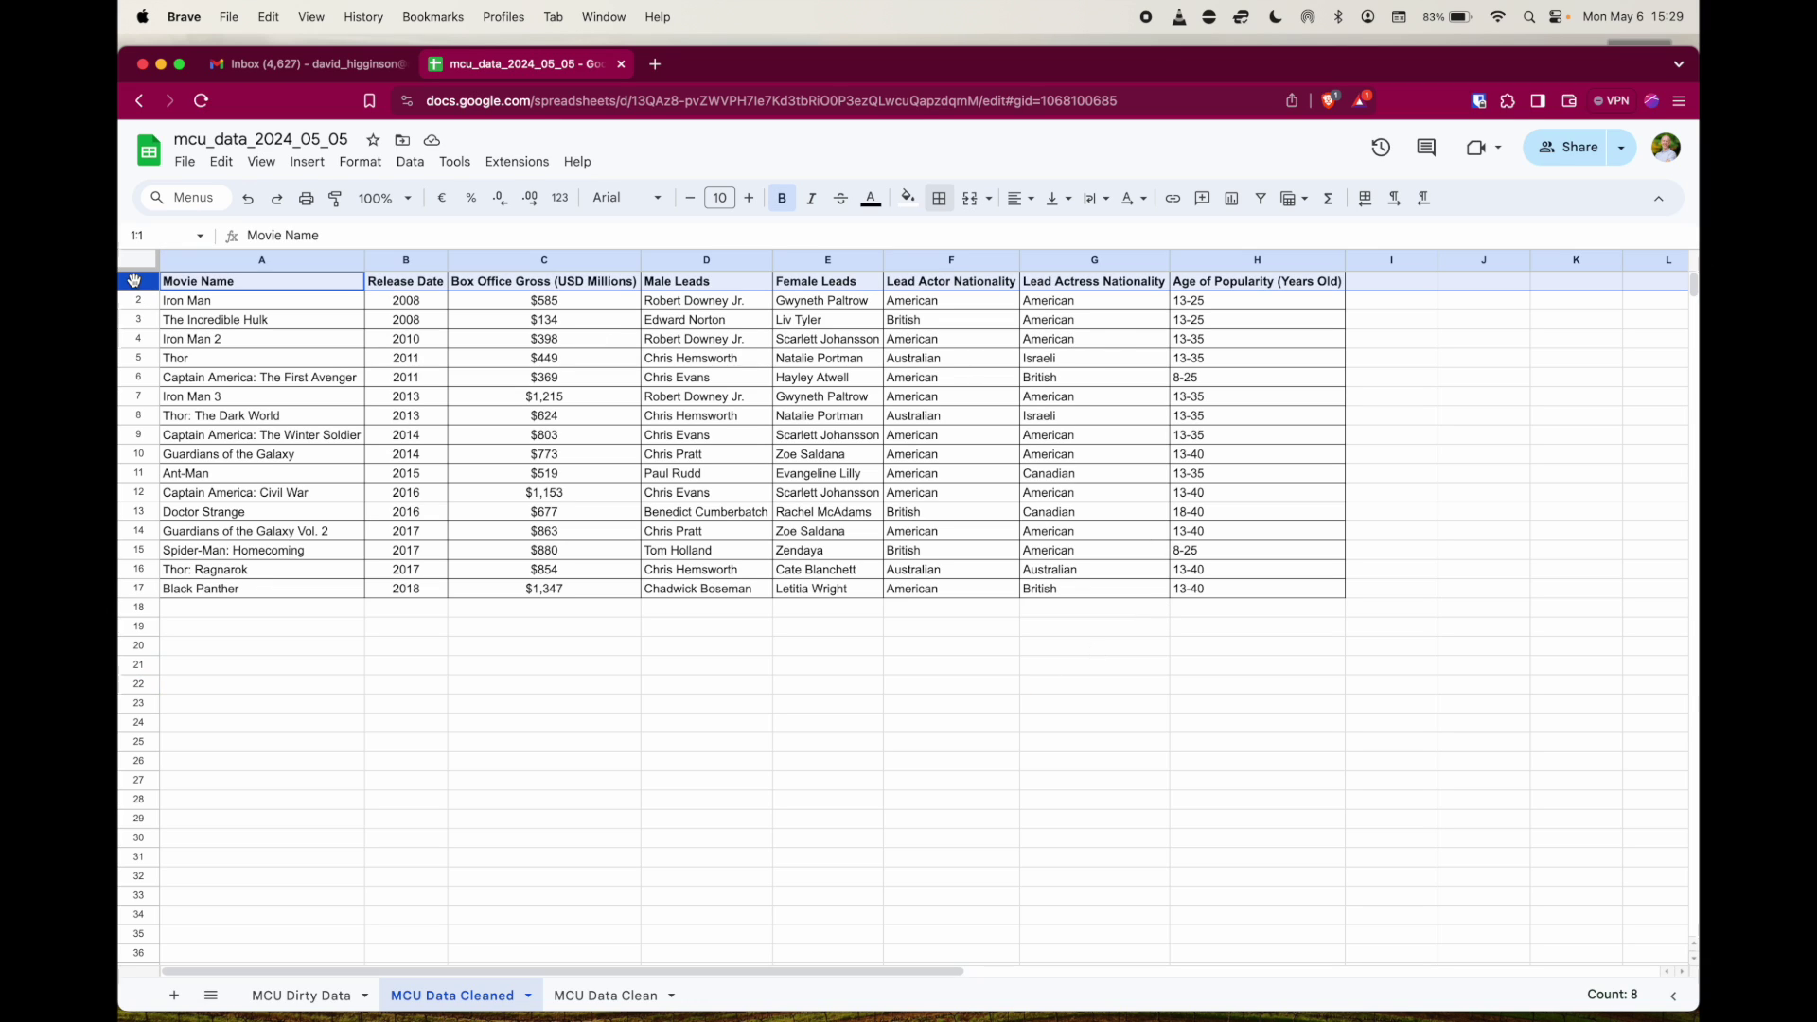
right_click(141, 278)
left_click(270, 435)
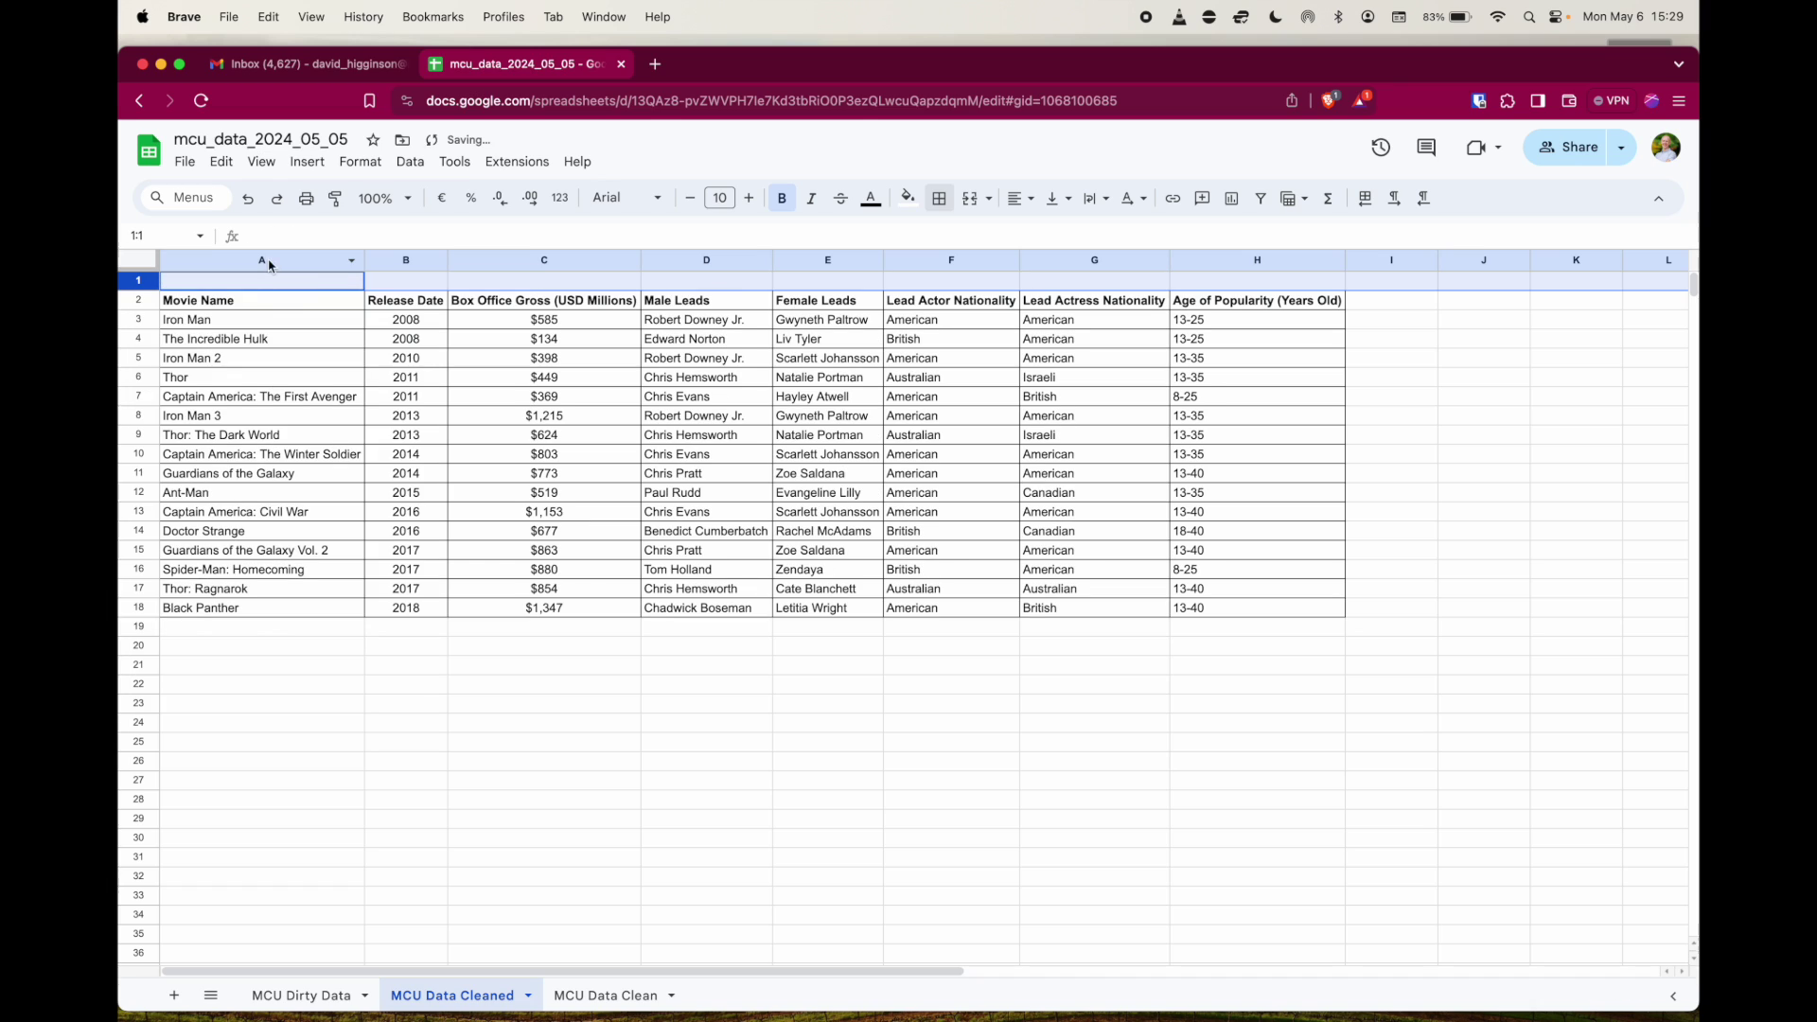
left_click(295, 288)
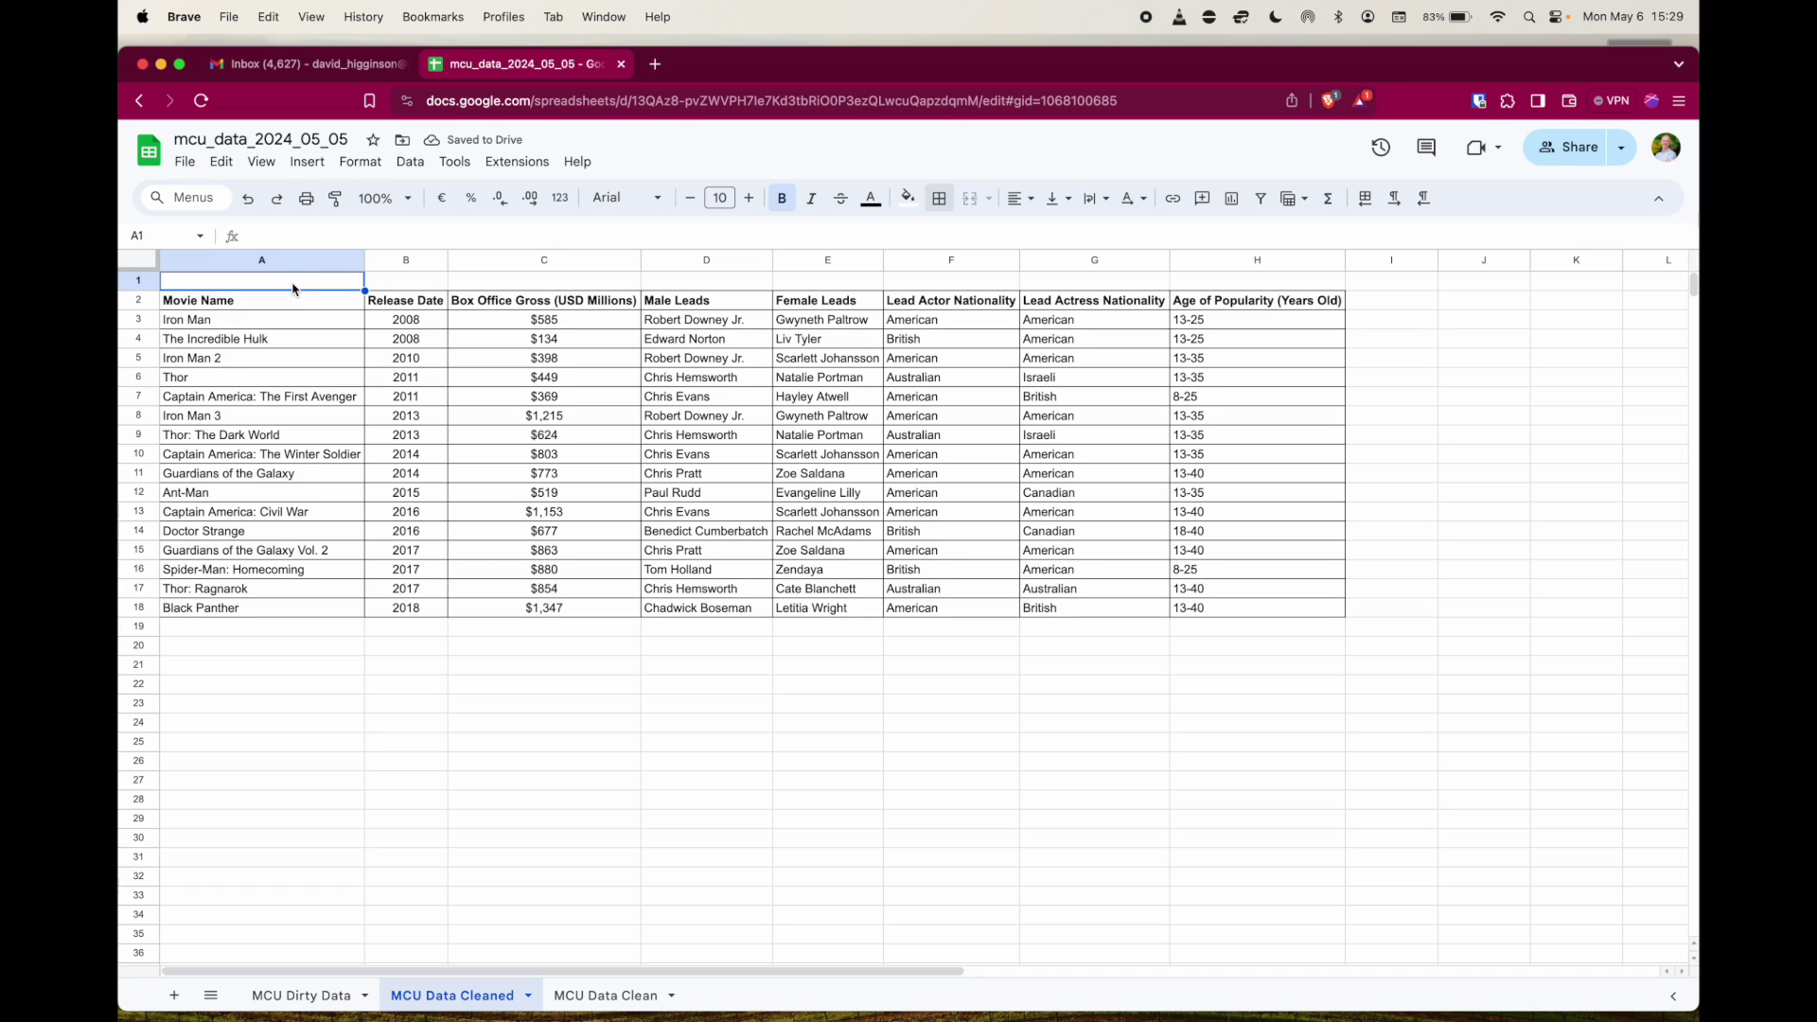
type("MCU Bo")
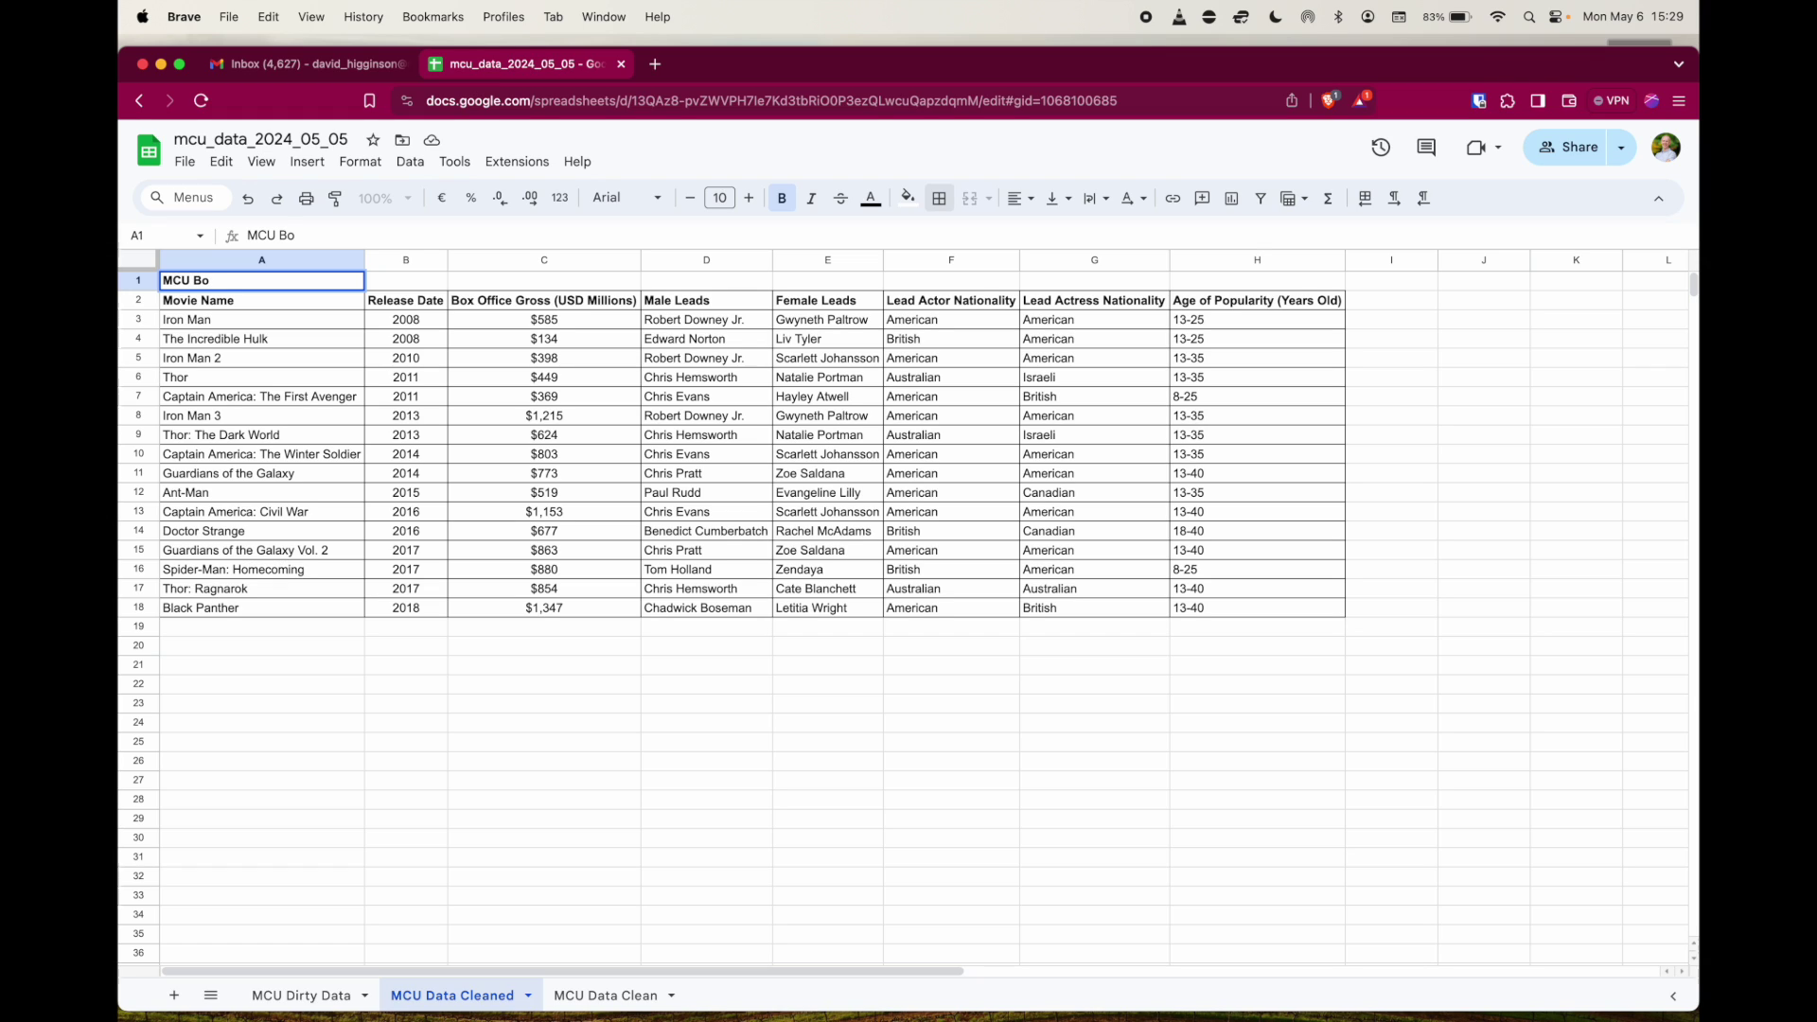
type("x Office Details")
key("Return")
Step: Merge the title across A1:H1, center it, and raise its font size to 14
left_click(333, 286)
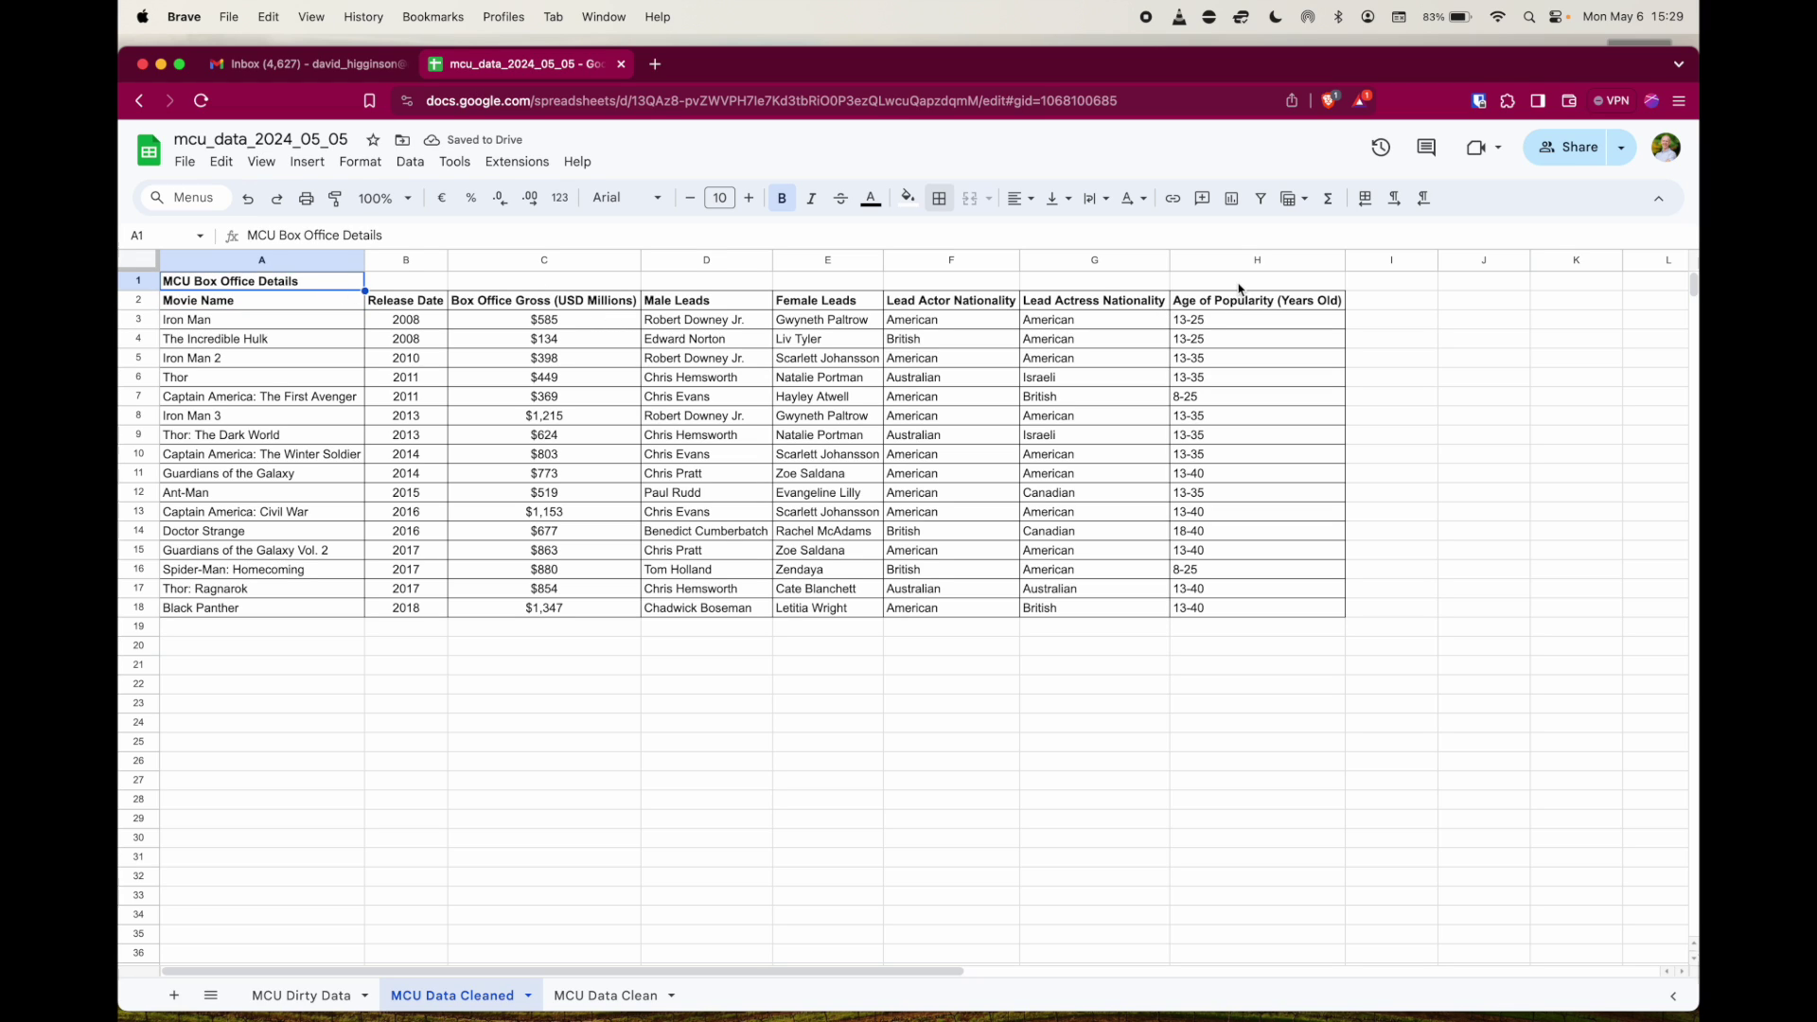
left_click(1238, 288, "shift")
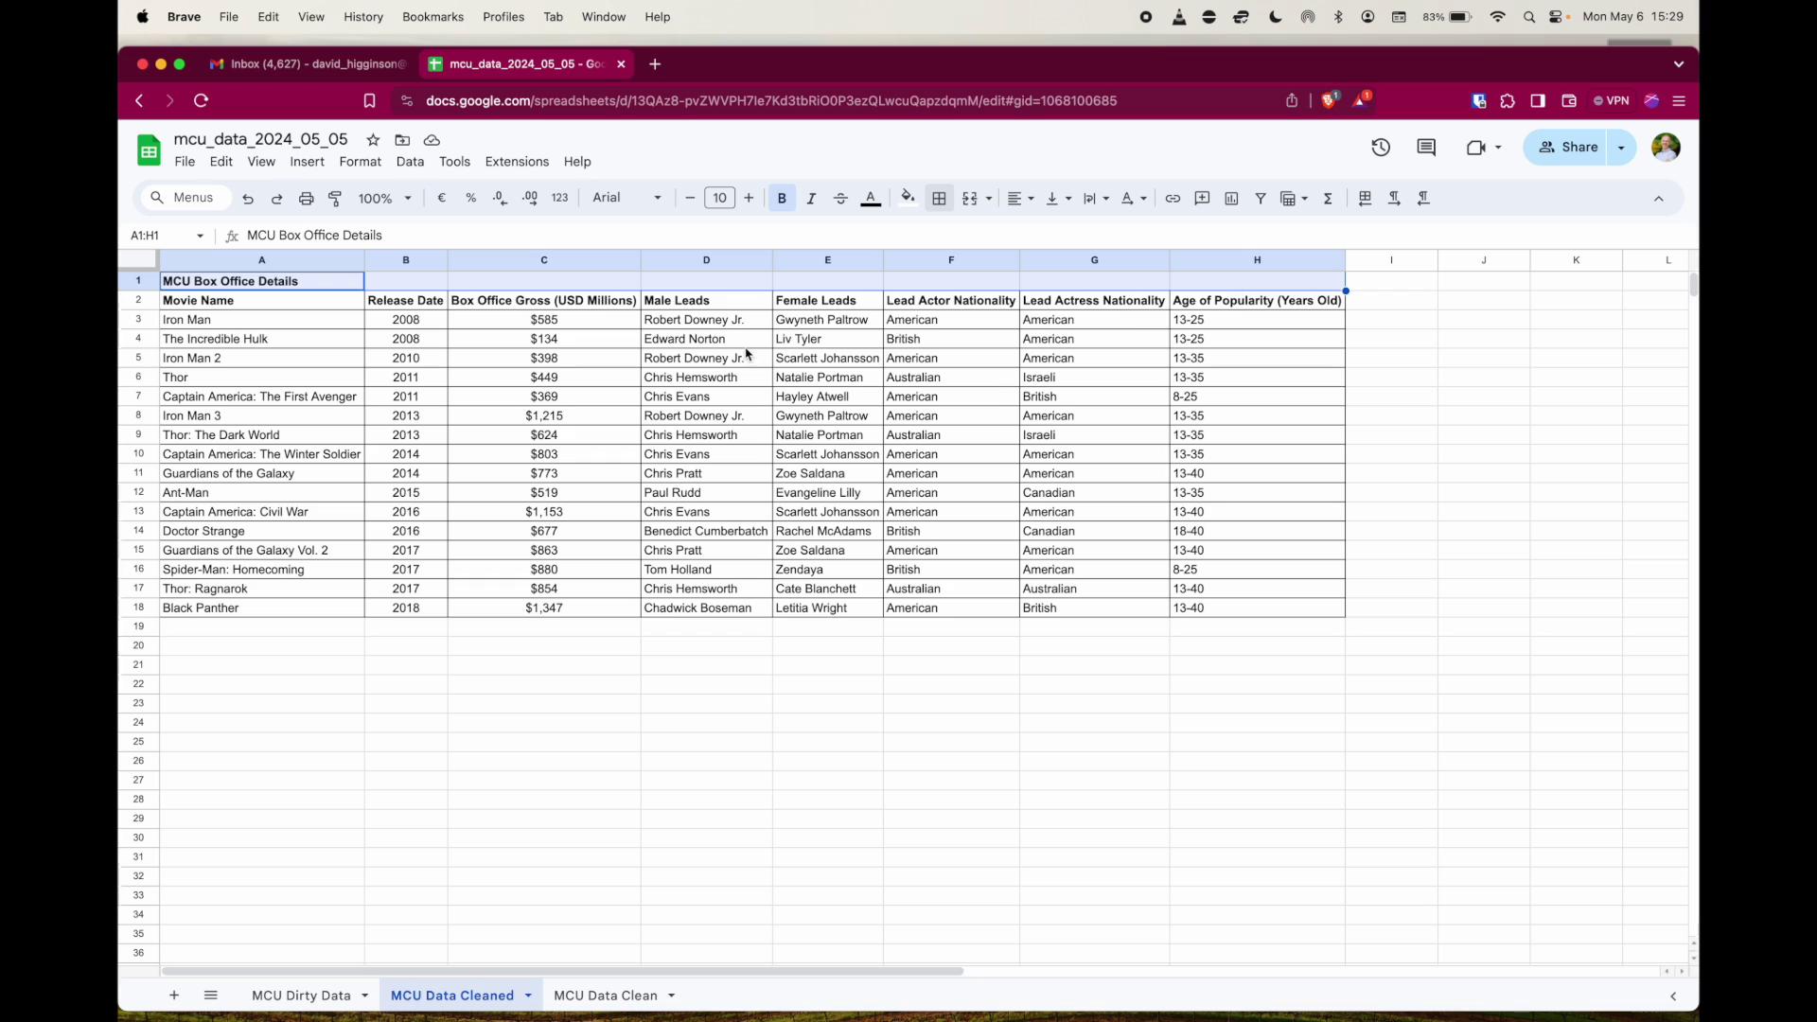
left_click(986, 200)
left_click(1002, 232)
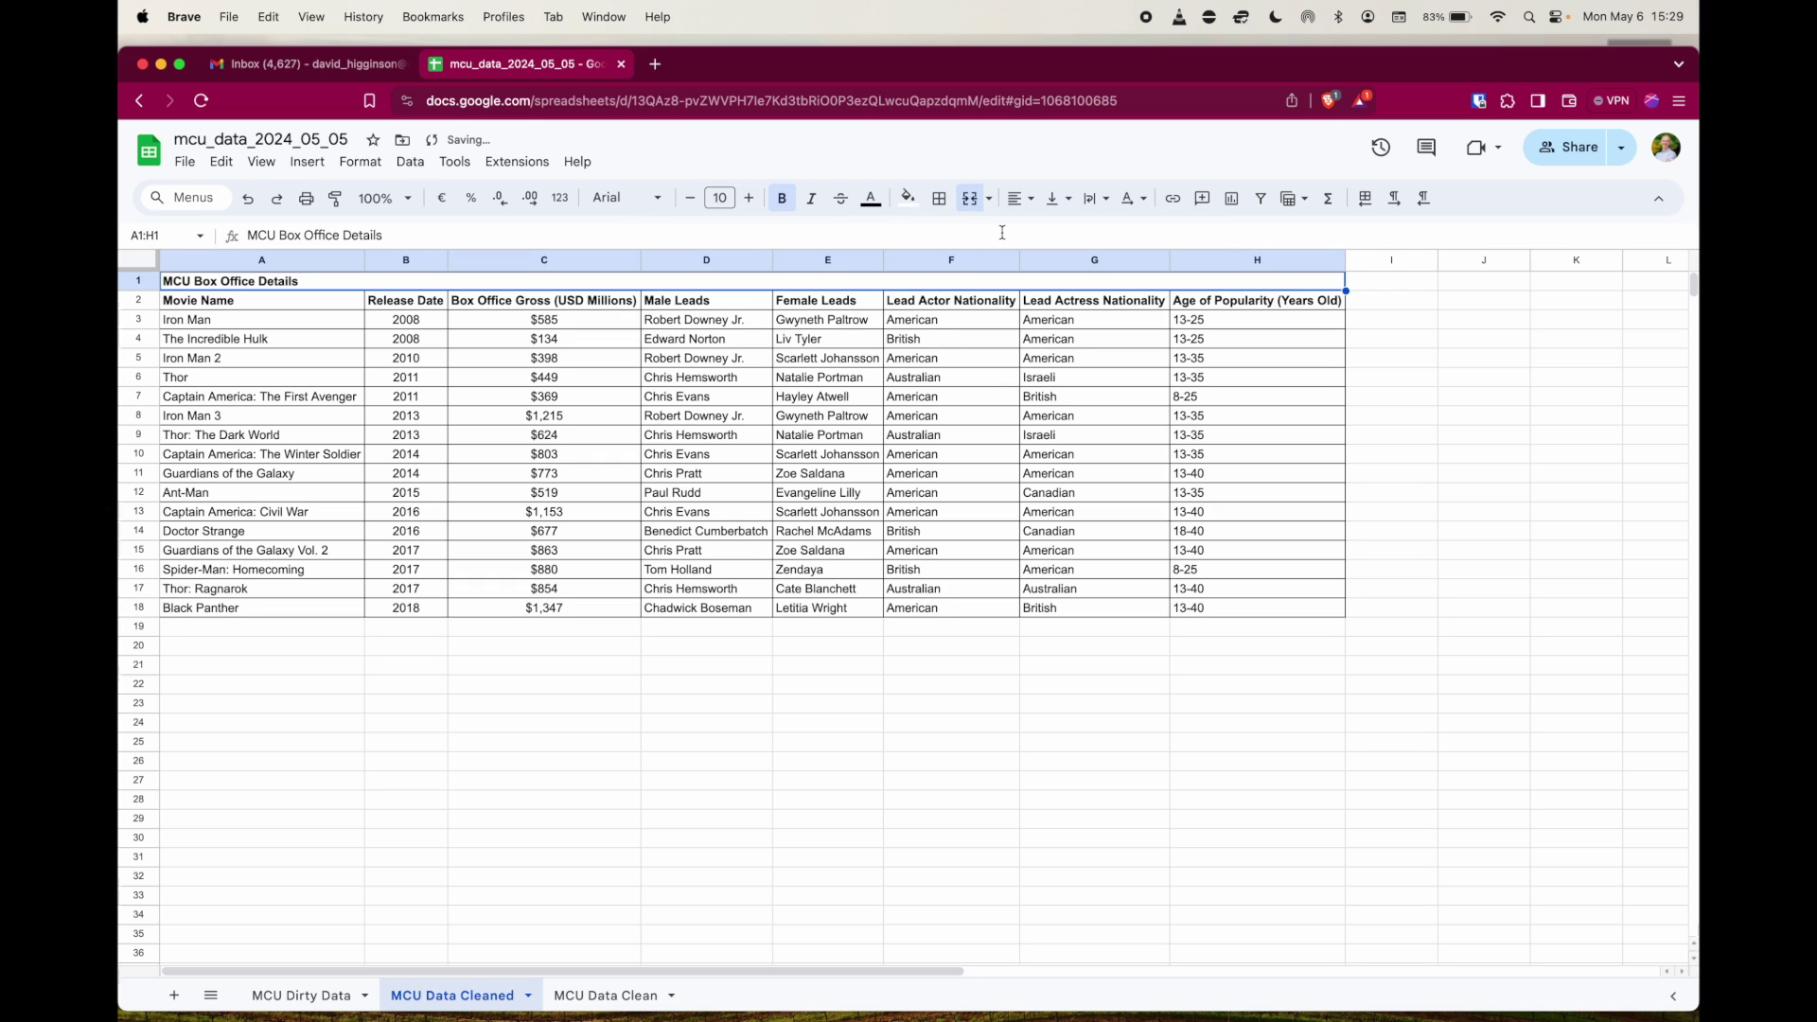
left_click(1020, 199)
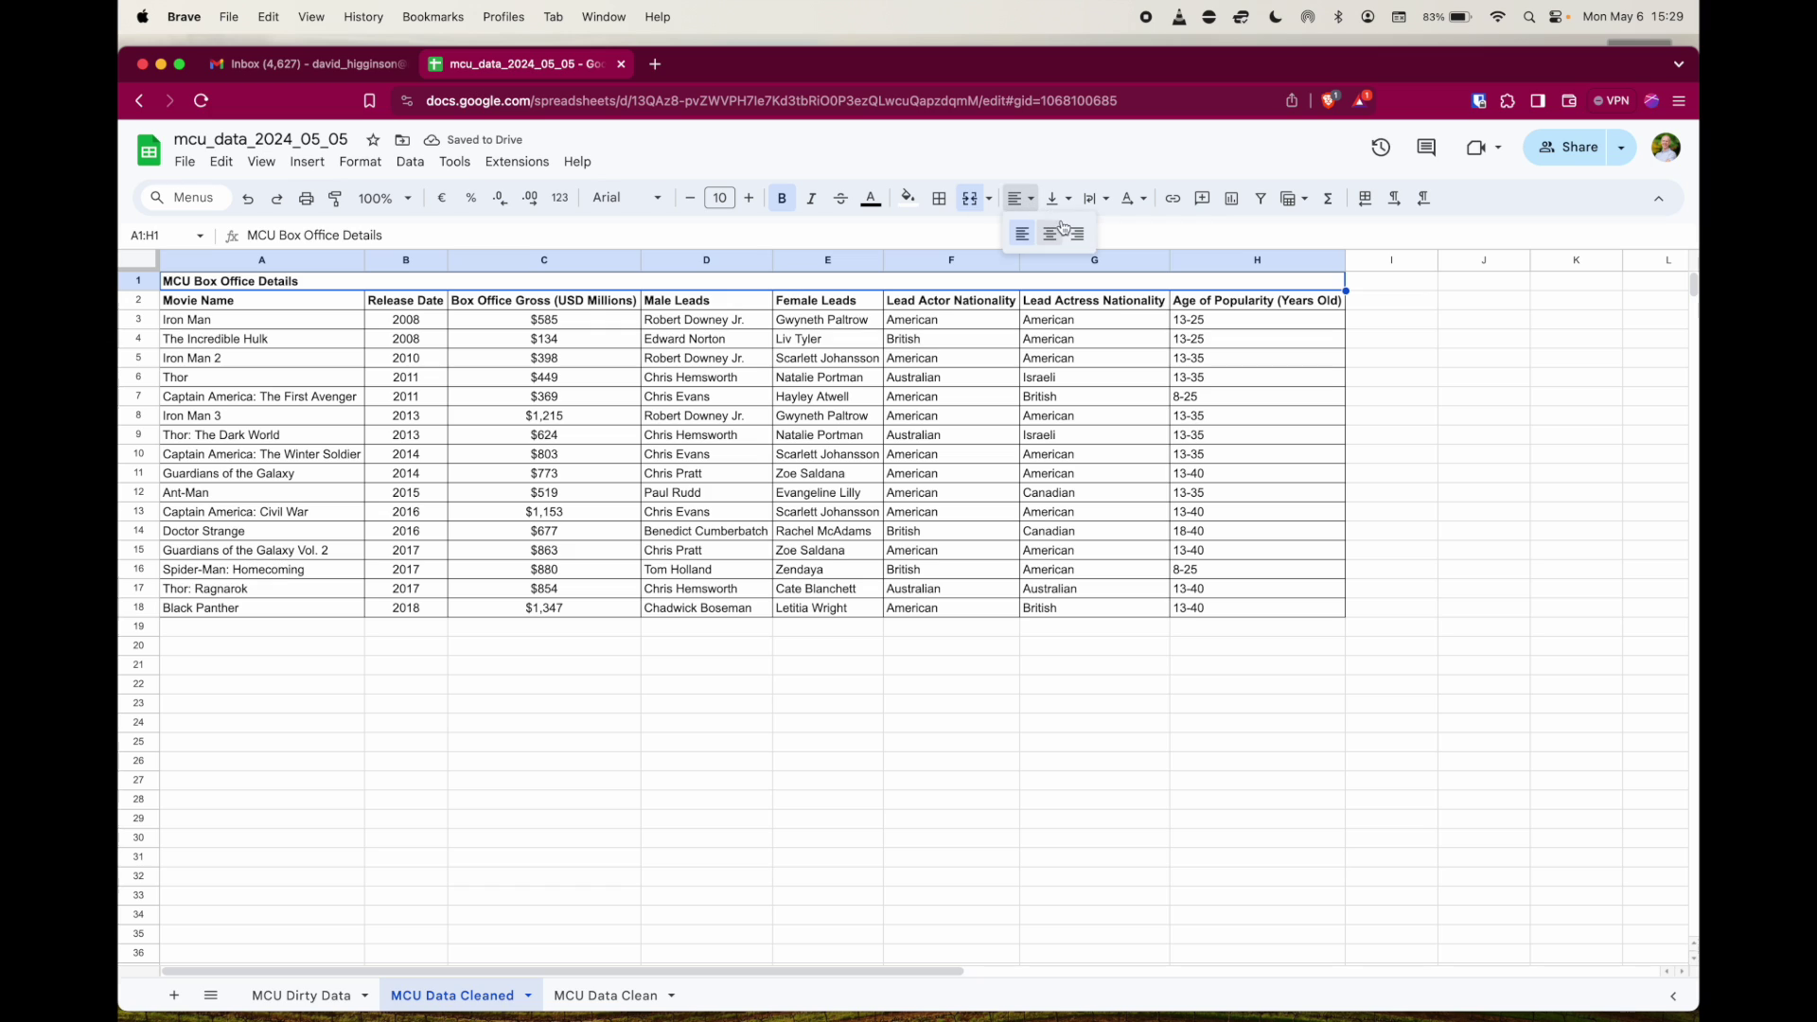
left_click(1054, 232)
left_click(750, 198)
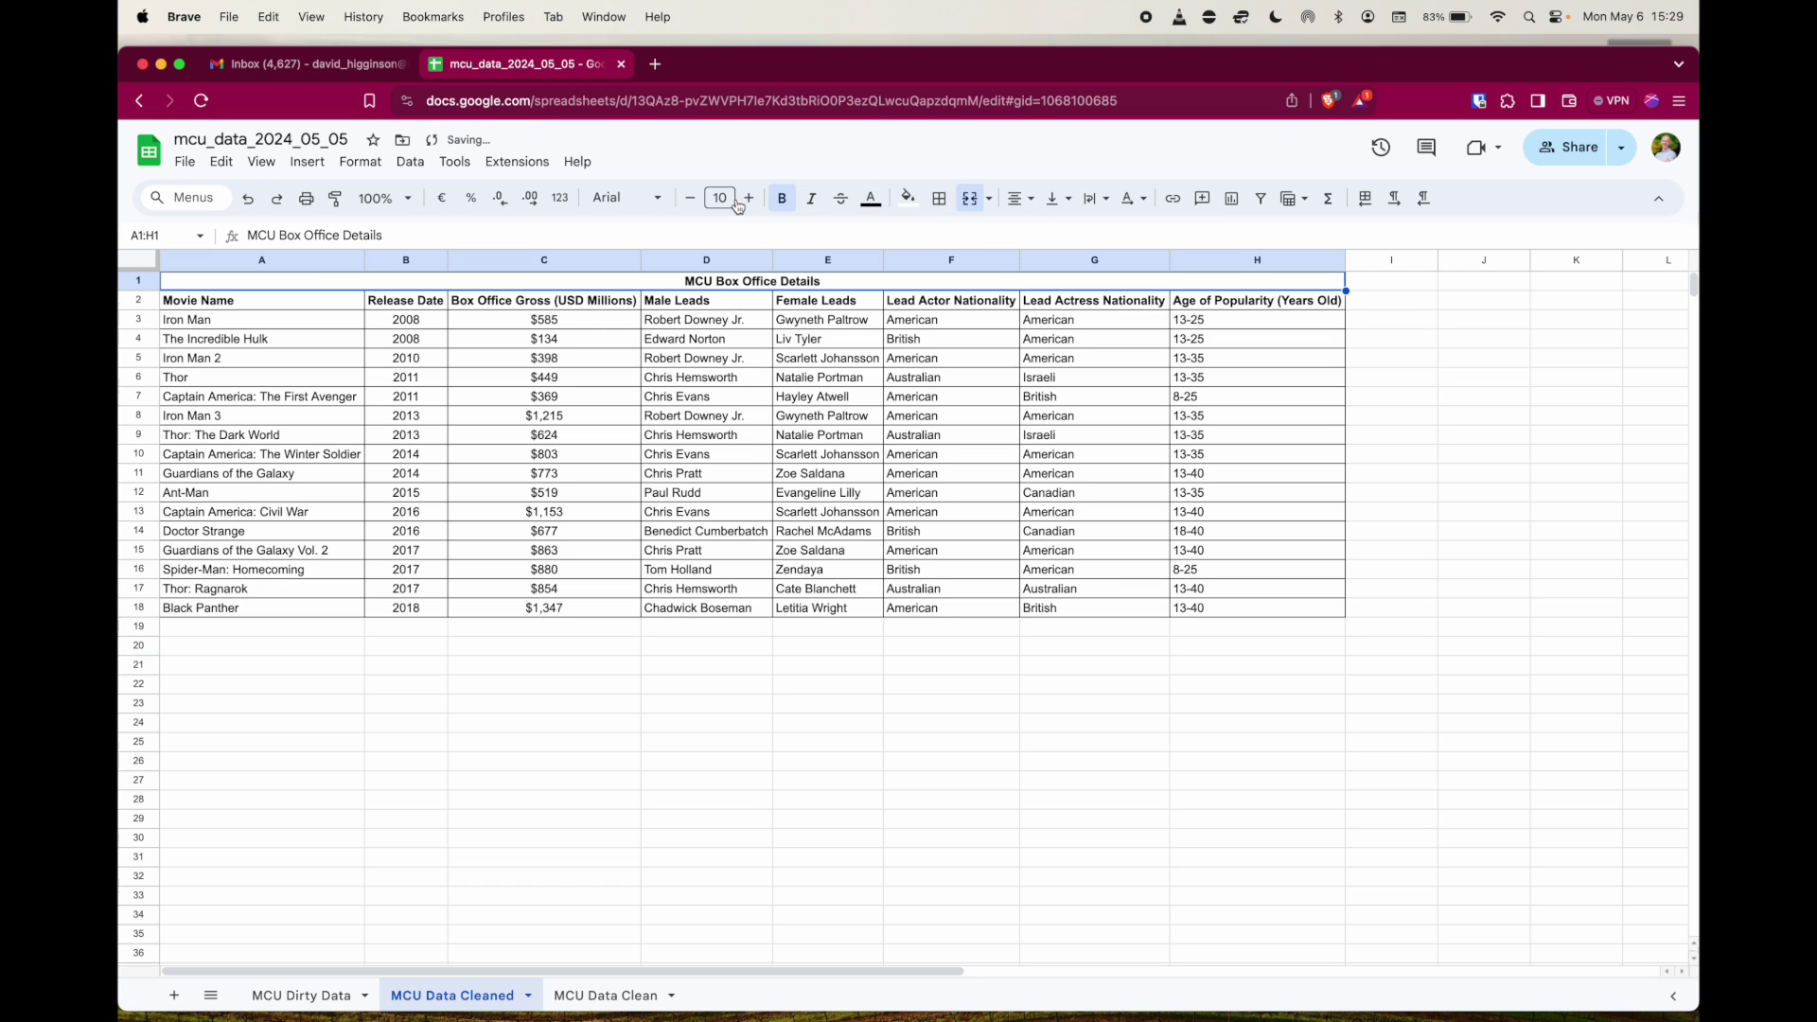
left_click(750, 198)
left_click(749, 199)
left_click(750, 198)
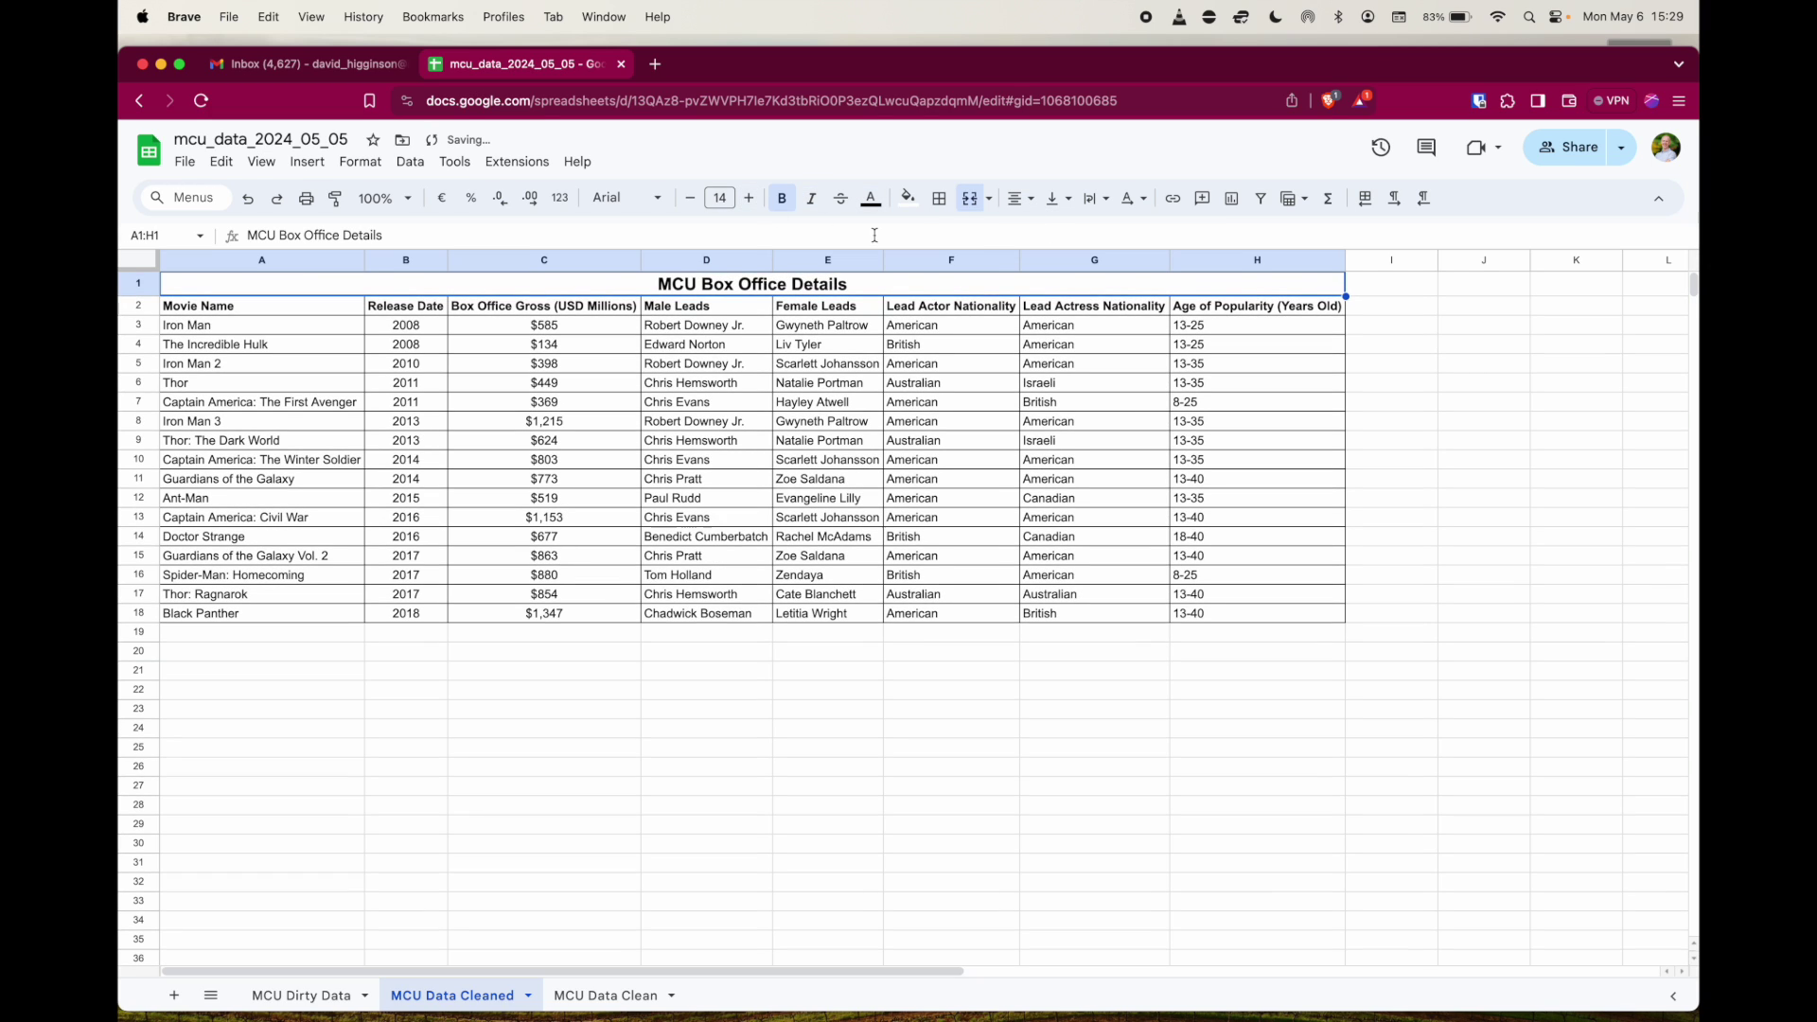
Step: Fill the merged 'MCU Box Office Details' title cell A1:H1 with light yellow
left_click(908, 199)
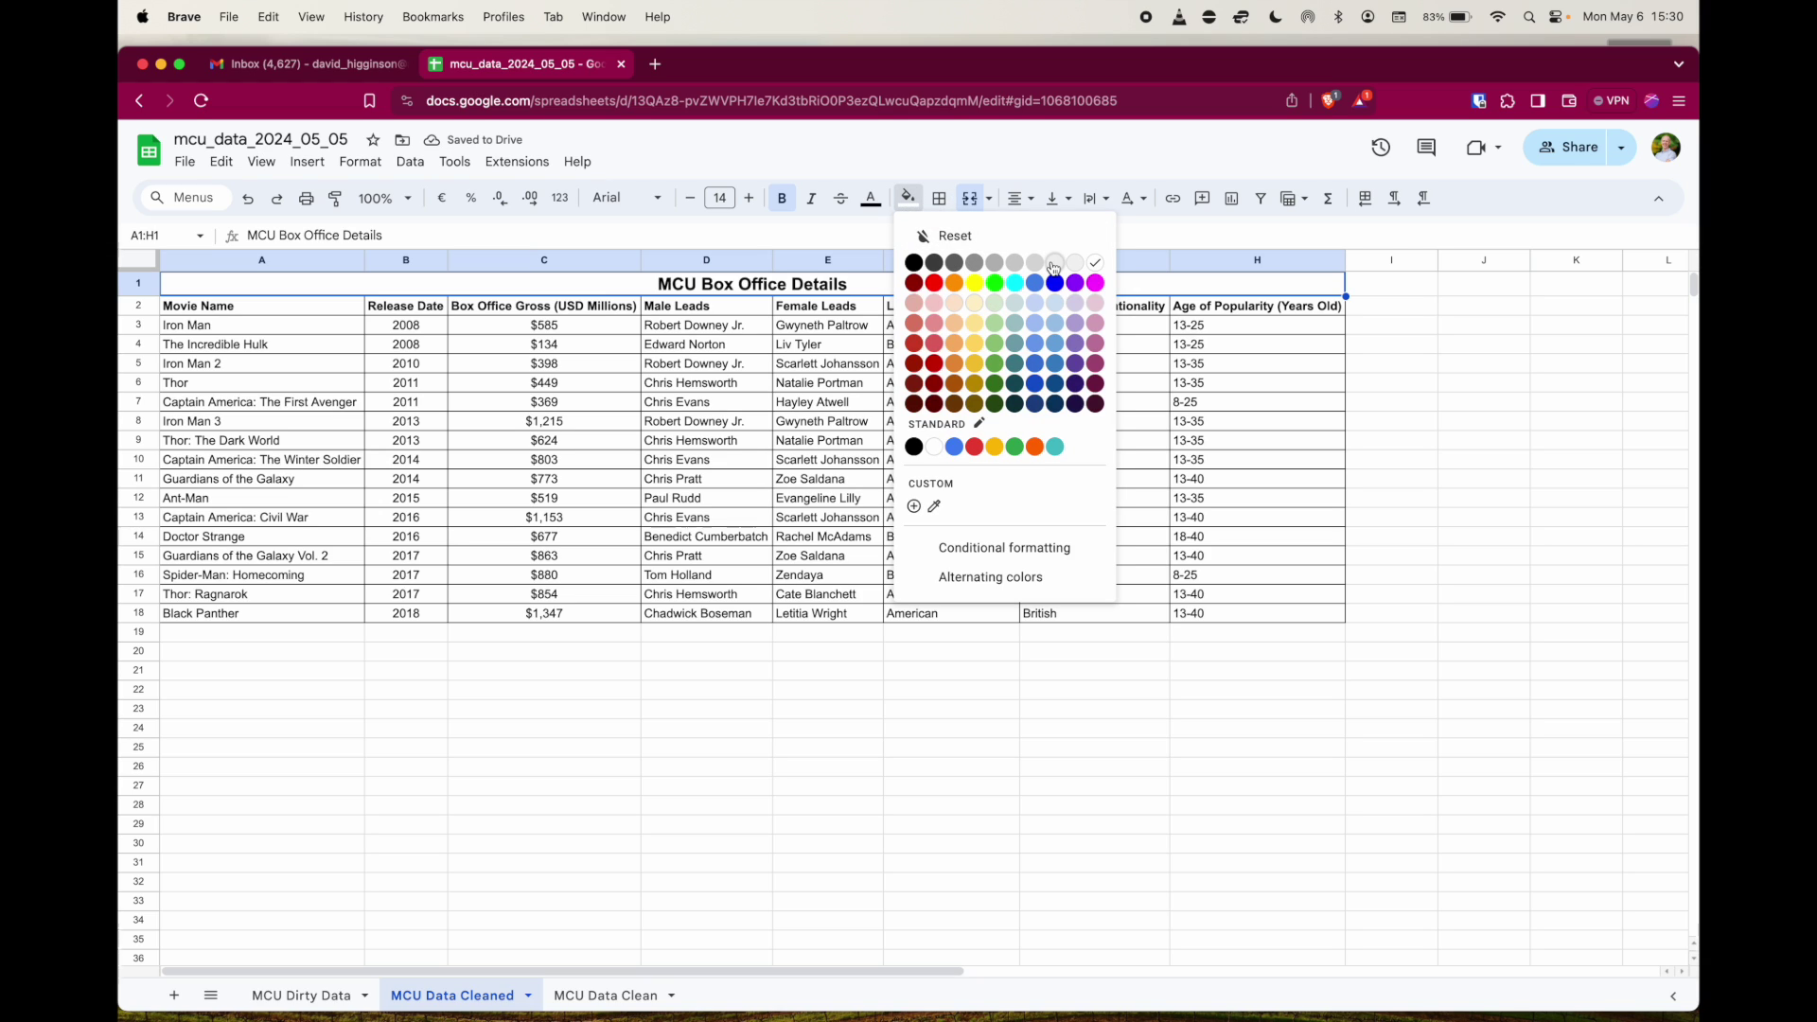
left_click(977, 304)
left_click(891, 655)
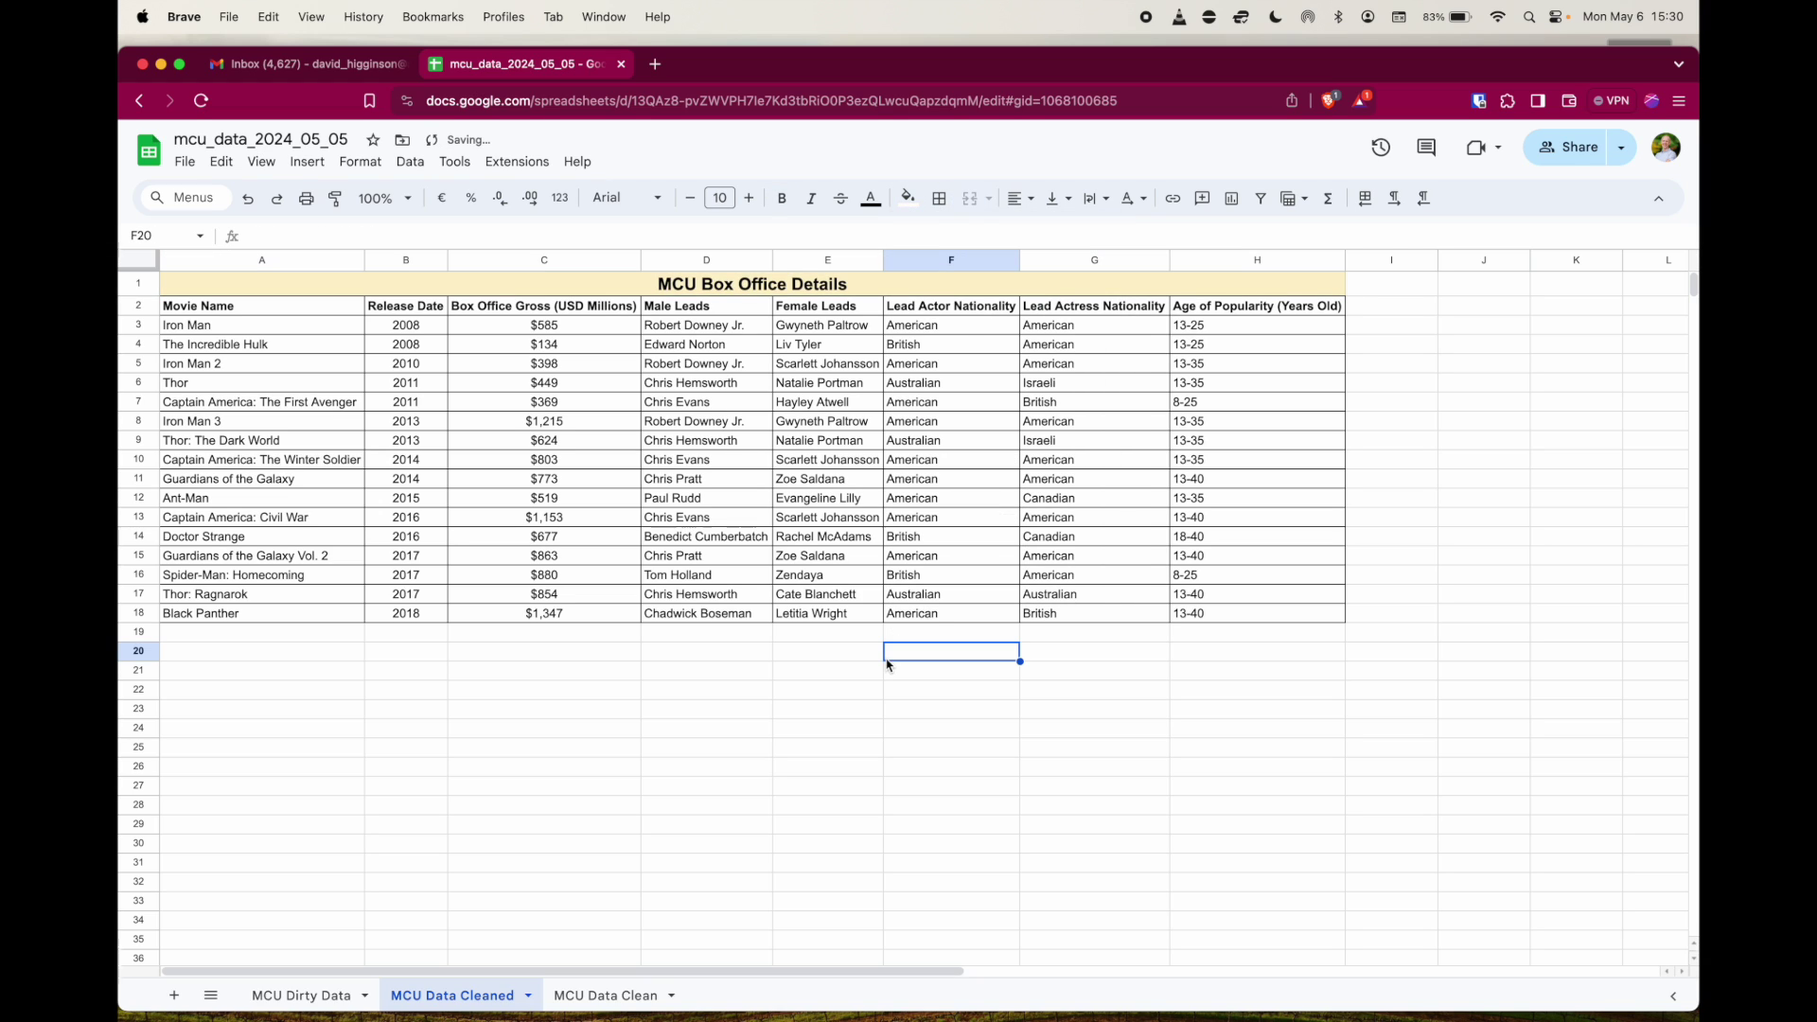